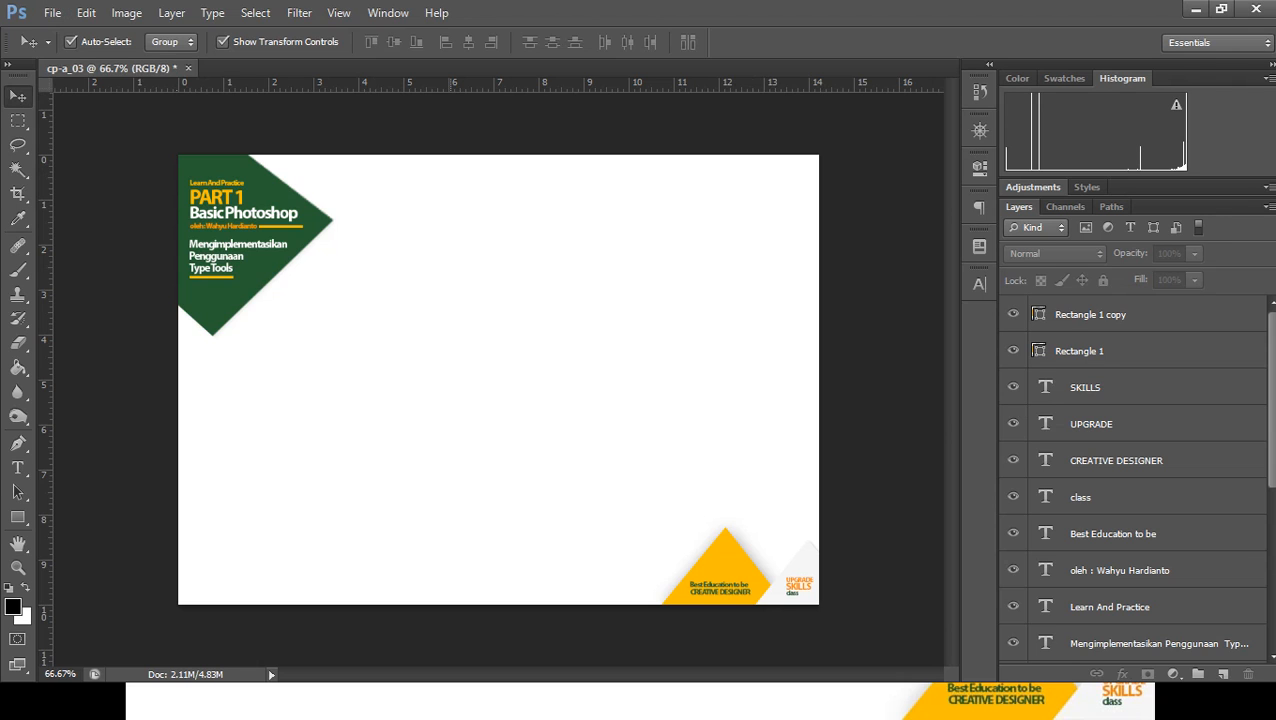
Begin creating a new document, opening its settings dialog
{"action": "left_click", "coordinate": [52, 13]}
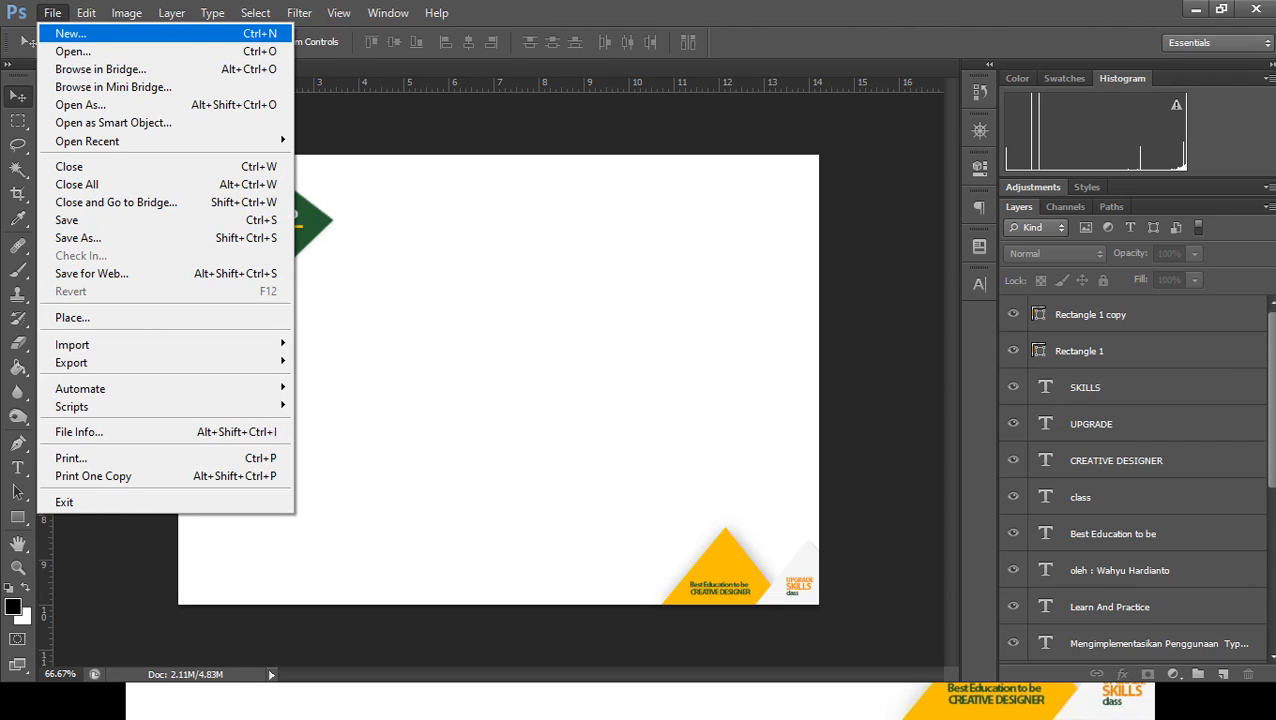
{"action": "key", "text": "Escape"}
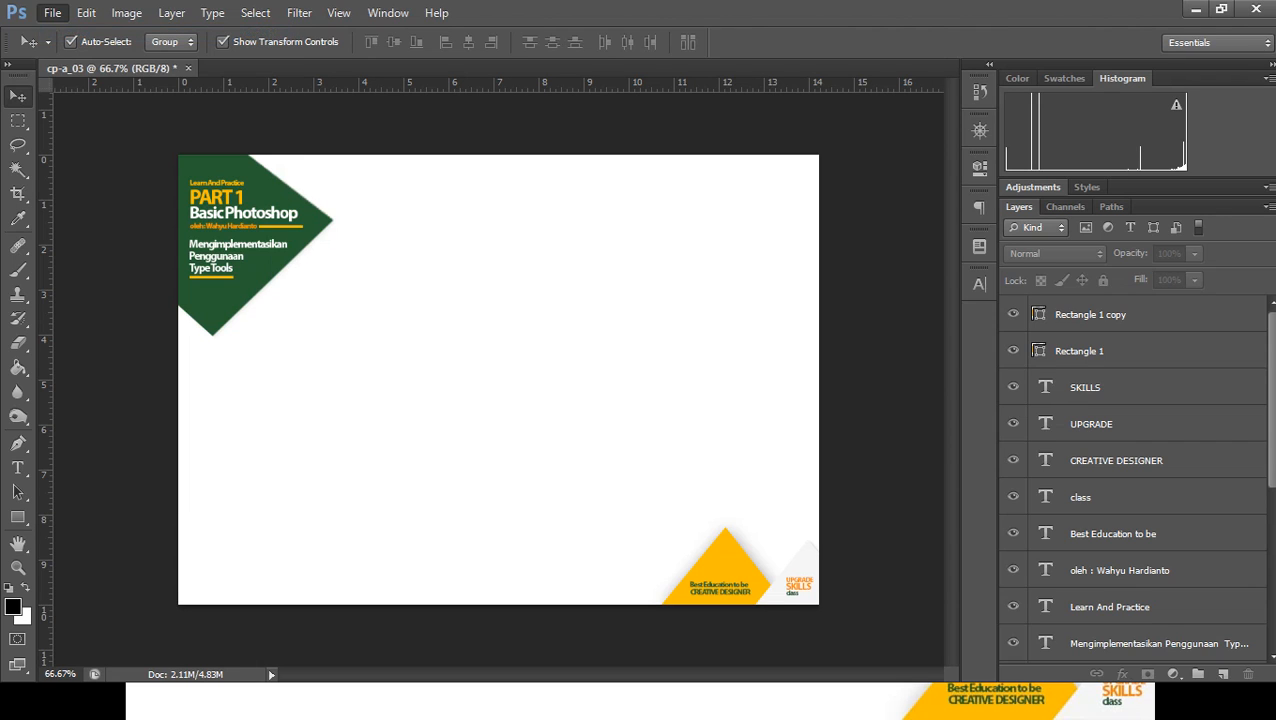
{"action": "key", "text": "ctrl+n"}
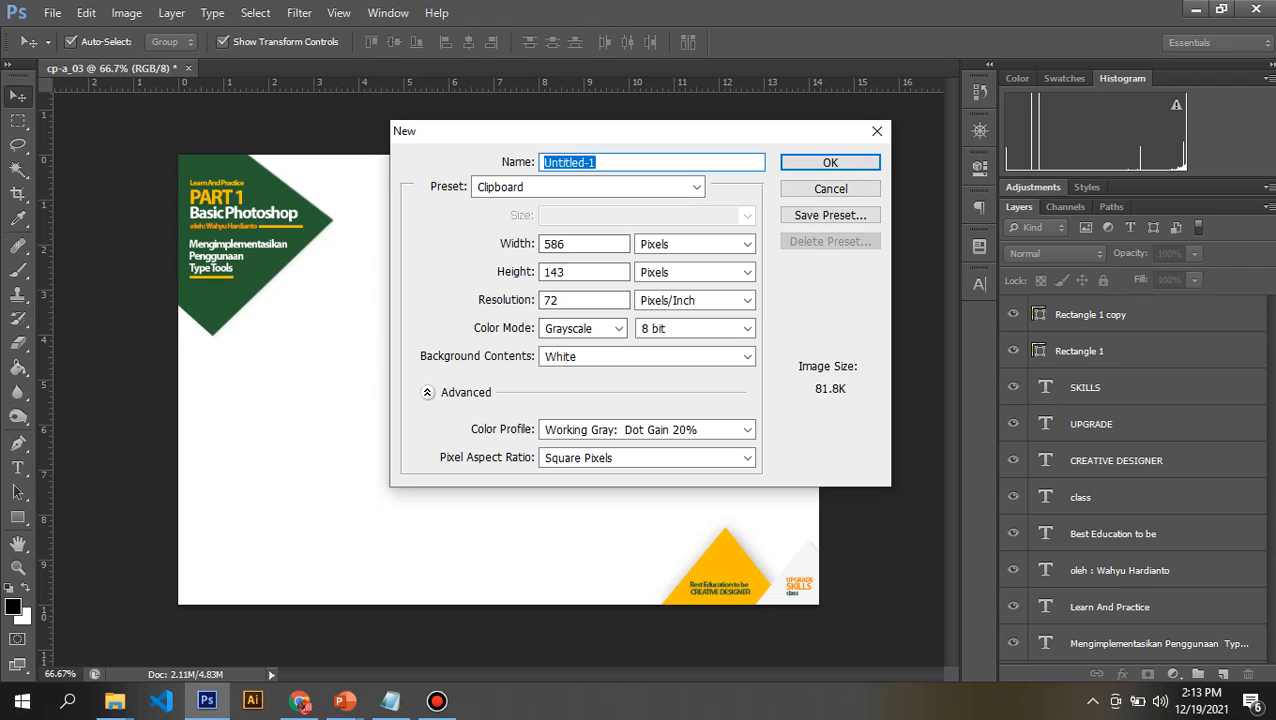
Switch to Notepad, clear the untitled note and write the heading "SPANDUK"
{"action": "left_click", "coordinate": [390, 700]}
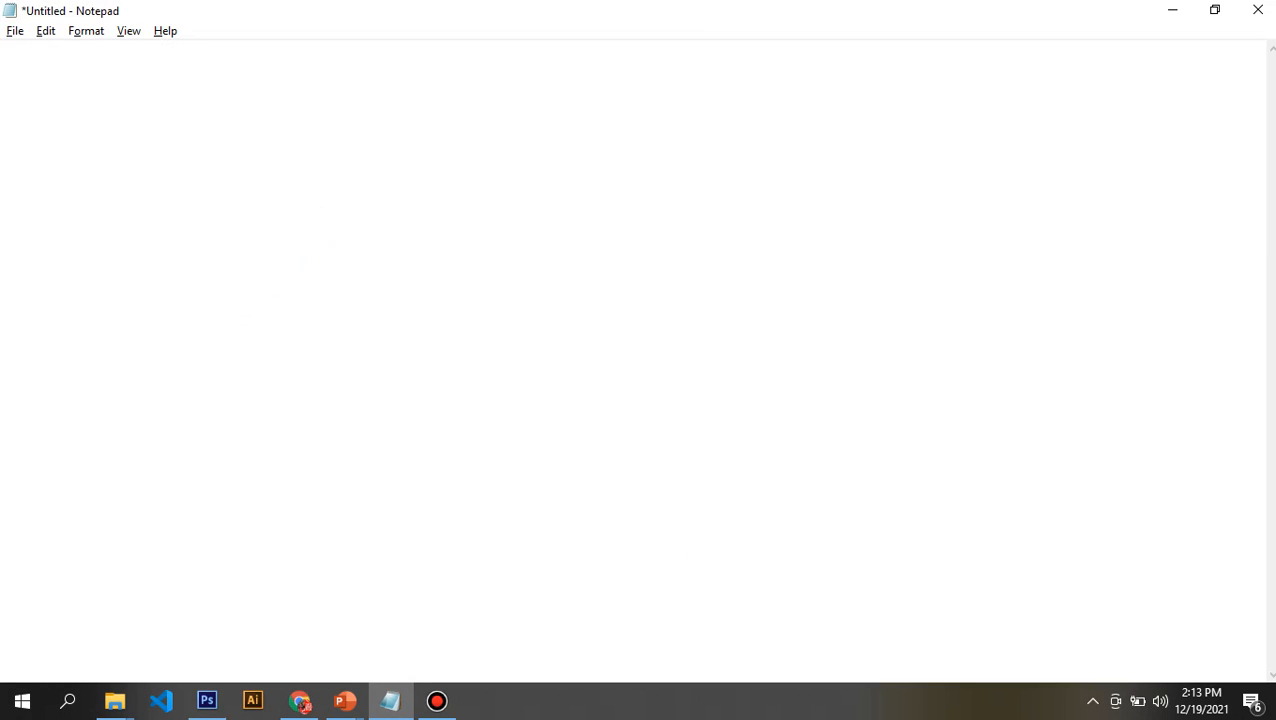
{"action": "key", "text": "BackSpace"}
{"action": "key", "text": "BackSpace"}
{"action": "key", "text": "BackSpace"}
{"action": "type", "text": "sPANDUK"}
{"action": "key", "text": "Home"}
{"action": "key", "text": "Delete"}
{"action": "type", "text": "S"}
{"action": "key", "text": "End"}
Add the banner size line "3 METER X 1 METER" under the heading
{"action": "key", "text": "Return"}
{"action": "type", "text": "3"}
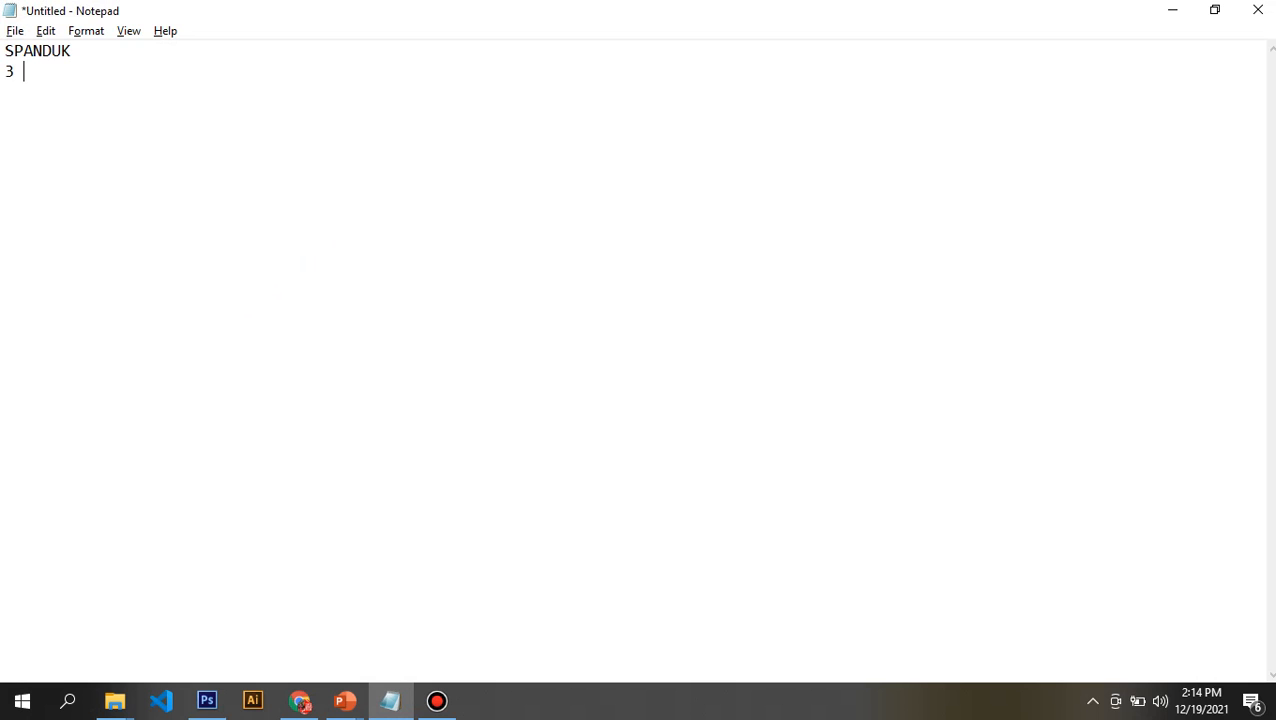
{"action": "type", "text": "METER"}
{"action": "key", "text": "Left"}
{"action": "key", "text": "Left"}
{"action": "key", "text": "Left"}
{"action": "key", "text": "Left"}
{"action": "key", "text": "Left"}
{"action": "key", "text": "End"}
{"action": "type", "text": "X 1 METER"}
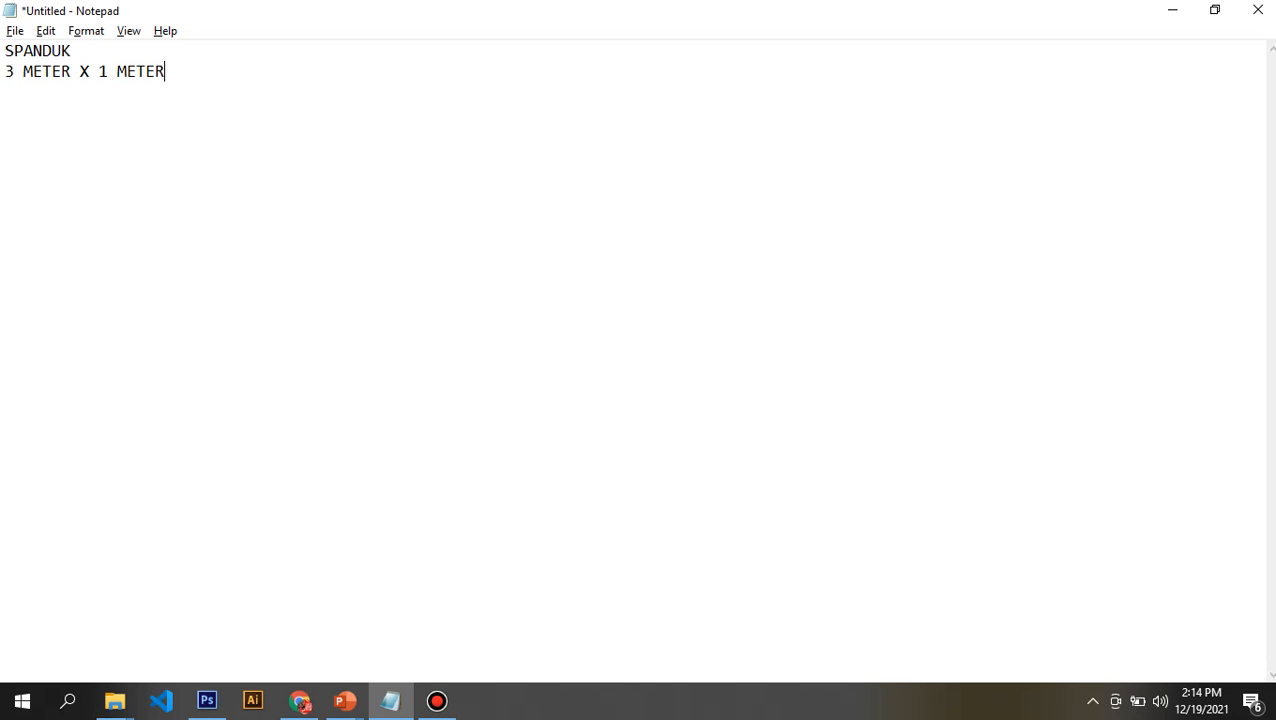
Add two lines converting the banner size: "width 300 centimeter" and "height 100 centimeter"
{"action": "key", "text": "Return"}
{"action": "type", "text": "300 centimeter"}
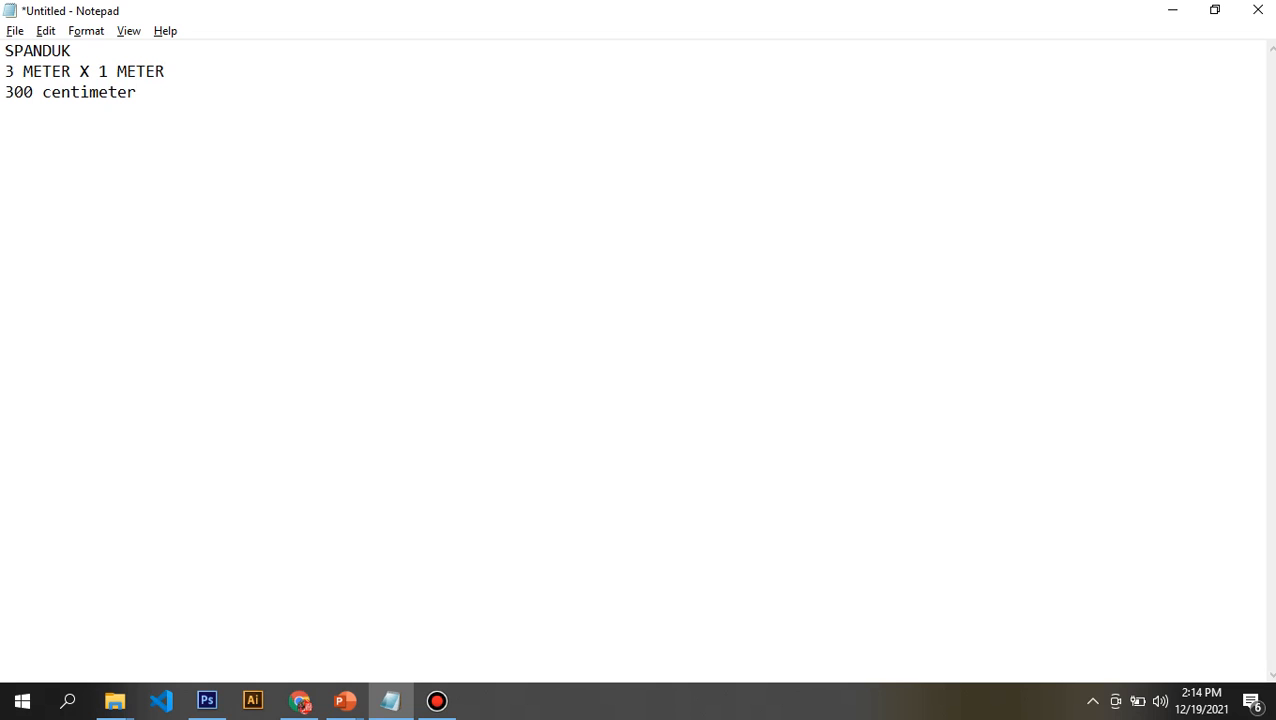
{"action": "type", "text": "wi"}
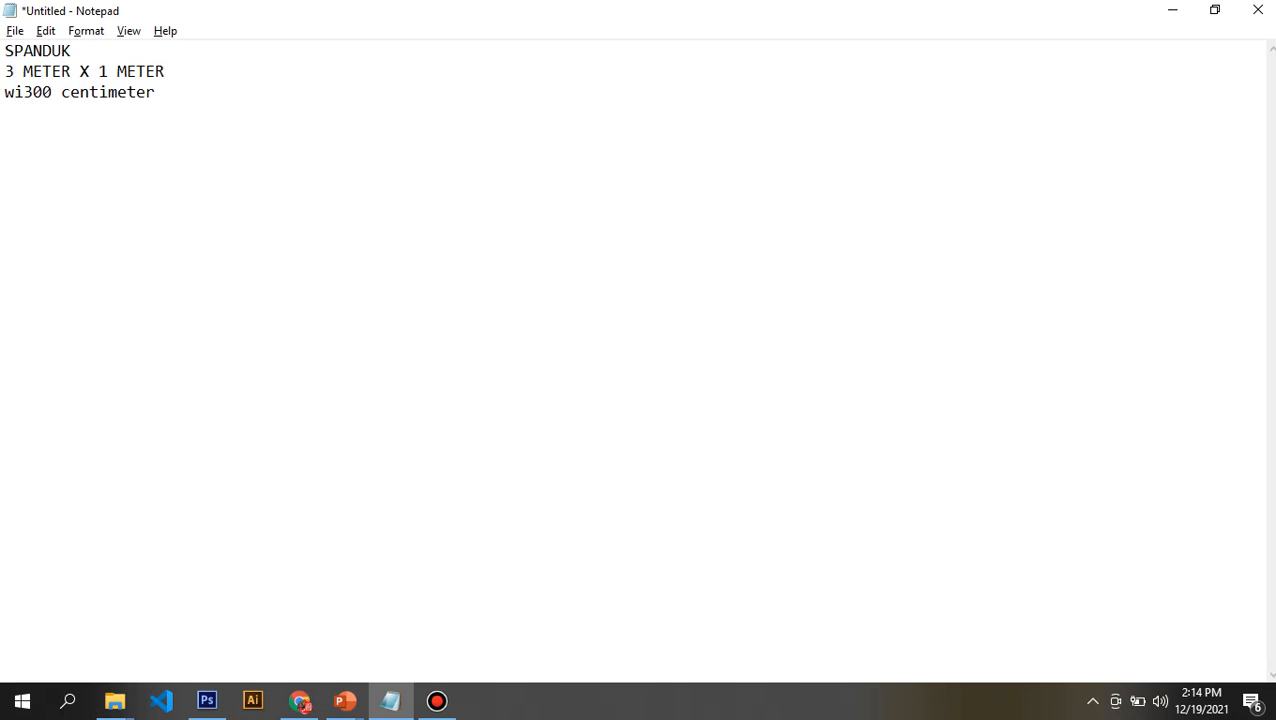
{"action": "type", "text": "dth"}
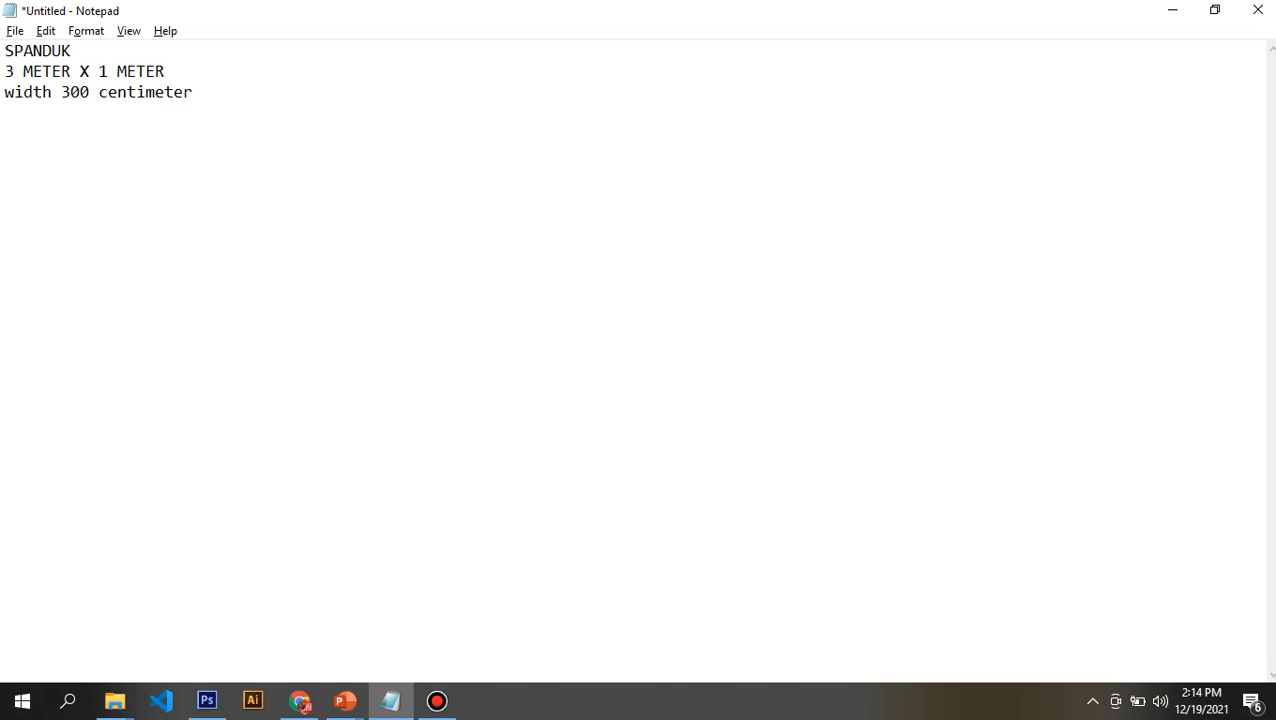
{"action": "key", "text": "End"}
{"action": "key", "text": "Return"}
{"action": "type", "text": "height 100 centimeter"}
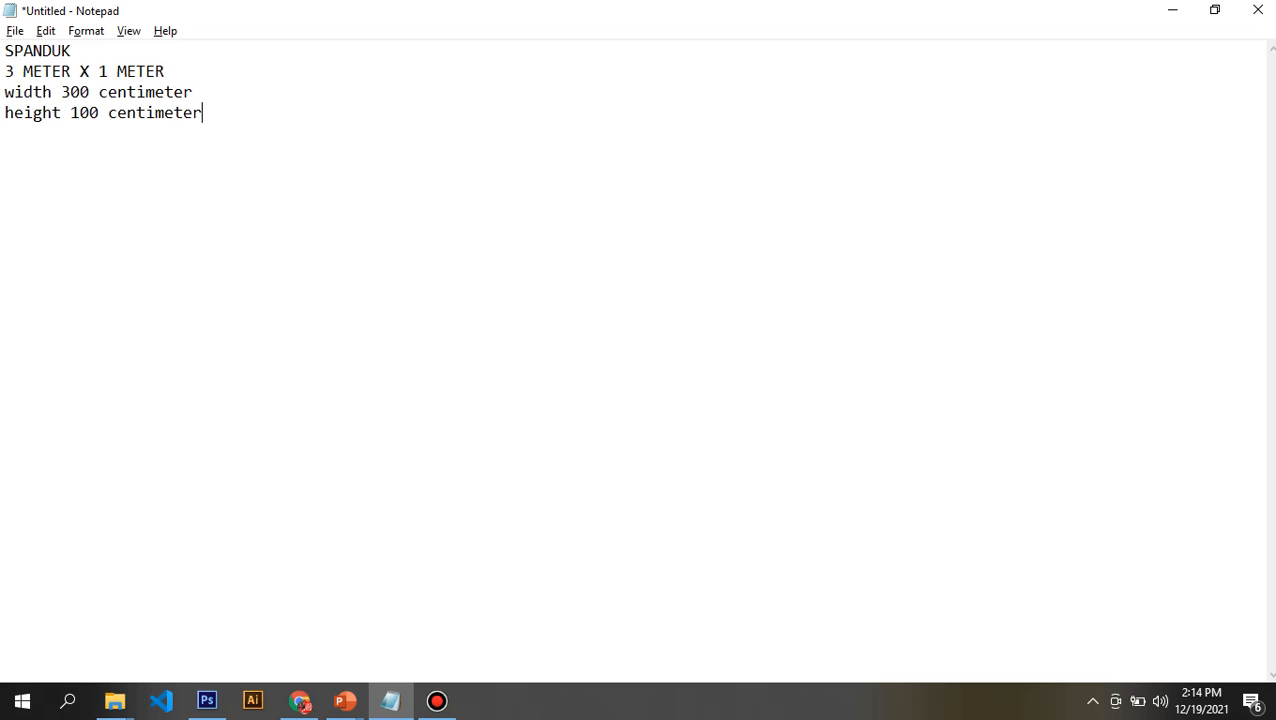
Add the line "Resolusi : 72 dpi" below the height line
{"action": "key", "text": "Return"}
{"action": "type", "text": "Resolusi : 72"}
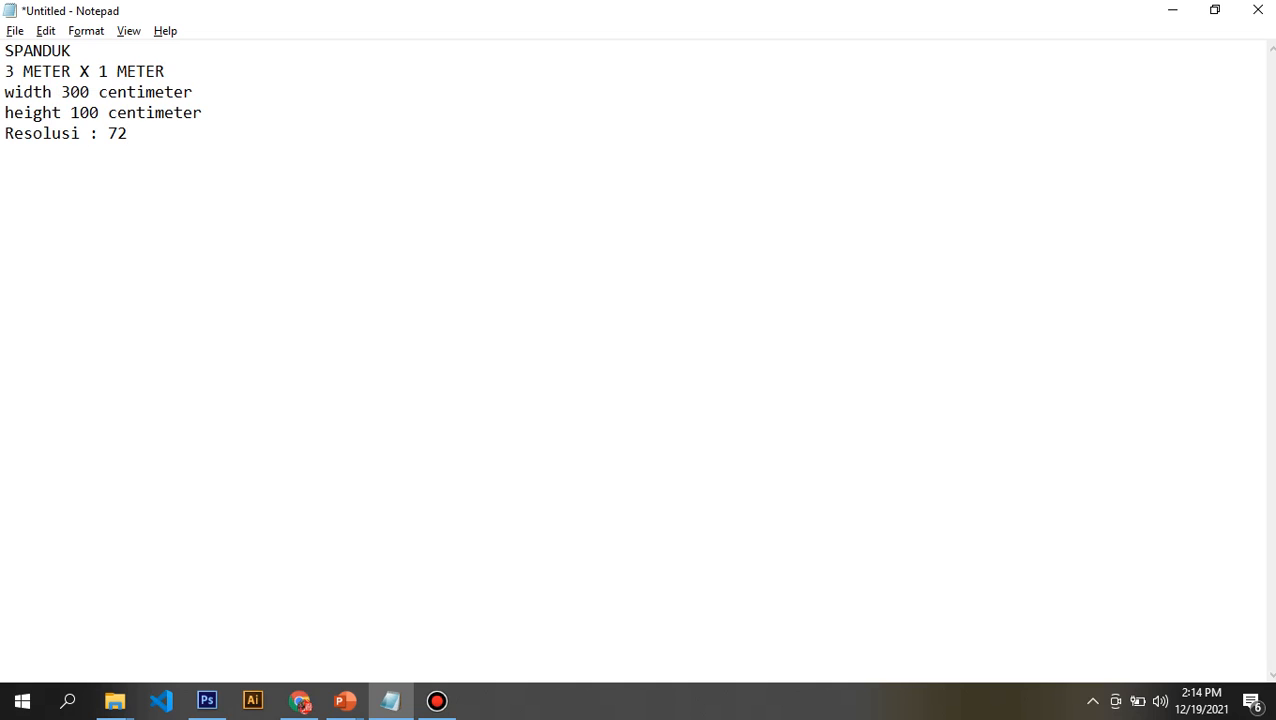
{"action": "type", "text": " dpi"}
After a blank line, write a section "SKALA 1 : 10" with the lines "width 30 cm" and "height 10 cm"
{"action": "key", "text": "Return"}
{"action": "key", "text": "Return"}
{"action": "type", "text": "SKALA "}
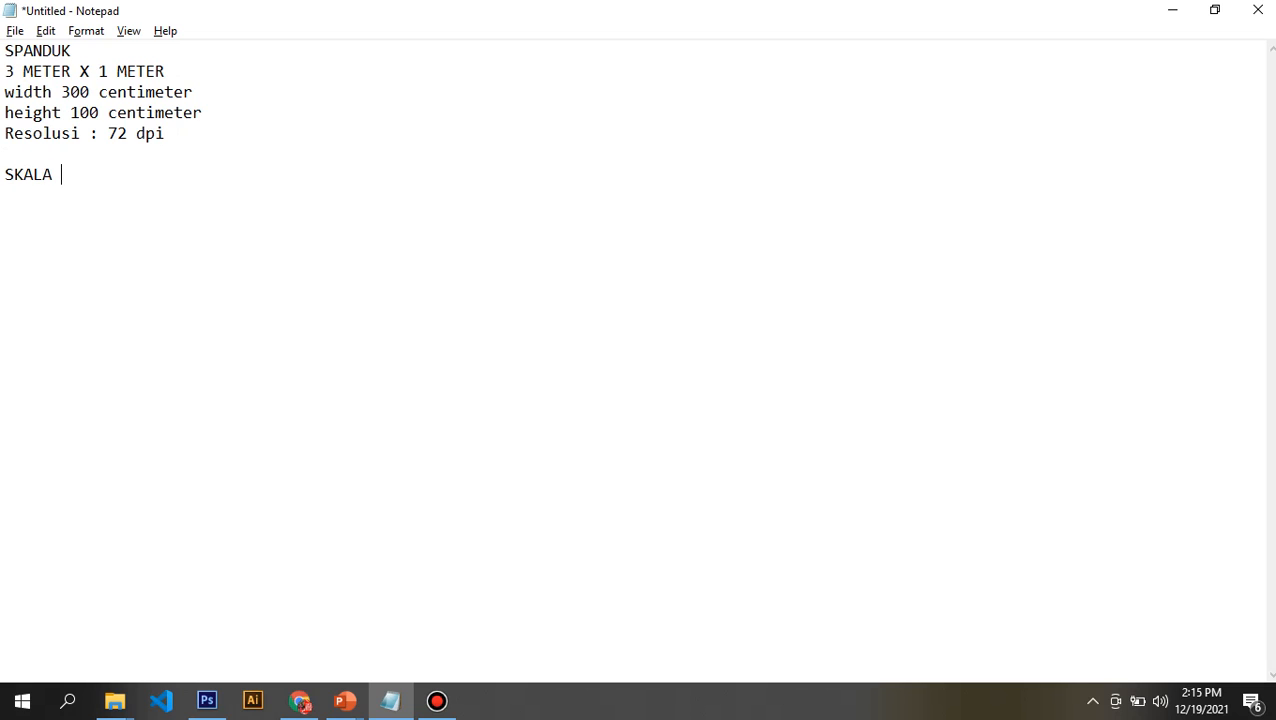
{"action": "type", "text": "1 : 10"}
{"action": "key", "text": "Return"}
{"action": "type", "text": "width "}
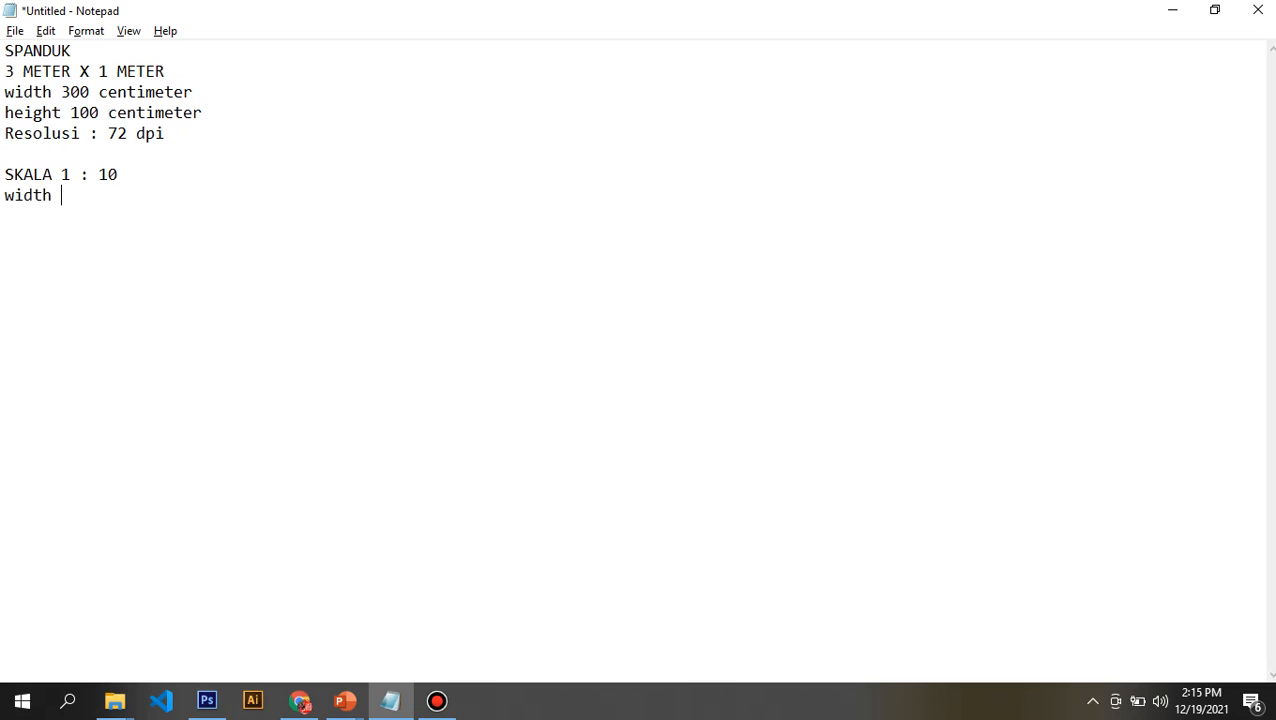
{"action": "type", "text": "30 cm"}
{"action": "key", "text": "Return"}
{"action": "type", "text": "hegih"}
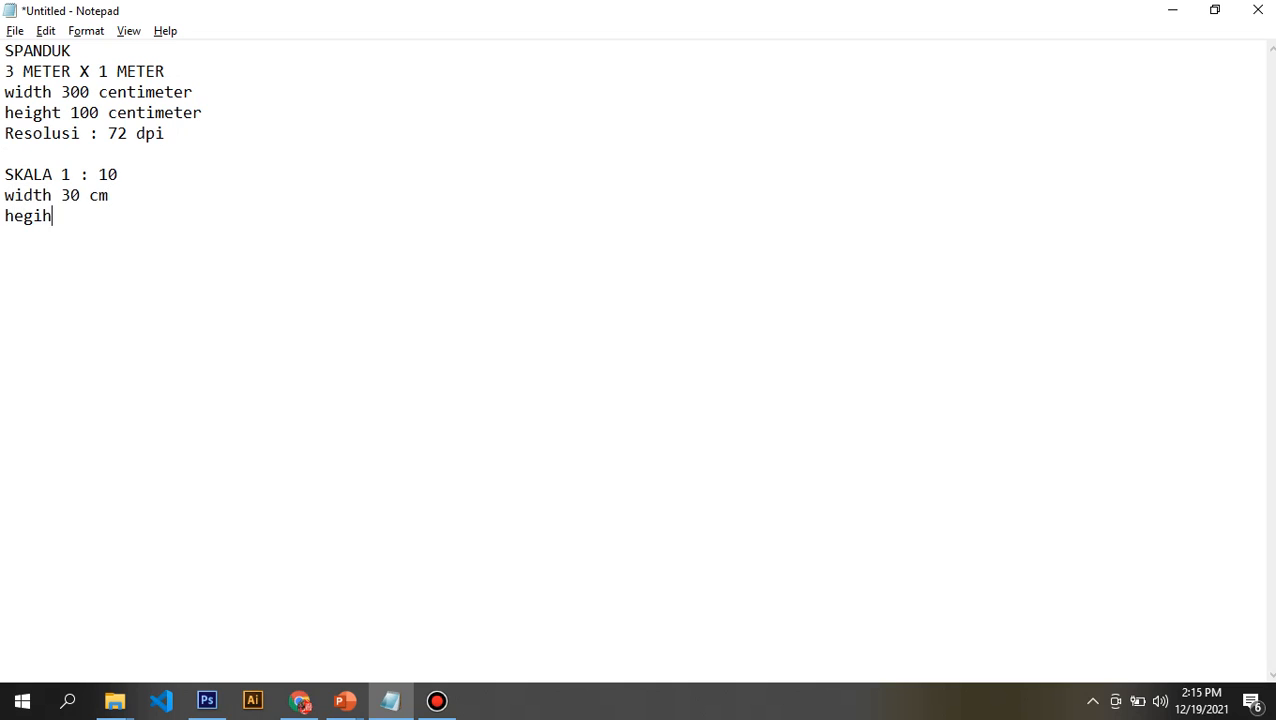
{"action": "key", "text": "BackSpace"}
{"action": "key", "text": "BackSpace"}
{"action": "key", "text": "BackSpace"}
{"action": "type", "text": "ight 10 cm"}
{"action": "key", "text": "Up"}
{"action": "key", "text": "Up"}
{"action": "key", "text": "Left"}
{"action": "left_click_drag", "start_coordinate": [165, 113], "coordinate": [4, 91]}
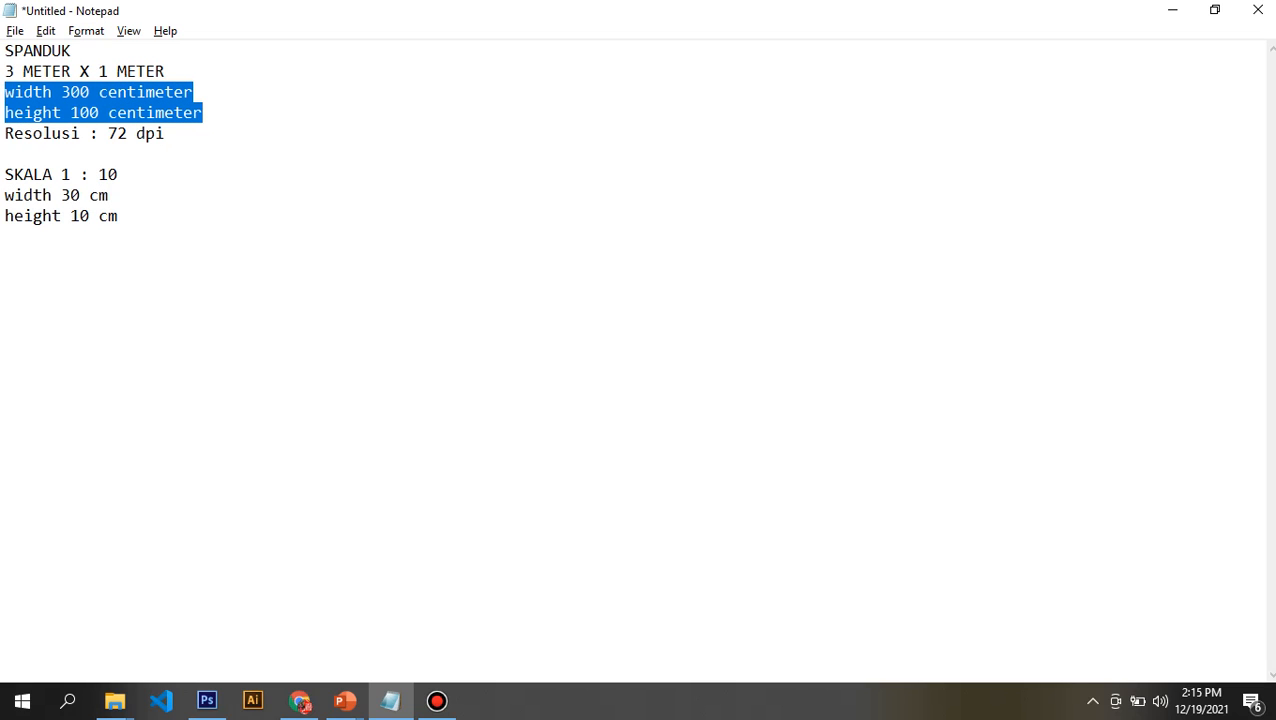
End the scale section with the line "Resolusi : 300 dpi"
{"action": "left_click", "coordinate": [118, 216]}
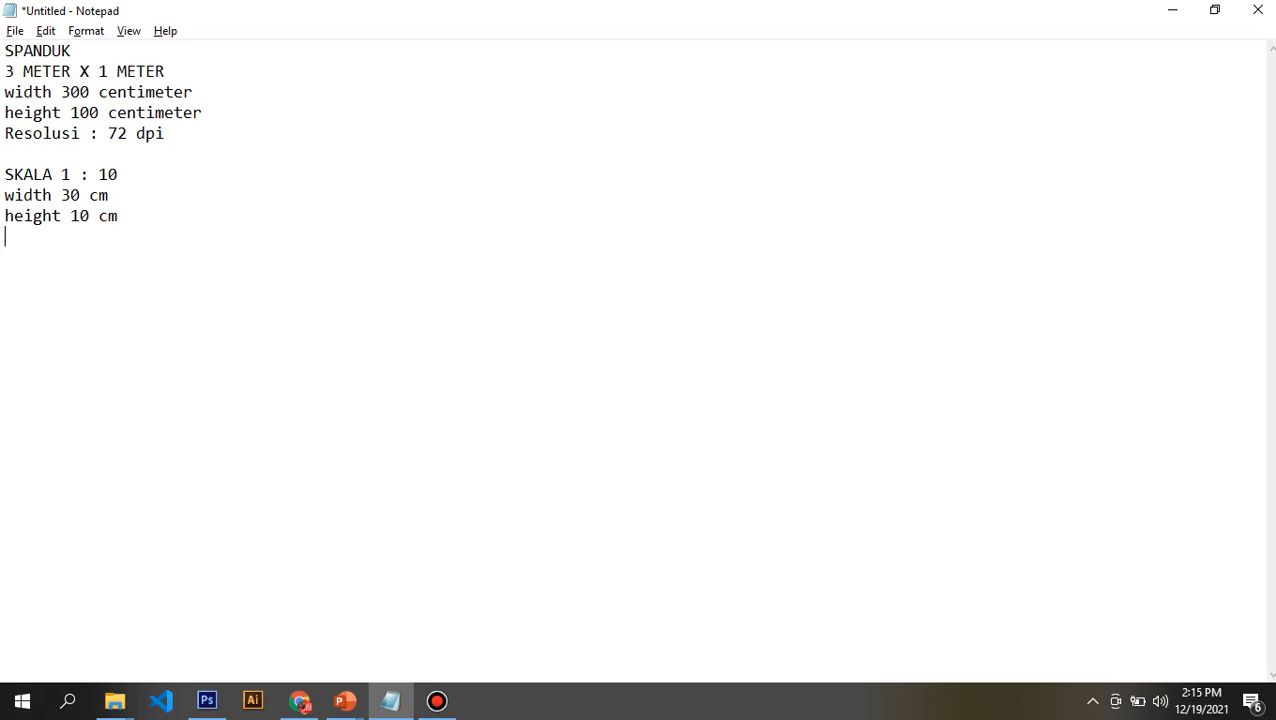
{"action": "key", "text": "Return"}
{"action": "type", "text": "Resolusi :"}
{"action": "type", "text": "300"}
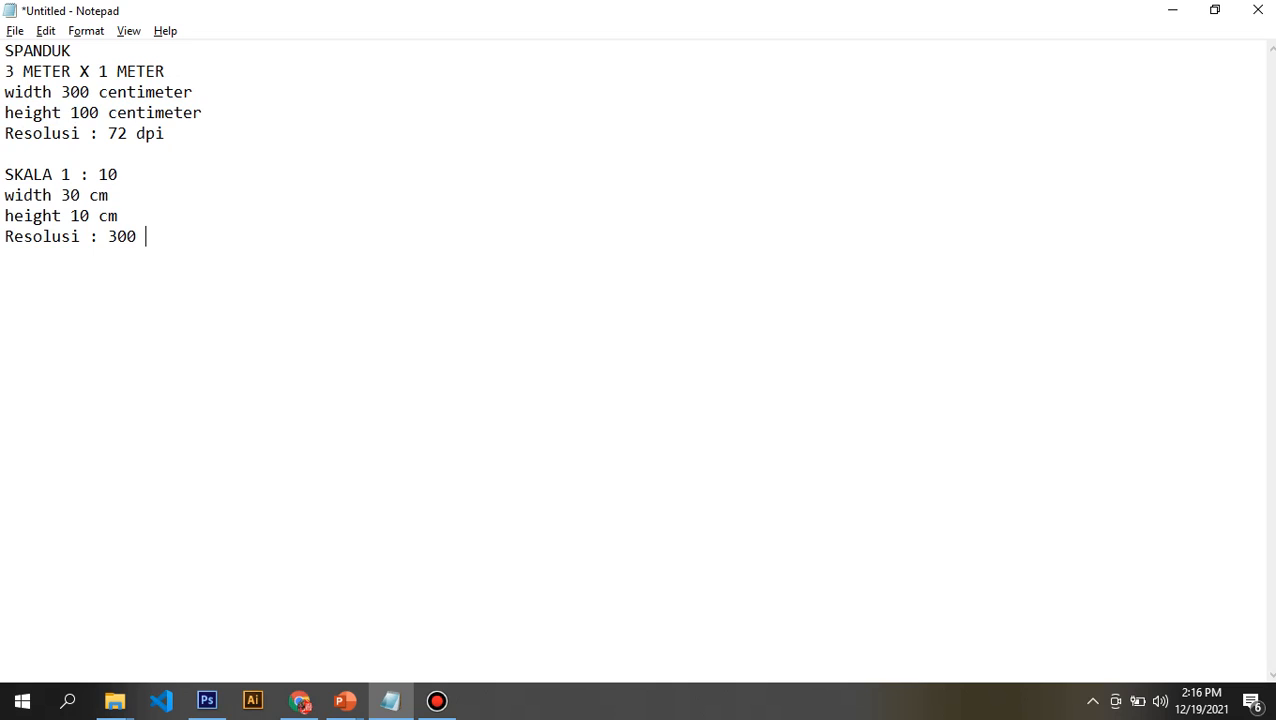
{"action": "type", "text": " dpi"}
Switch to Photoshop and set the new document's width and height to 1080 pixels each
{"action": "left_click", "coordinate": [207, 701]}
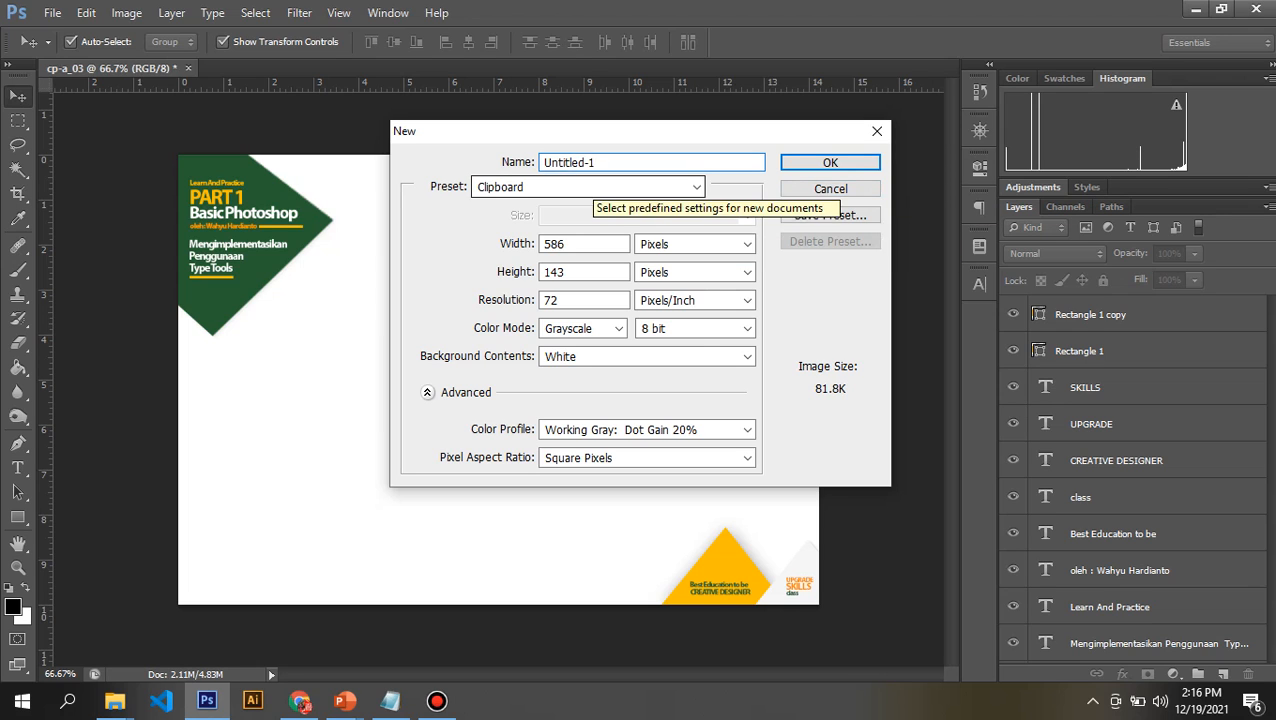
{"action": "left_click", "coordinate": [594, 187]}
{"action": "left_click", "coordinate": [594, 188]}
{"action": "left_click", "coordinate": [594, 187]}
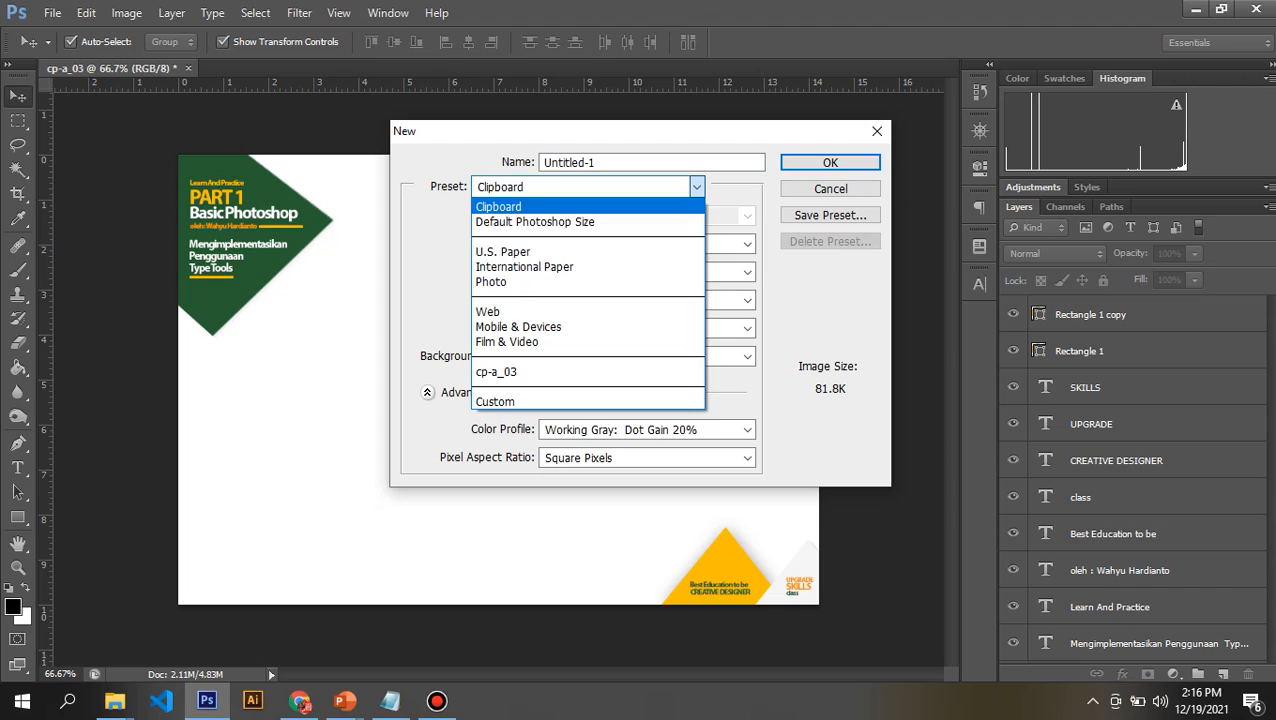
{"action": "key", "text": "Return"}
{"action": "key", "text": "Tab"}
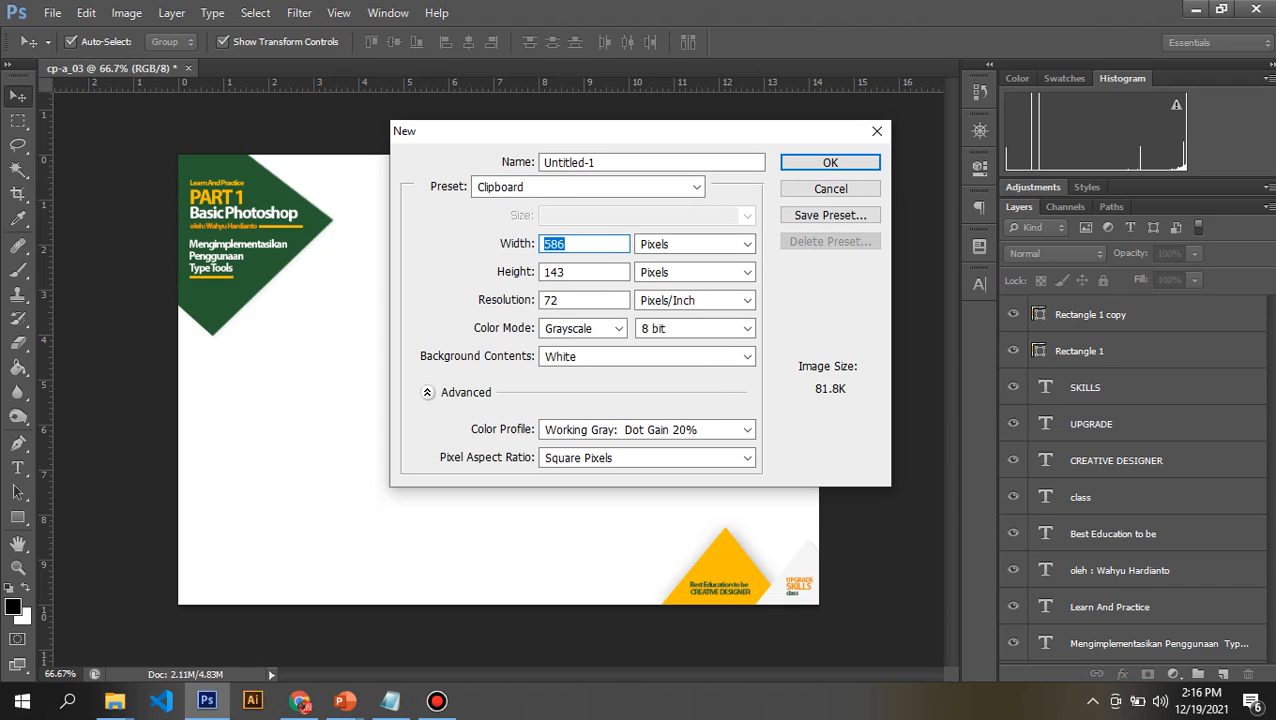
{"action": "type", "text": "1080"}
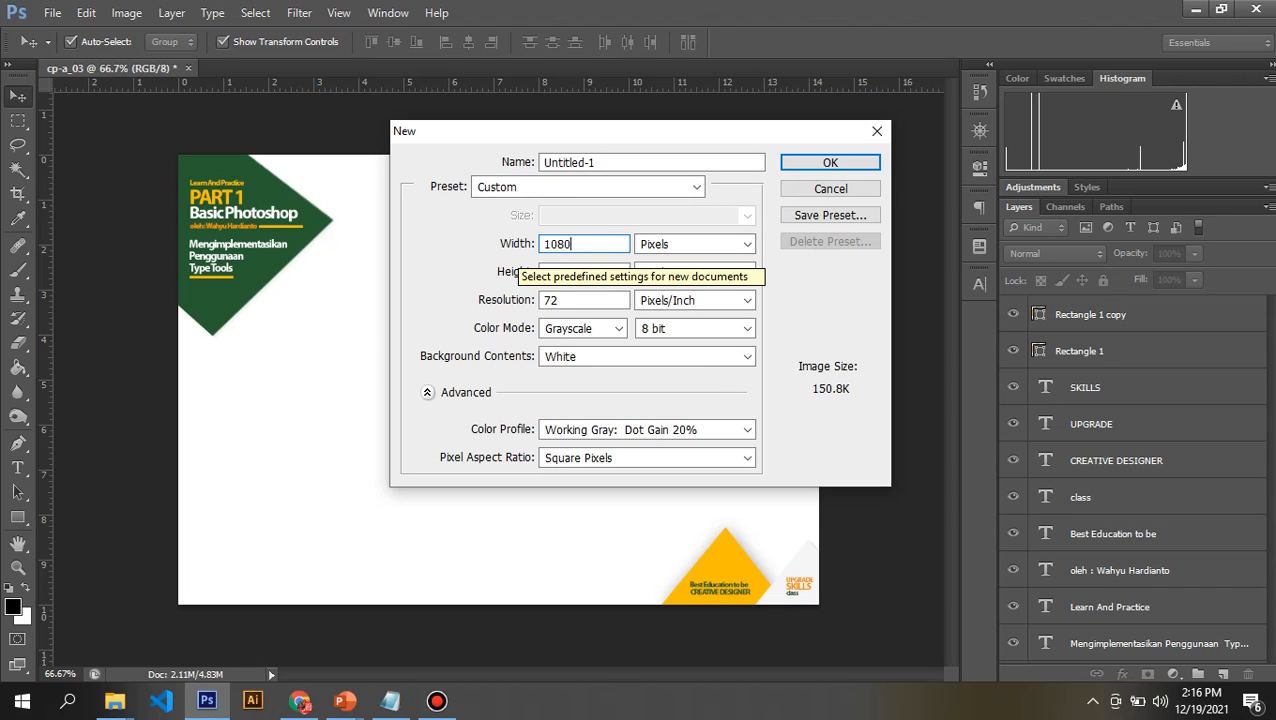
{"action": "key", "text": "Tab"}
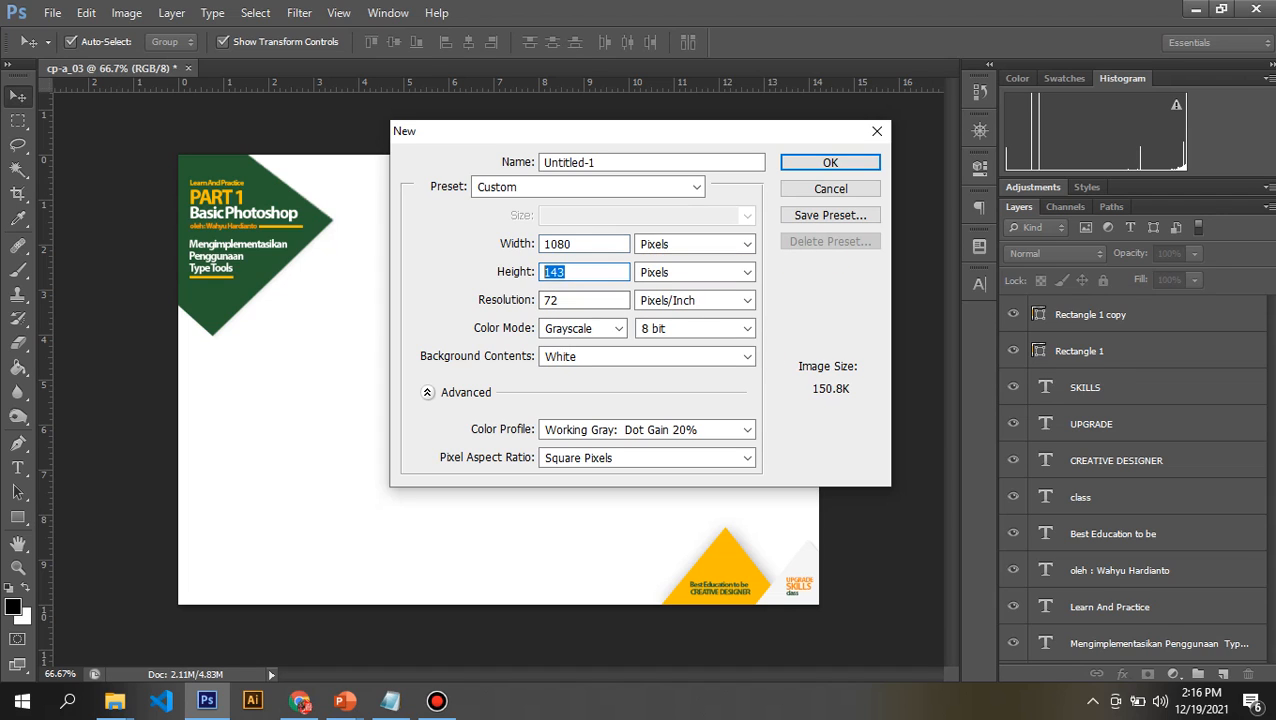
{"action": "type", "text": "1080"}
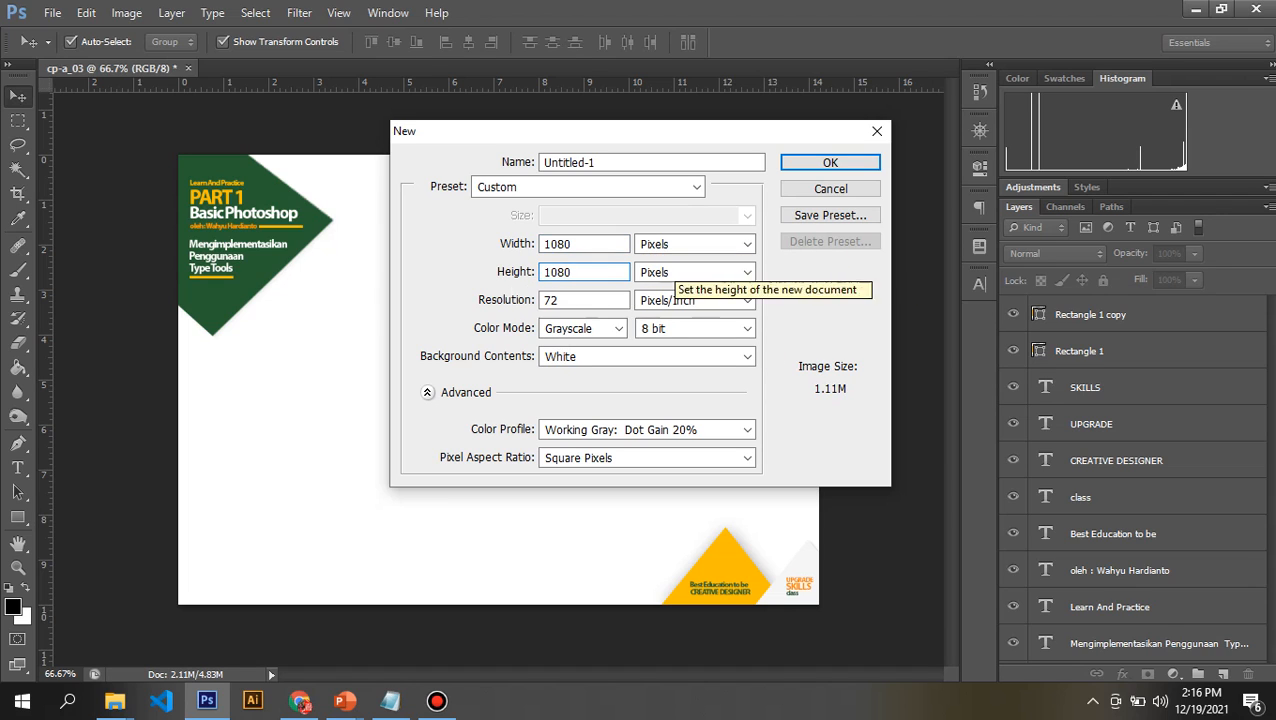
Set the new document's resolution to 200 pixels/inch
{"action": "key", "text": "Tab"}
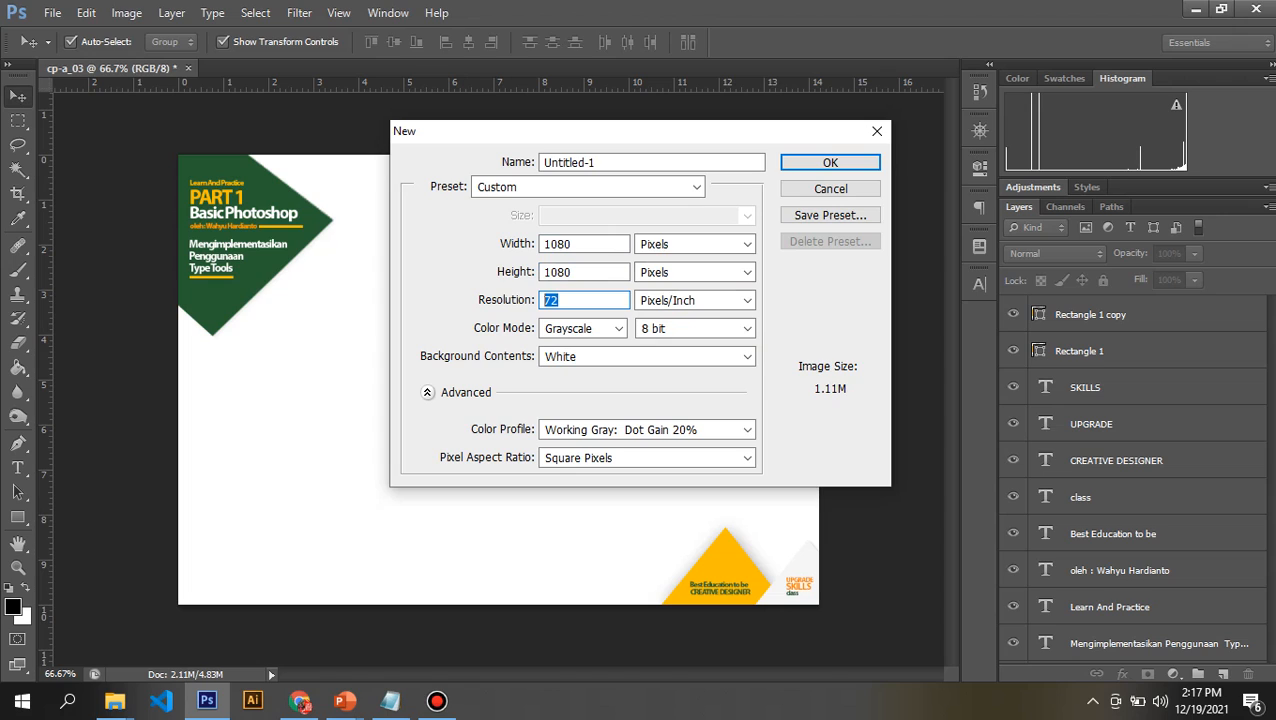
{"action": "type", "text": "150"}
{"action": "key", "text": "BackSpace"}
{"action": "key", "text": "BackSpace"}
{"action": "key", "text": "BackSpace"}
{"action": "type", "text": "2000"}
{"action": "key", "text": "BackSpace"}
Change the document's size units to centimeters and back to pixels
{"action": "left_click", "coordinate": [747, 244]}
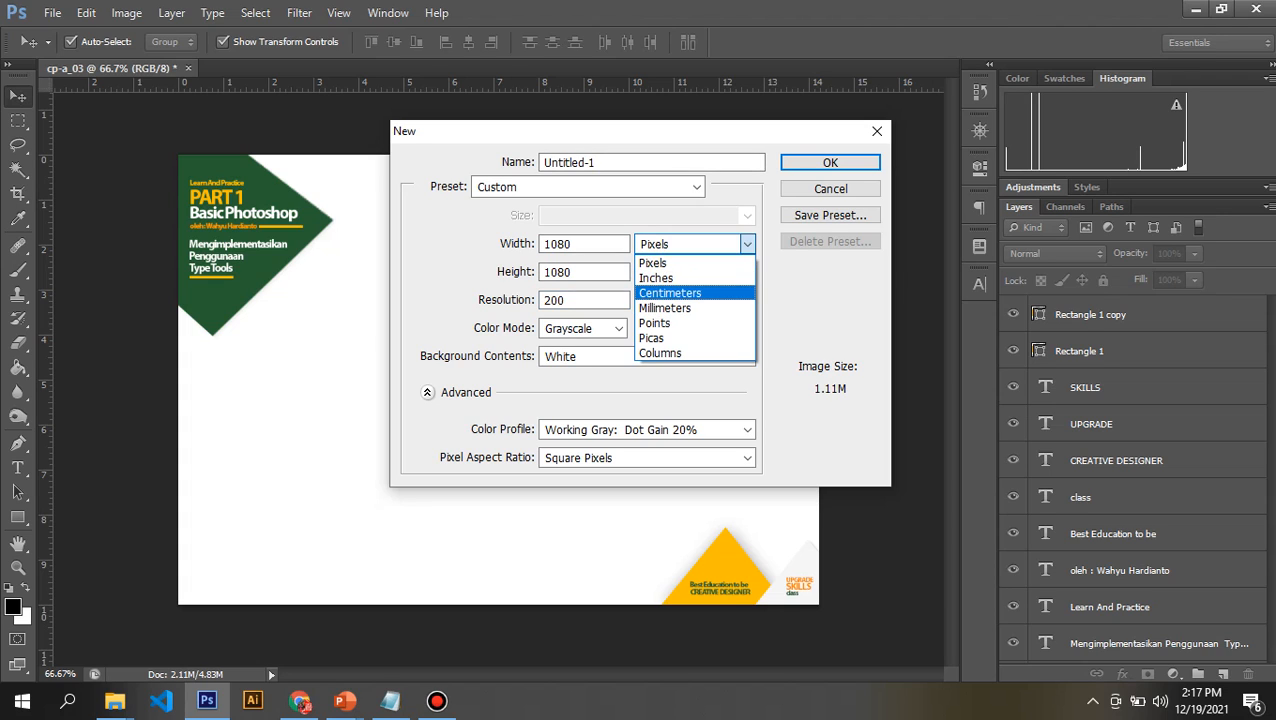
{"action": "key", "text": "Return"}
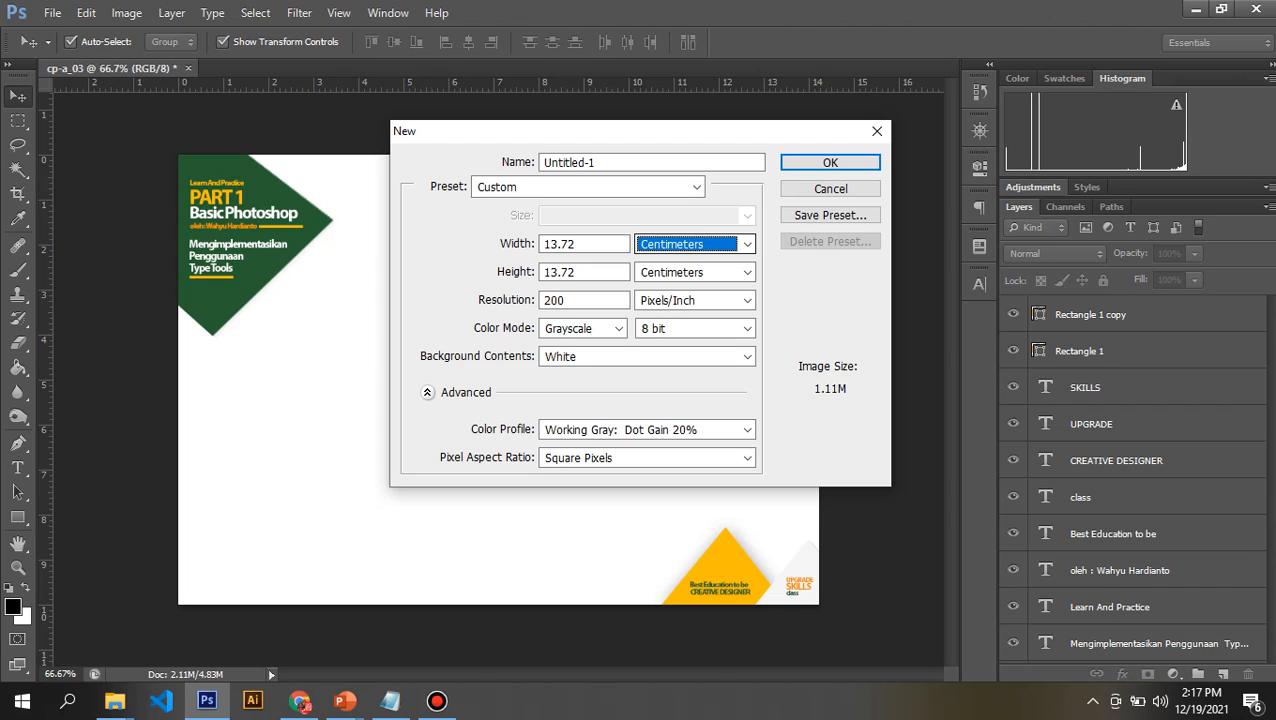
{"action": "left_click", "coordinate": [746, 244]}
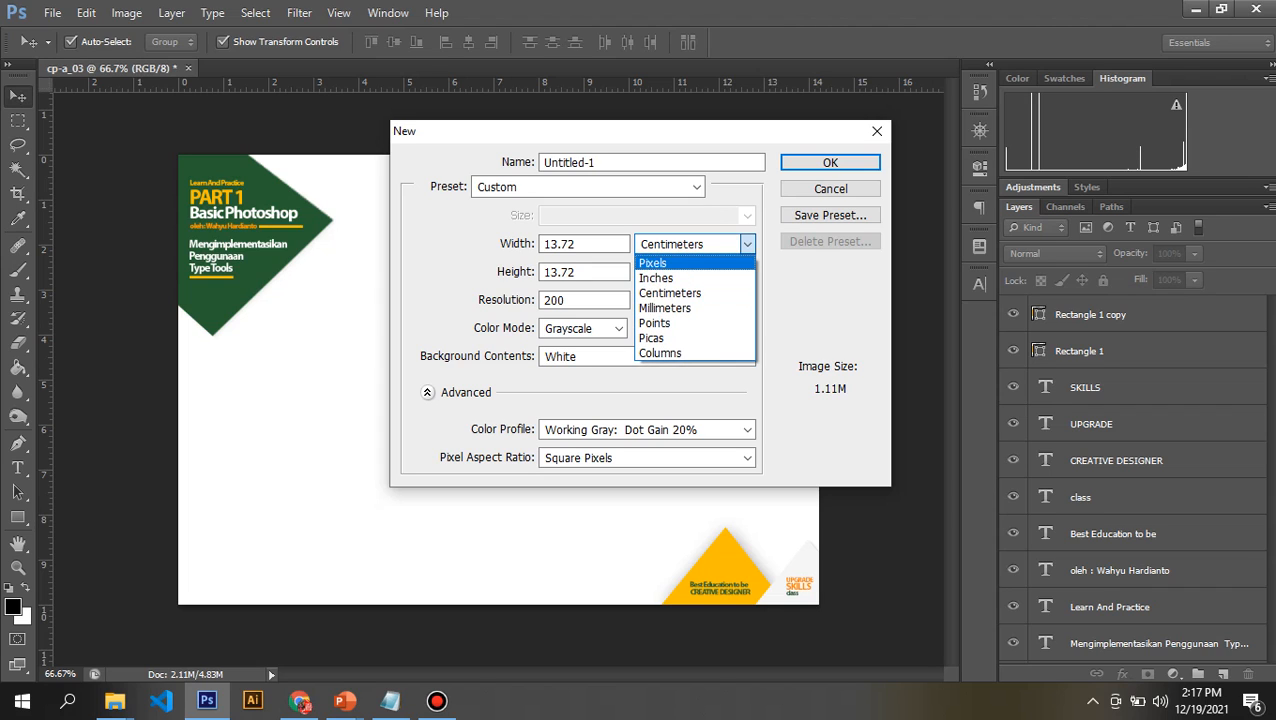
{"action": "left_click", "coordinate": [680, 263]}
Set the new document's resolution to 150 pixels/inch
{"action": "double_click", "coordinate": [556, 300]}
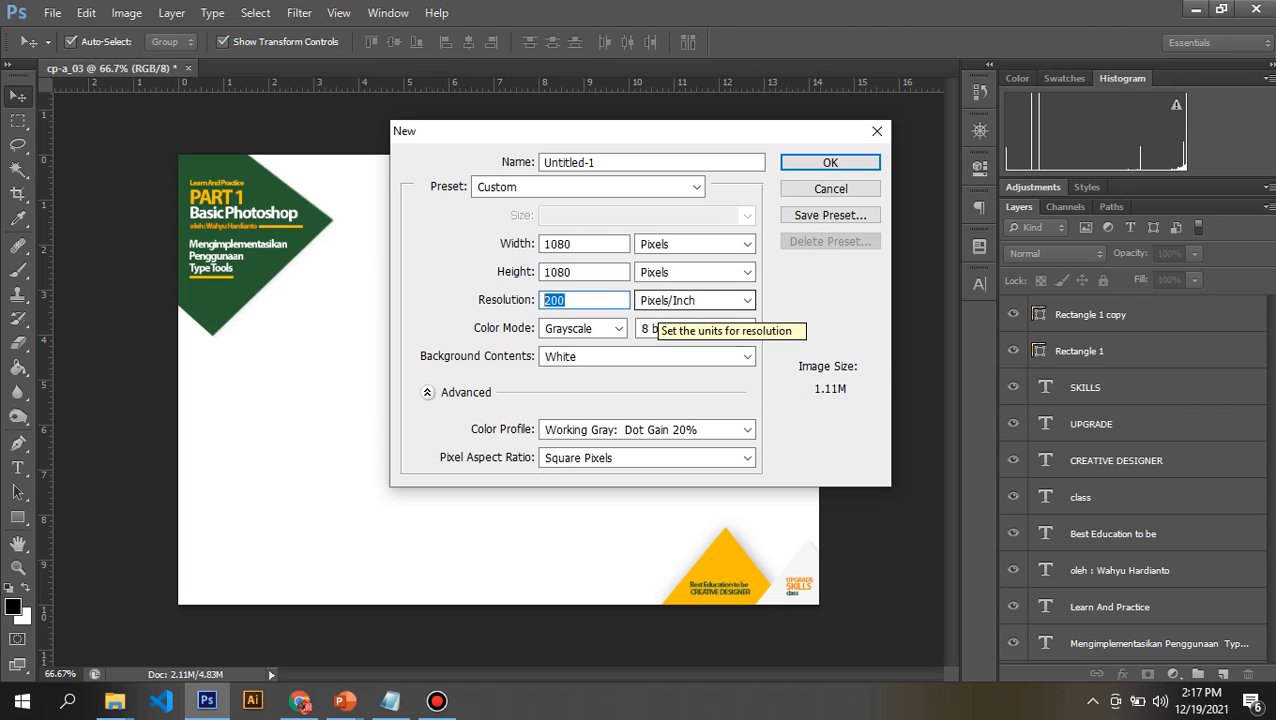
{"action": "type", "text": "1"}
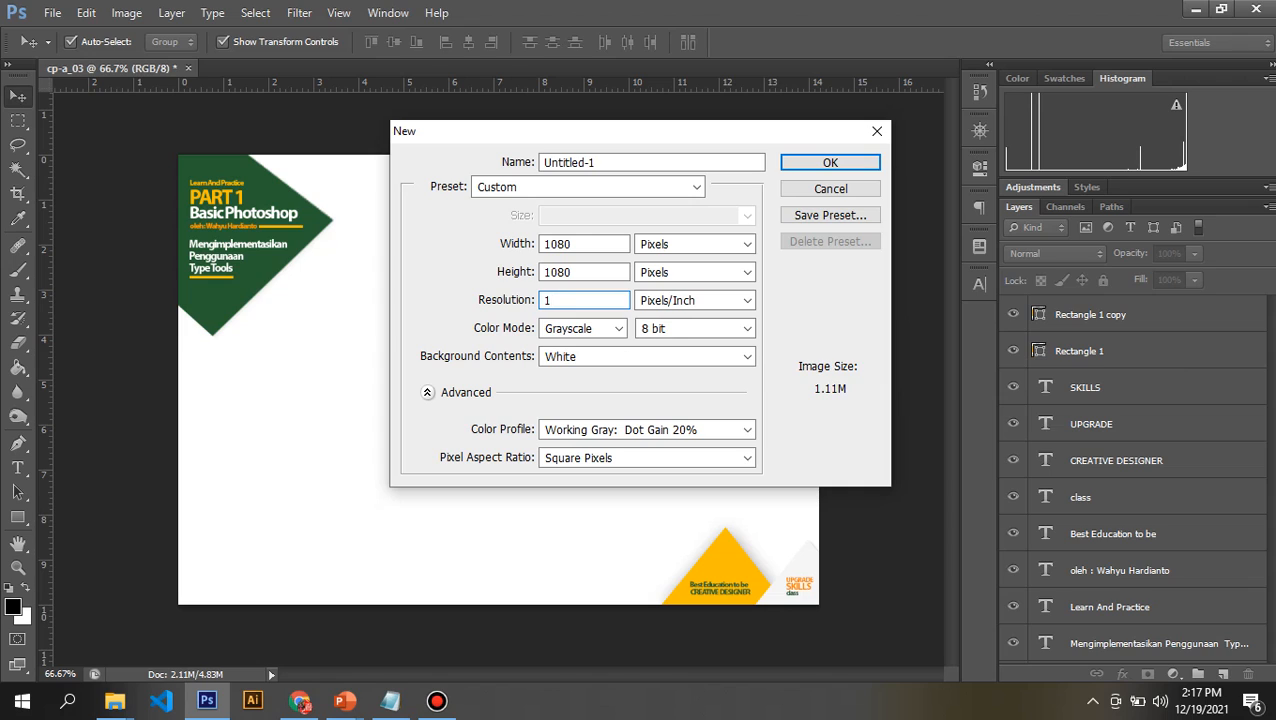
{"action": "type", "text": "500"}
{"action": "key", "text": "BackSpace"}
Choose RGB Color as the color mode and create the document
{"action": "left_click", "coordinate": [619, 328]}
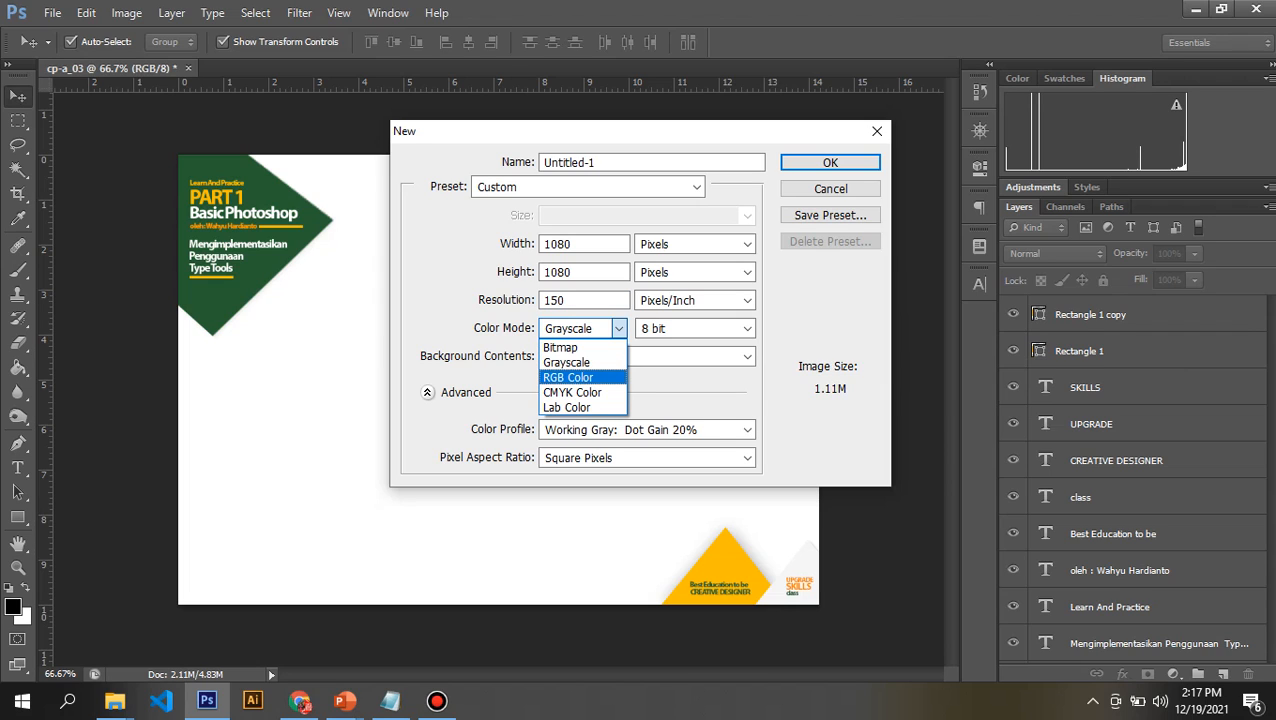
{"action": "left_click", "coordinate": [569, 378]}
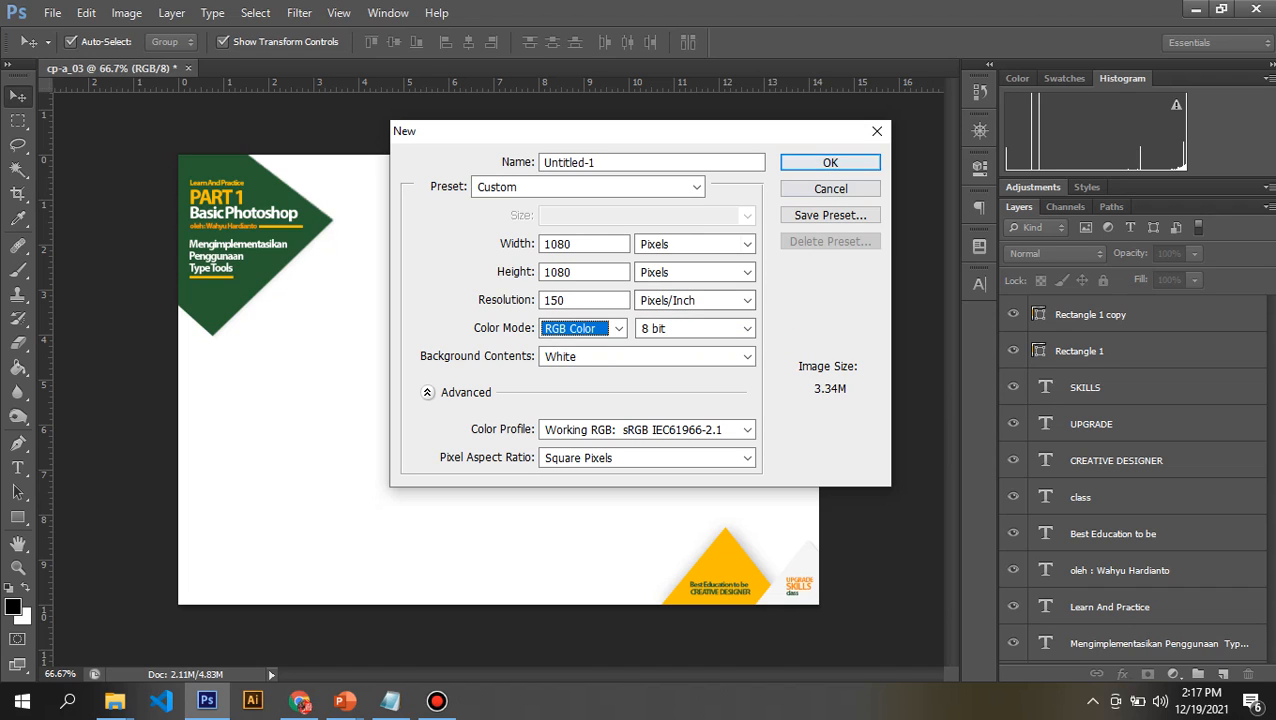
{"action": "key", "text": "Return"}
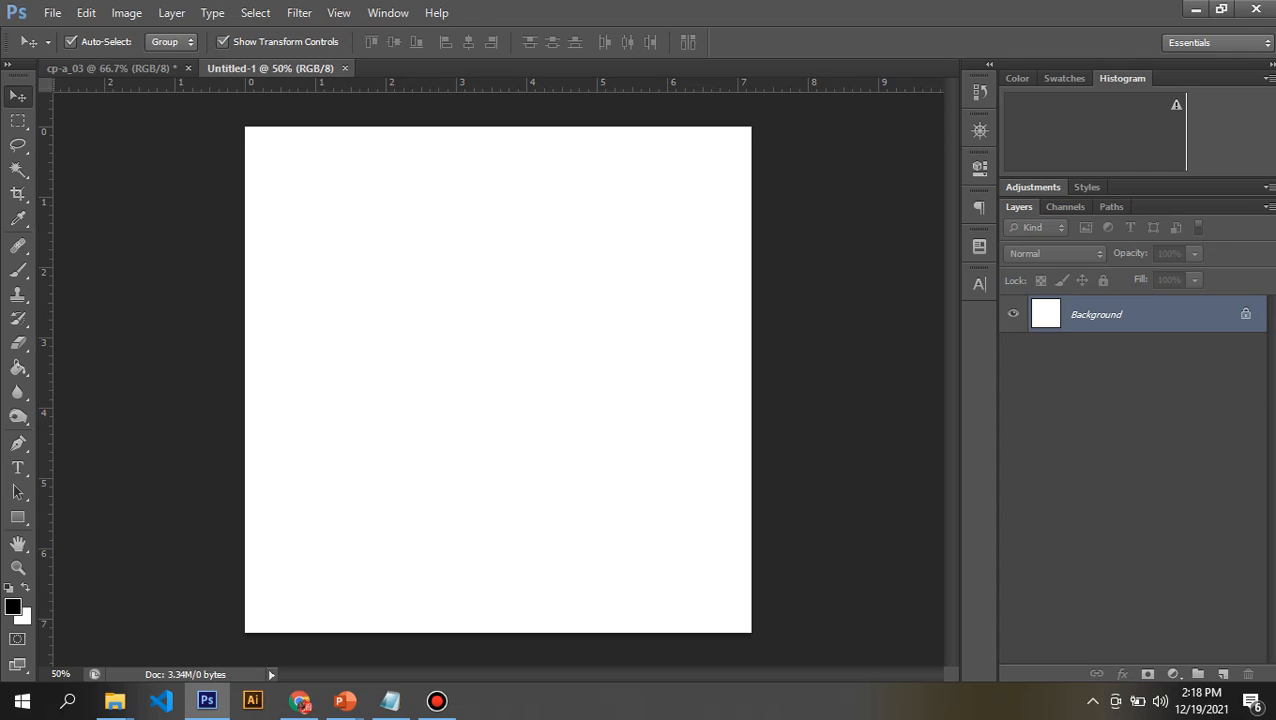
Activate the Horizontal Type Tool and show the available type tool variants
{"action": "left_click", "coordinate": [18, 468]}
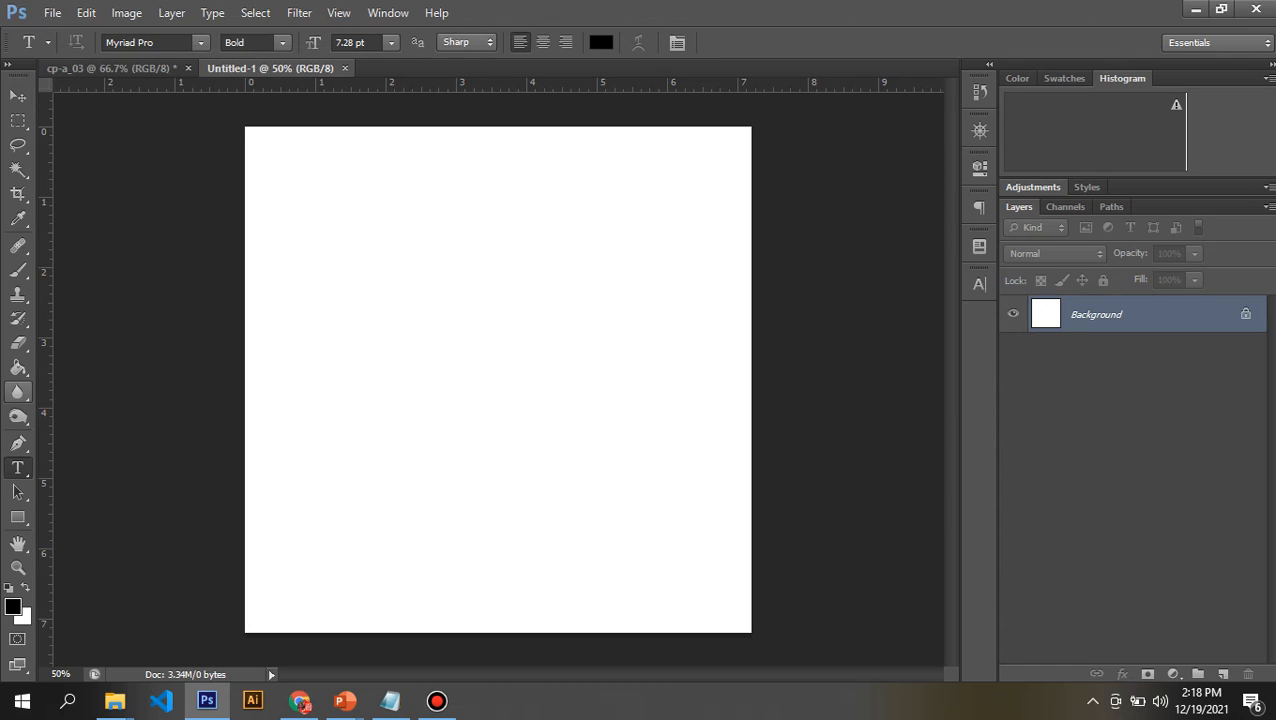
{"action": "right_click", "coordinate": [18, 468]}
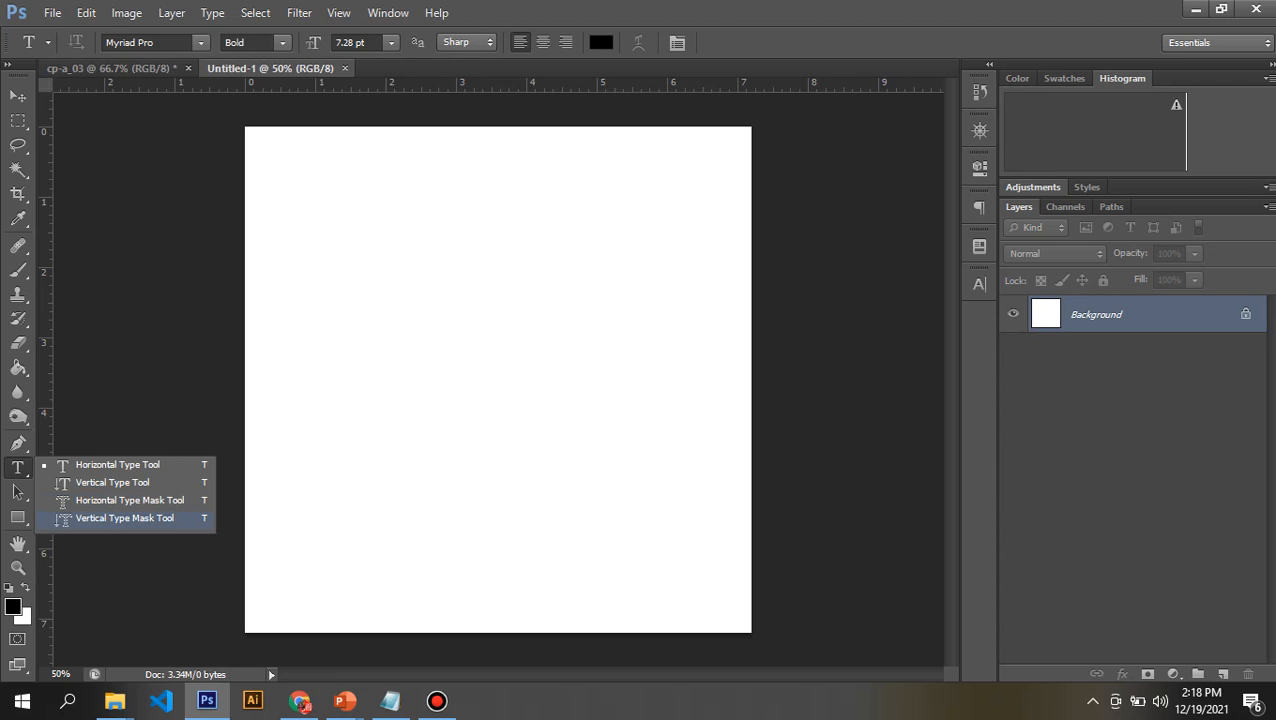
Switch to the PowerPoint slide show and advance to the slide explaining the four type tool variants
{"action": "key", "text": "alt+Tab"}
{"action": "key", "text": "alt+Tab"}
{"action": "key", "text": "alt+Tab"}
{"action": "key", "text": "alt+Tab"}
{"action": "key", "text": "alt+Tab"}
{"action": "key", "text": "alt+Tab"}
{"action": "key", "text": "alt+Tab"}
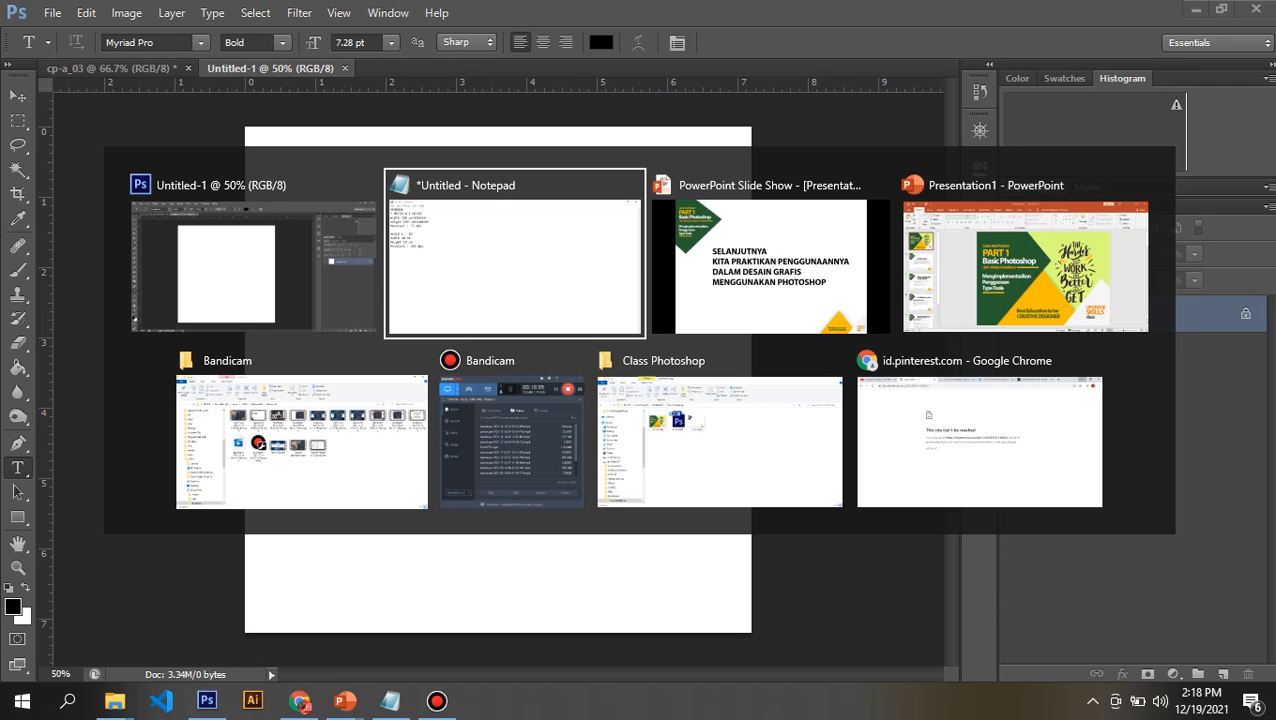
{"action": "key", "text": "alt+Tab"}
{"action": "key", "text": "alt+Tab"}
{"action": "key", "text": "alt+Tab"}
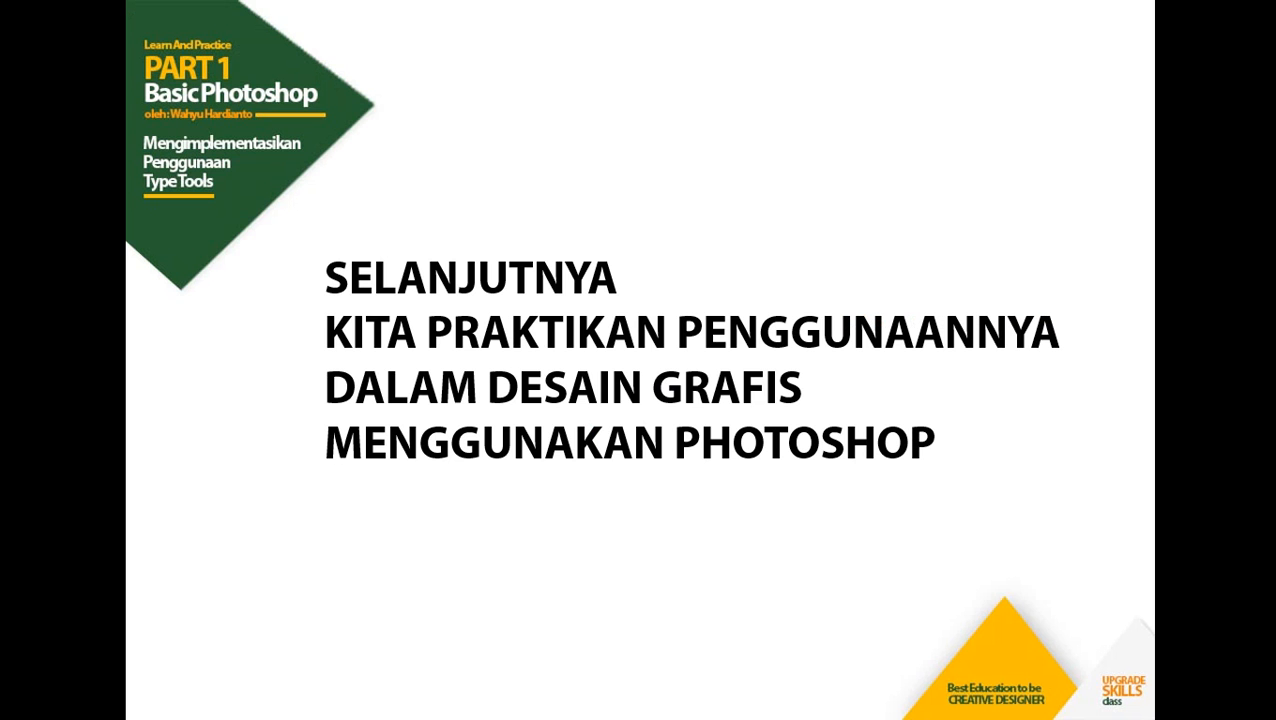
{"action": "key", "text": "Right"}
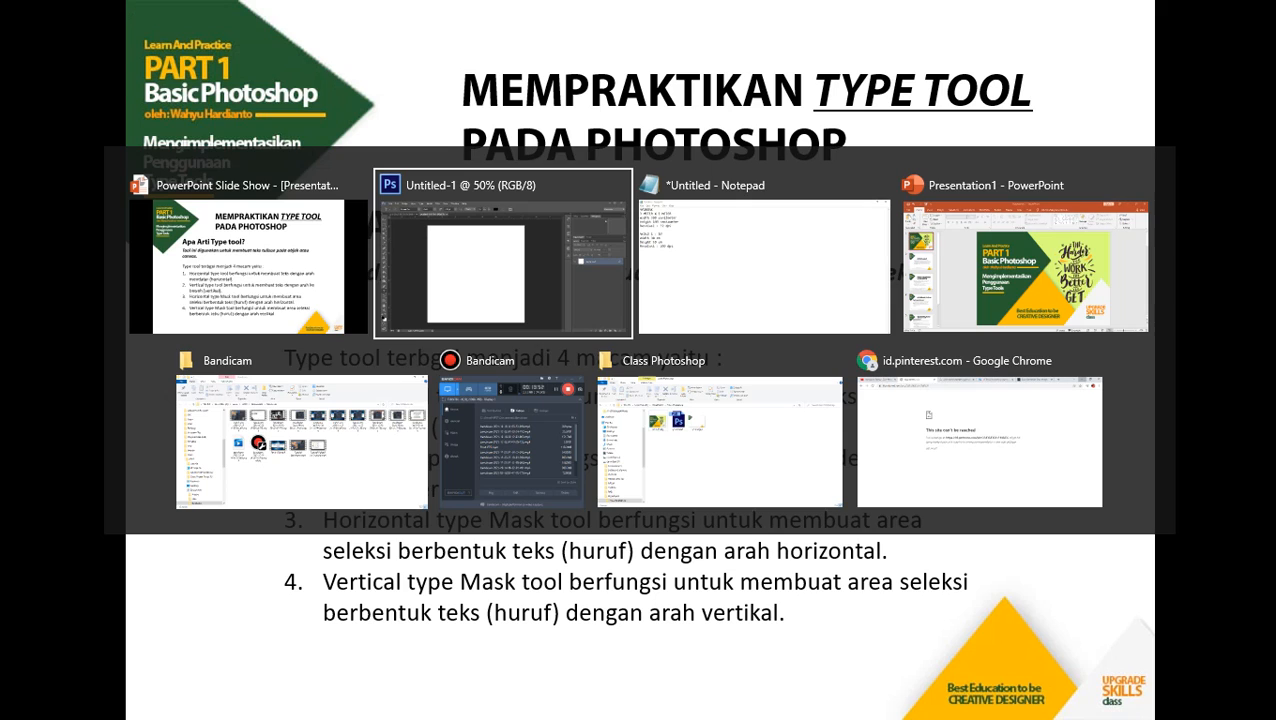
Switch back to the blank square document in Photoshop
{"action": "key", "text": "alt+Tab"}
{"action": "key", "text": "alt+Tab"}
{"action": "key", "text": "alt+Tab"}
{"action": "key", "text": "alt+Tab"}
{"action": "key", "text": "alt+Tab"}
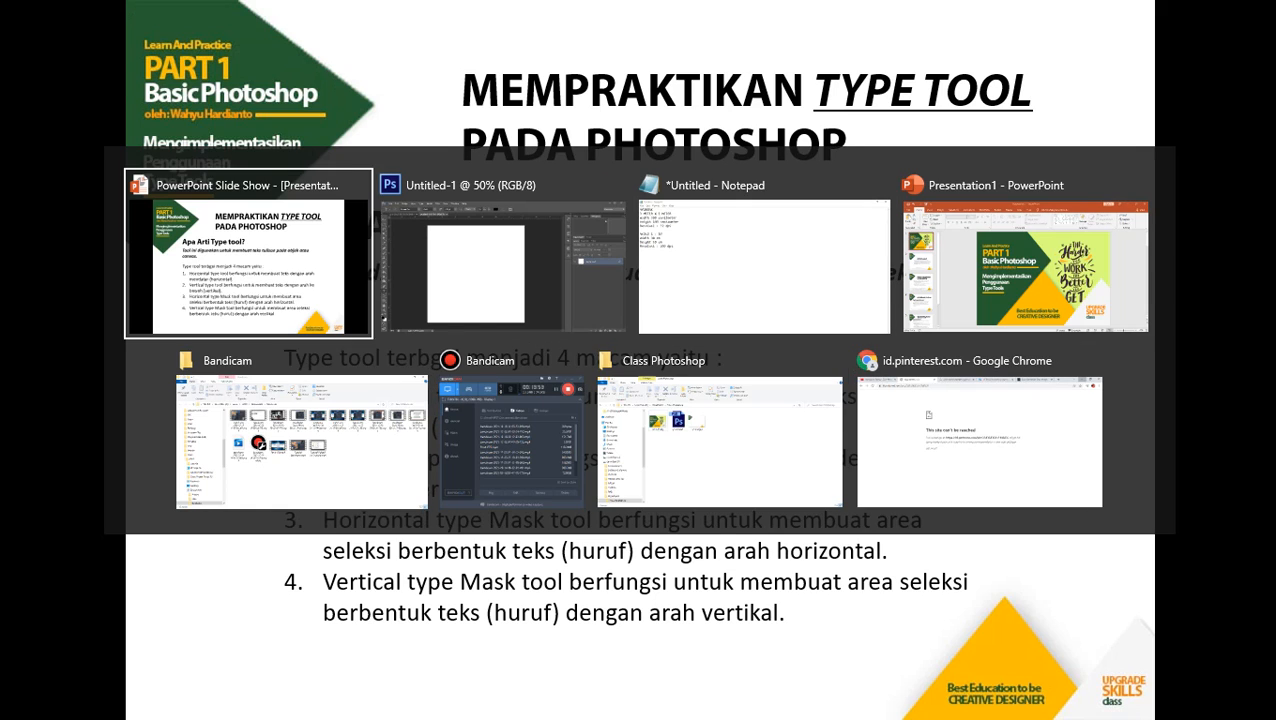
{"action": "key", "text": "alt+Tab"}
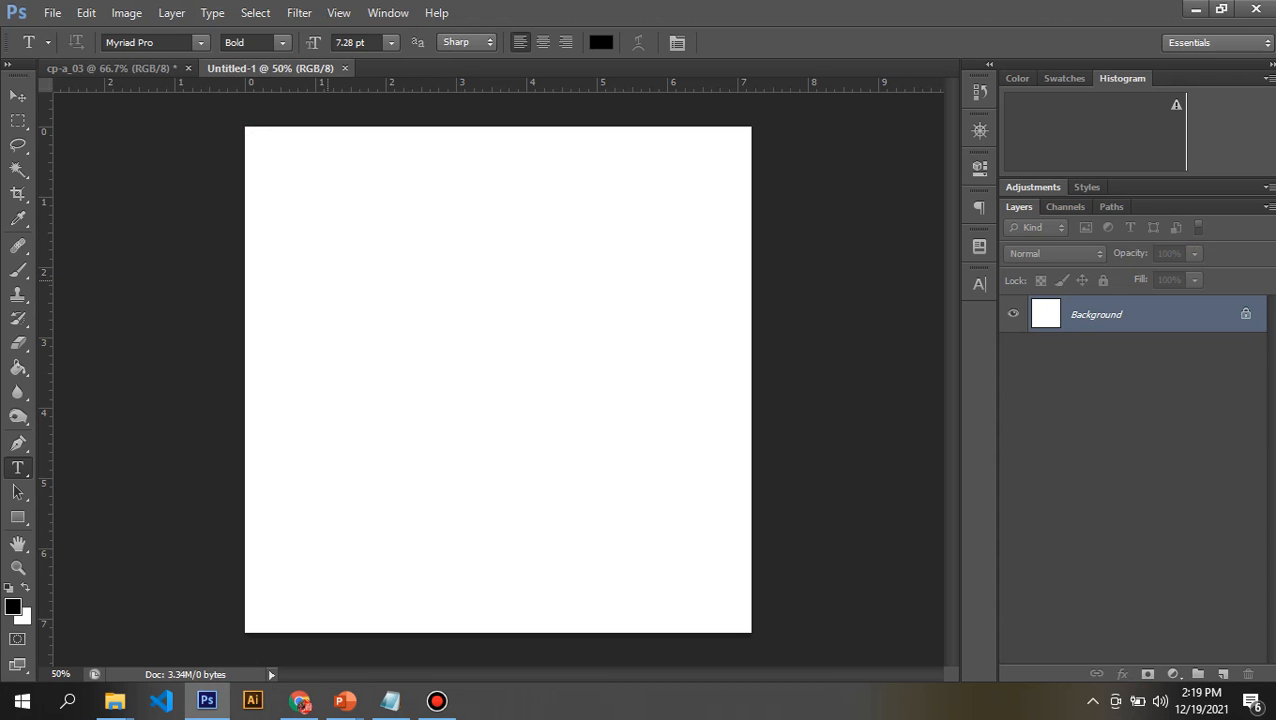
Add the horizontal text "TIPOGRAFI" at 72 pt in the upper part of the canvas
{"action": "right_click", "coordinate": [18, 468]}
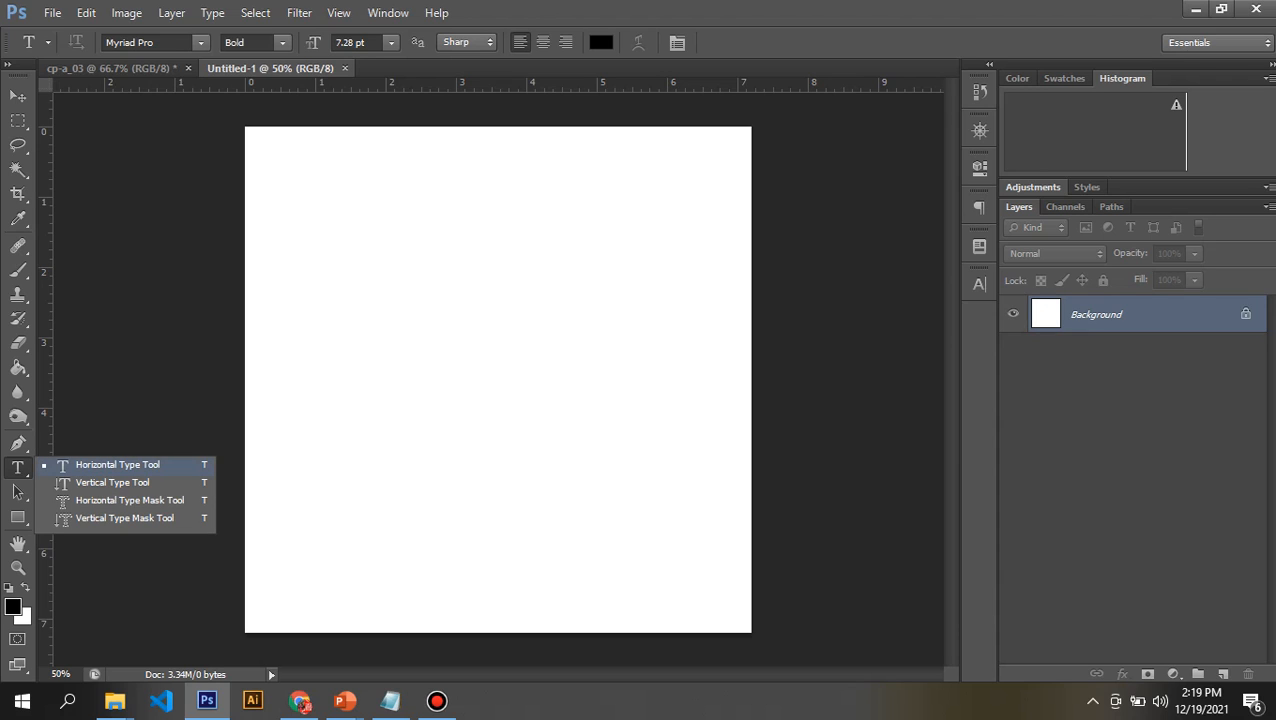
{"action": "left_click", "coordinate": [117, 464]}
{"action": "left_click", "coordinate": [327, 265]}
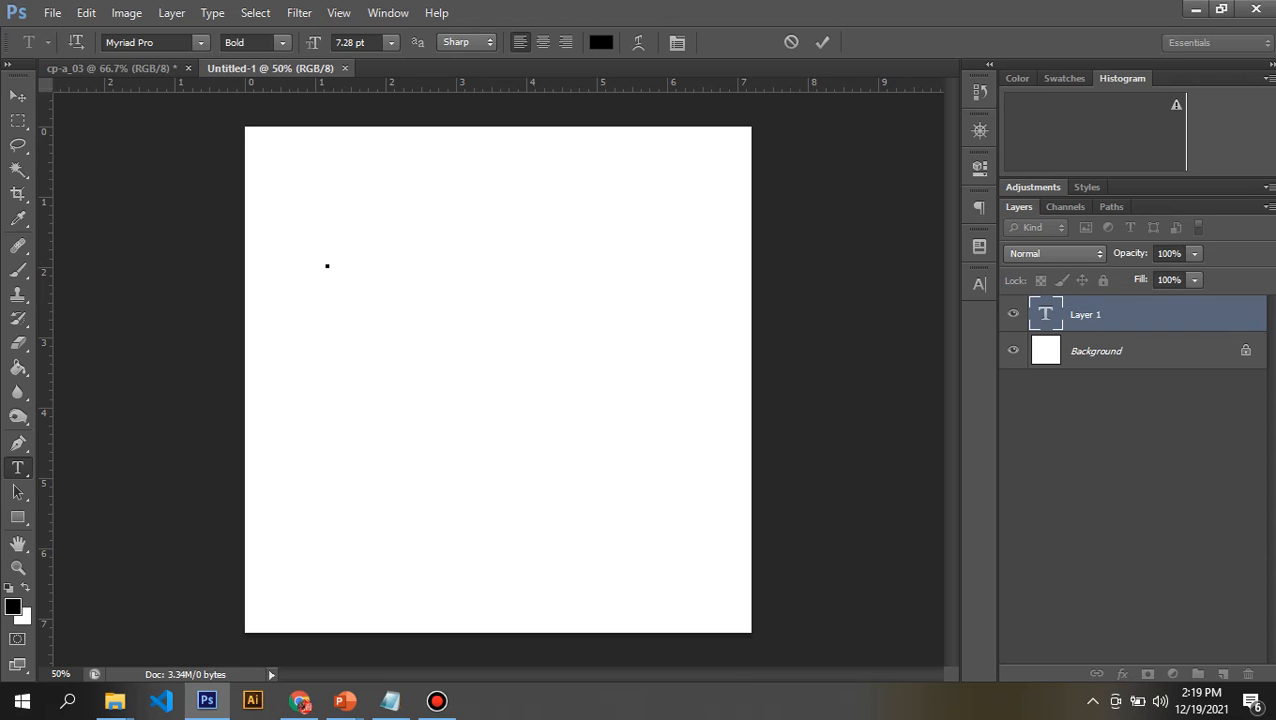
{"action": "left_click", "coordinate": [391, 42]}
{"action": "left_click", "coordinate": [379, 359]}
{"action": "type", "text": "TIPOGRAFI"}
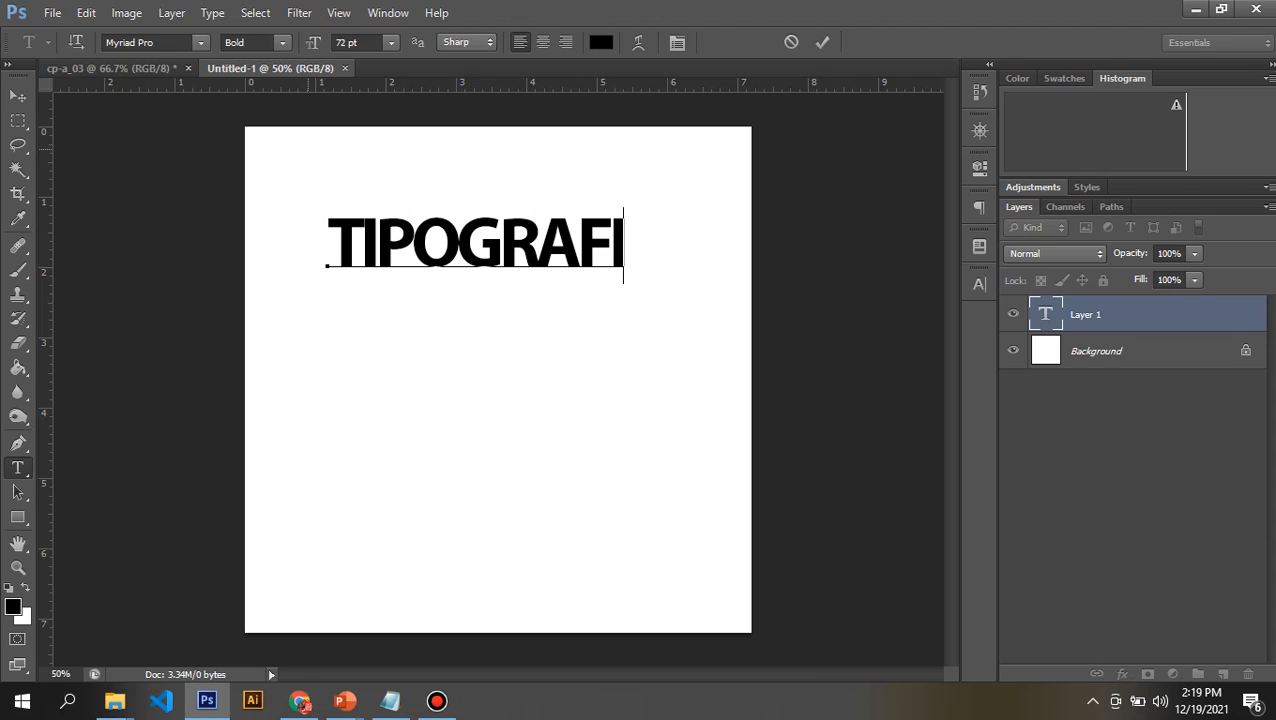
{"action": "left_click", "coordinate": [201, 42]}
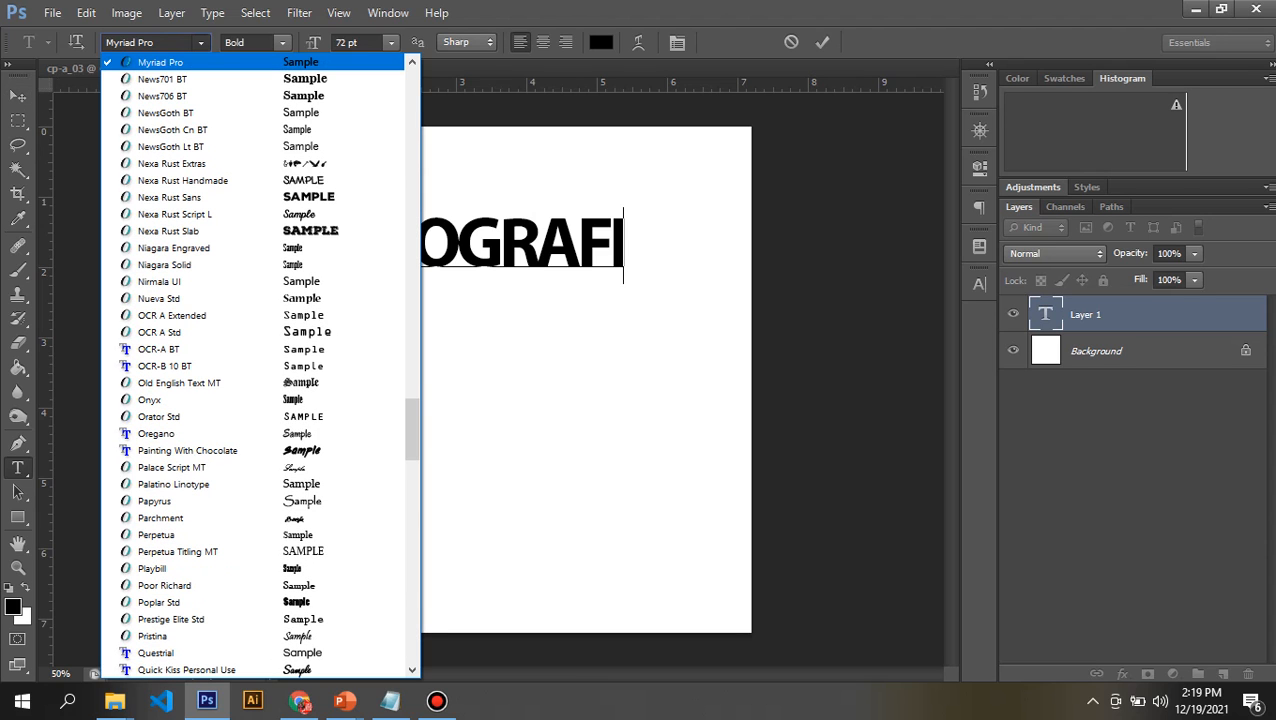
{"action": "key", "text": "Down"}
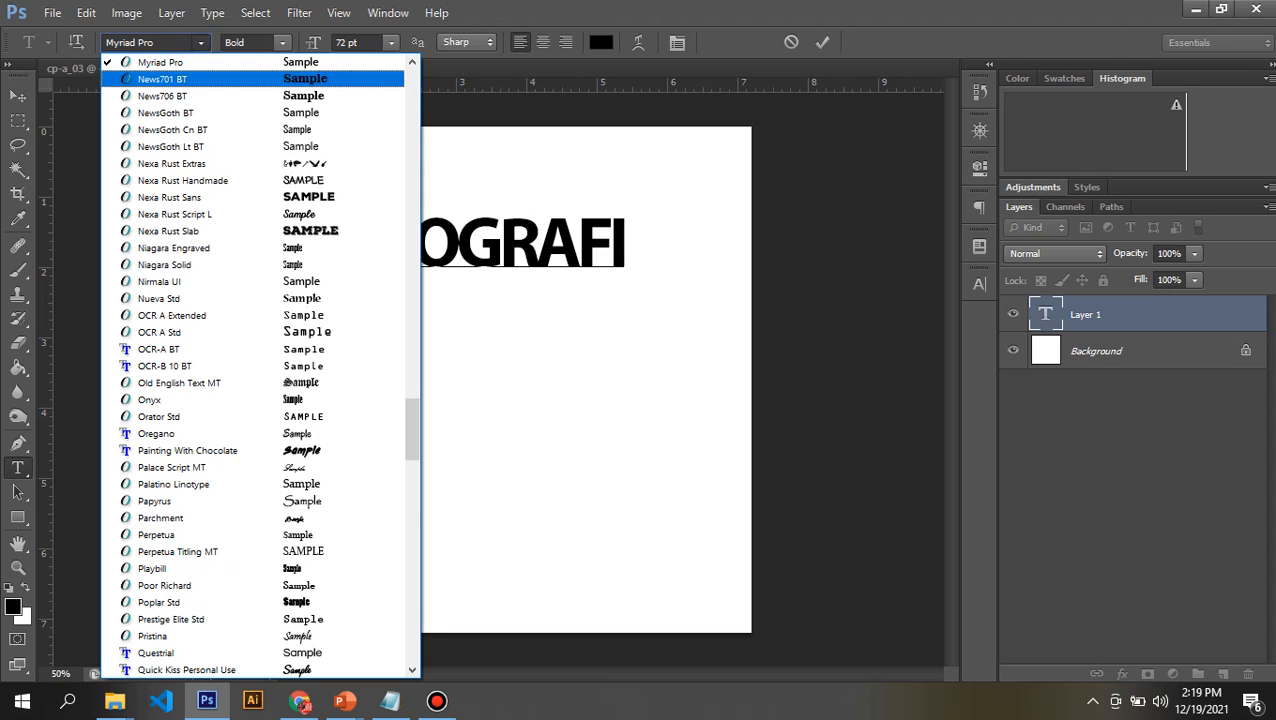
{"action": "key", "text": "Up"}
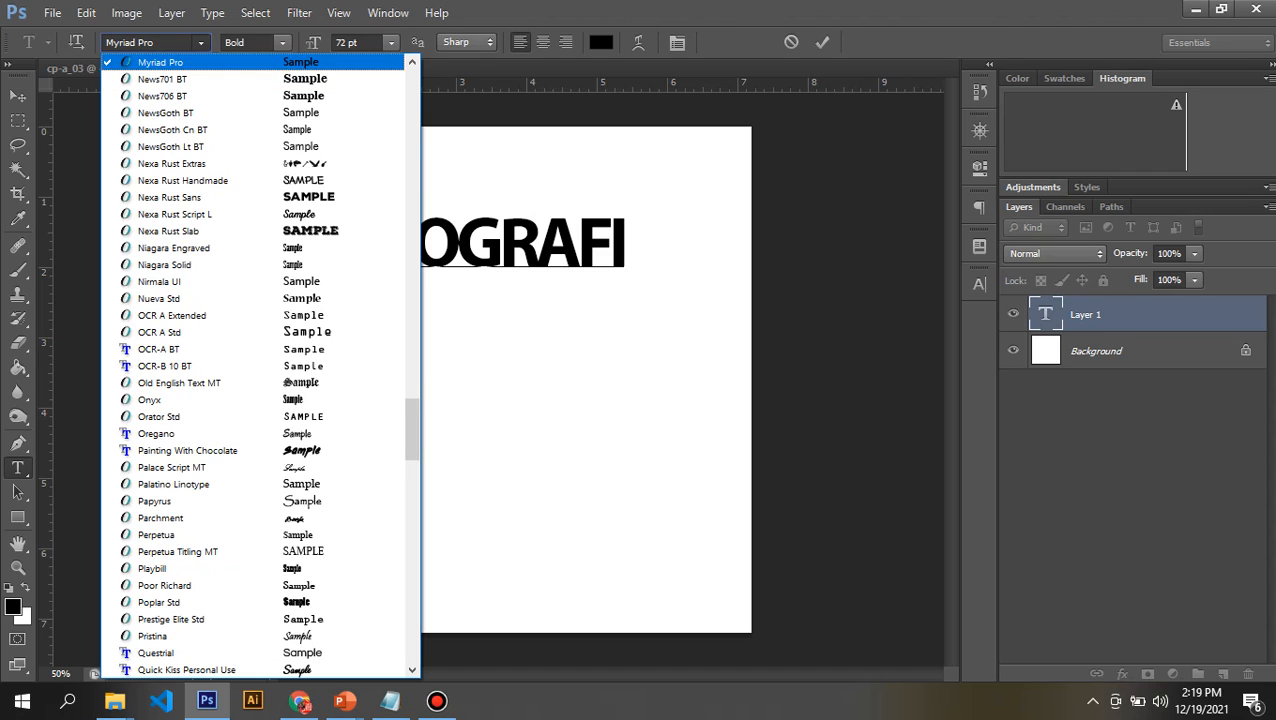
{"action": "key", "text": "Escape"}
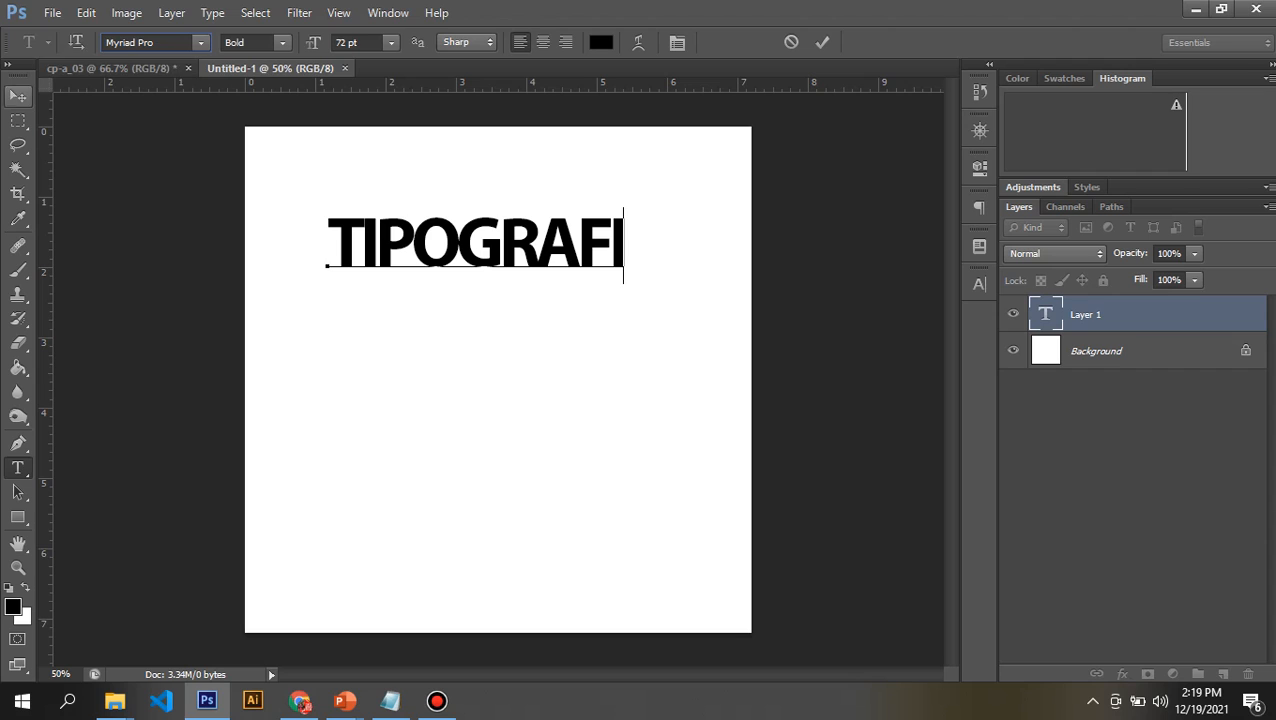
Reposition the TIPOGRAFI text so it sits roughly centred across the upper part of the canvas
{"action": "left_click", "coordinate": [18, 96]}
{"action": "left_click", "coordinate": [401, 253]}
{"action": "left_click_drag", "start_coordinate": [405, 238], "coordinate": [498, 274]}
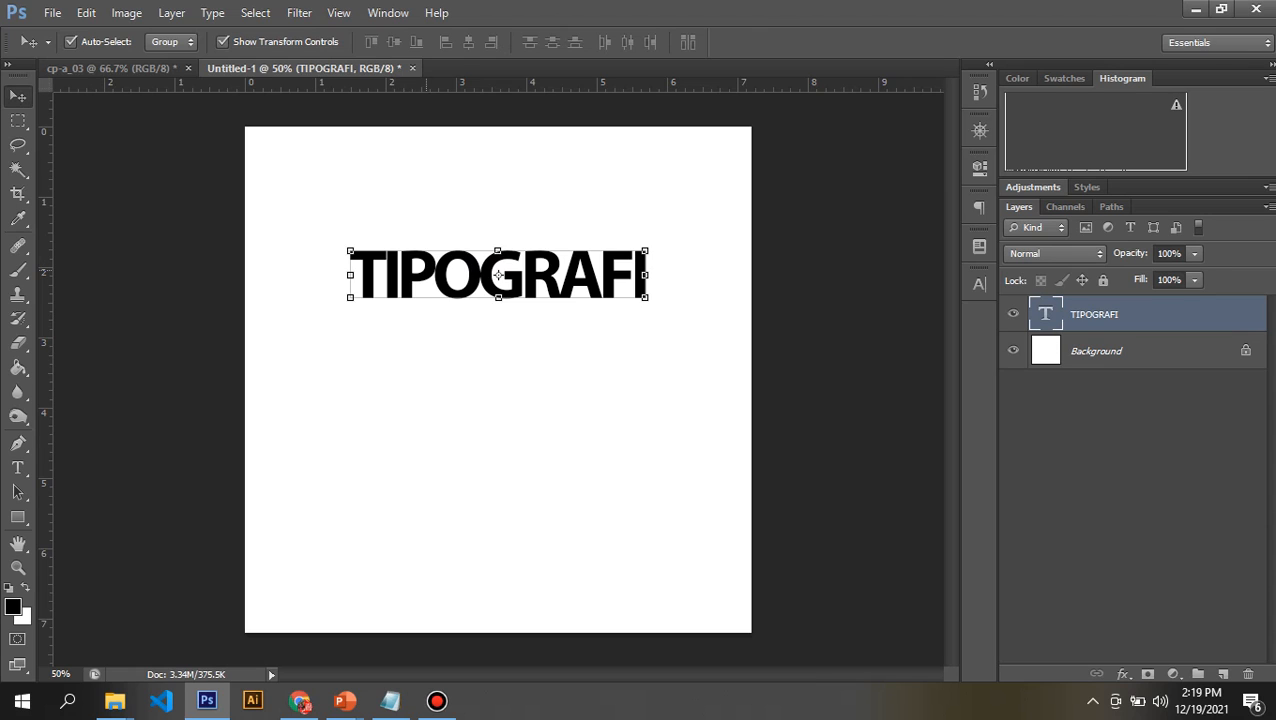
{"action": "left_click_drag", "start_coordinate": [498, 274], "coordinate": [502, 242]}
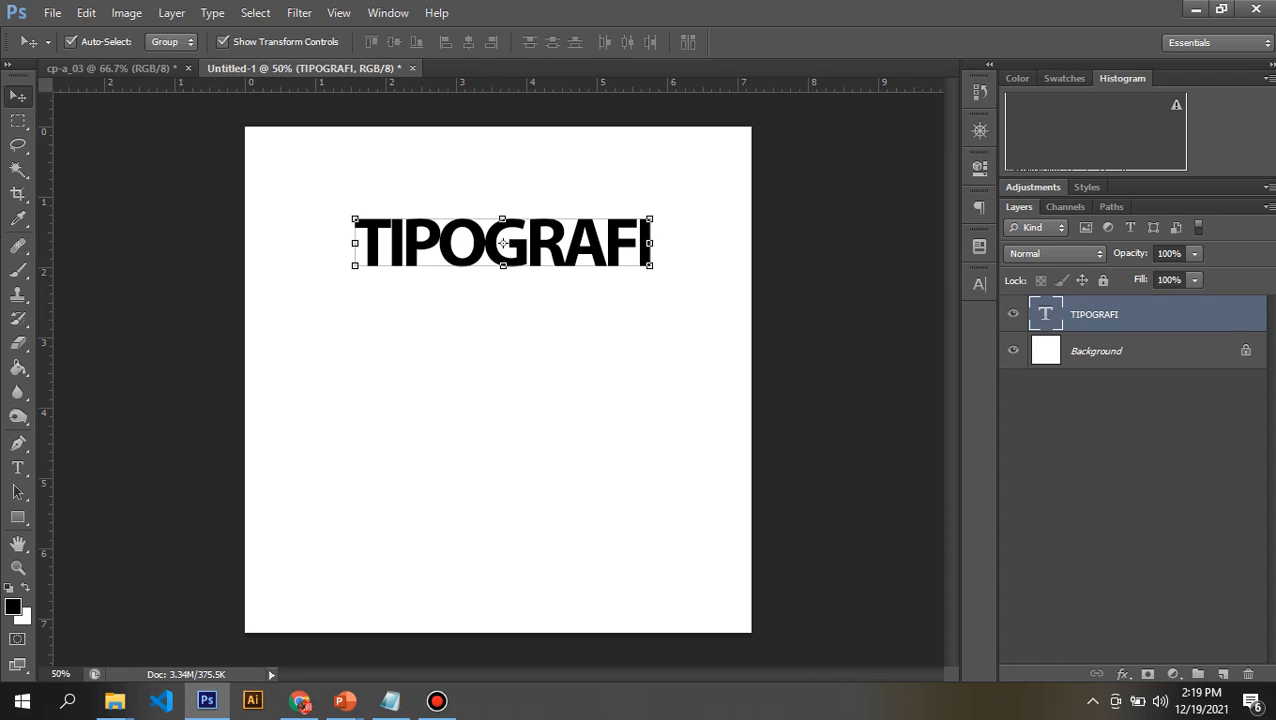
Add a separate text layer with the single letter "T" at 72 pt below the TIPOGRAFI text
{"action": "key", "text": "t"}
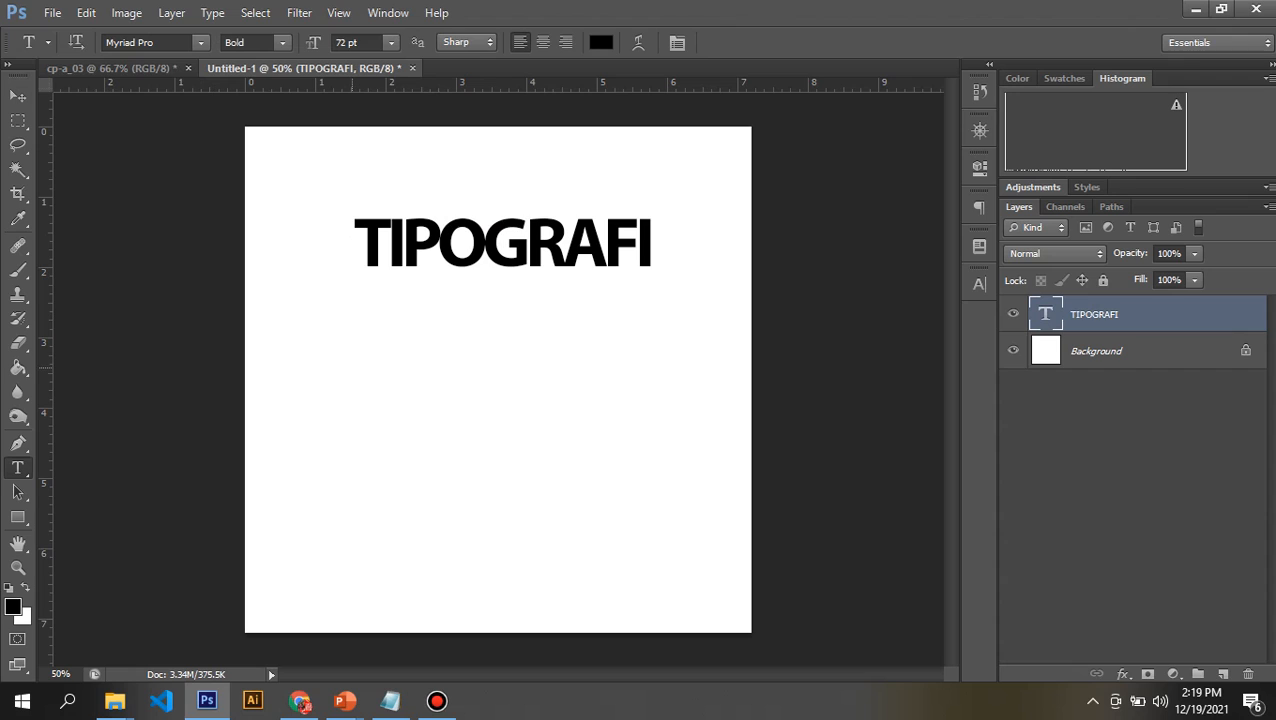
{"action": "left_click", "coordinate": [352, 365]}
{"action": "type", "text": "T"}
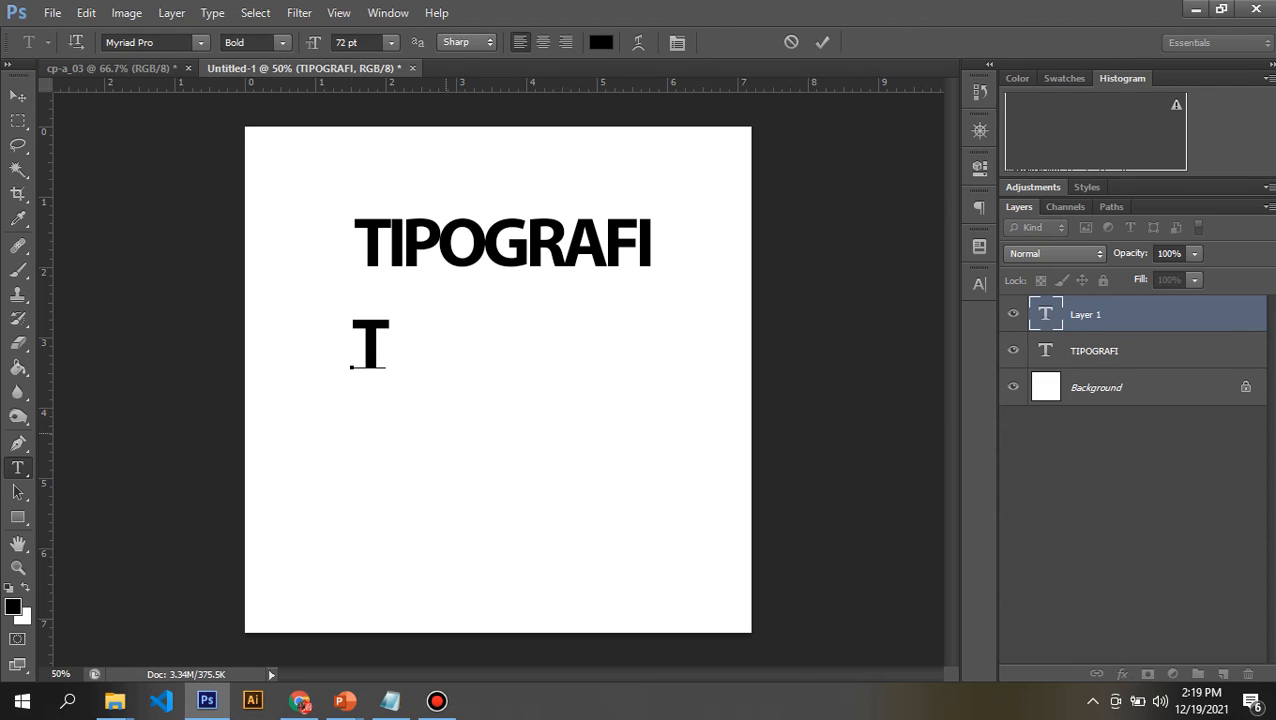
{"action": "key", "text": "ctrl+a"}
{"action": "left_click", "coordinate": [18, 95]}
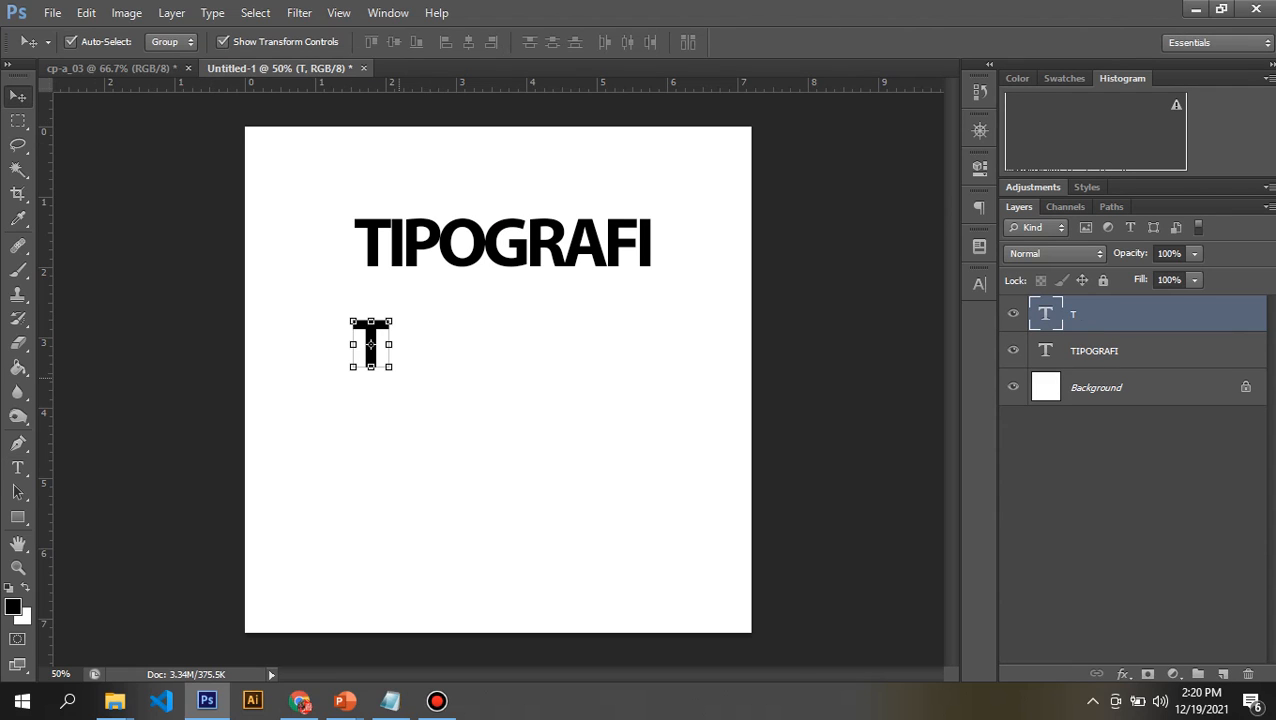
Scale the single letter T up to about 197% and apply the transformation
{"action": "key", "text": "ctrl"}
{"action": "key", "text": "ctrl"}
{"action": "left_click", "coordinate": [389, 367]}
{"action": "left_click_drag", "start_coordinate": [387, 366], "coordinate": [442, 473]}
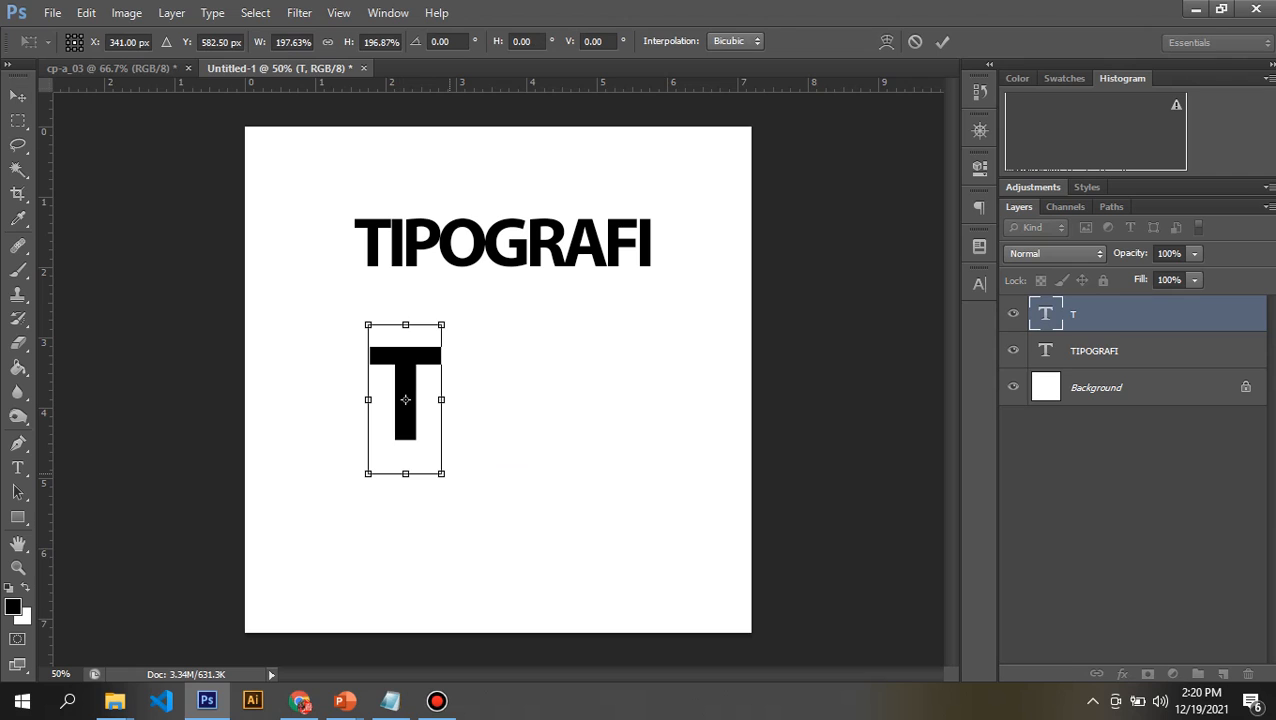
{"action": "key", "text": "Return"}
Move the large T up beneath the start of TIPOGRAFI and tilt it slightly counterclockwise
{"action": "left_click_drag", "start_coordinate": [417, 372], "coordinate": [401, 323]}
{"action": "left_click_drag", "start_coordinate": [443, 286], "coordinate": [434, 276]}
{"action": "key", "text": "Return"}
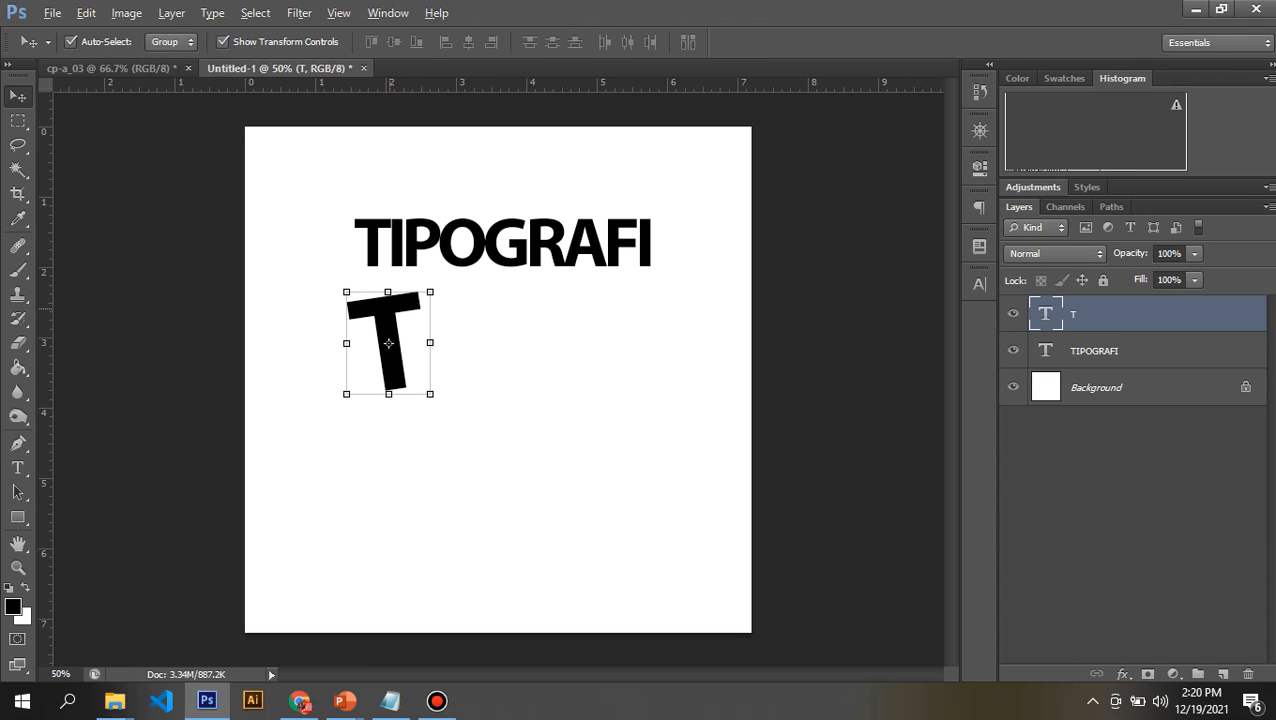
Try duplicating the tilted T down beside the original, and undo the copy
{"action": "left_click_drag", "start_coordinate": [388, 343], "coordinate": [459, 372]}
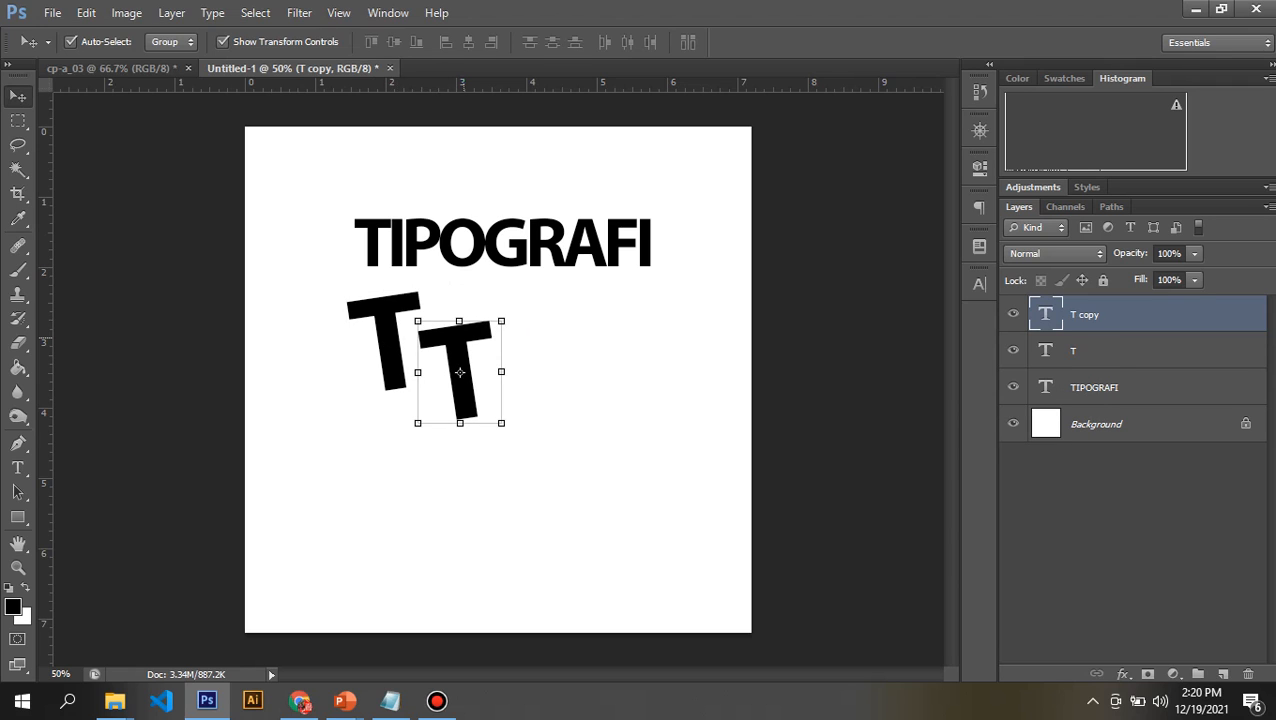
{"action": "key", "text": "ctrl+z"}
Add a separate text layer with the letter "I" at 72 pt below the tilted T
{"action": "key", "text": "t"}
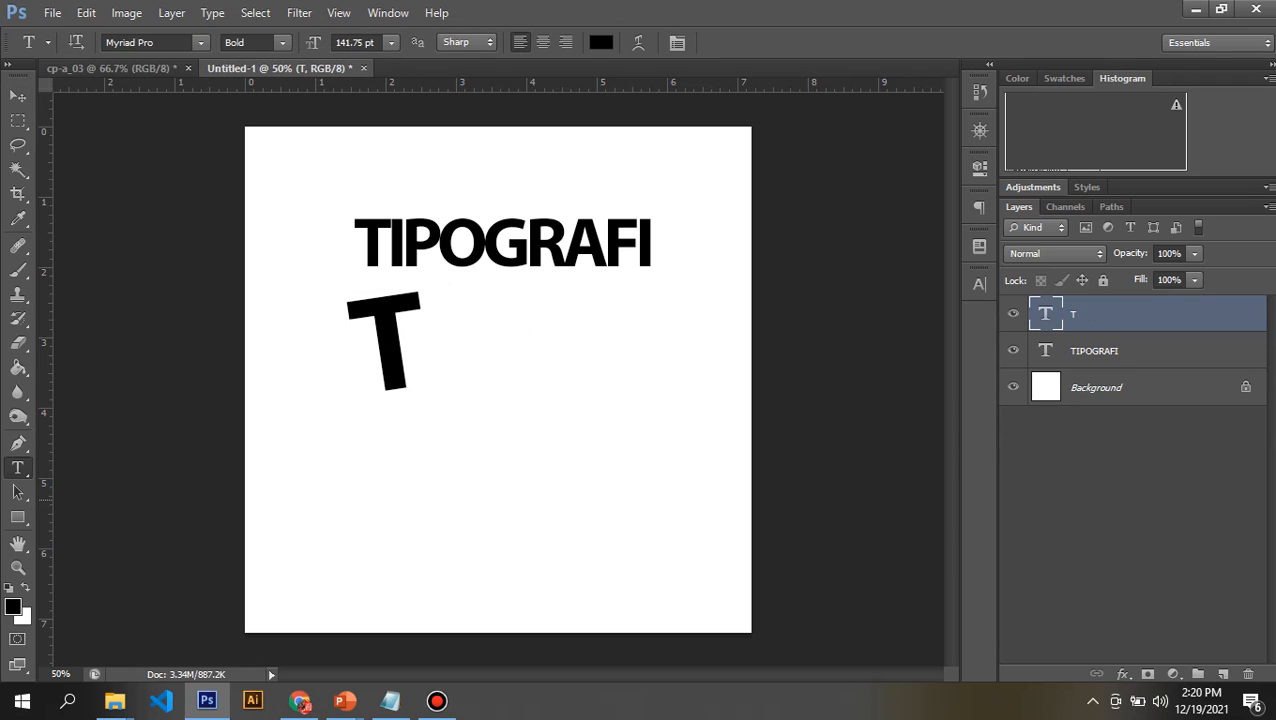
{"action": "left_click", "coordinate": [386, 497]}
{"action": "type", "text": "I"}
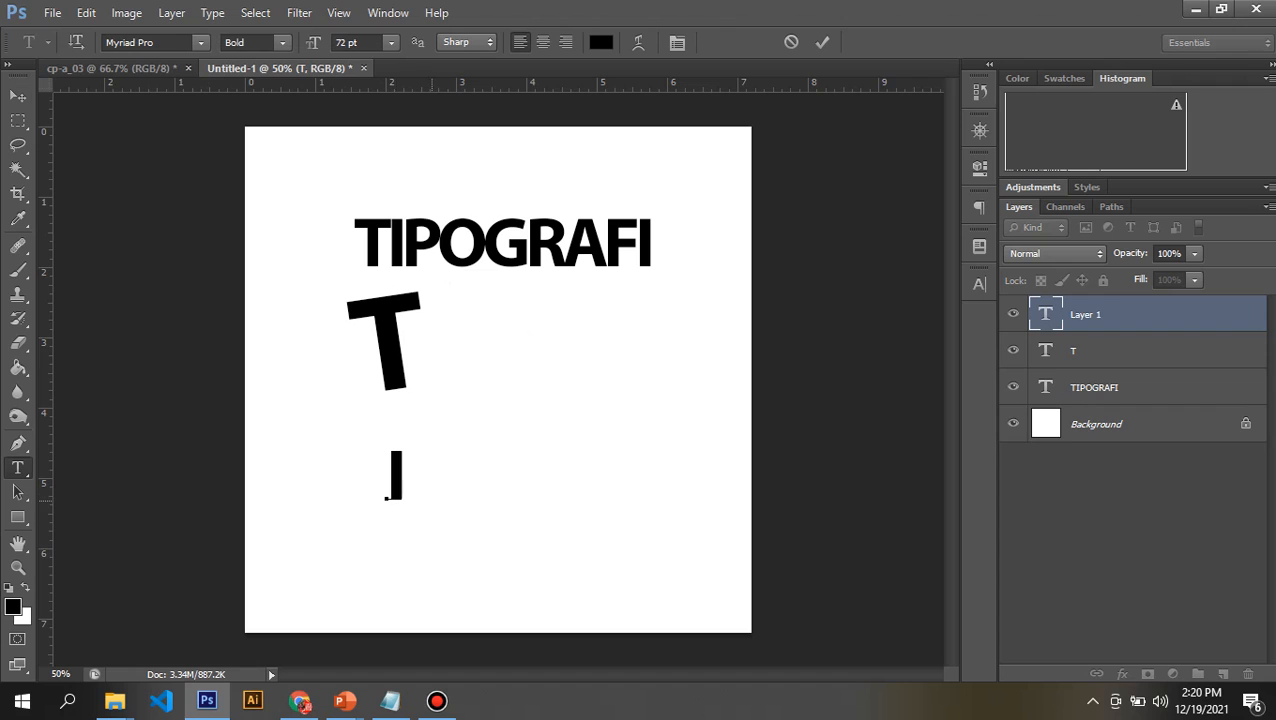
{"action": "key", "text": "ctrl+Return"}
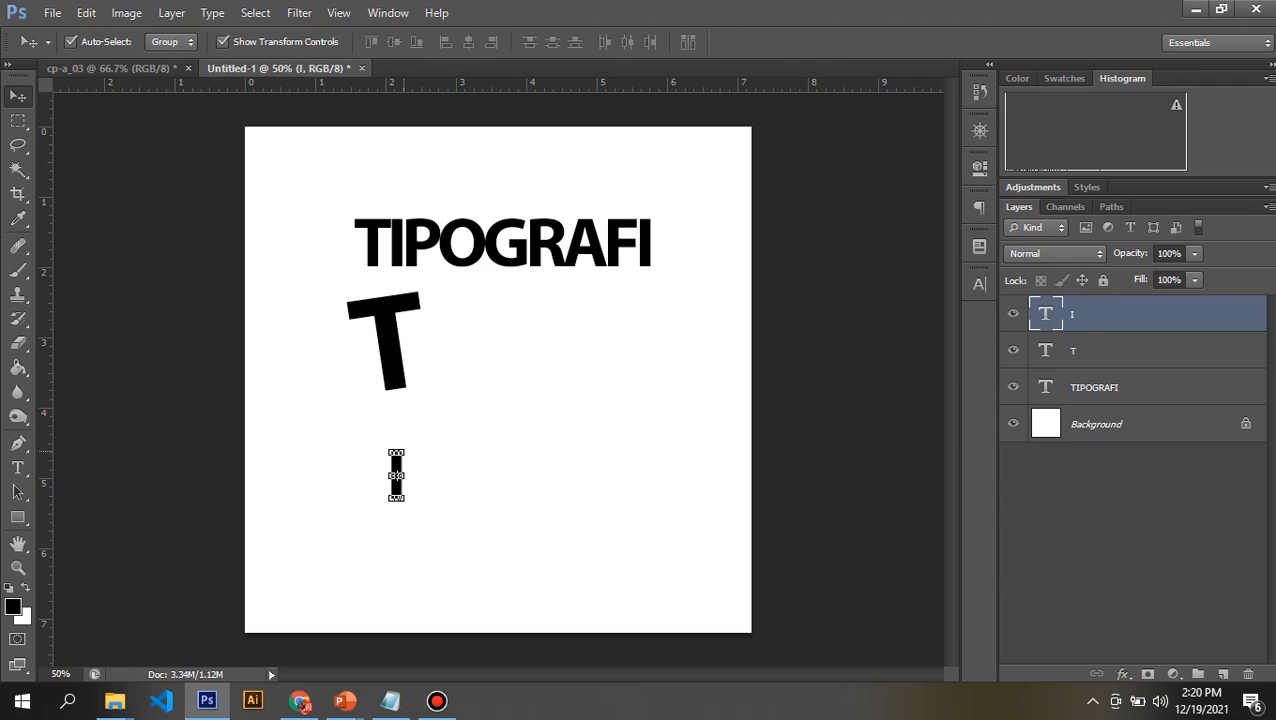
{"action": "left_click_drag", "start_coordinate": [404, 452], "coordinate": [477, 393]}
{"action": "key", "text": "ctrl+z"}
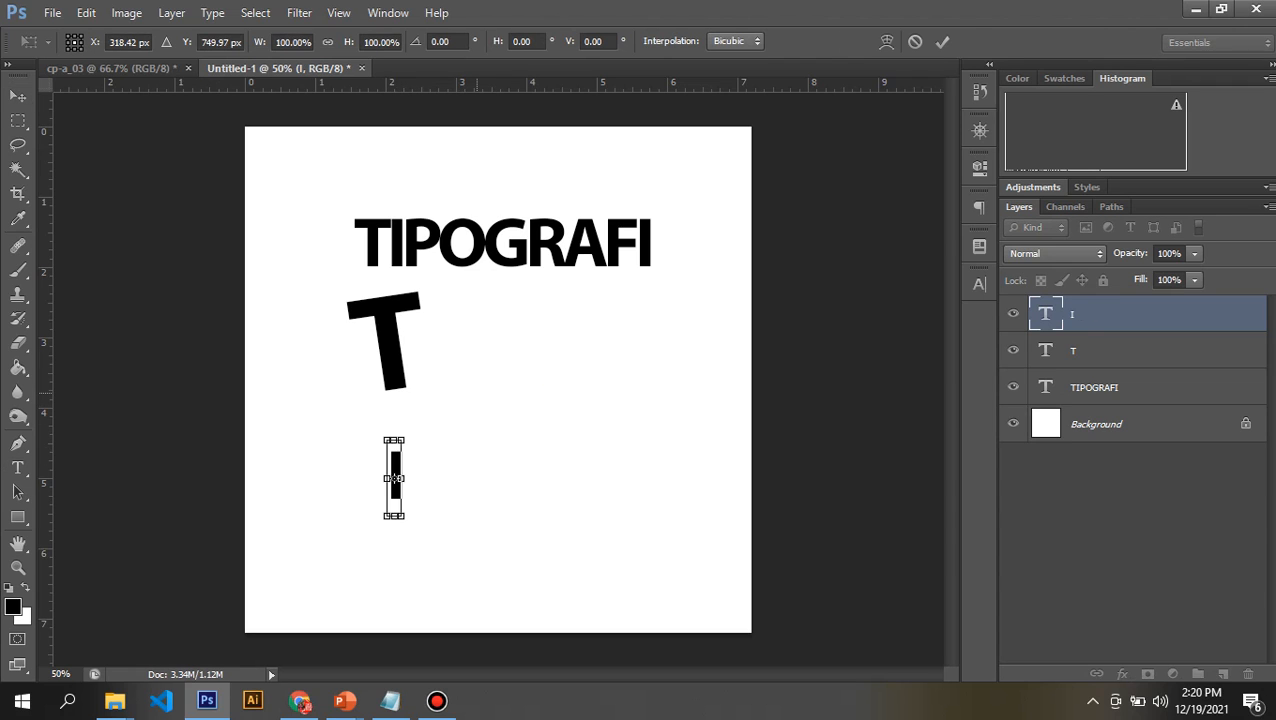
{"action": "key", "text": "Escape"}
Enlarge the letter I until it is taller than the T and place it just after the T
{"action": "key", "text": "ctrl+t"}
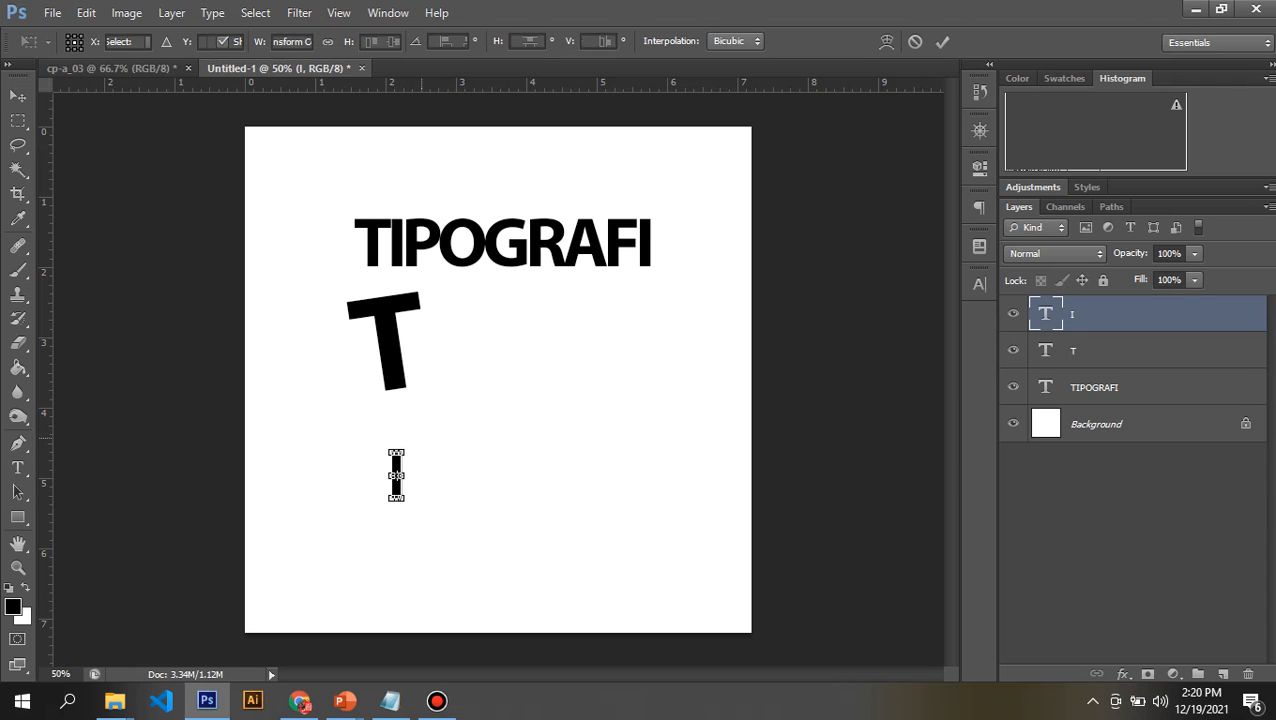
{"action": "left_click_drag", "start_coordinate": [404, 440], "coordinate": [426, 317]}
{"action": "key", "text": "Return"}
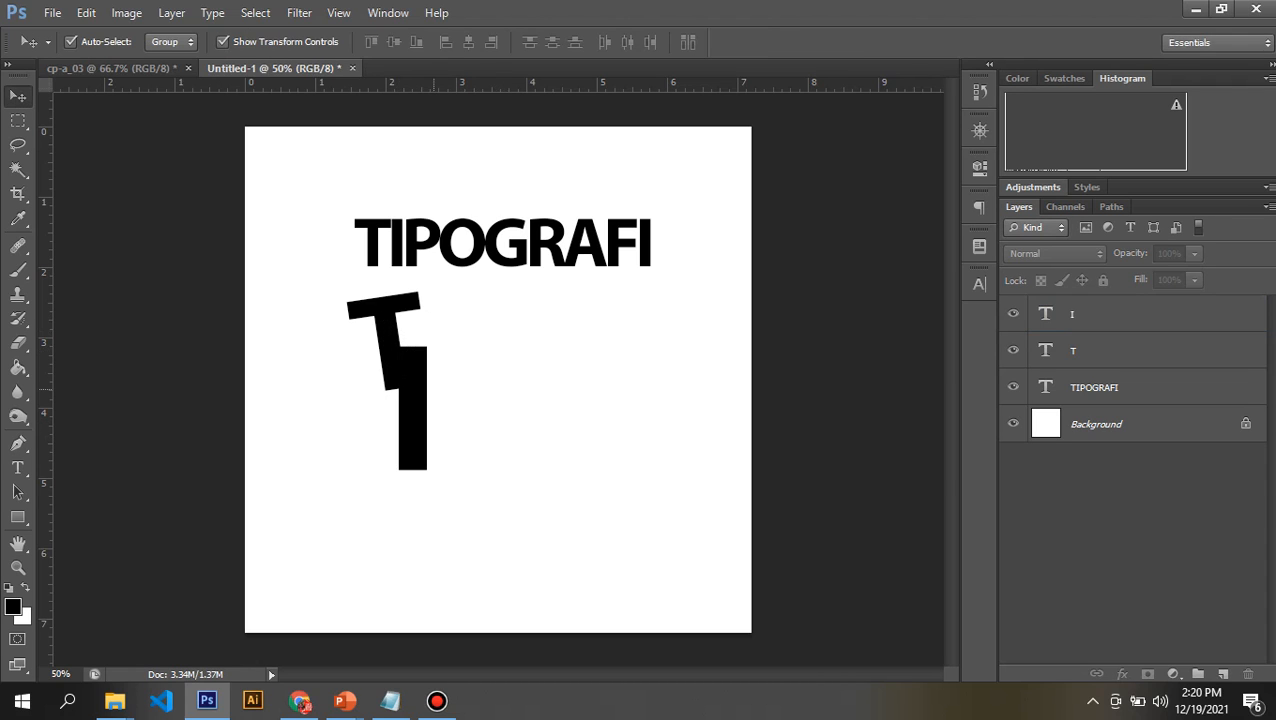
{"action": "left_click_drag", "start_coordinate": [407, 416], "coordinate": [448, 331]}
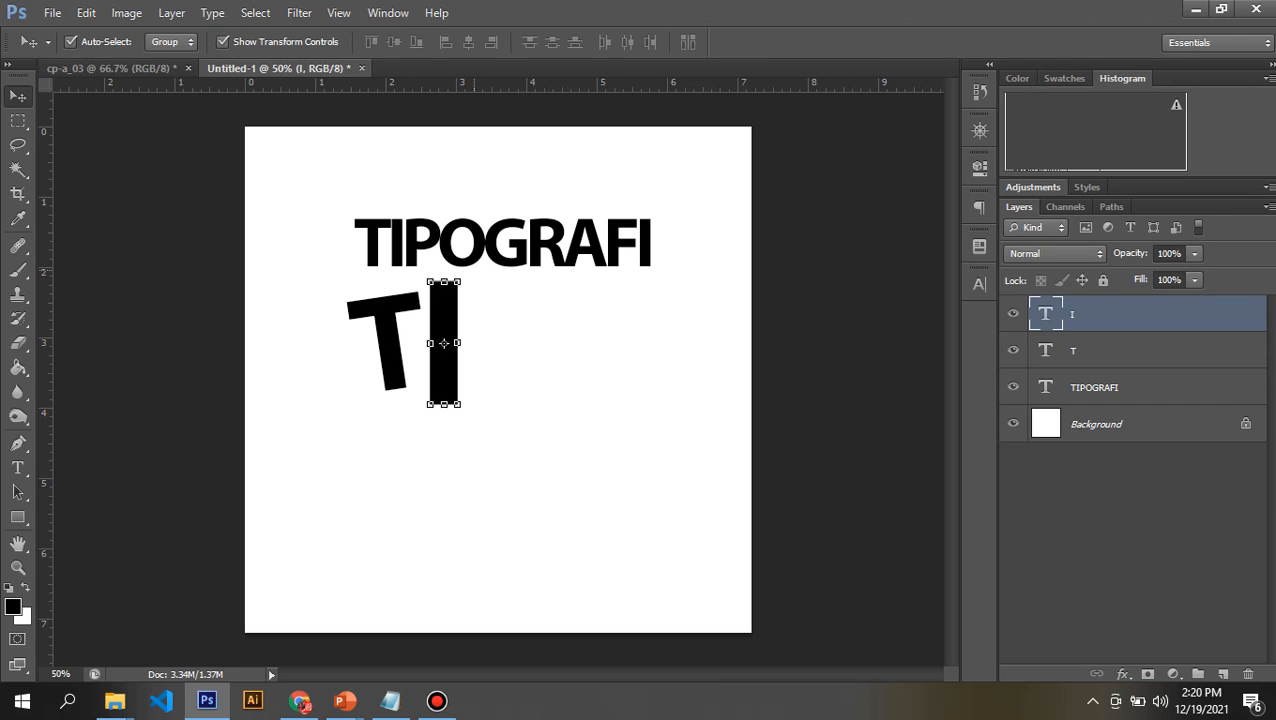
Reduce the letter I to about 158 pt and move it up against the T's stem
{"action": "mouse_move", "coordinate": [456, 282]}
{"action": "left_mouse_down"}
{"action": "mouse_move", "coordinate": [455, 295]}
{"action": "mouse_move", "coordinate": [459, 269]}
{"action": "mouse_move", "coordinate": [455, 296]}
{"action": "left_mouse_up"}
{"action": "key", "text": "Return"}
{"action": "left_click", "coordinate": [461, 294]}
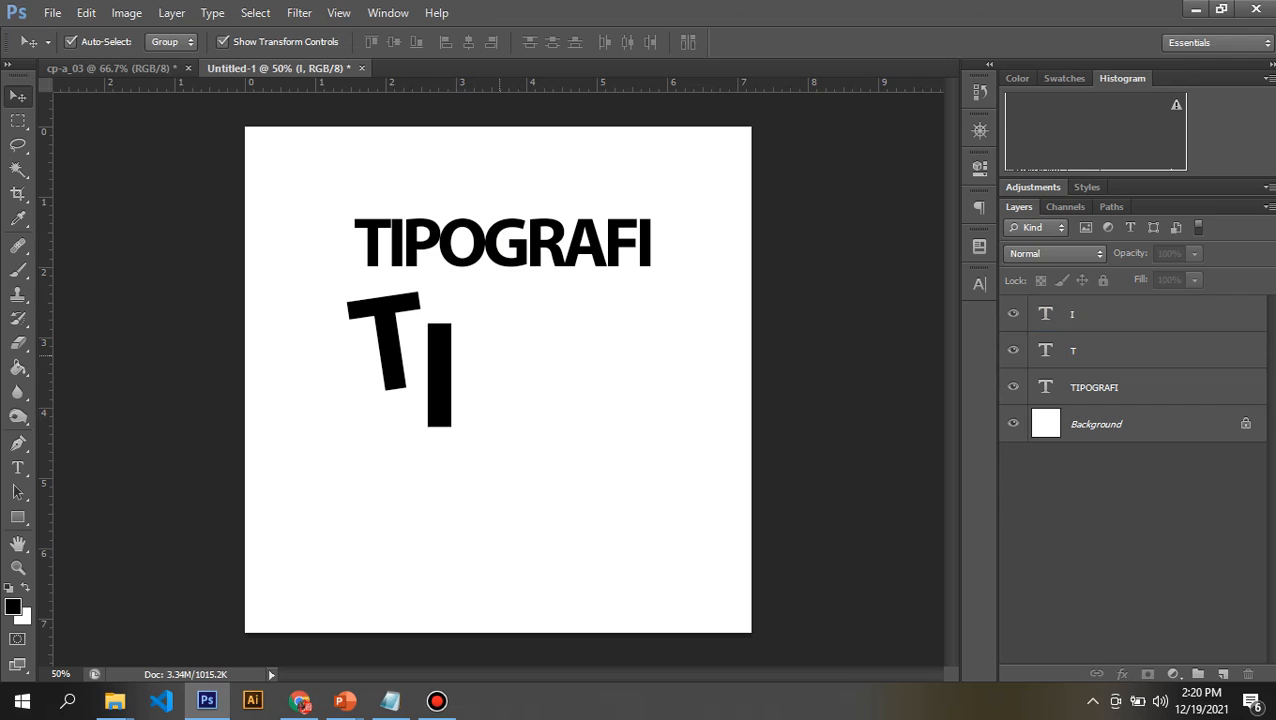
{"action": "left_click_drag", "start_coordinate": [443, 357], "coordinate": [425, 324]}
Change the text color of the letter I to red d80000
{"action": "key", "text": "t"}
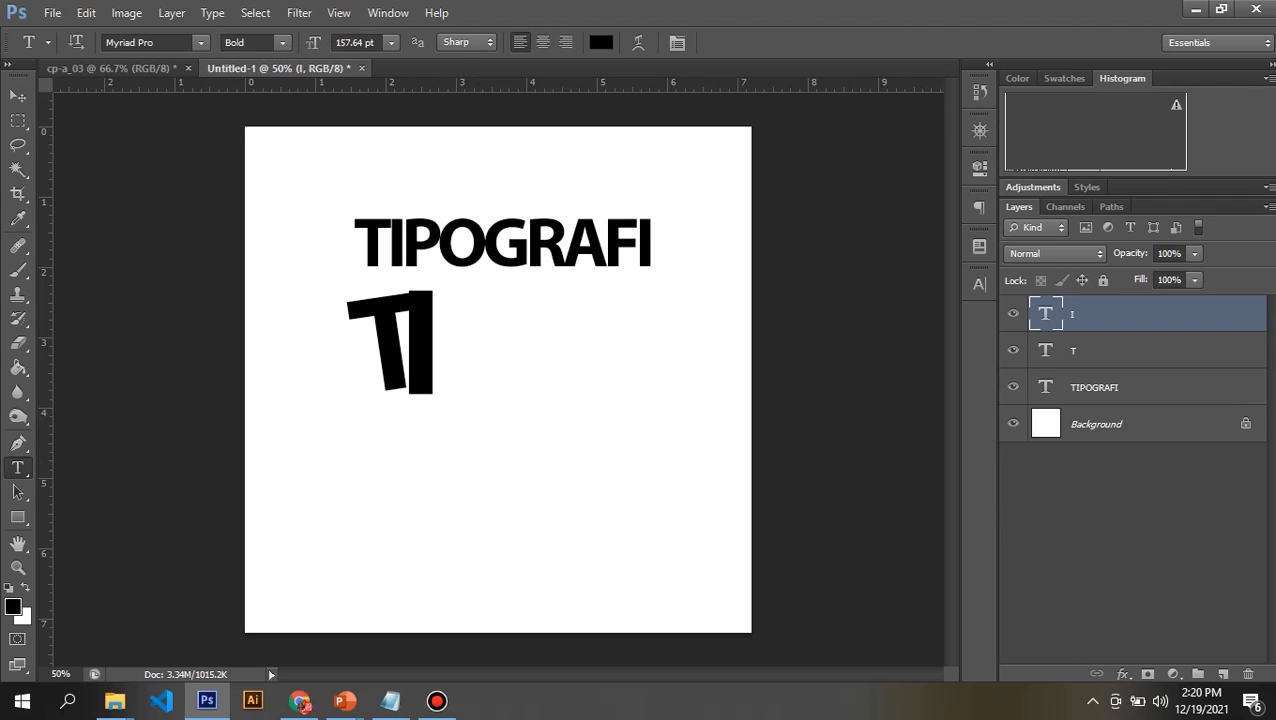
{"action": "key", "text": "ctrl"}
{"action": "key", "text": "ctrl"}
{"action": "key", "text": "ctrl"}
{"action": "key", "text": "ctrl"}
{"action": "left_click", "coordinate": [600, 42]}
{"action": "left_click", "coordinate": [1037, 262]}
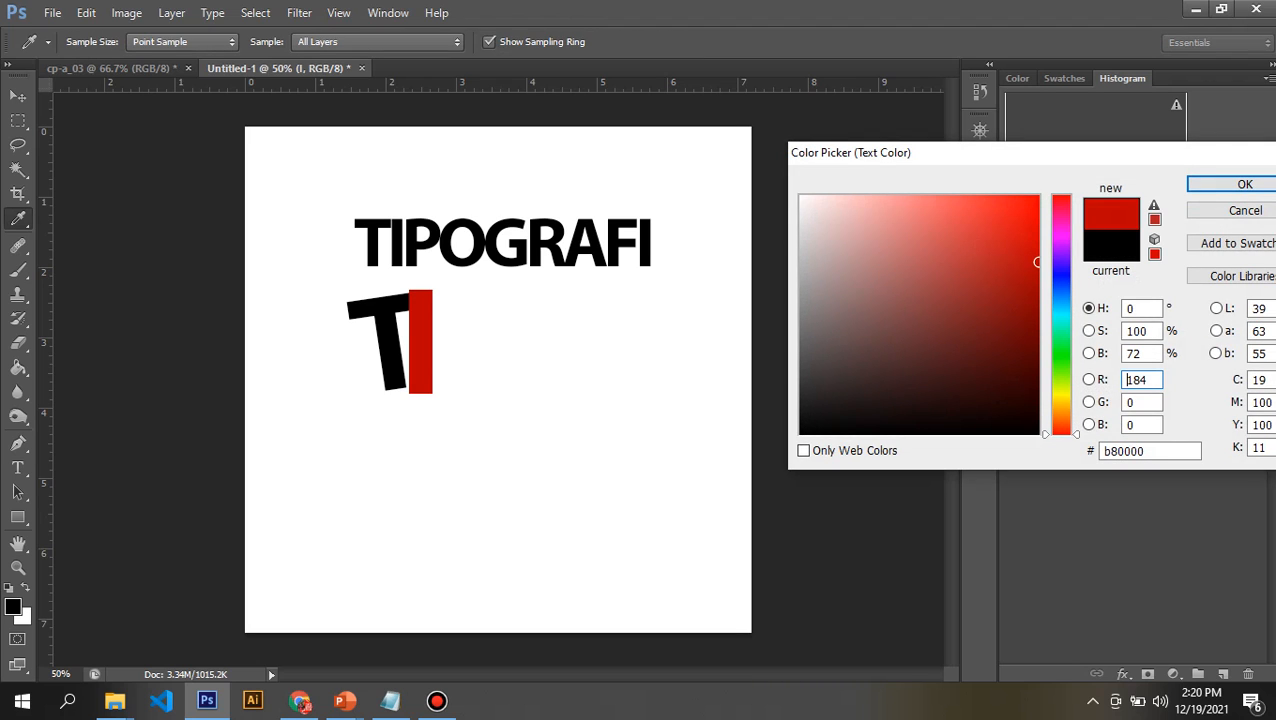
{"action": "mouse_move", "coordinate": [1037, 262]}
{"action": "left_mouse_down"}
{"action": "mouse_move", "coordinate": [1023, 267]}
{"action": "mouse_move", "coordinate": [1037, 232]}
{"action": "left_mouse_up"}
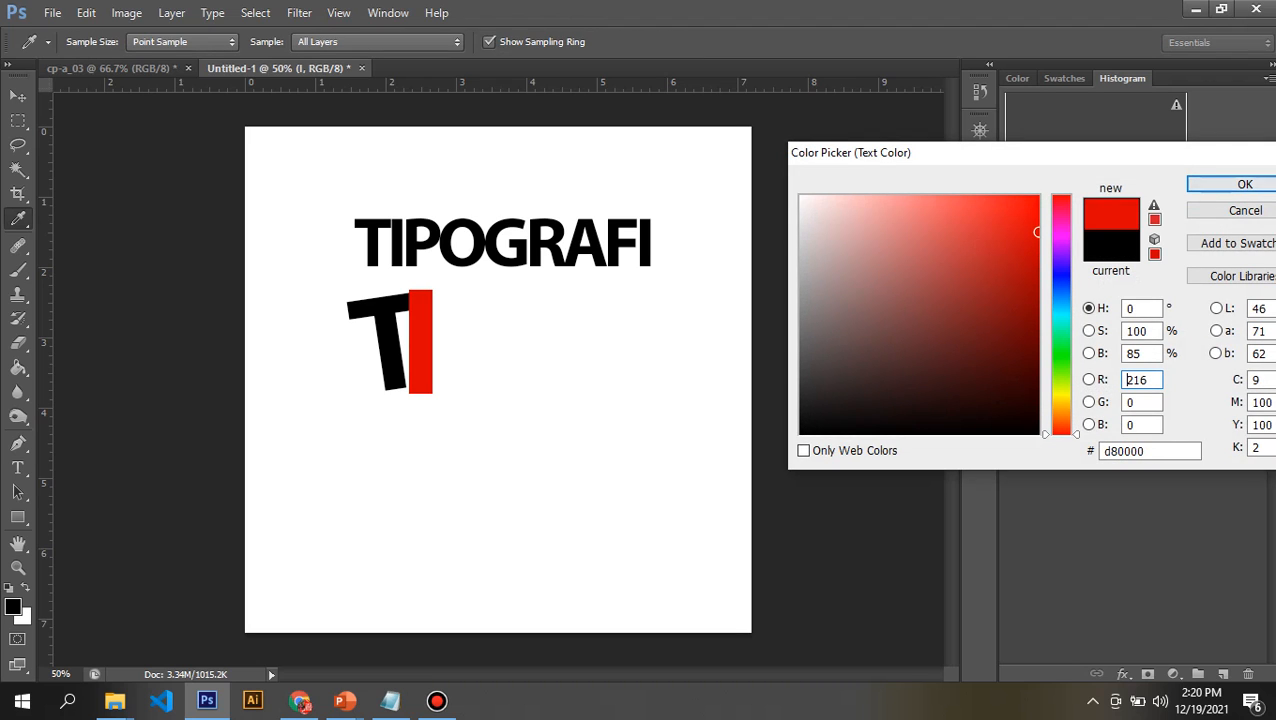
{"action": "left_click", "coordinate": [1245, 184]}
Scale the red letter I down to about 94% and place it beside the T, level with the T's height
{"action": "key", "text": "v"}
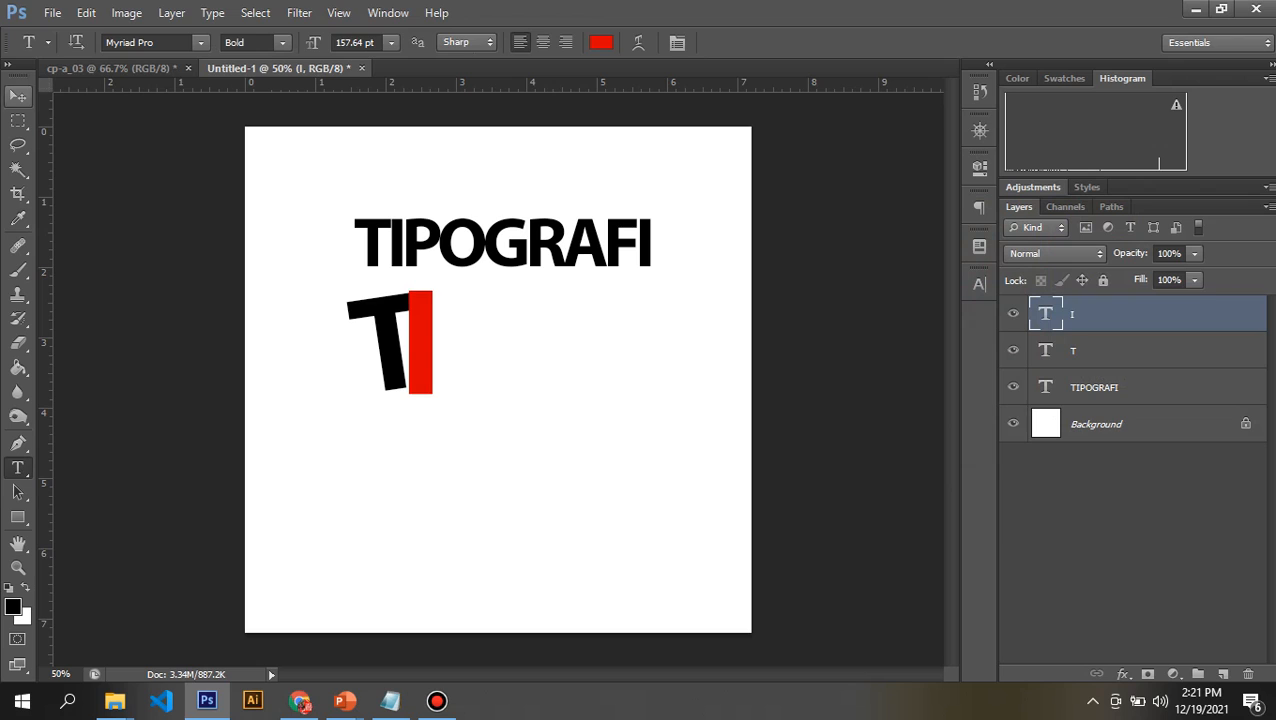
{"action": "key", "text": "ctrl+t"}
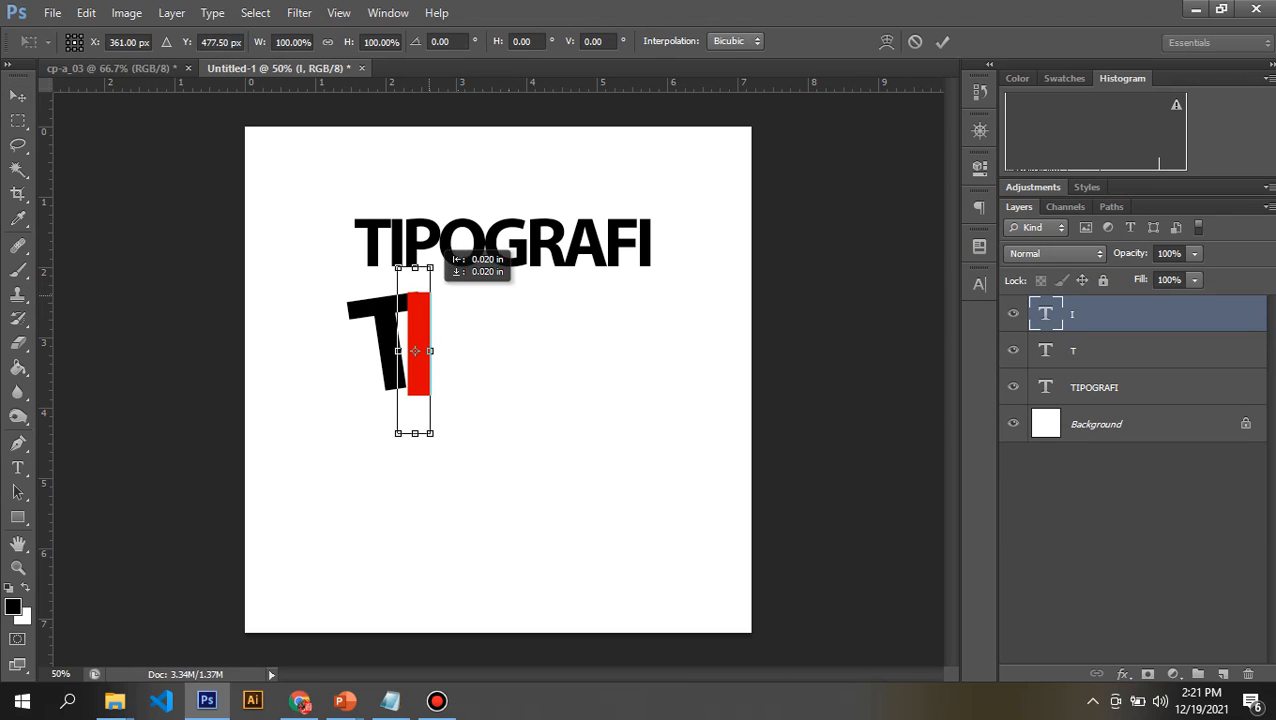
{"action": "left_click_drag", "start_coordinate": [430, 268], "coordinate": [428, 277]}
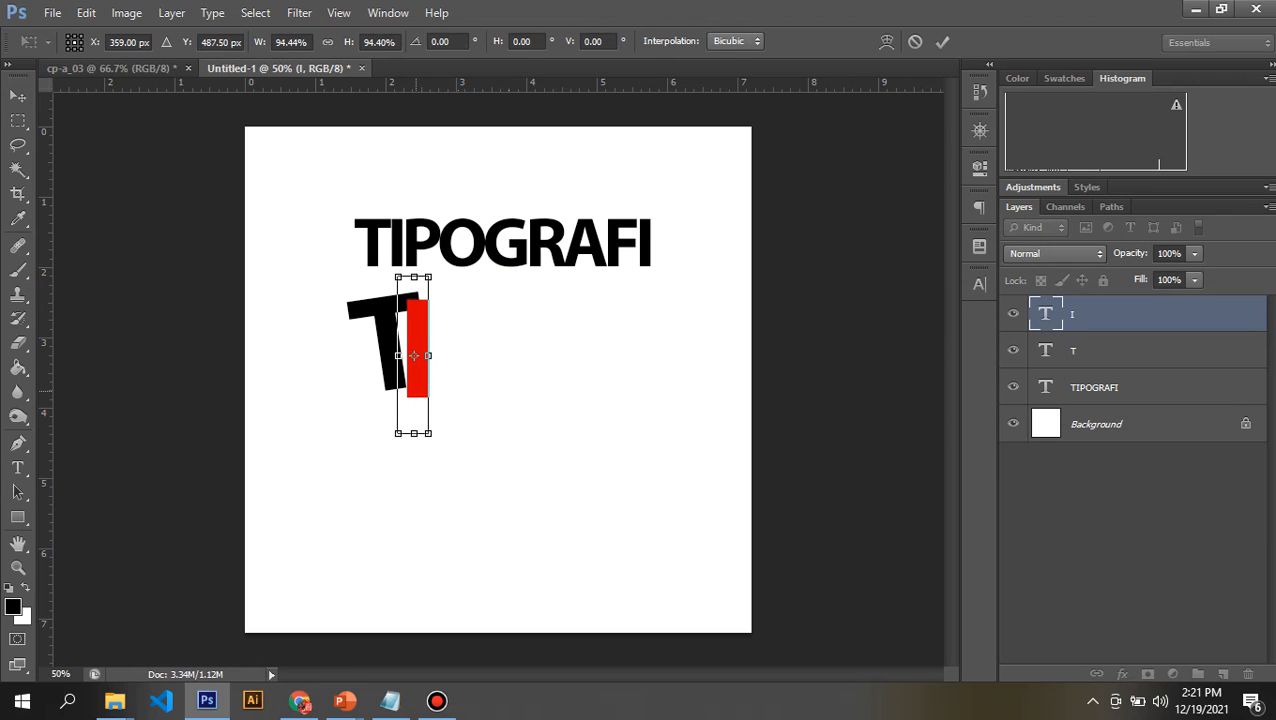
{"action": "left_click_drag", "start_coordinate": [409, 391], "coordinate": [418, 346]}
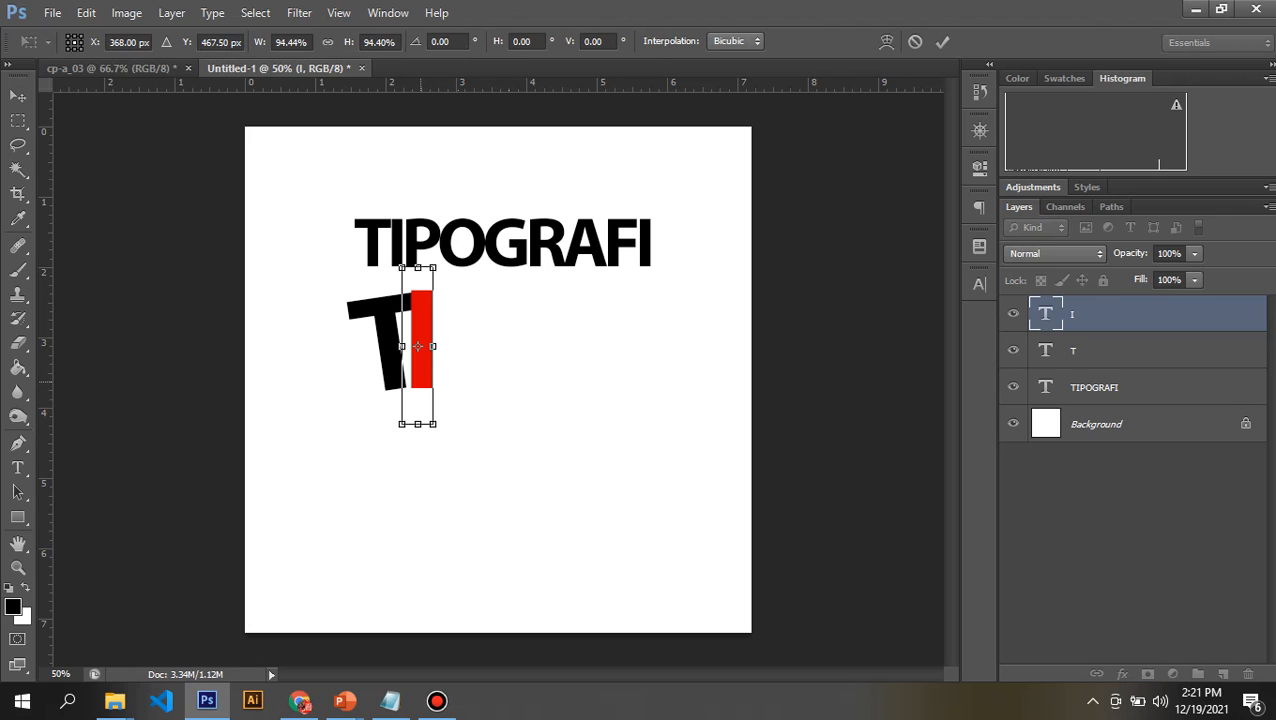
{"action": "key", "text": "Return"}
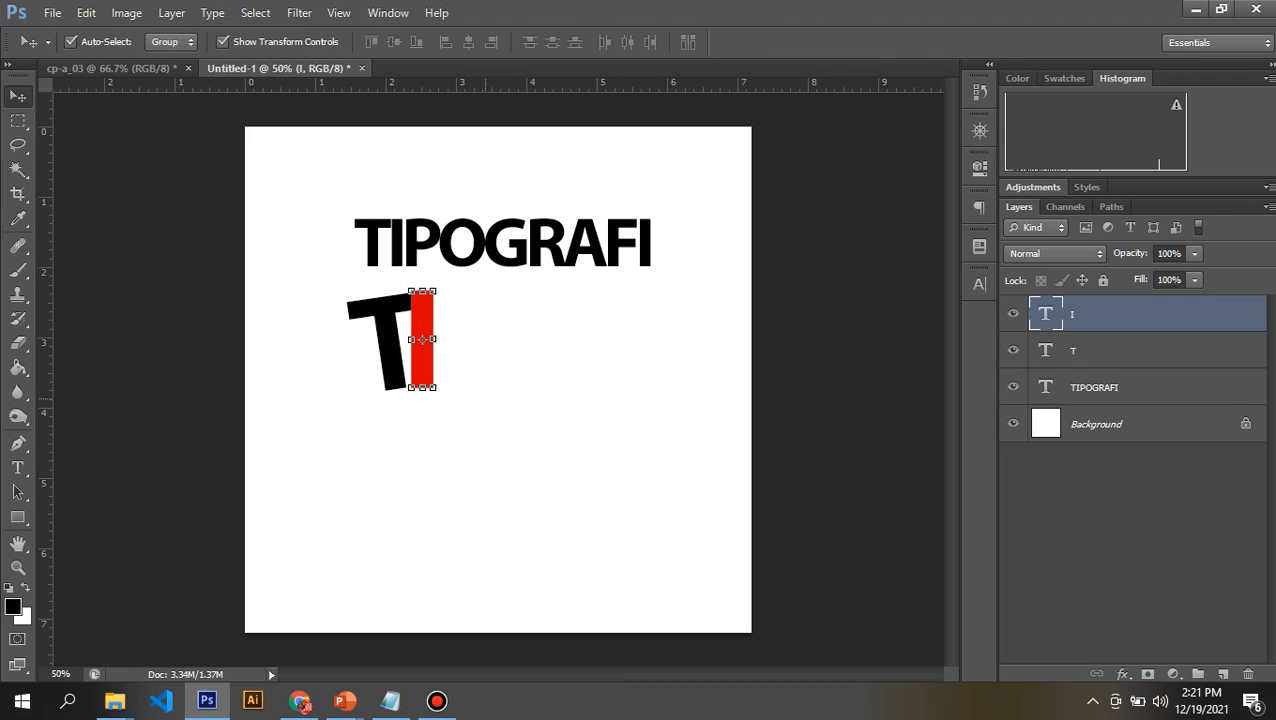
{"action": "left_click", "coordinate": [480, 340]}
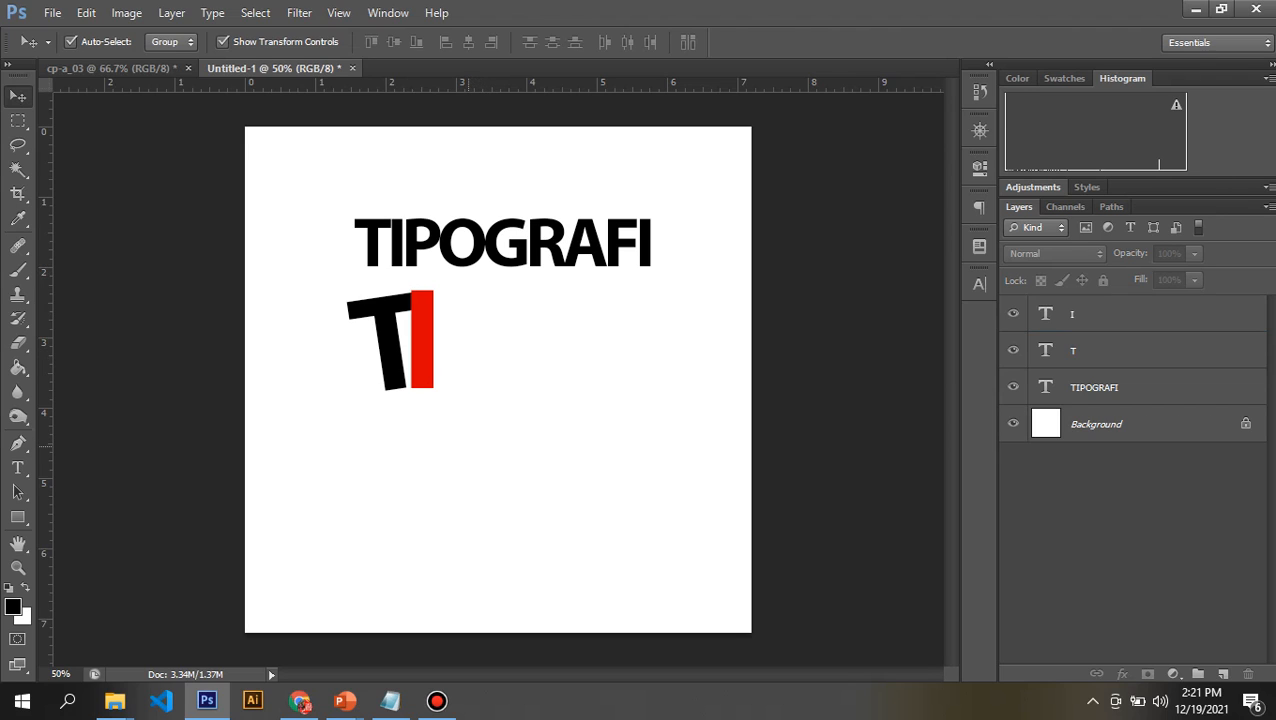
Duplicate the letter I layer and move the copy just after the original I
{"action": "left_click", "coordinate": [421, 340]}
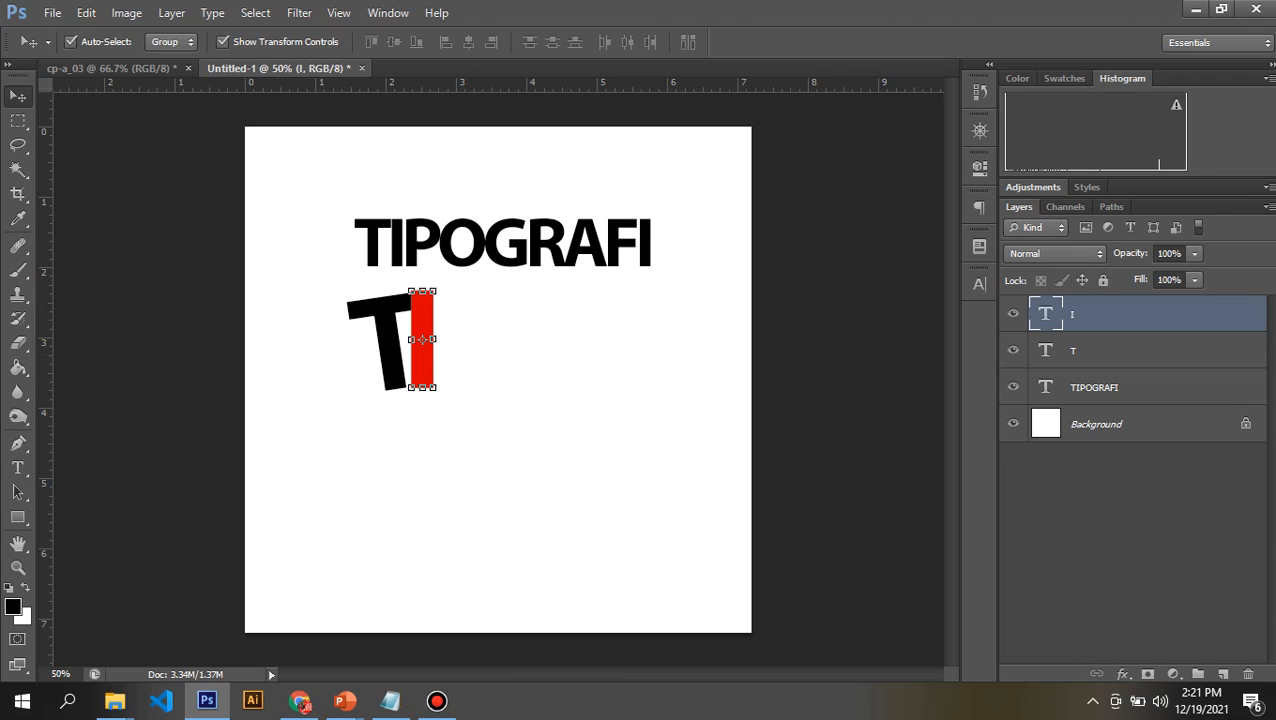
{"action": "right_click", "coordinate": [1100, 313]}
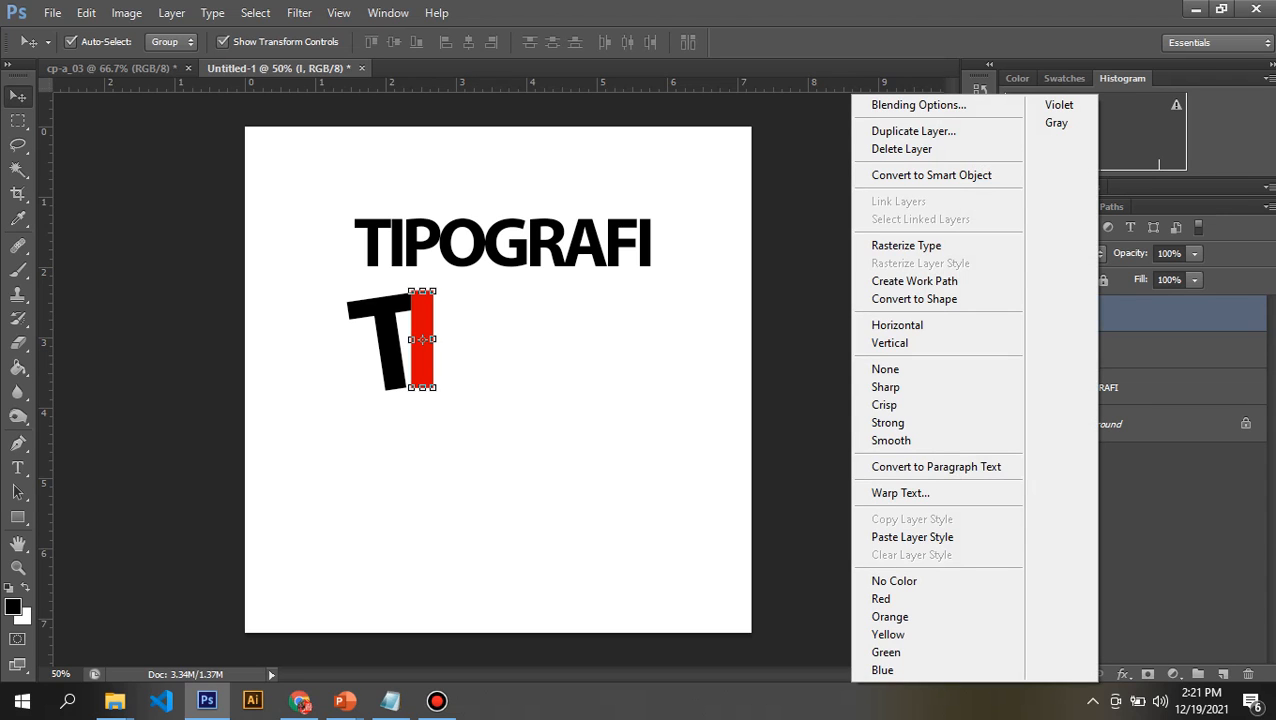
{"action": "left_click", "coordinate": [913, 131]}
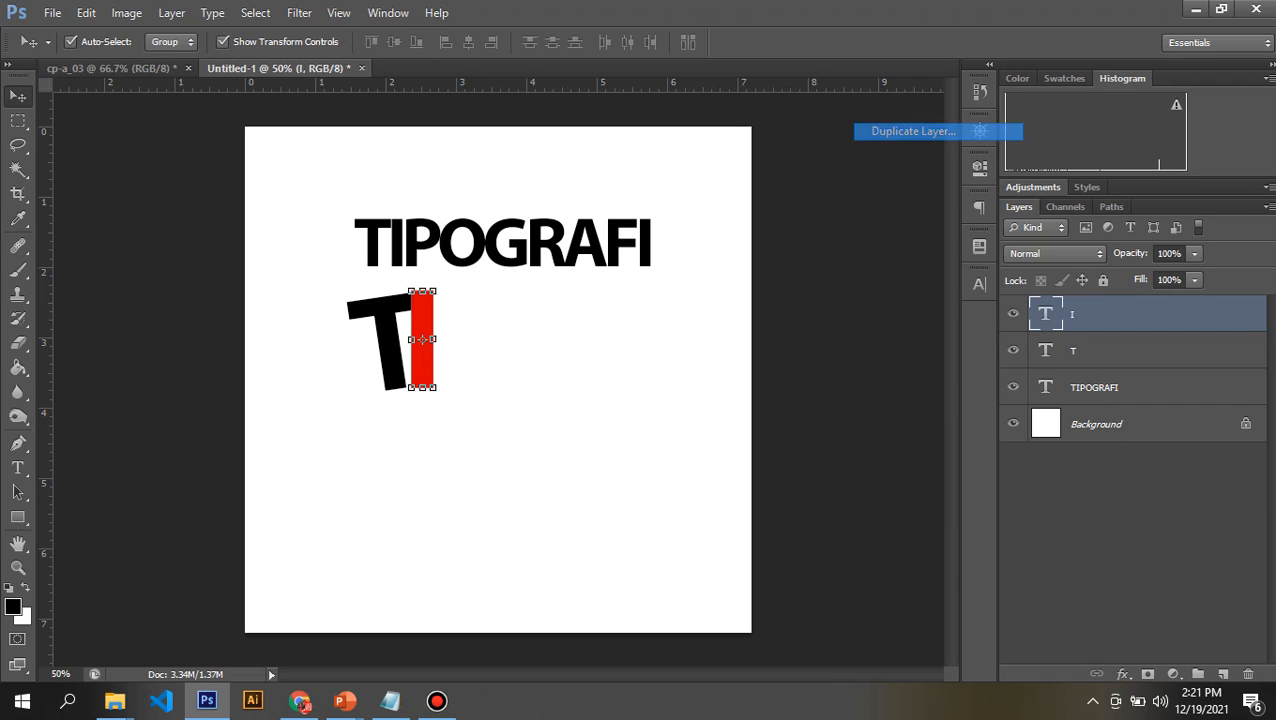
{"action": "left_click", "coordinate": [804, 210]}
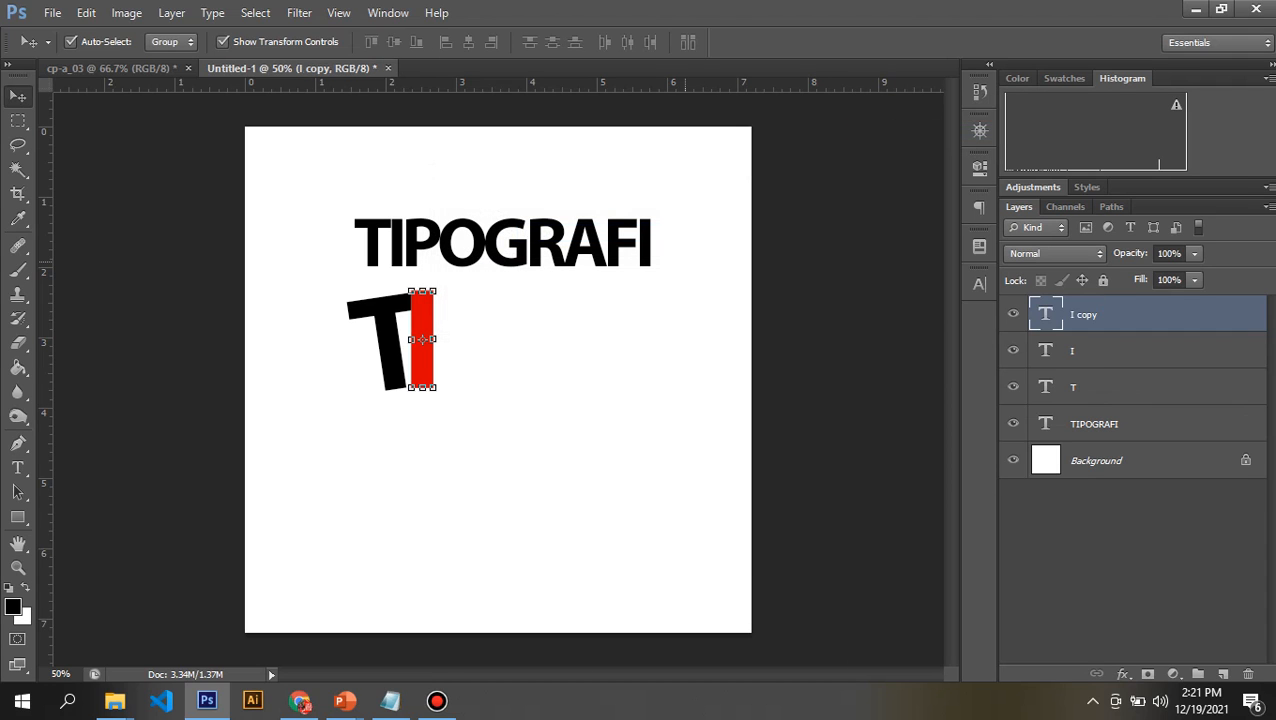
{"action": "left_click_drag", "start_coordinate": [422, 339], "coordinate": [453, 343]}
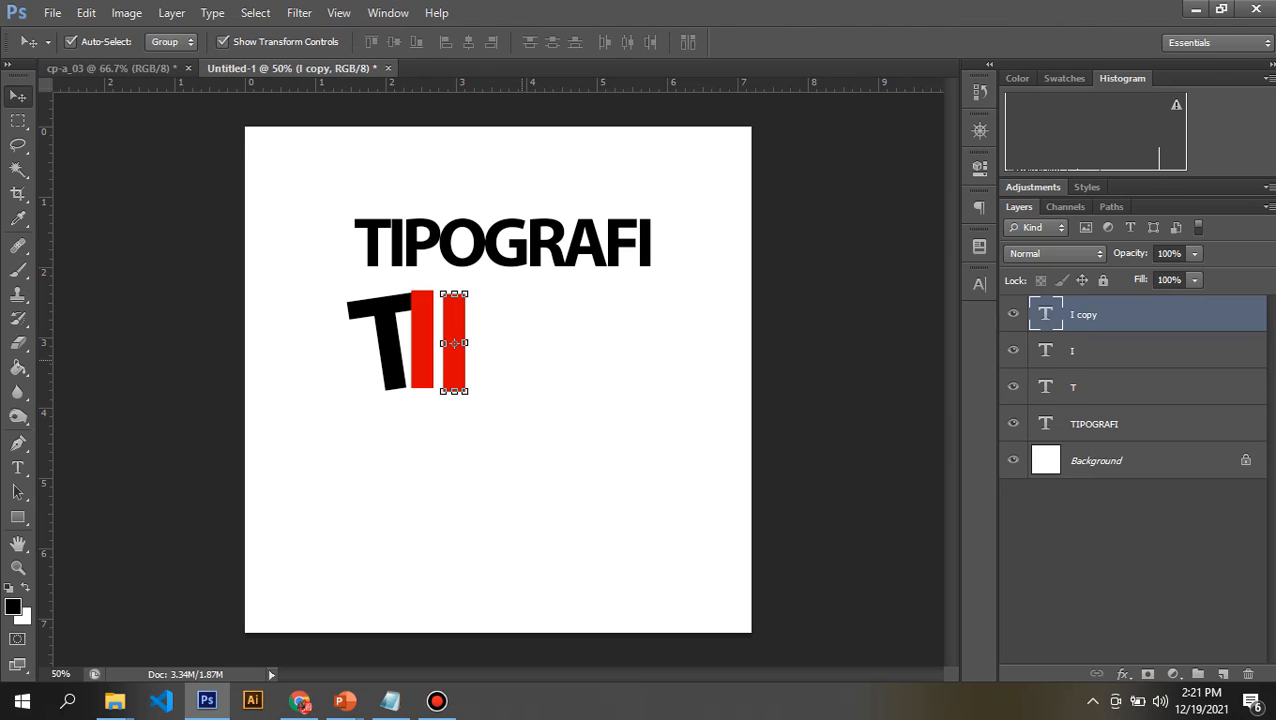
{"action": "left_click", "coordinate": [519, 360]}
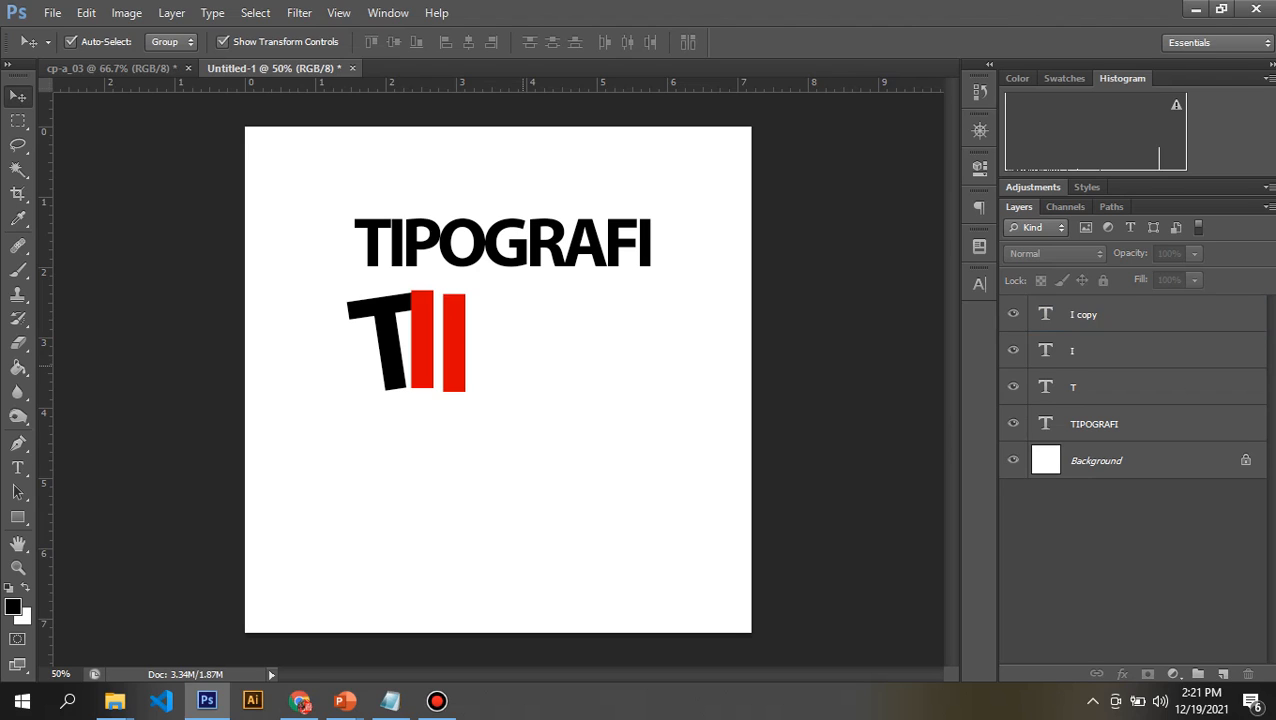
Delete the duplicated letter I
{"action": "left_click", "coordinate": [450, 375]}
{"action": "key", "text": "Delete"}
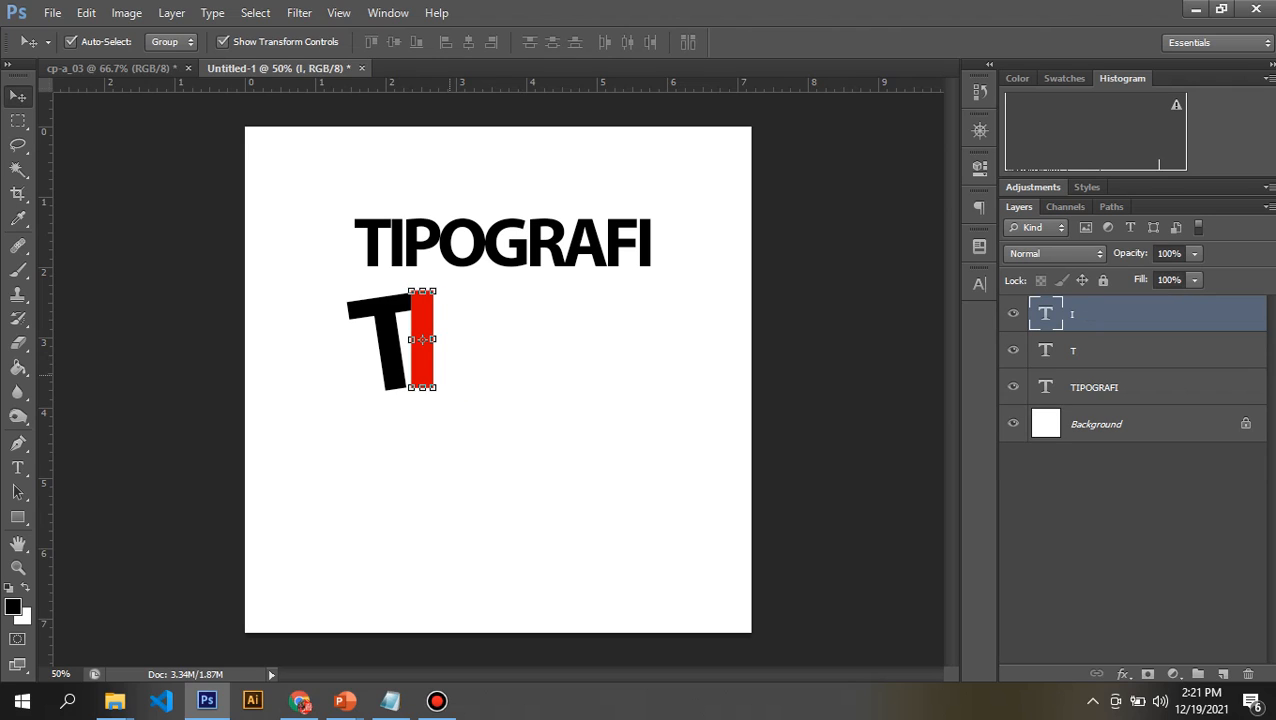
{"action": "left_click", "coordinate": [447, 359]}
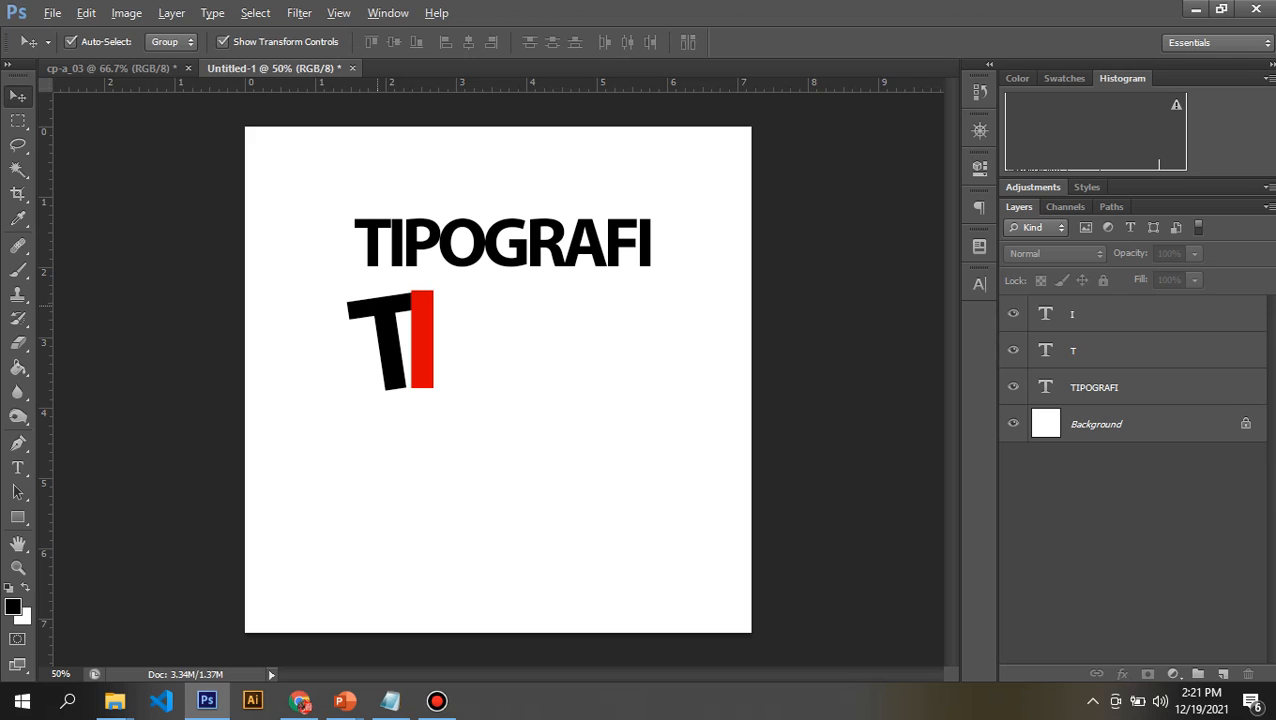
Duplicate the tilted T and place the copy just after the red I
{"action": "left_click_drag", "start_coordinate": [390, 340], "coordinate": [476, 340]}
{"action": "key", "text": "ctrl+t"}
{"action": "left_click_drag", "start_coordinate": [523, 267], "coordinate": [541, 267]}
{"action": "key", "text": "Return"}
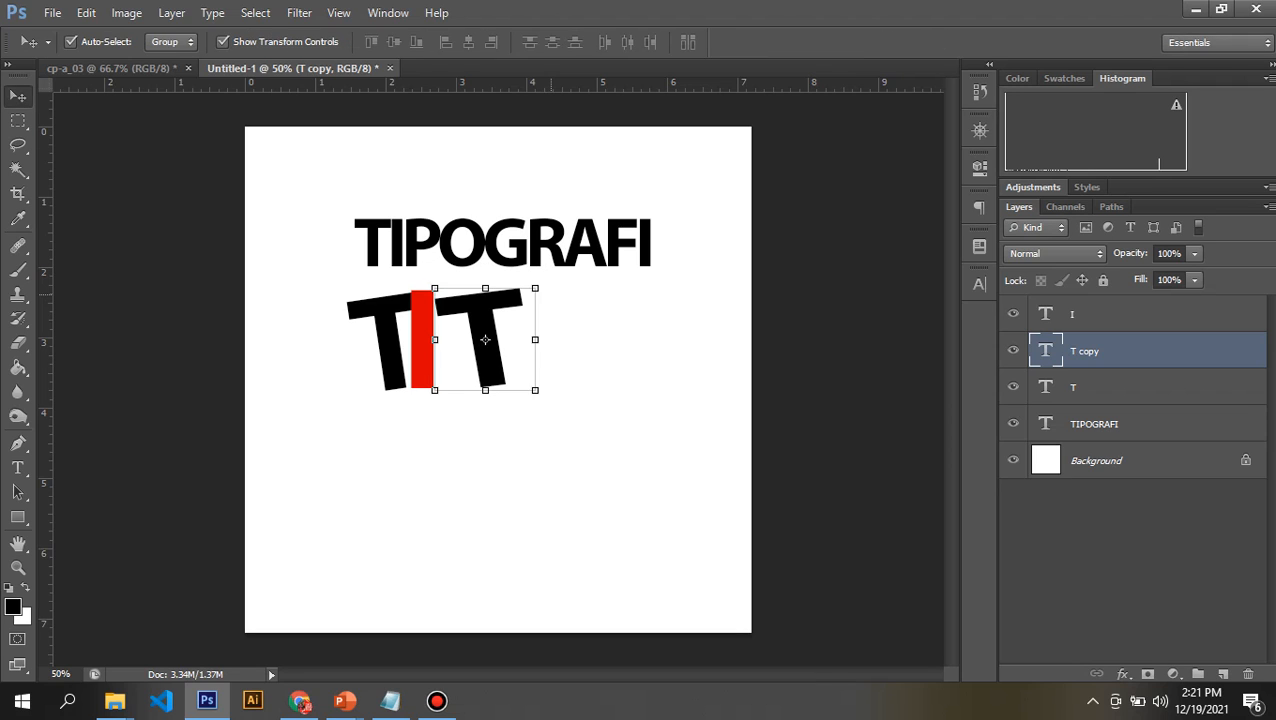
Rotate the copied T about 13° clockwise and move it close to the red I
{"action": "key", "text": "ctrl+z"}
{"action": "left_click_drag", "start_coordinate": [518, 289], "coordinate": [566, 271]}
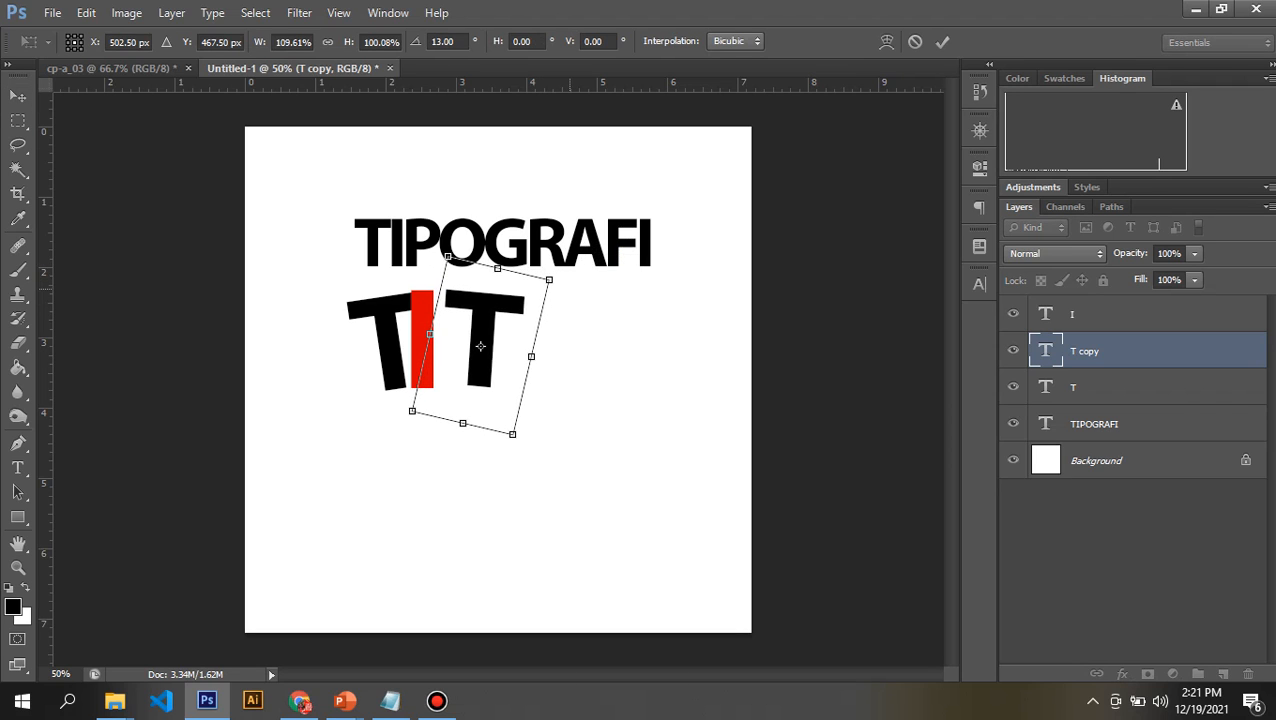
{"action": "key", "text": "Escape"}
{"action": "left_click_drag", "start_coordinate": [481, 340], "coordinate": [473, 340]}
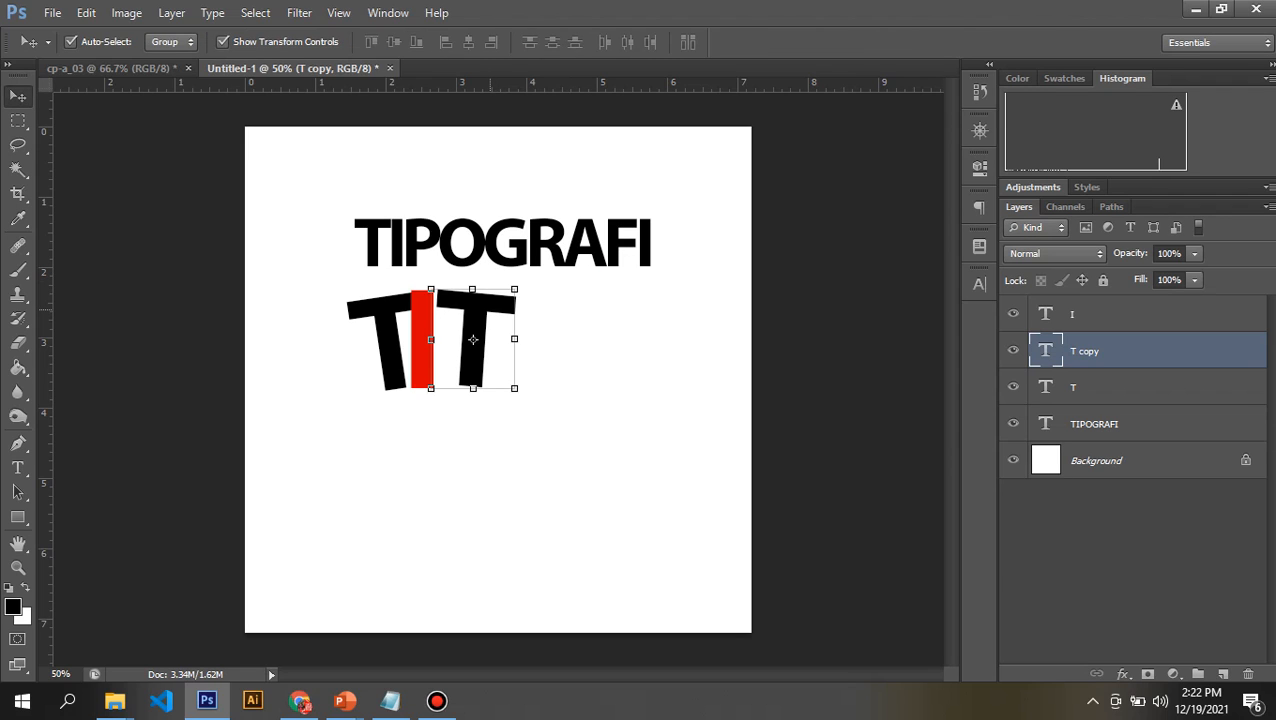
Replace the text of the copied T with the letter "P"
{"action": "key", "text": "t"}
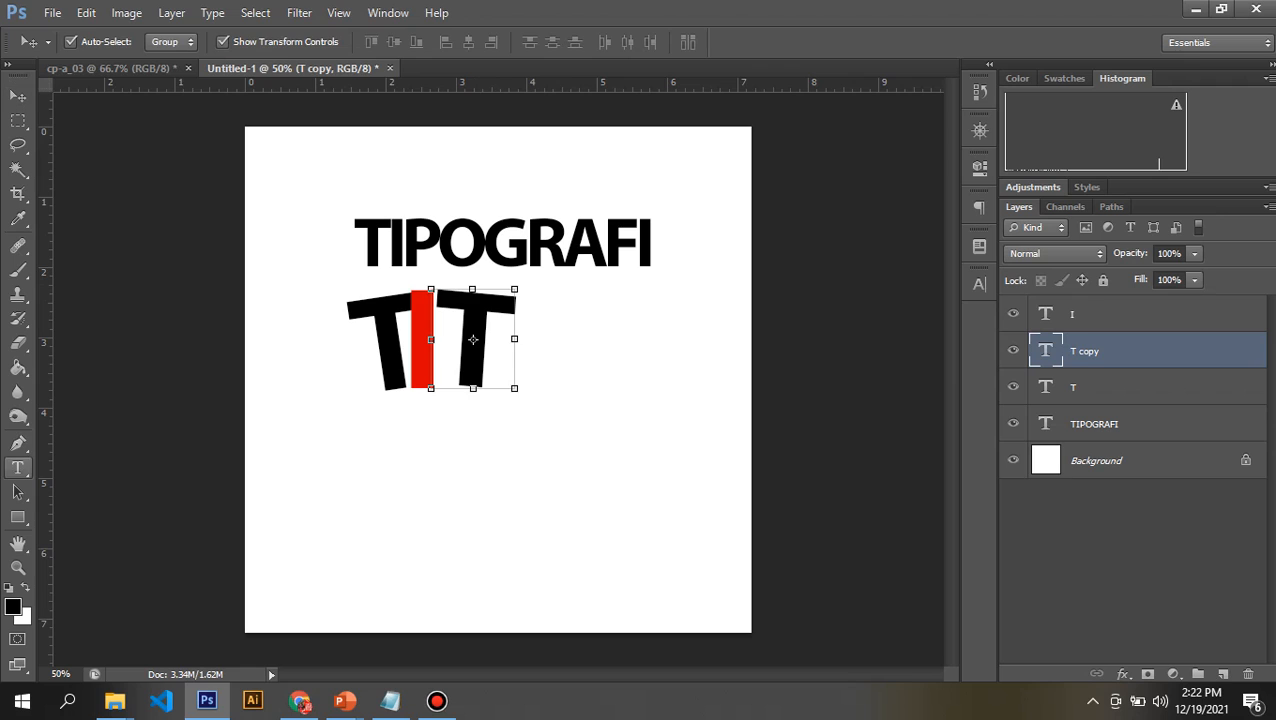
{"action": "left_click", "coordinate": [503, 340]}
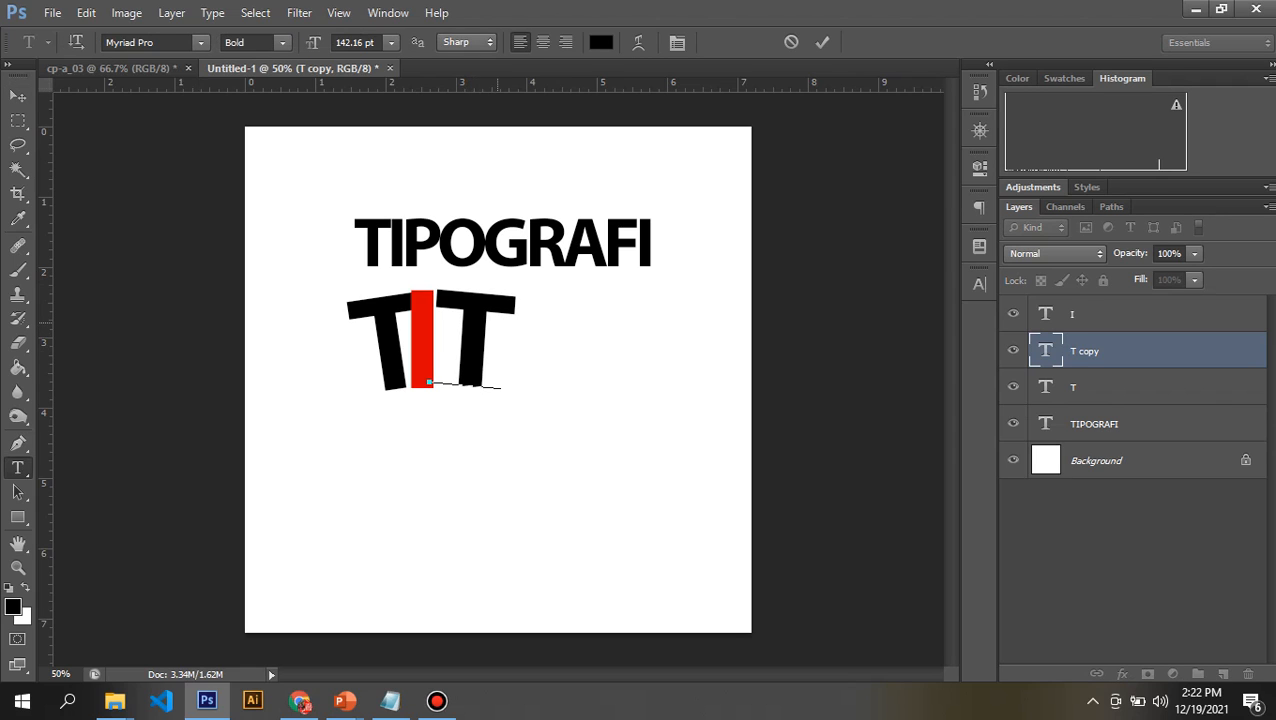
{"action": "double_click", "coordinate": [486, 322]}
{"action": "type", "text": "P"}
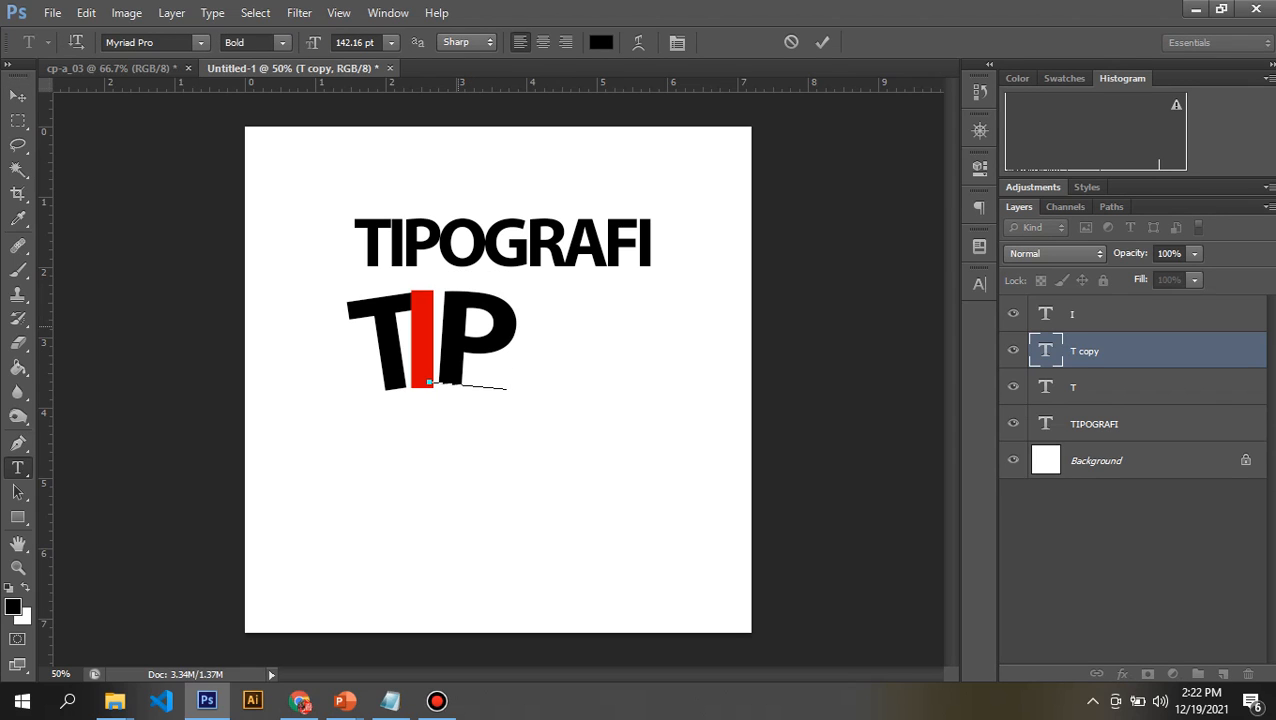
{"action": "left_click", "coordinate": [18, 96]}
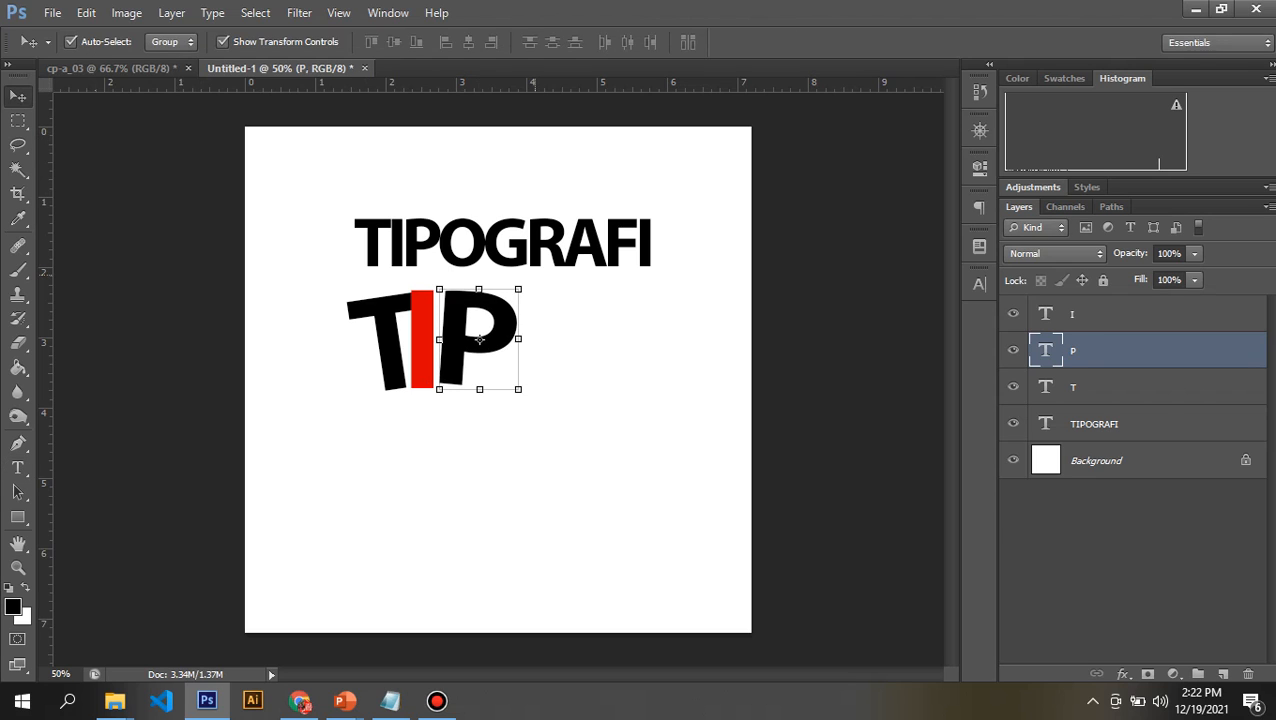
Rotate the letter P about 8.5° counterclockwise and move it up against the red I
{"action": "left_click_drag", "start_coordinate": [518, 289], "coordinate": [516, 246]}
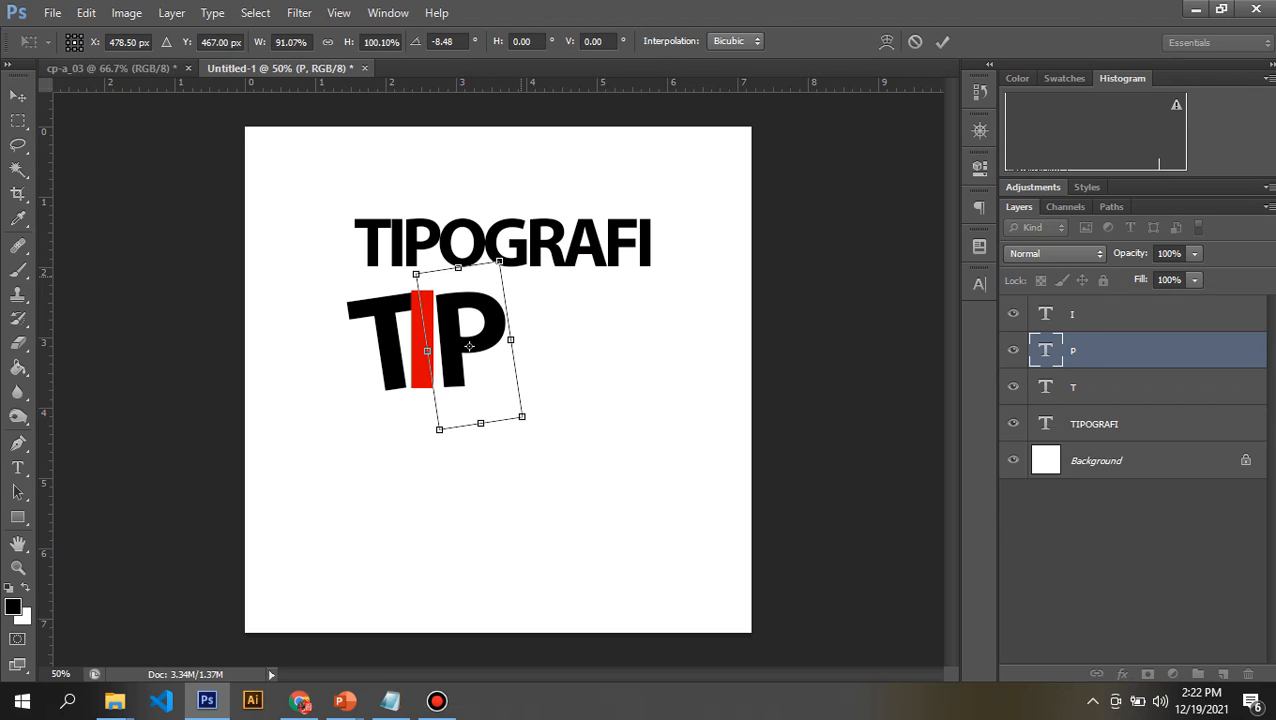
{"action": "key", "text": "Escape"}
{"action": "left_click", "coordinate": [469, 337]}
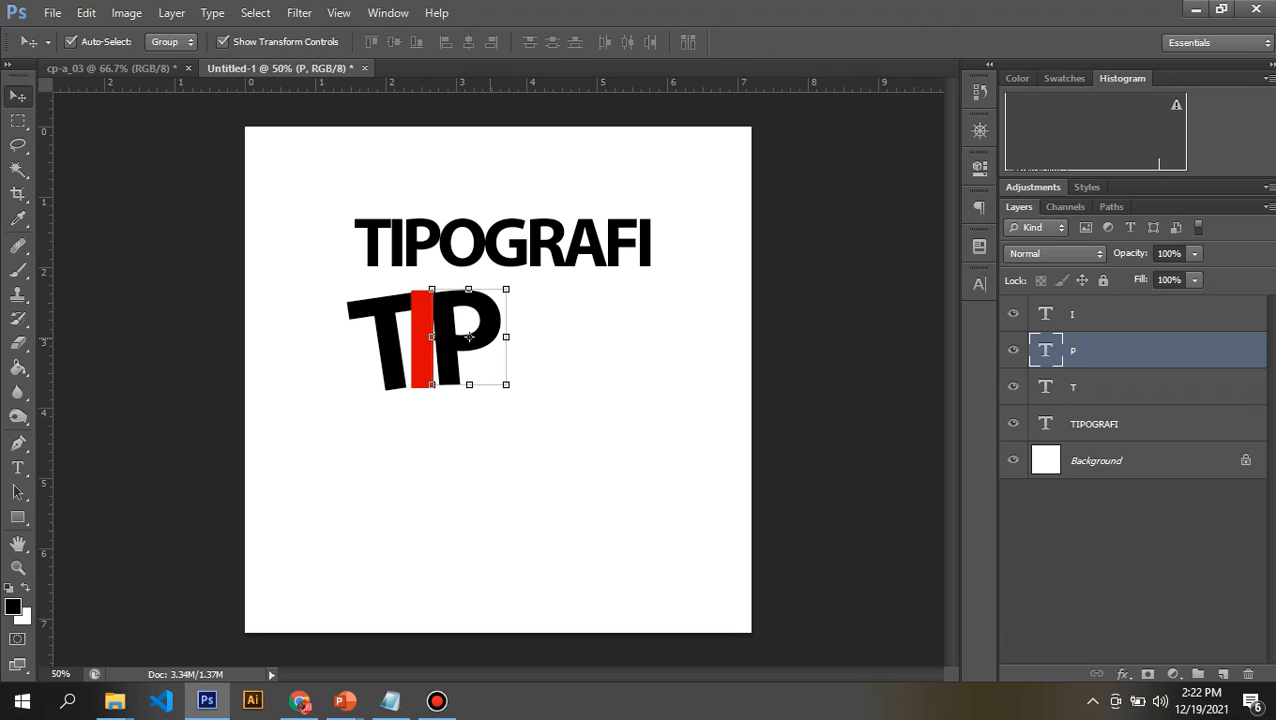
{"action": "left_click", "coordinate": [521, 343]}
Duplicate the P beside itself and change the copy's text to "O"
{"action": "left_click_drag", "start_coordinate": [486, 325], "coordinate": [575, 328]}
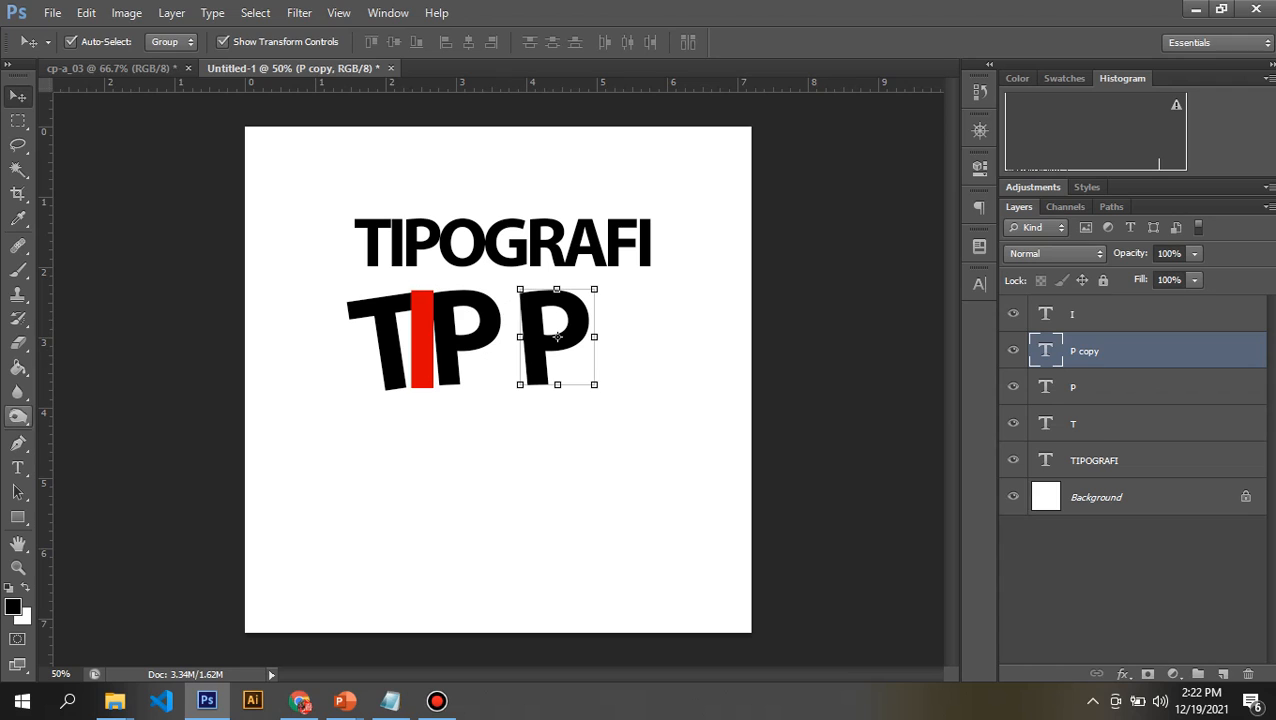
{"action": "left_click", "coordinate": [17, 467]}
{"action": "left_click", "coordinate": [554, 337]}
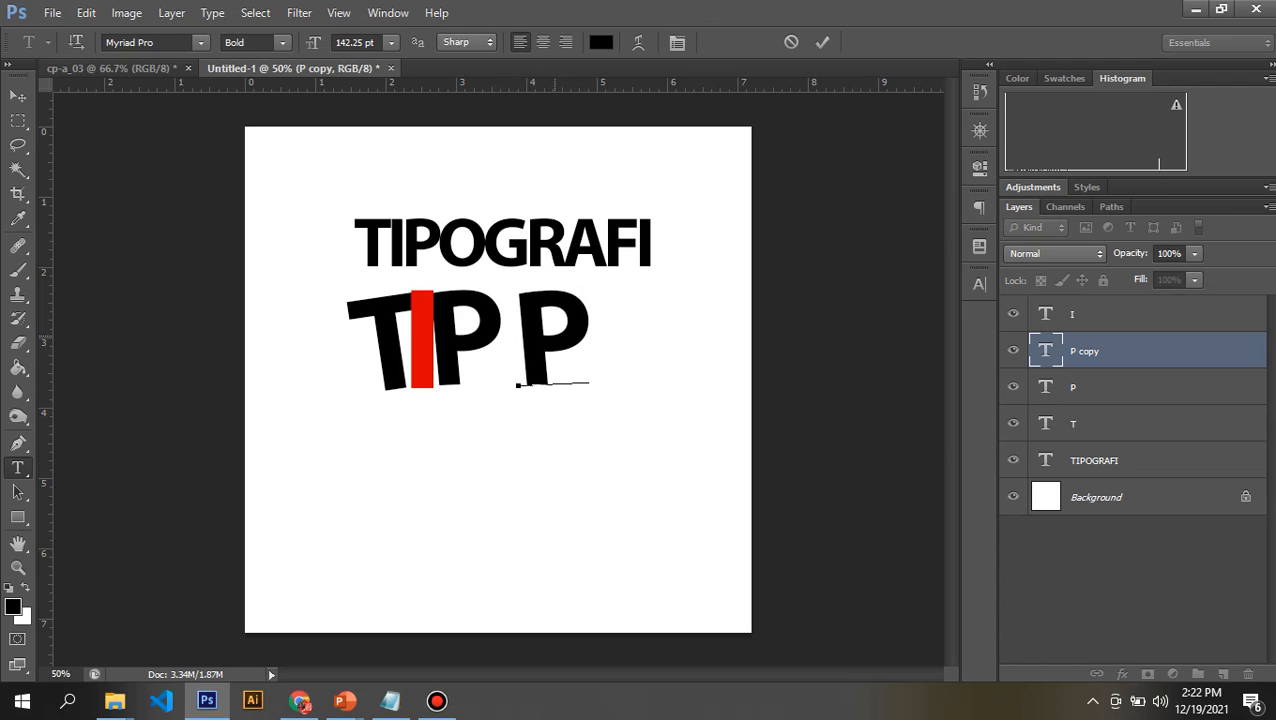
{"action": "key", "text": "BackSpace"}
{"action": "type", "text": "O"}
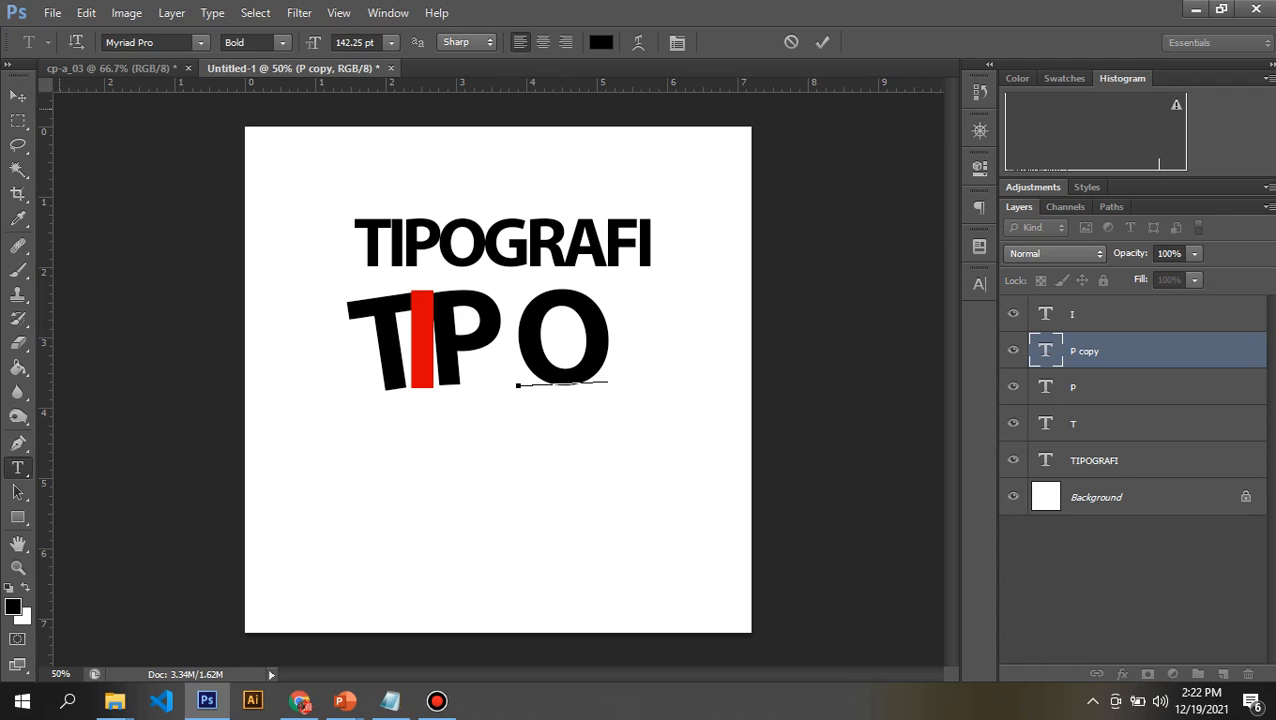
{"action": "left_click", "coordinate": [17, 95]}
Narrow the letter O slightly and move it up against the P so that they overlap
{"action": "left_click_drag", "start_coordinate": [600, 305], "coordinate": [576, 300]}
{"action": "left_click_drag", "start_coordinate": [538, 337], "coordinate": [533, 342]}
{"action": "left_click_drag", "start_coordinate": [600, 259], "coordinate": [603, 272]}
{"action": "left_click_drag", "start_coordinate": [533, 342], "coordinate": [518, 343]}
{"action": "key", "text": "Return"}
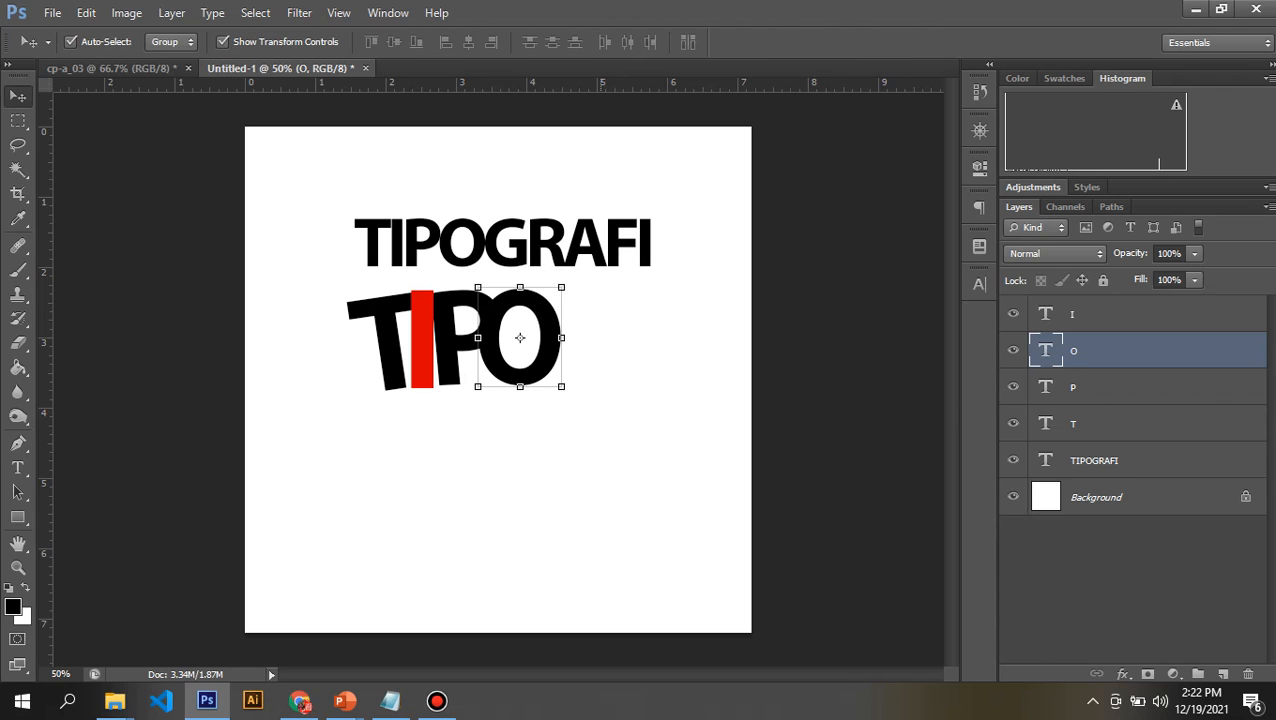
Select the four letters T, I, P and O together and move them centrally beneath the word TIPOGRAFI
{"action": "left_click", "coordinate": [347, 397]}
{"action": "left_click_drag", "start_coordinate": [341, 409], "coordinate": [543, 363]}
{"action": "left_click", "coordinate": [625, 441]}
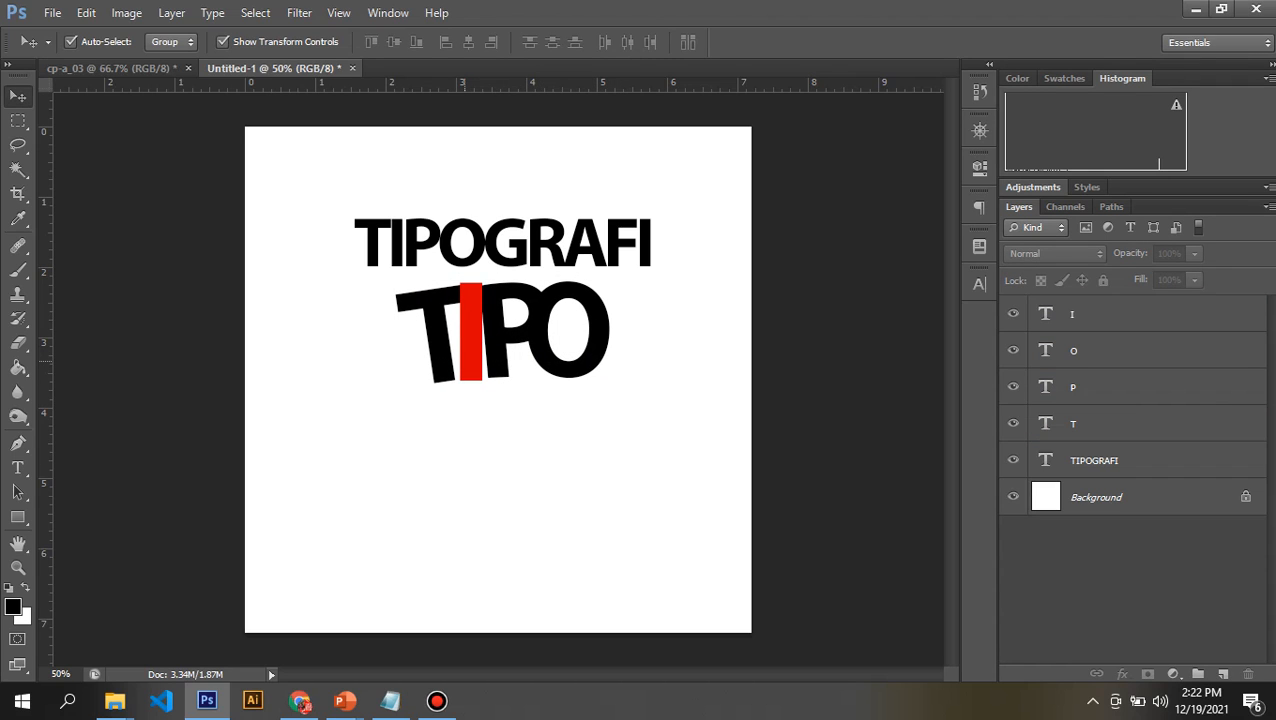
Add a Drop Shadow layer style to the large letter T
{"action": "left_click", "coordinate": [437, 336]}
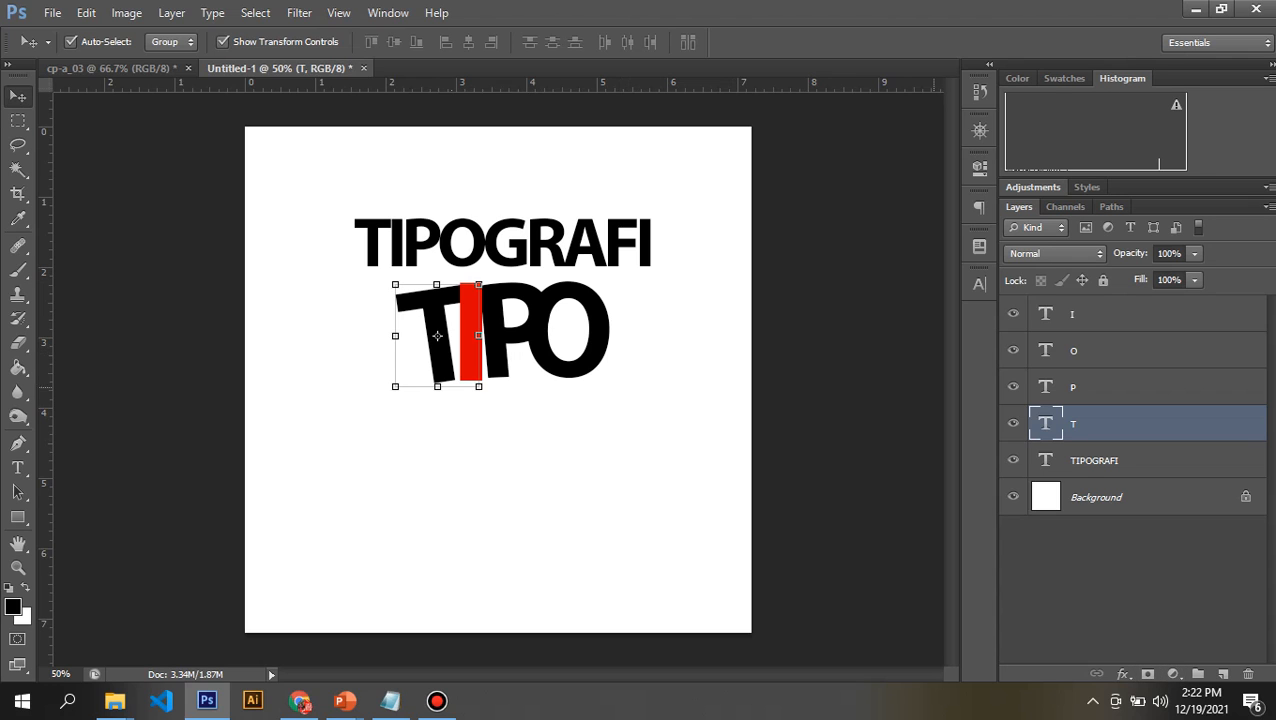
{"action": "right_click", "coordinate": [1094, 424]}
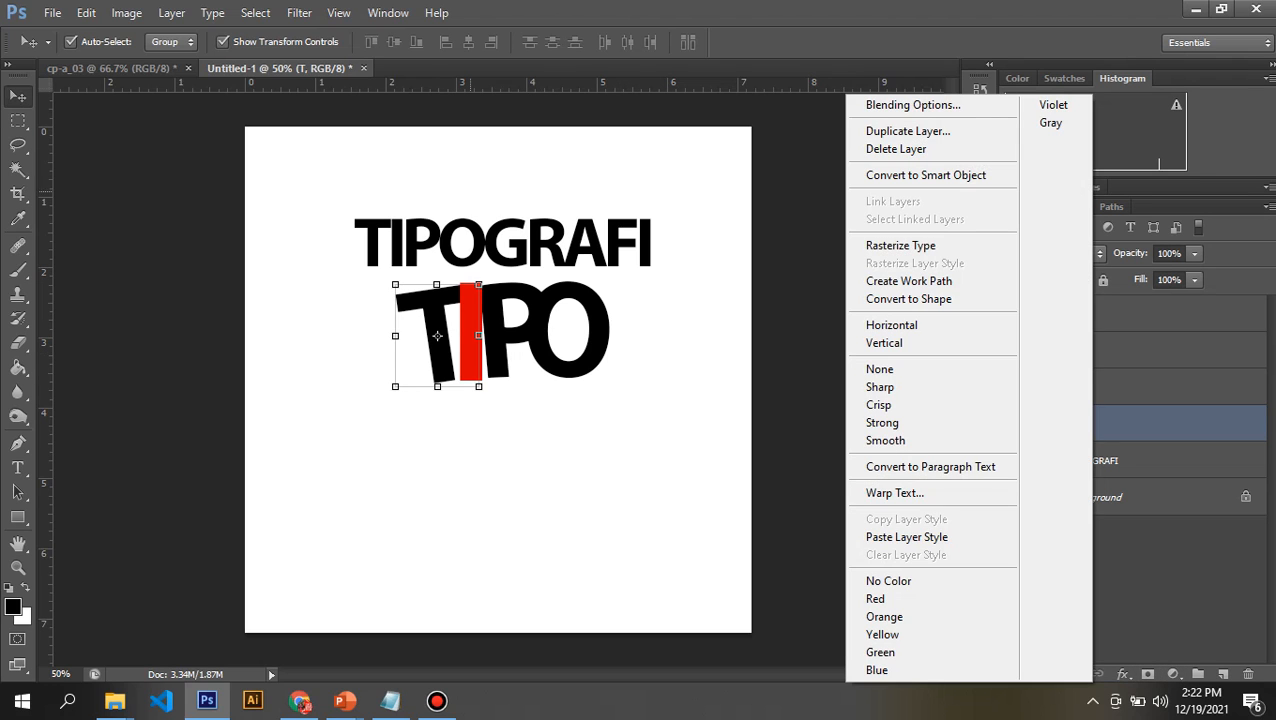
{"action": "left_click", "coordinate": [171, 13]}
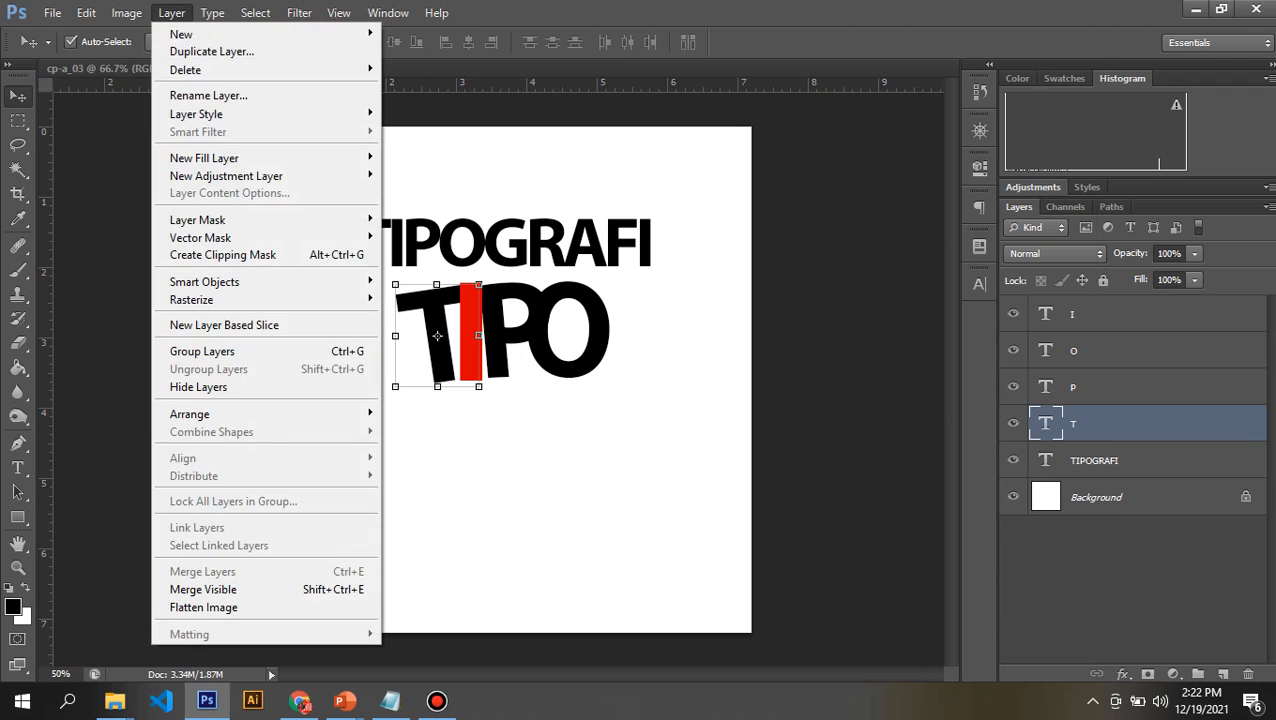
{"action": "mouse_move", "coordinate": [230, 114]}
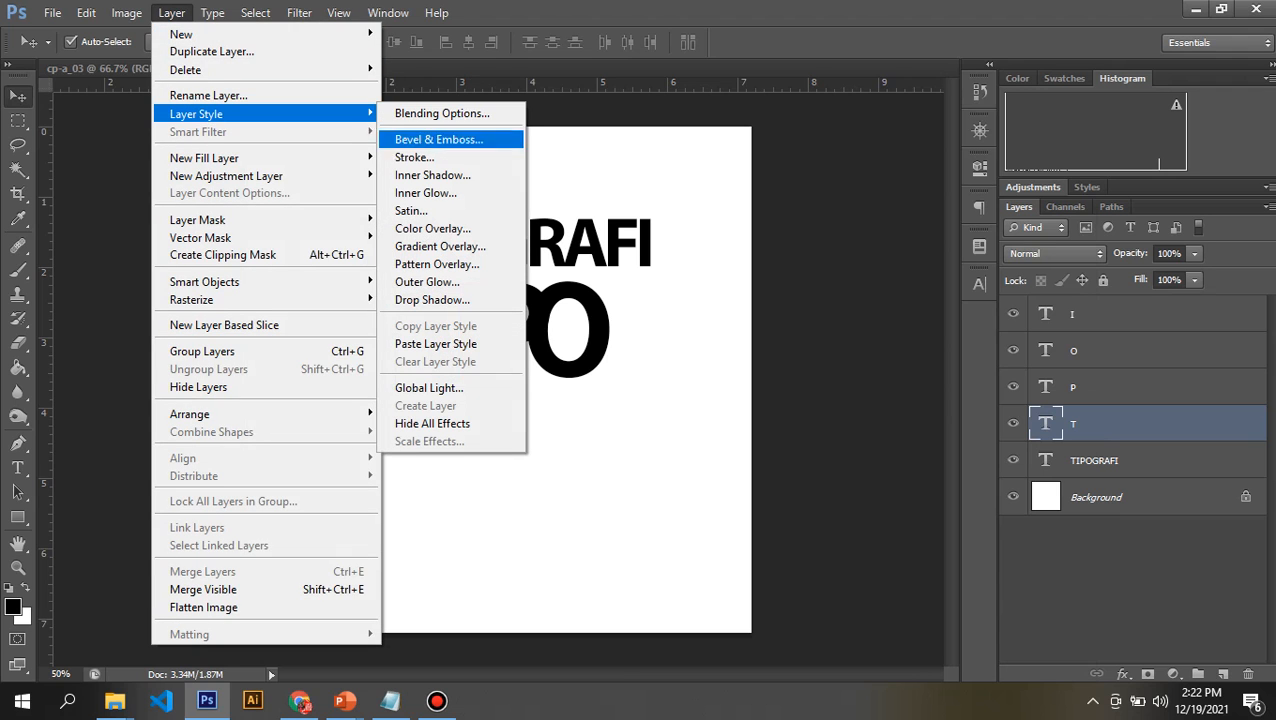
{"action": "left_click", "coordinate": [432, 300]}
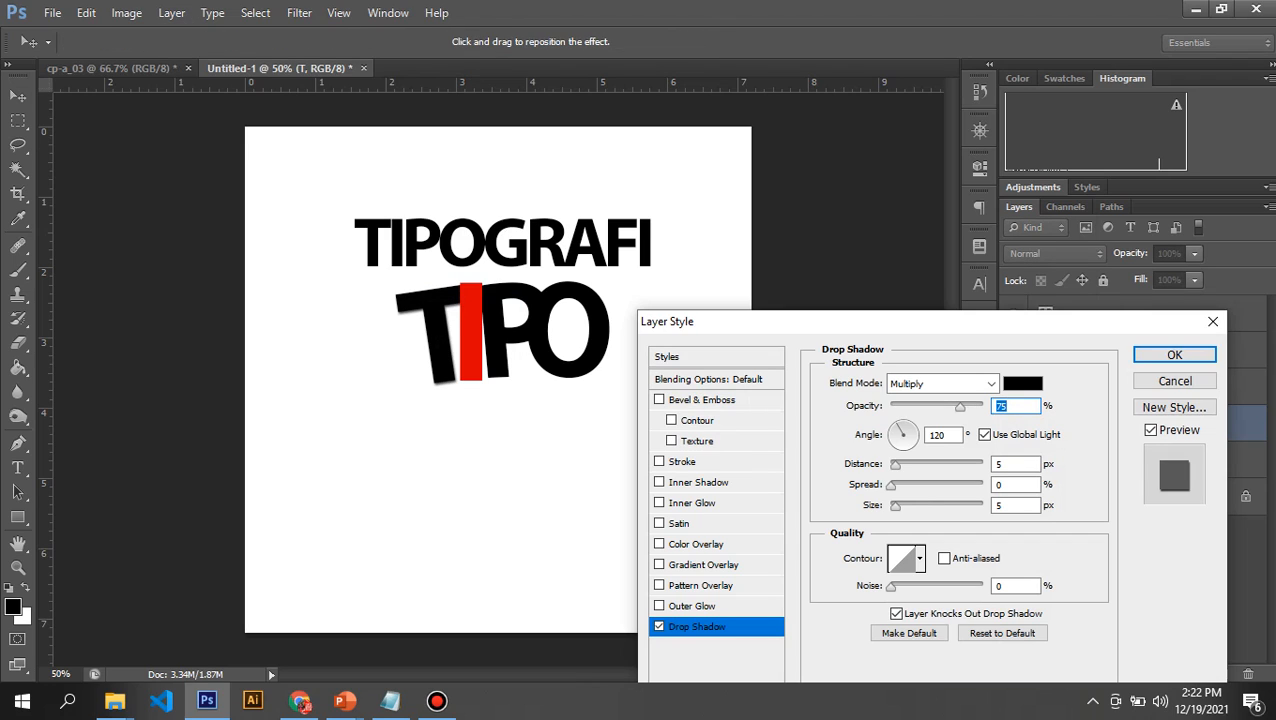
Set the opacity of the large T's drop shadow to 72%
{"action": "key", "text": "Down"}
{"action": "key", "text": "Down"}
{"action": "key", "text": "Down"}
{"action": "key", "text": "Down"}
{"action": "key", "text": "Down"}
{"action": "key", "text": "Down"}
{"action": "key", "text": "Up"}
{"action": "key", "text": "Up"}
{"action": "key", "text": "Up"}
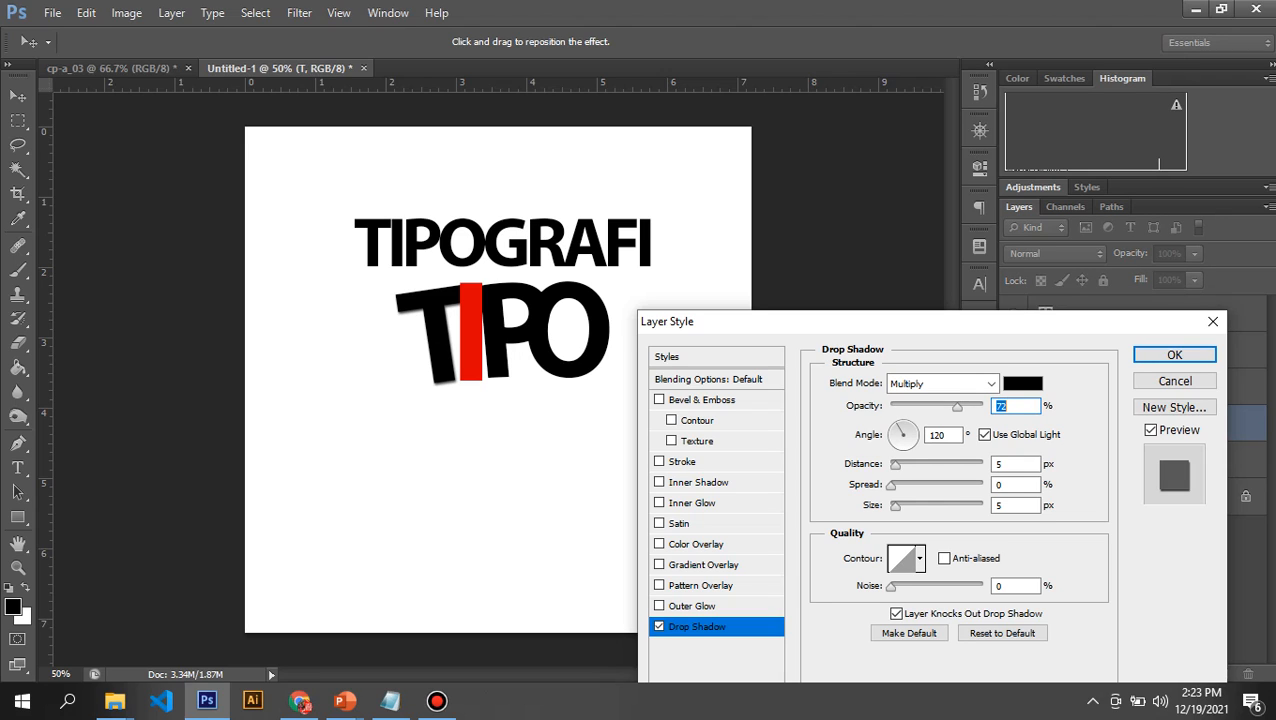
Set the T's drop shadow size to 18 px and apply the layer style
{"action": "mouse_move", "coordinate": [895, 506]}
{"action": "left_mouse_down"}
{"action": "mouse_move", "coordinate": [914, 506]}
{"action": "mouse_move", "coordinate": [901, 506]}
{"action": "left_mouse_up"}
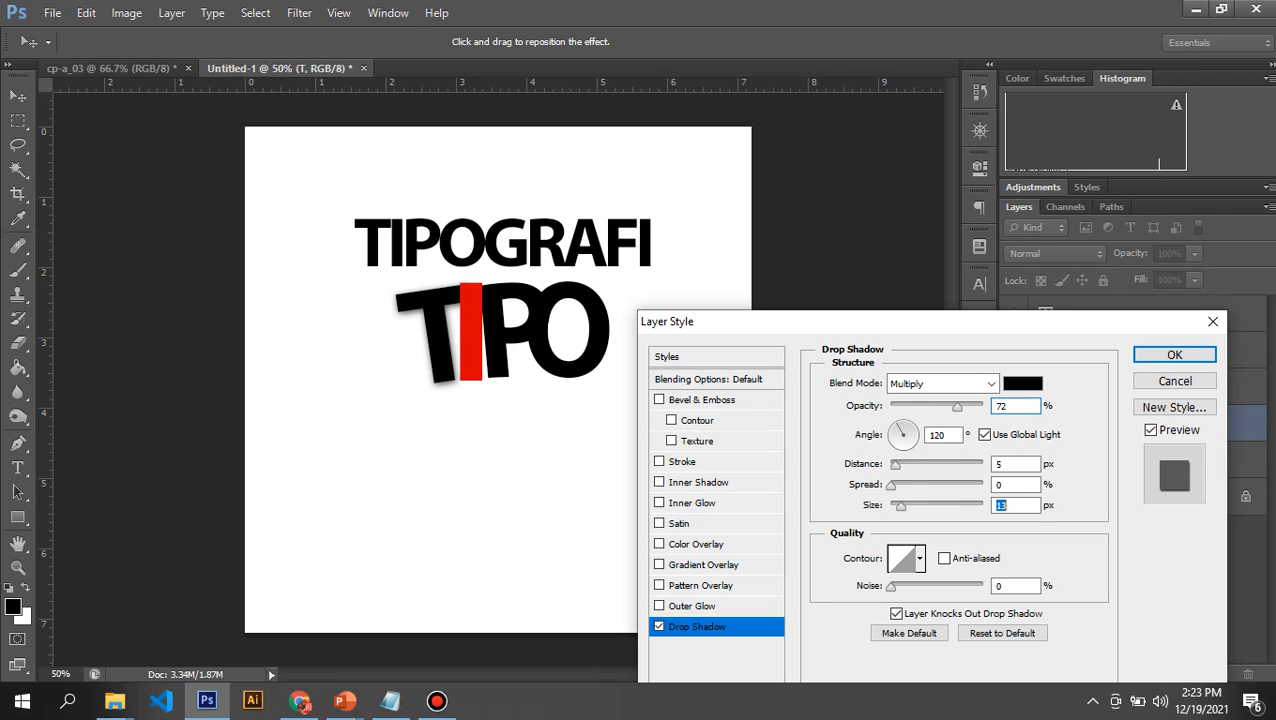
{"action": "key", "text": "Down"}
{"action": "key", "text": "Down"}
{"action": "key", "text": "Down"}
{"action": "key", "text": "Down"}
{"action": "key", "text": "Down"}
{"action": "key", "text": "shift+Up"}
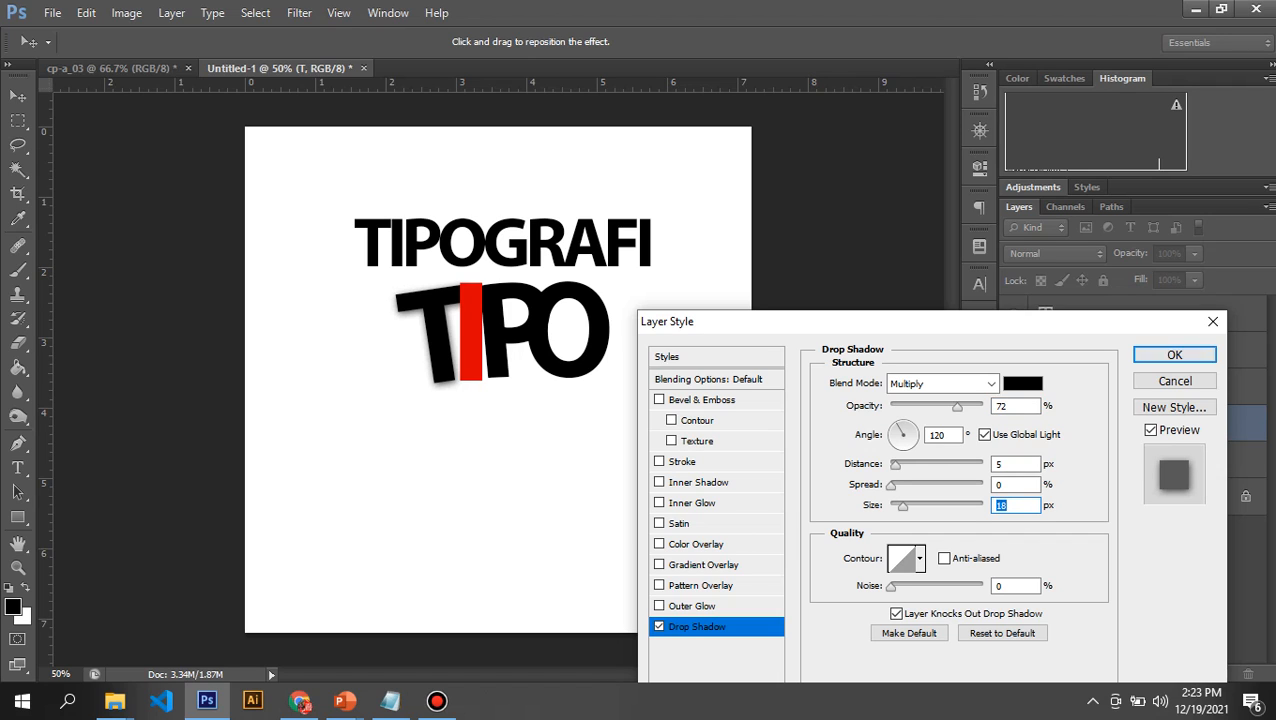
{"action": "key", "text": "Return"}
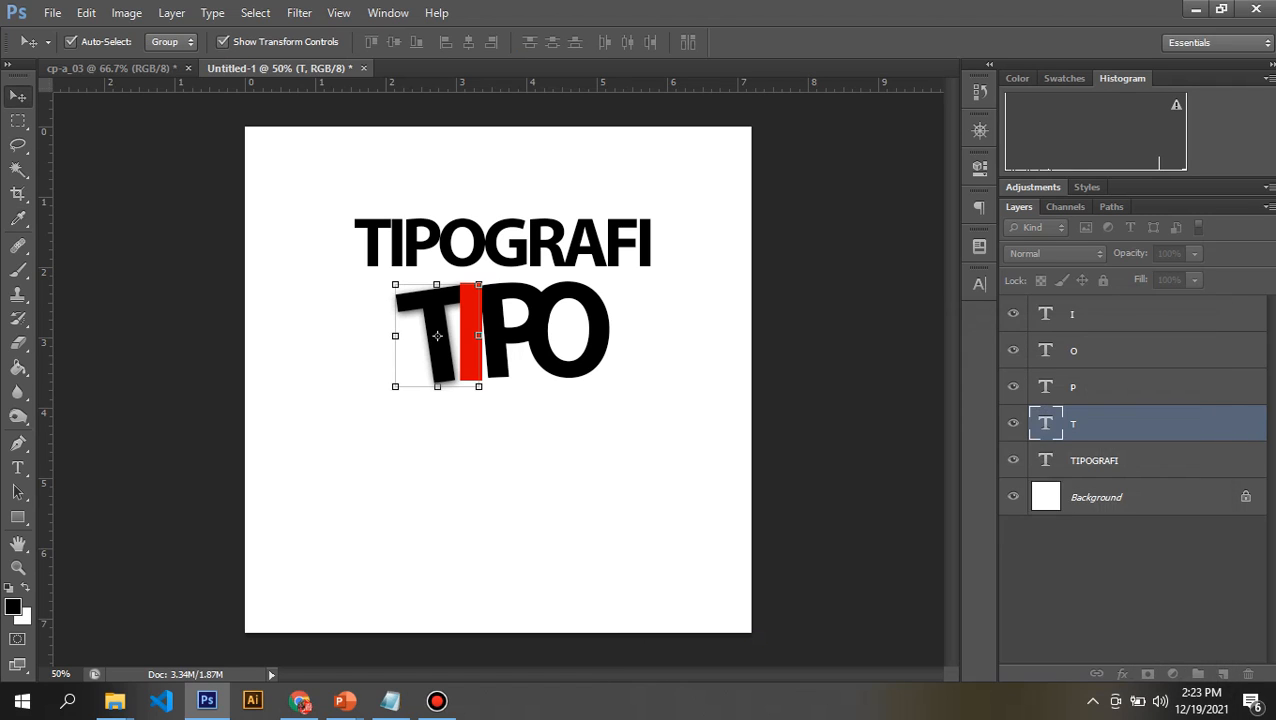
Copy the layer style of the large letter T and paste it onto the letter P
{"action": "right_click", "coordinate": [1093, 424]}
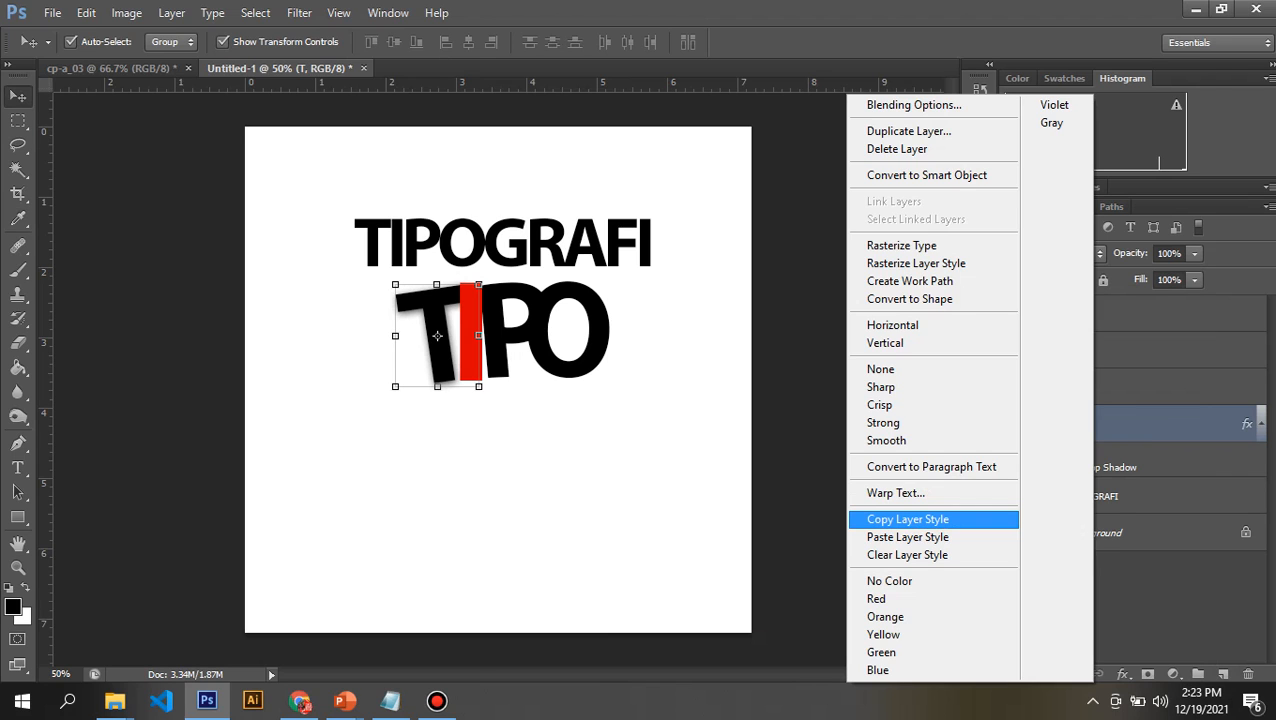
{"action": "left_click", "coordinate": [907, 519]}
{"action": "right_click", "coordinate": [1097, 495]}
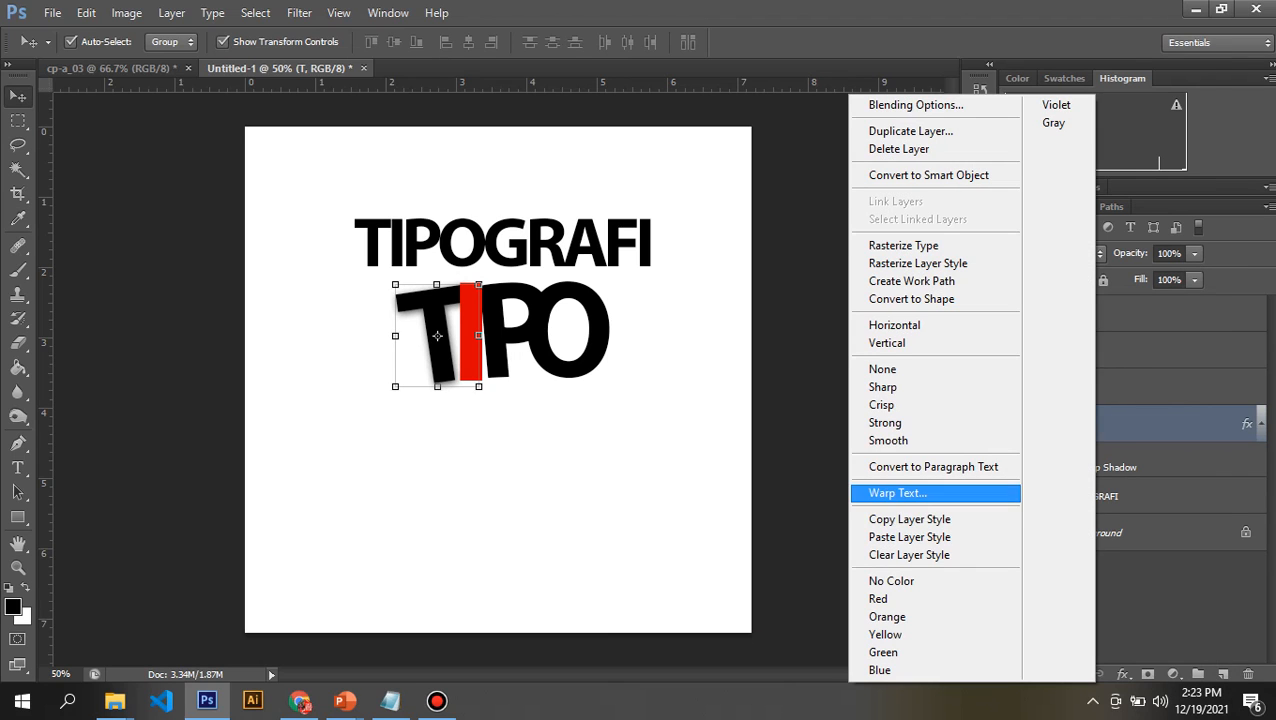
{"action": "left_click", "coordinate": [909, 519]}
{"action": "left_click", "coordinate": [1100, 387]}
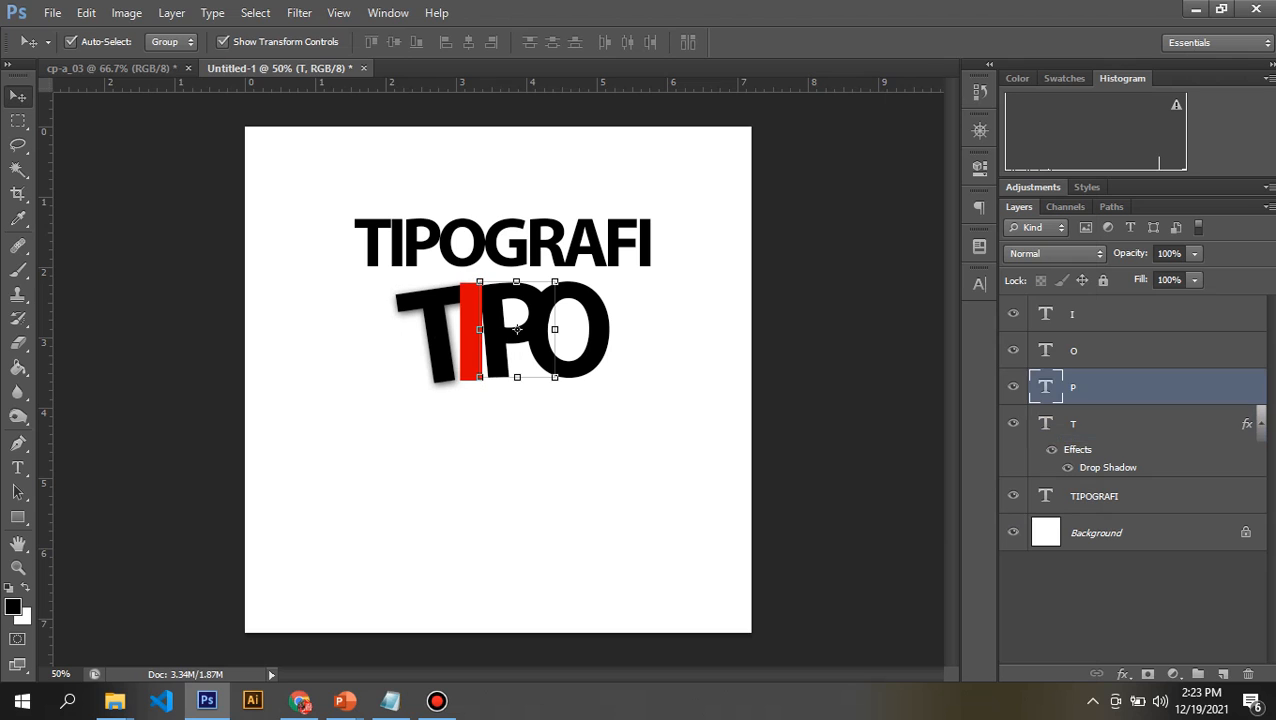
{"action": "right_click", "coordinate": [1075, 387]}
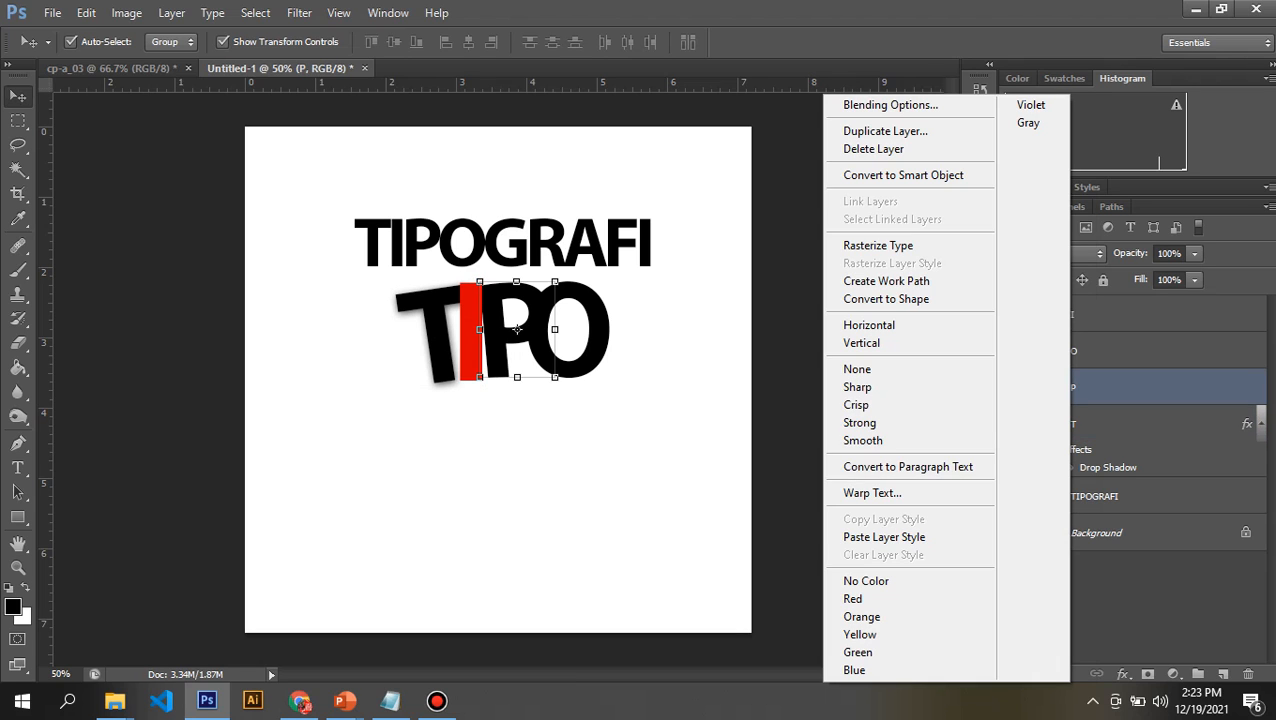
{"action": "left_click", "coordinate": [884, 537]}
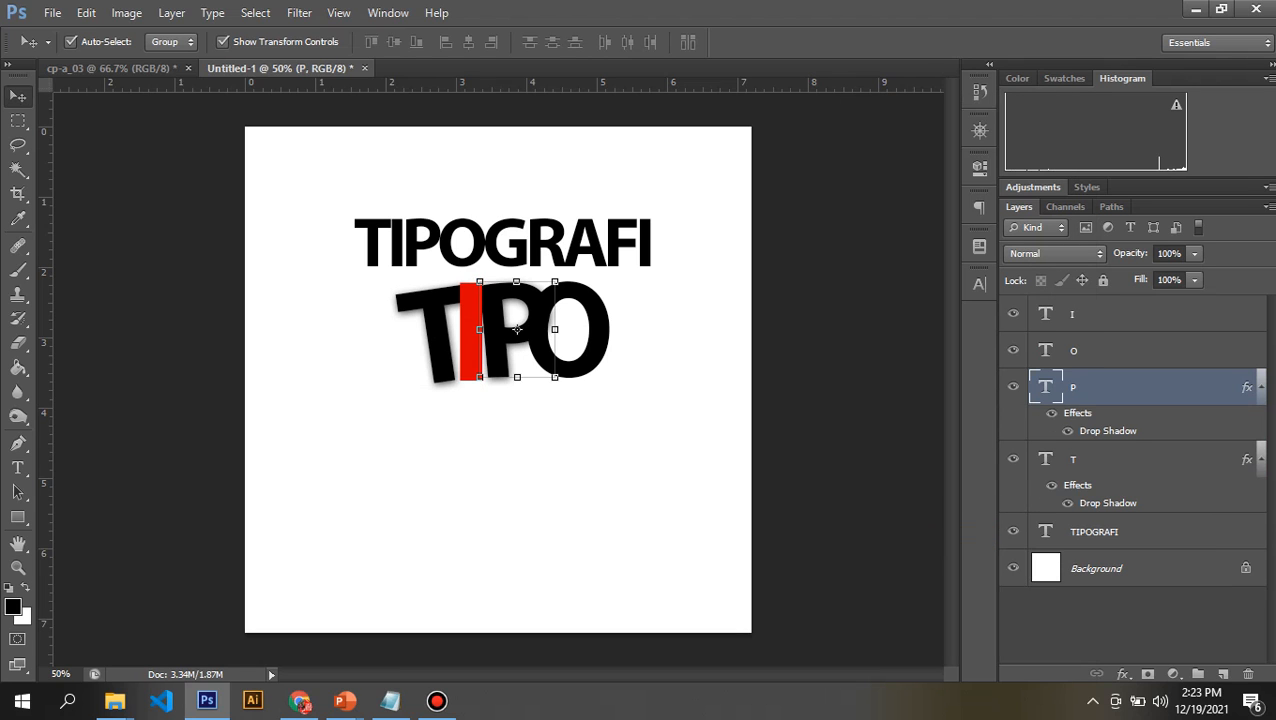
Paste the copied drop shadow style onto the red letter I and the letter O
{"action": "left_click", "coordinate": [1074, 314]}
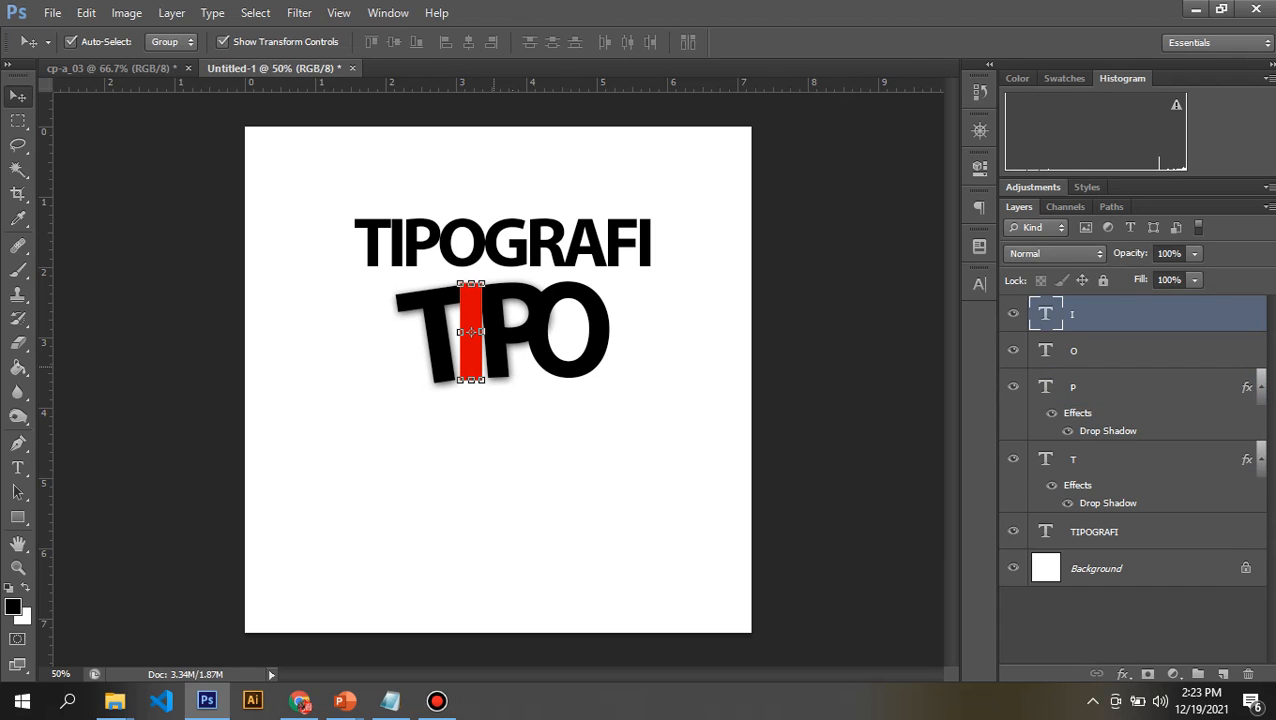
{"action": "right_click", "coordinate": [1074, 314]}
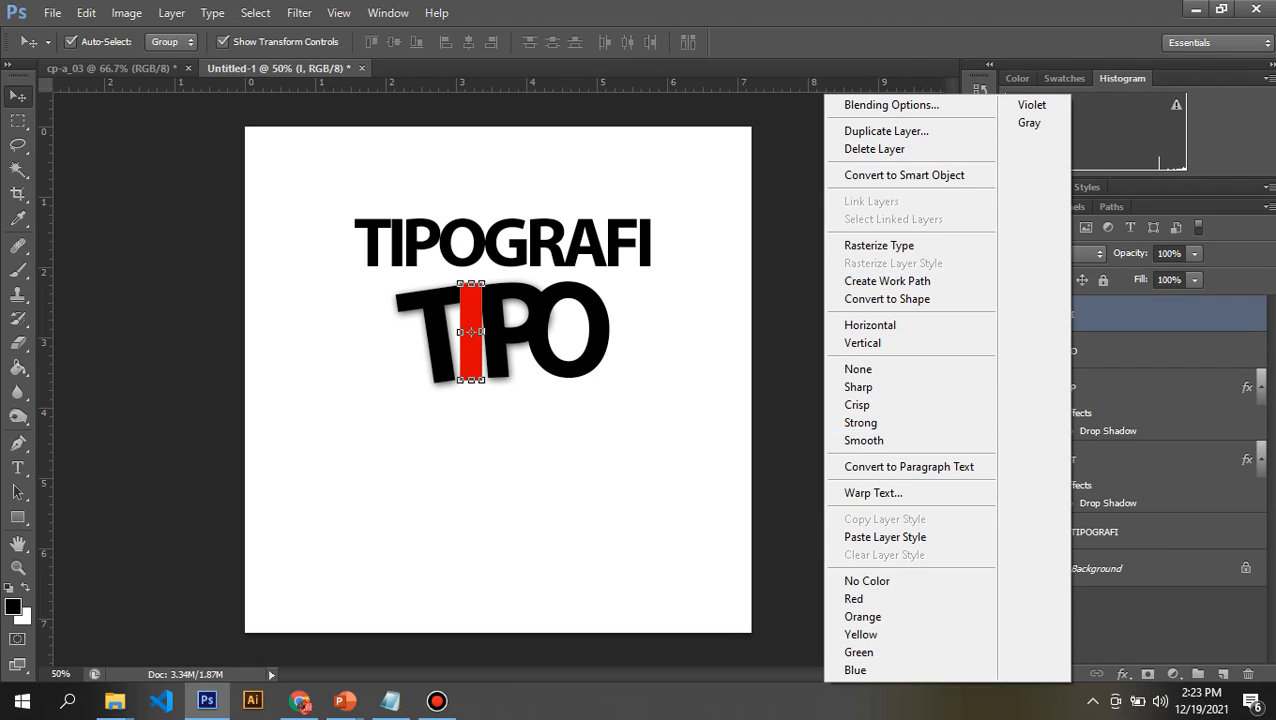
{"action": "left_click", "coordinate": [884, 537]}
{"action": "left_click", "coordinate": [567, 330]}
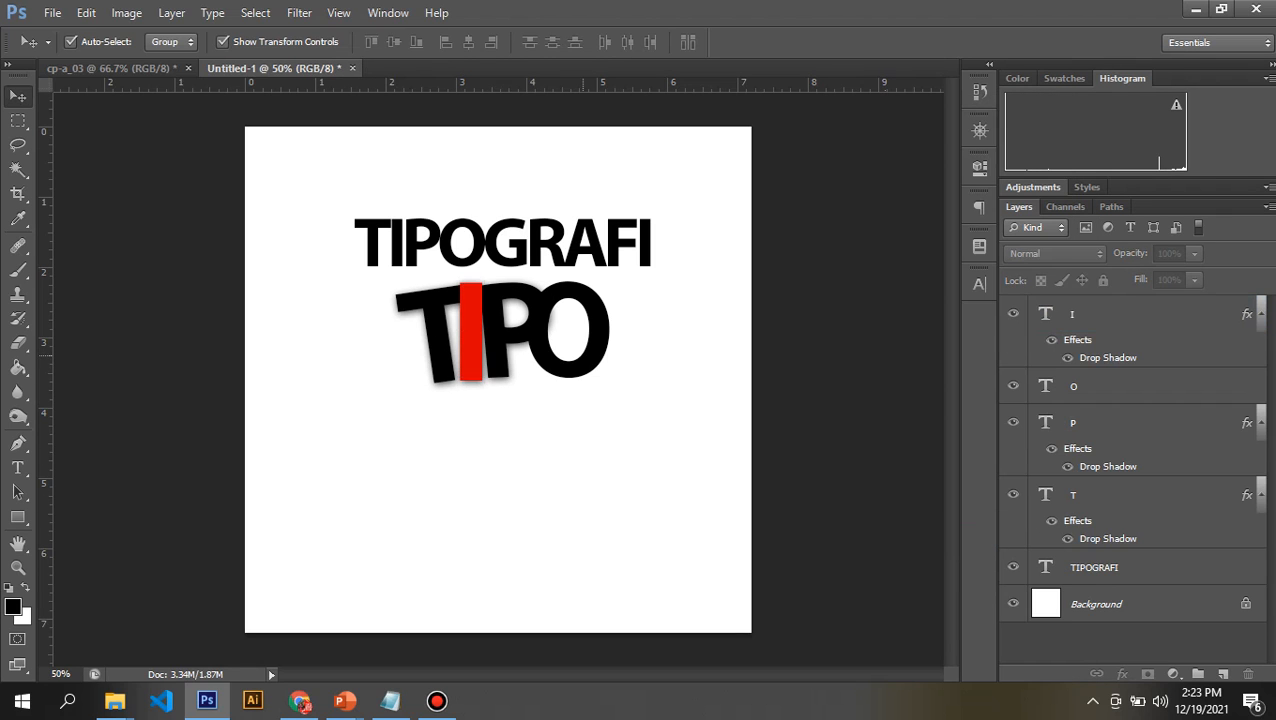
{"action": "right_click", "coordinate": [1074, 386]}
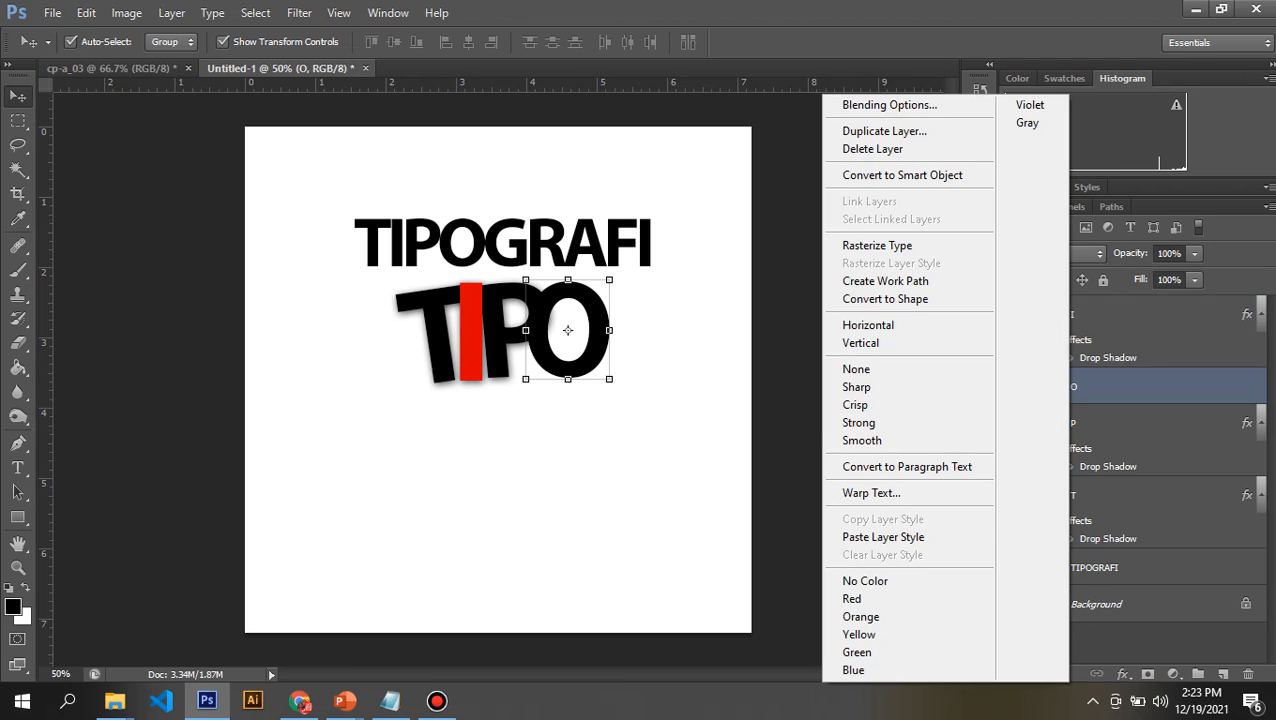
{"action": "left_click", "coordinate": [884, 537]}
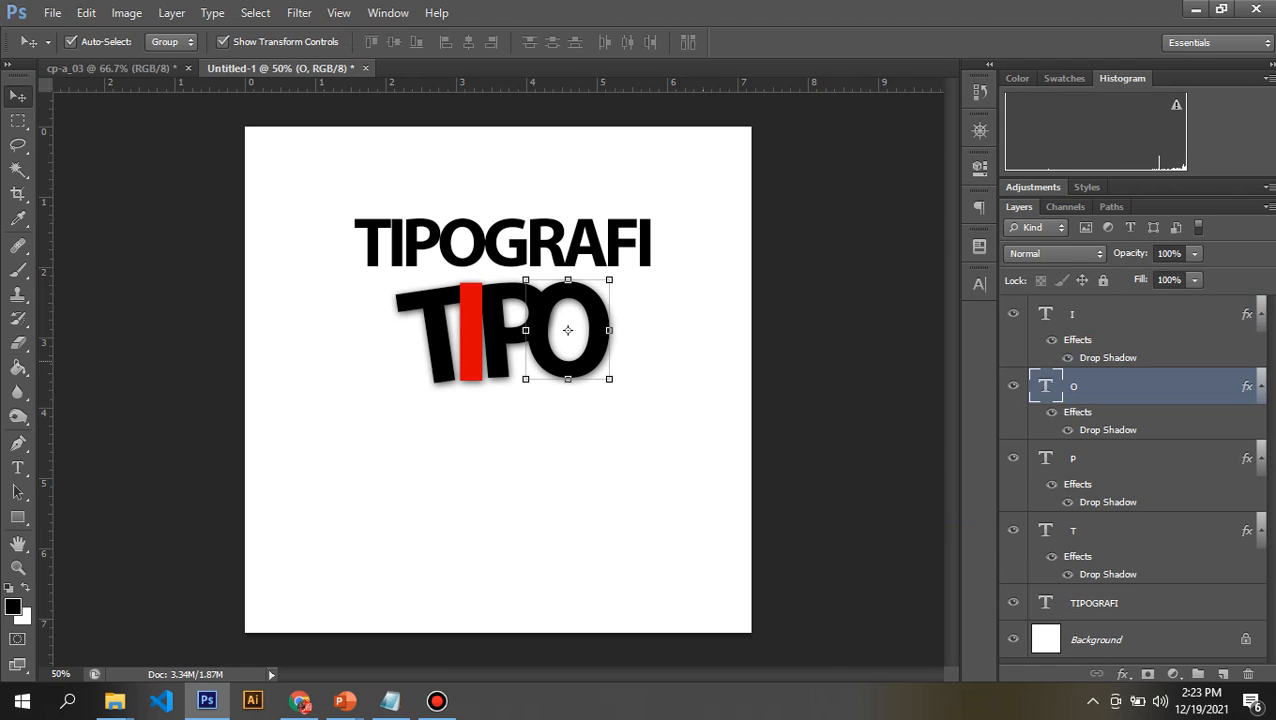
Narrow the large letter O slightly and rotate it a little clockwise
{"action": "left_click", "coordinate": [703, 362]}
{"action": "left_click", "coordinate": [581, 352]}
{"action": "left_click_drag", "start_coordinate": [609, 329], "coordinate": [600, 329]}
{"action": "left_click_drag", "start_coordinate": [618, 240], "coordinate": [627, 247]}
{"action": "key", "text": "Return"}
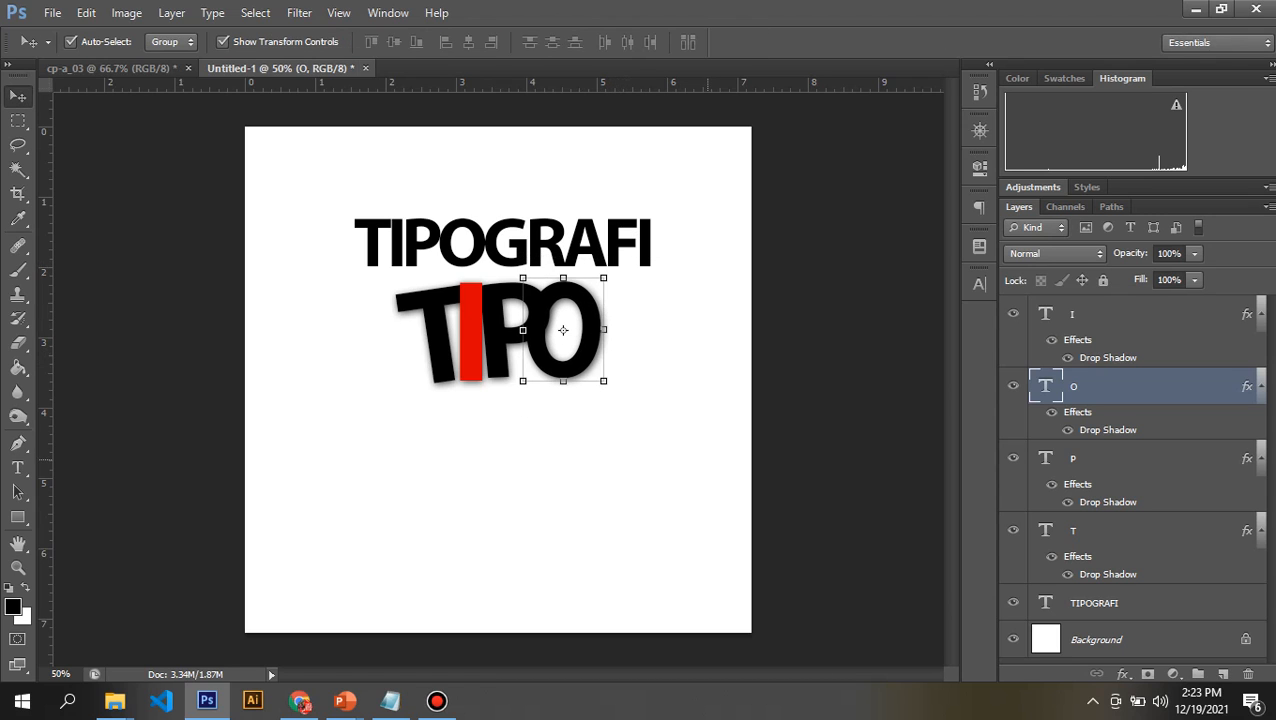
{"action": "left_click", "coordinate": [708, 460]}
Duplicate the large letter P beneath the lettering TIPO and change the copy's text to "G"
{"action": "left_click_drag", "start_coordinate": [506, 333], "coordinate": [480, 435]}
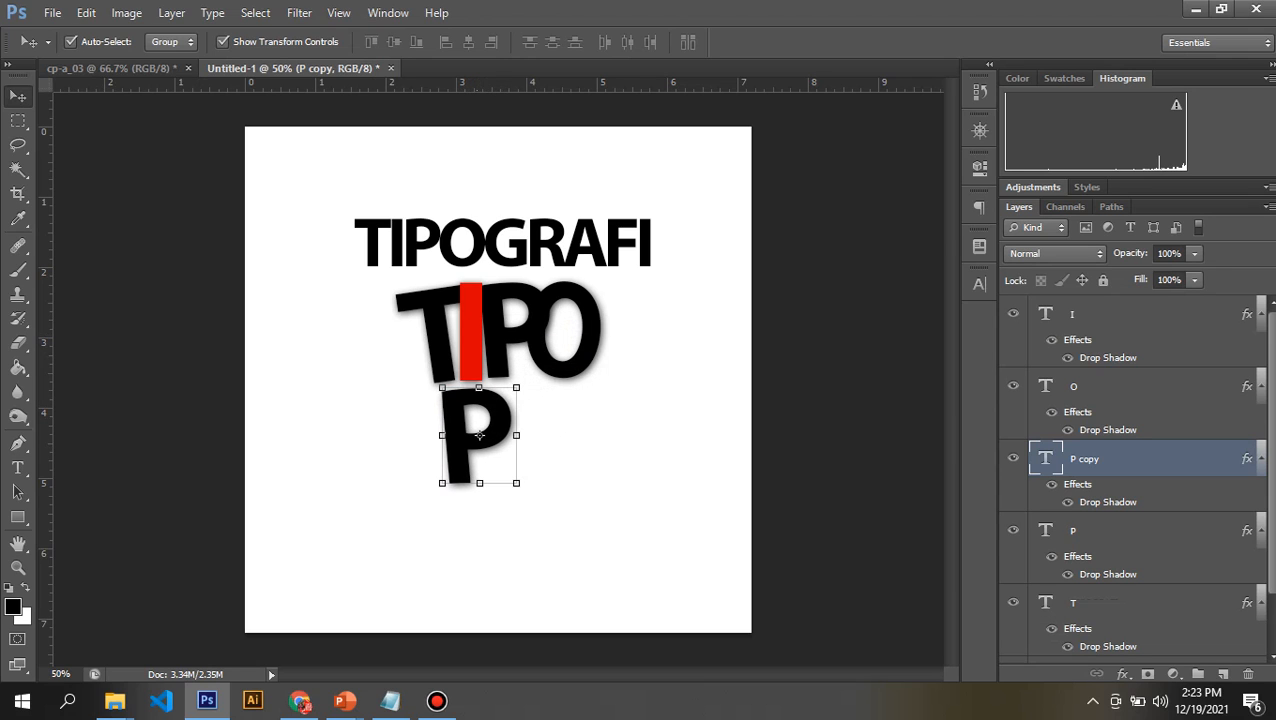
{"action": "key", "text": "t"}
{"action": "left_click", "coordinate": [478, 430]}
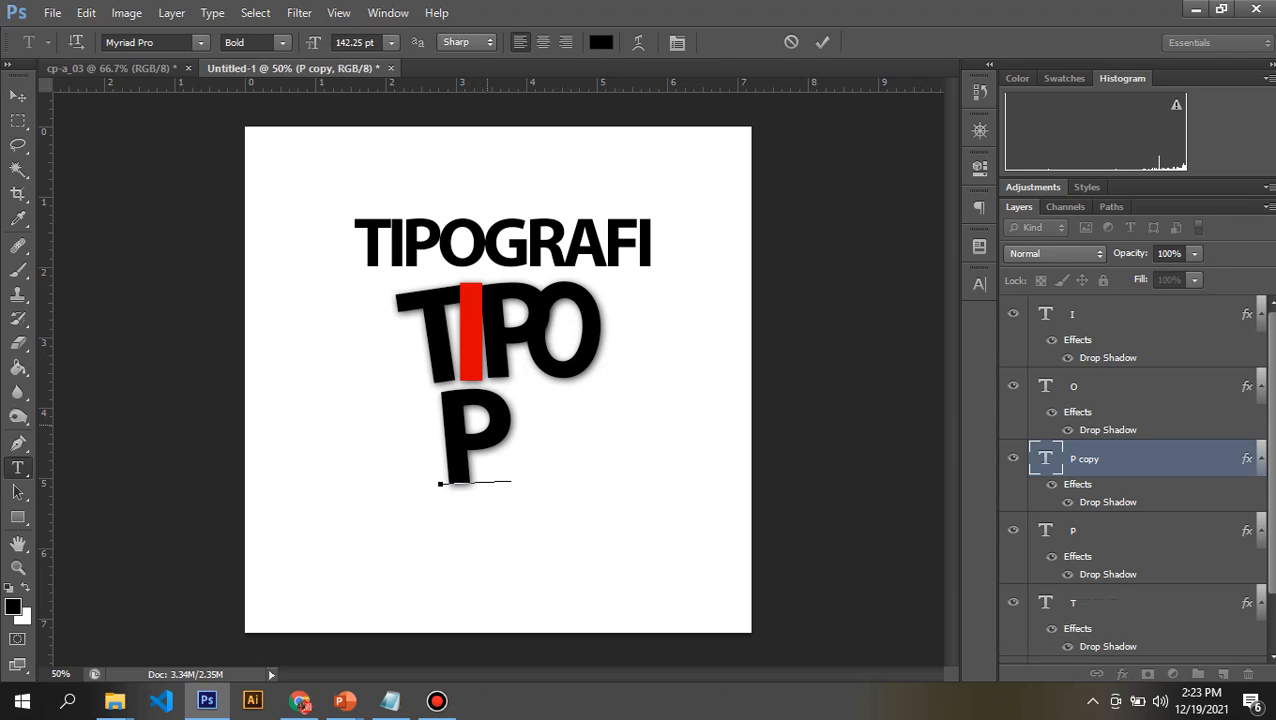
{"action": "key", "text": "Delete"}
{"action": "type", "text": "G"}
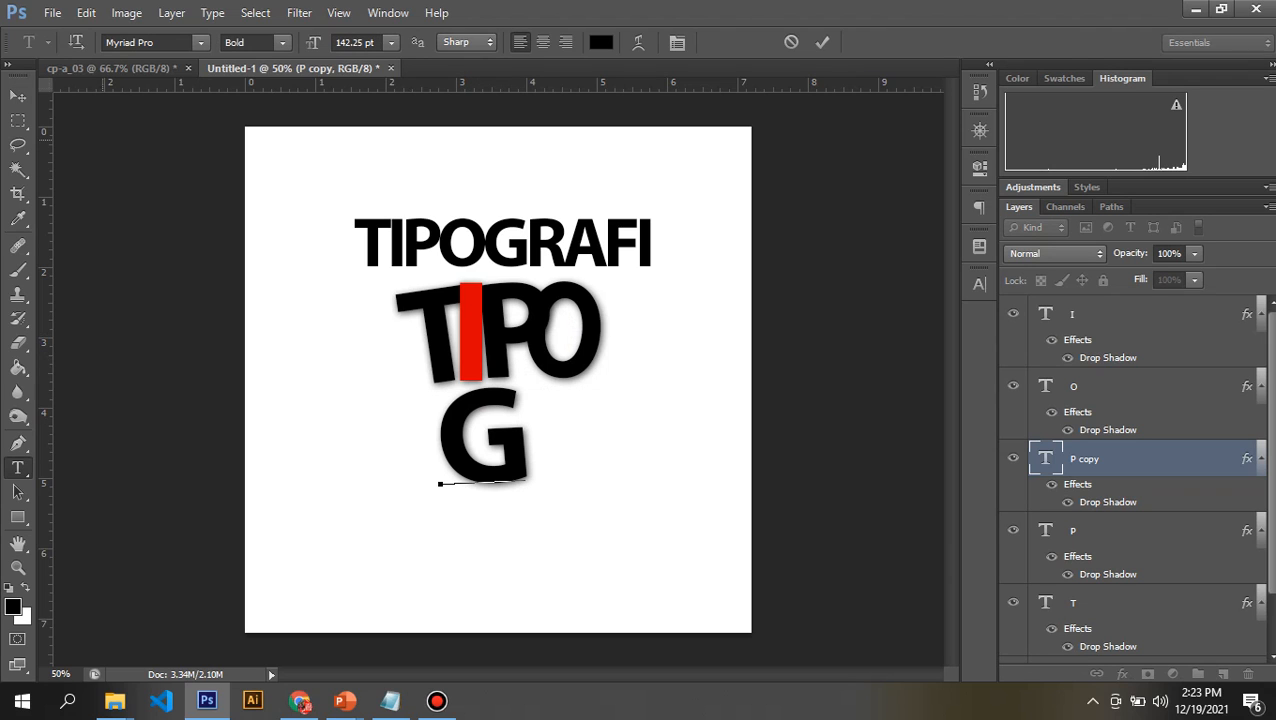
{"action": "left_click", "coordinate": [18, 95]}
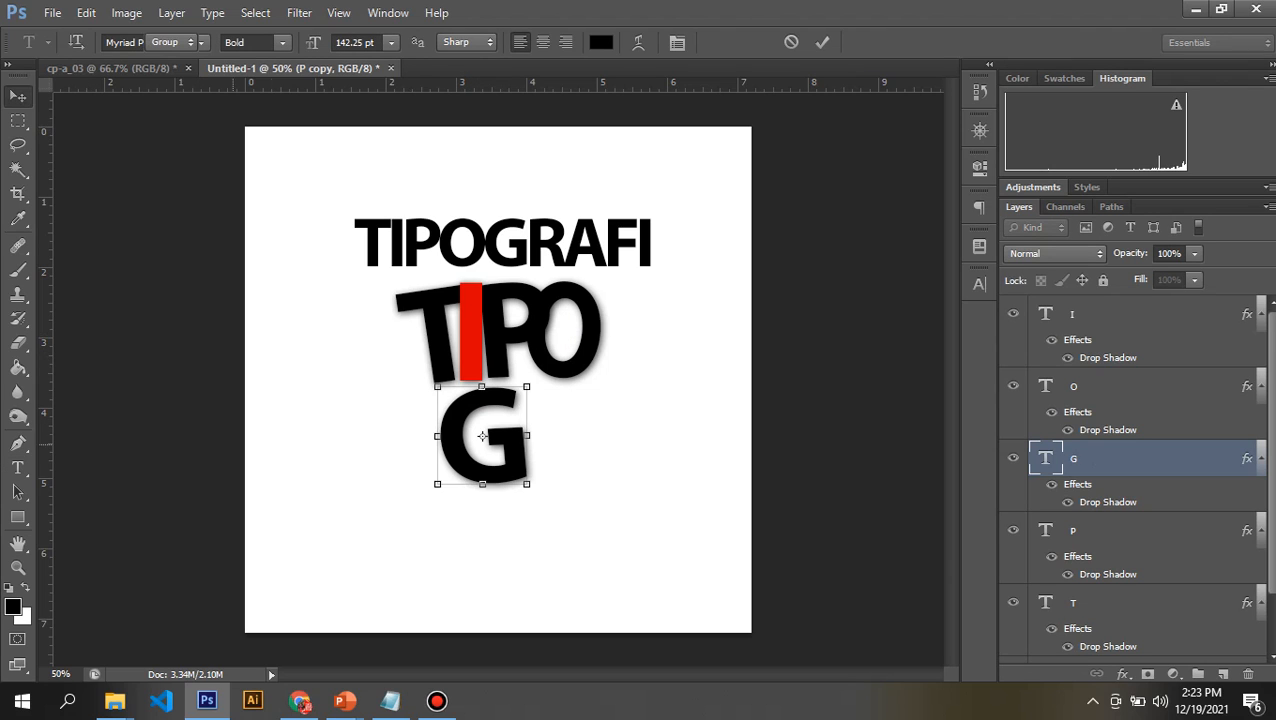
Shift the G up beneath the T and duplicate it to its right as a letter "R"
{"action": "left_click_drag", "start_coordinate": [481, 421], "coordinate": [499, 449]}
{"action": "key", "text": "t"}
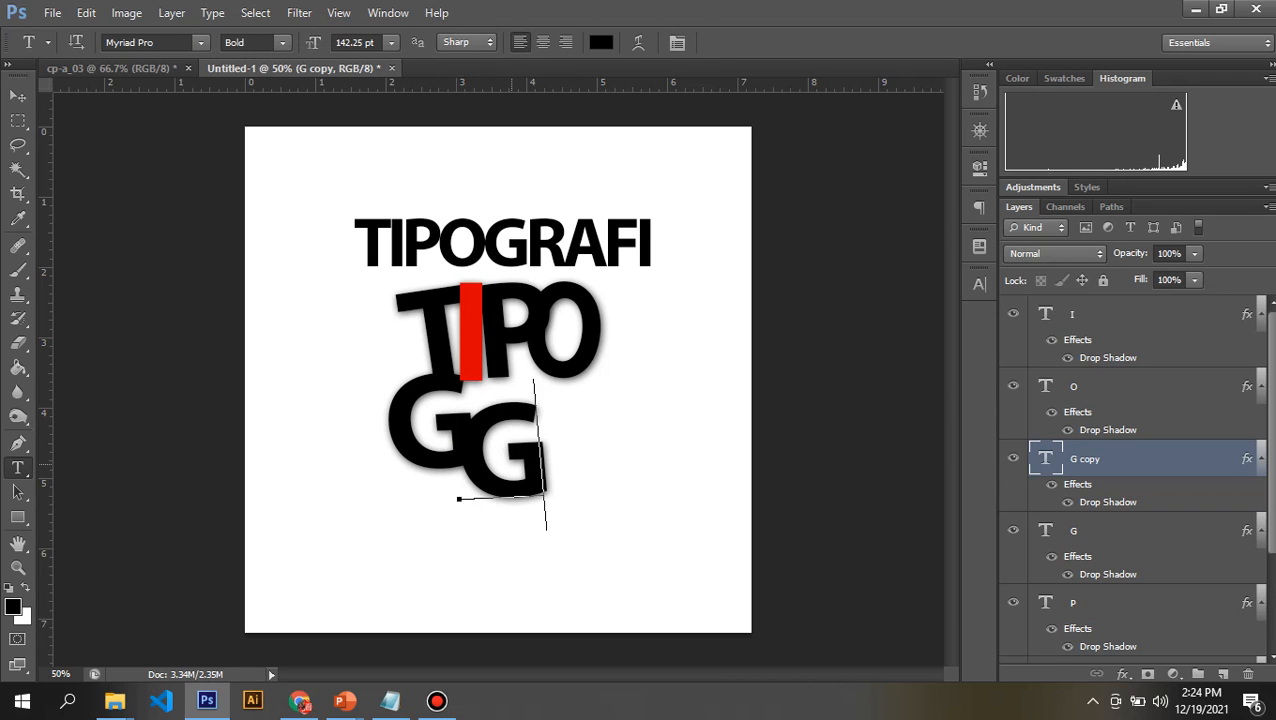
{"action": "double_click", "coordinate": [540, 450]}
{"action": "type", "text": "R"}
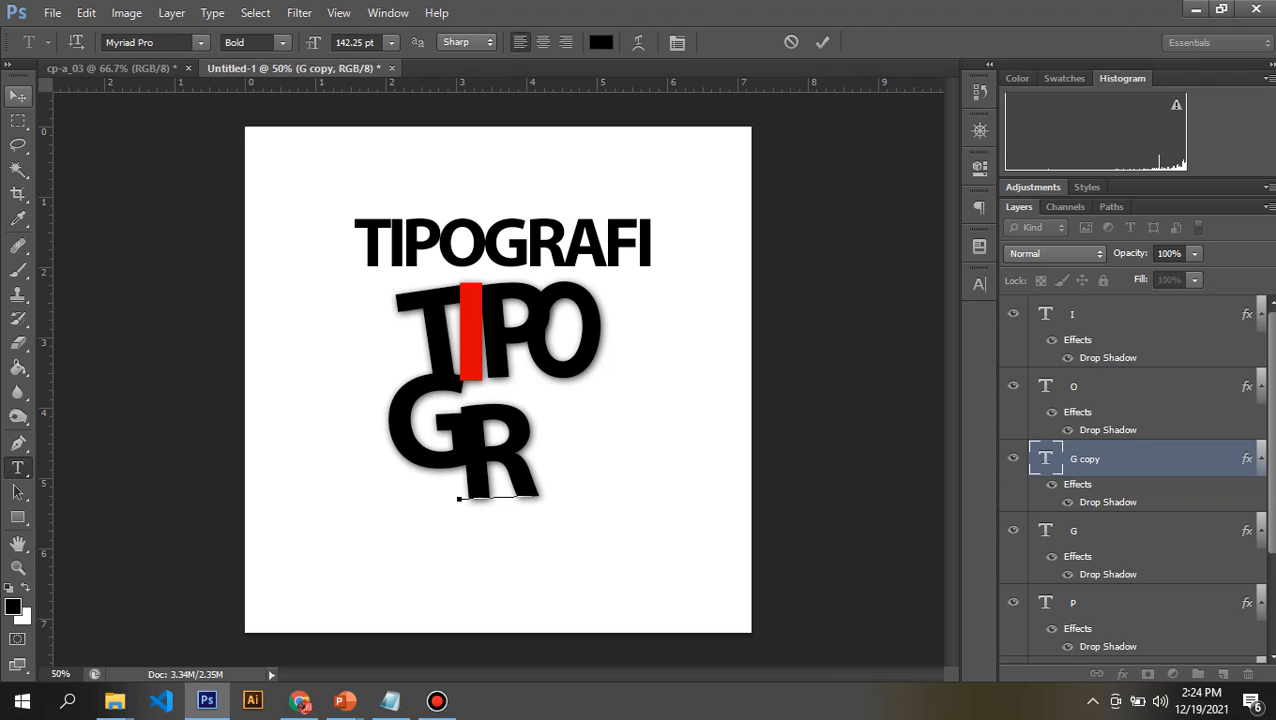
Move the R up against the G so that they overlap and rotate it about 15° clockwise
{"action": "left_click", "coordinate": [18, 95]}
{"action": "left_click_drag", "start_coordinate": [516, 471], "coordinate": [506, 440]}
{"action": "key", "text": "ctrl+t"}
{"action": "left_click_drag", "start_coordinate": [555, 335], "coordinate": [576, 356]}
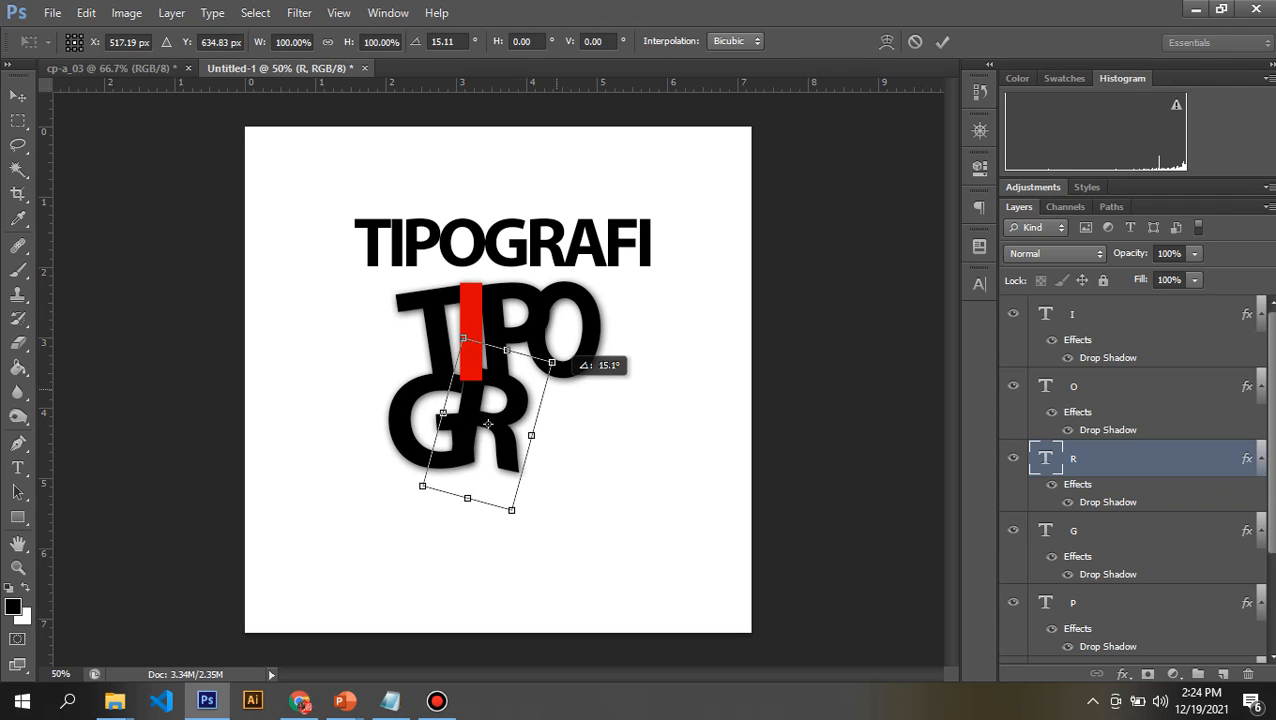
{"action": "key", "text": "Return"}
{"action": "left_click", "coordinate": [578, 422]}
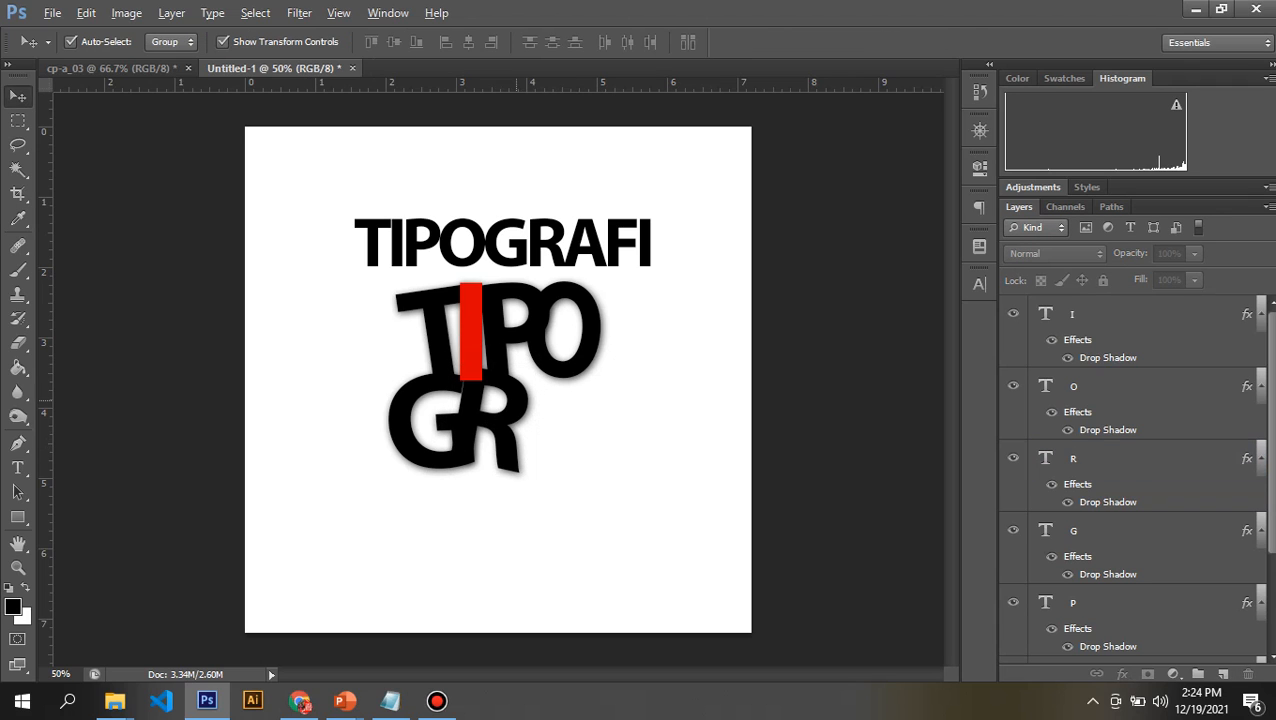
Duplicate the large P to the right of the R as a letter "A" that slightly overlaps the R
{"action": "left_click", "coordinate": [517, 402]}
{"action": "left_click", "coordinate": [569, 419]}
{"action": "left_click_drag", "start_coordinate": [520, 330], "coordinate": [557, 427]}
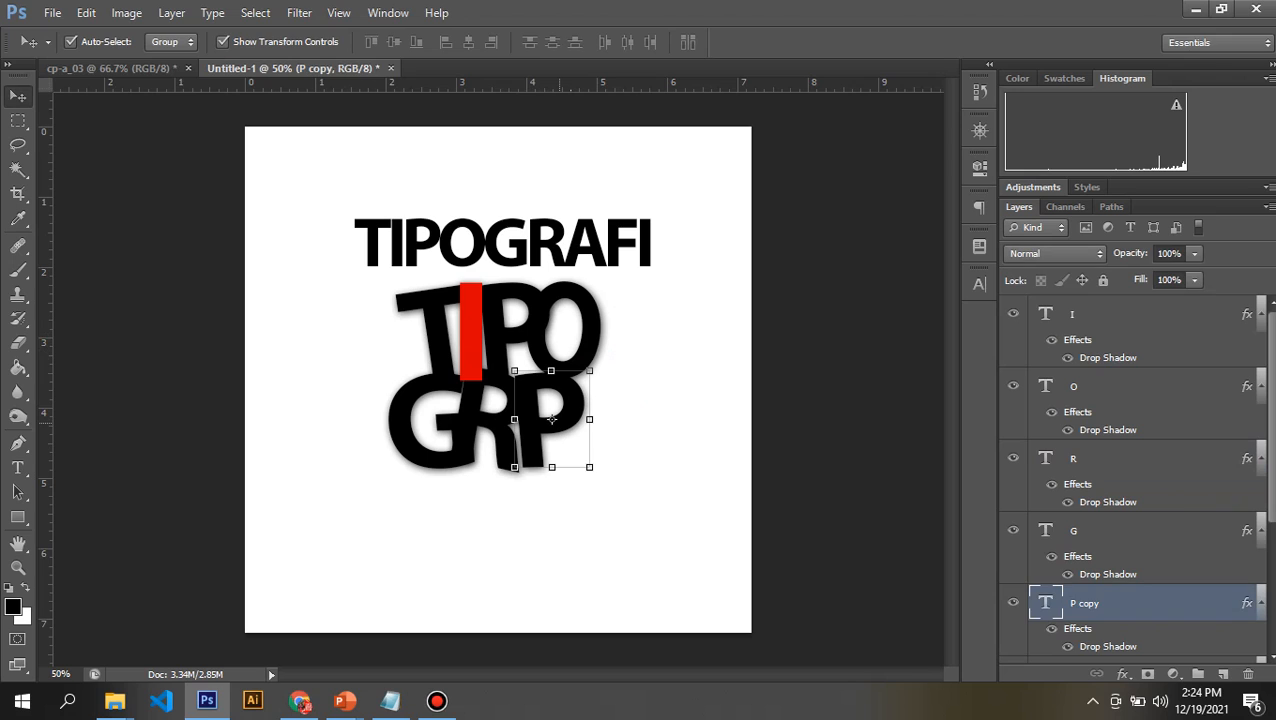
{"action": "key", "text": "t"}
{"action": "double_click", "coordinate": [545, 420]}
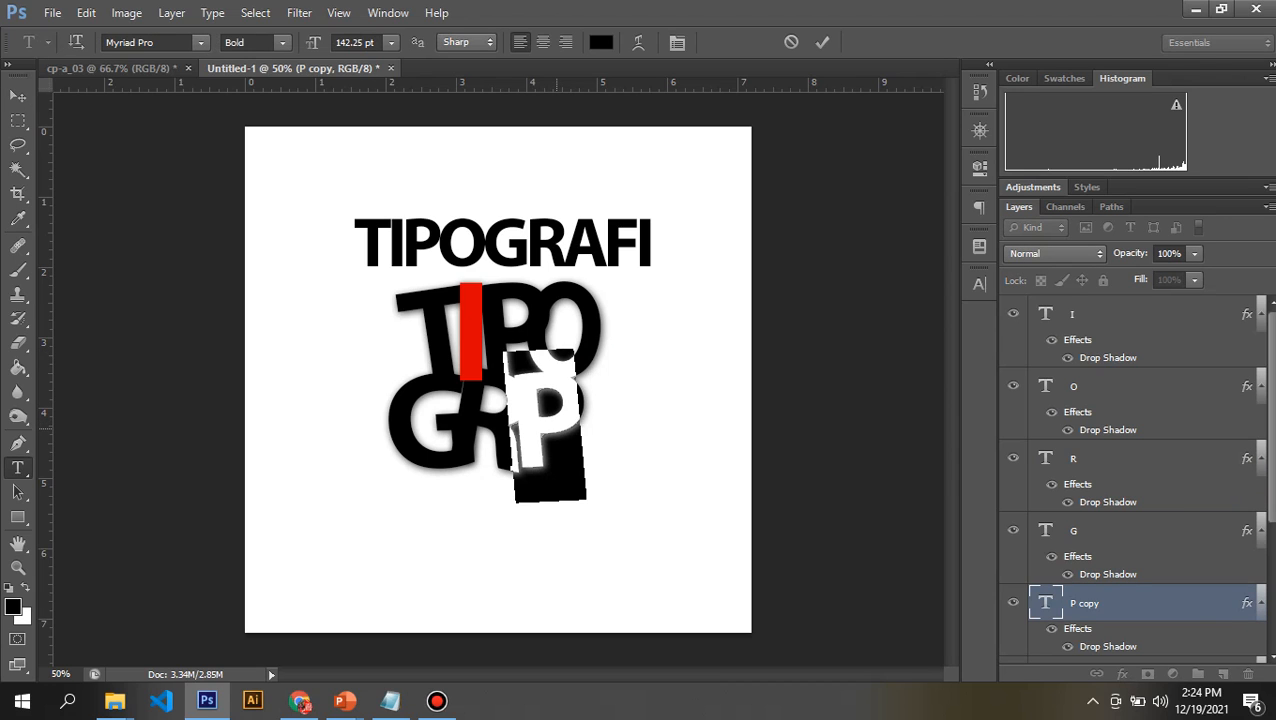
{"action": "type", "text": "A"}
{"action": "key", "text": "ctrl"}
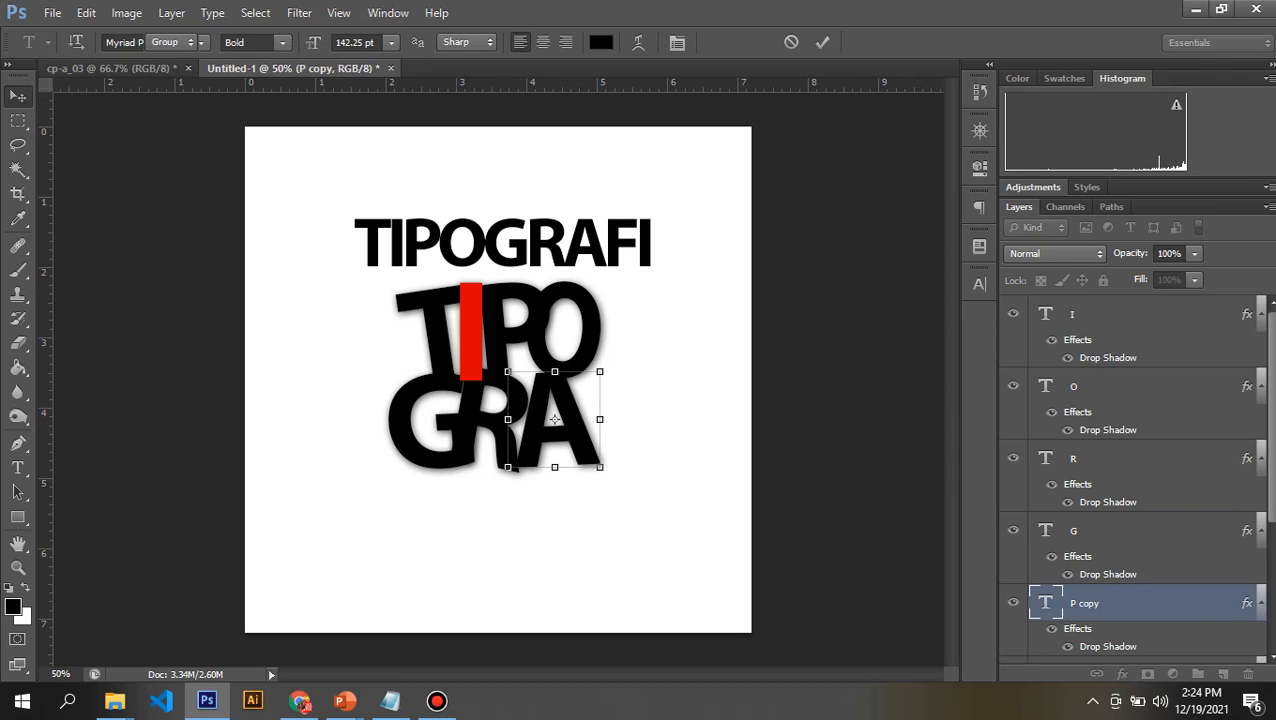
{"action": "left_click_drag", "start_coordinate": [566, 448], "coordinate": [559, 447]}
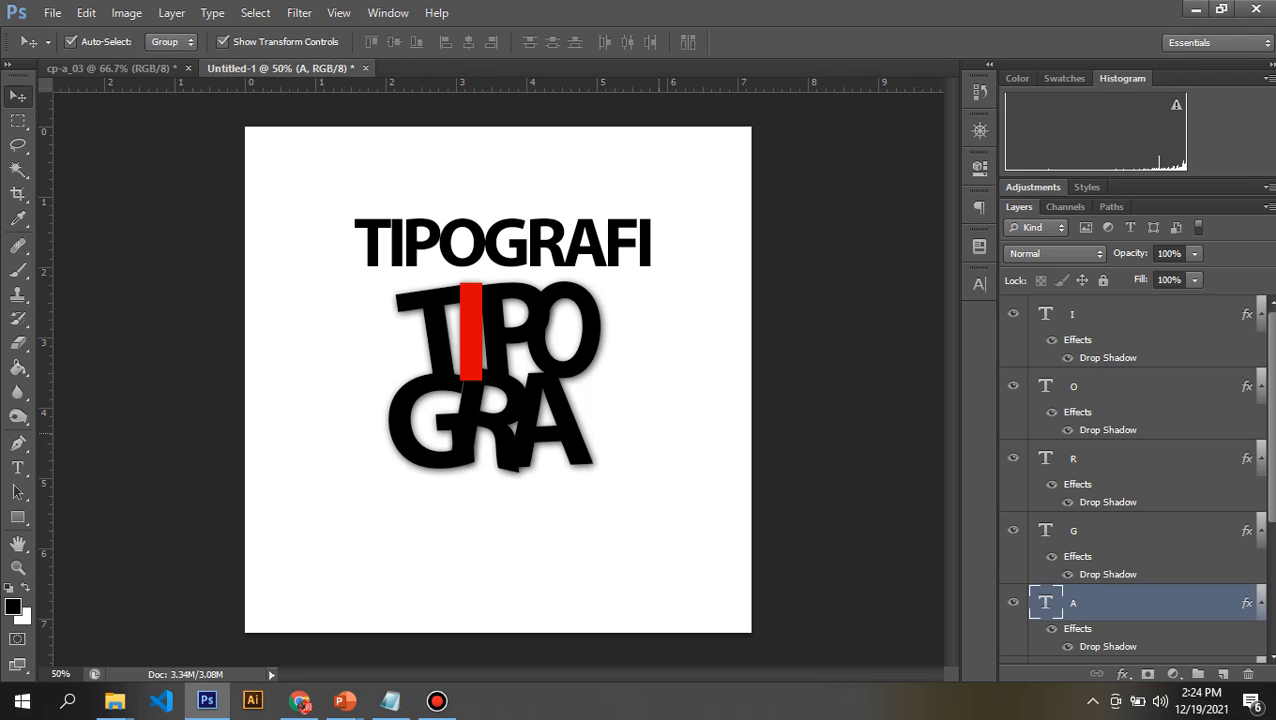
{"action": "left_click", "coordinate": [659, 433]}
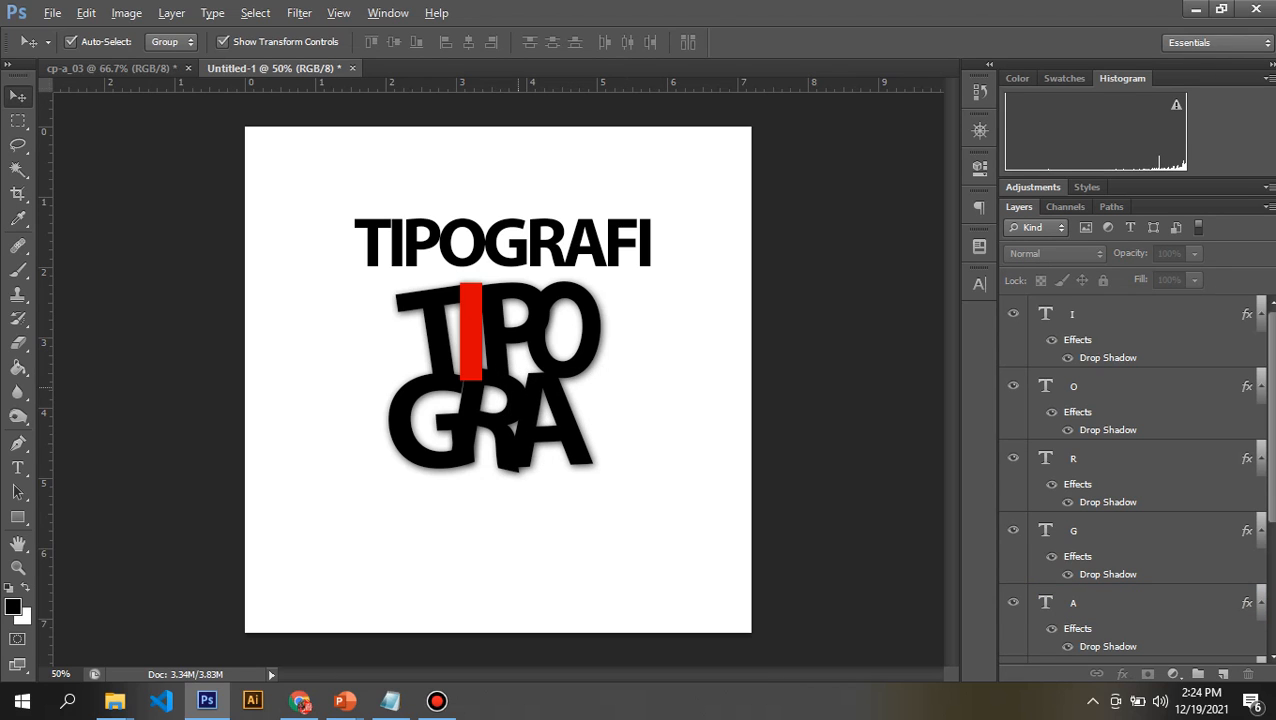
Duplicate the red letter I below and to the right of the A and change the copy's text to "F"
{"action": "left_click_drag", "start_coordinate": [470, 330], "coordinate": [604, 472]}
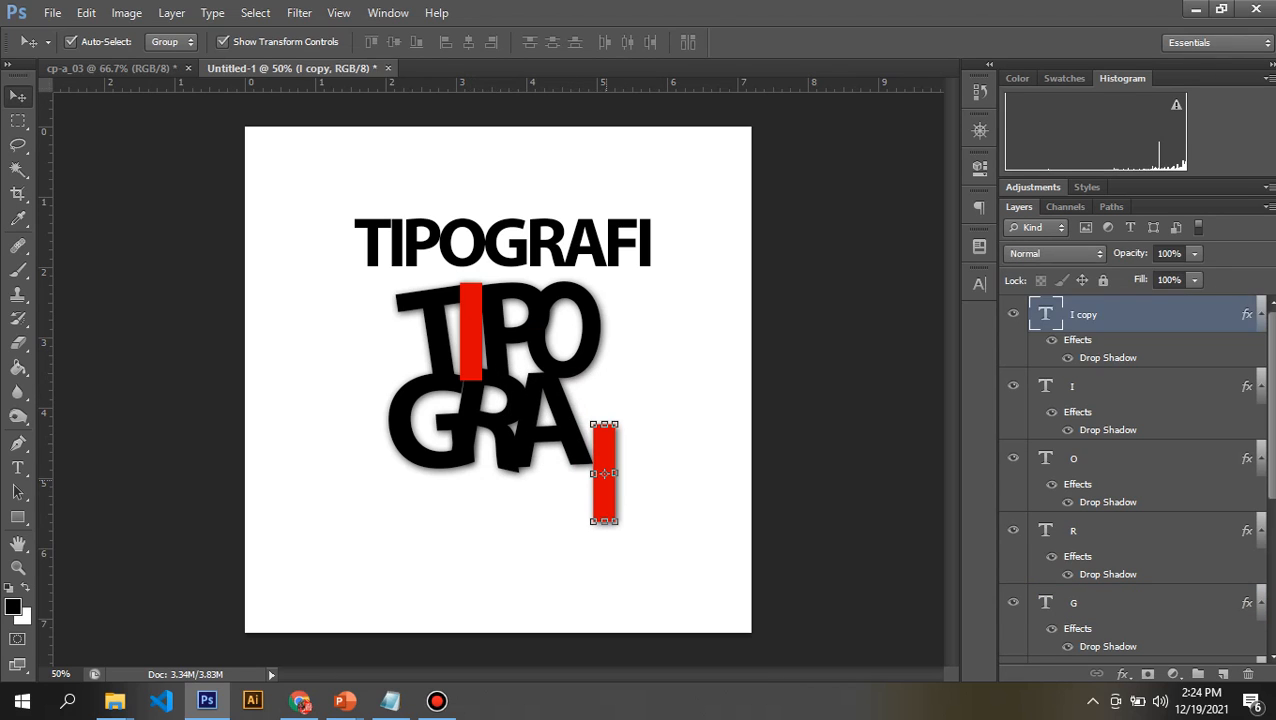
{"action": "key", "text": "t"}
{"action": "left_click", "coordinate": [584, 521]}
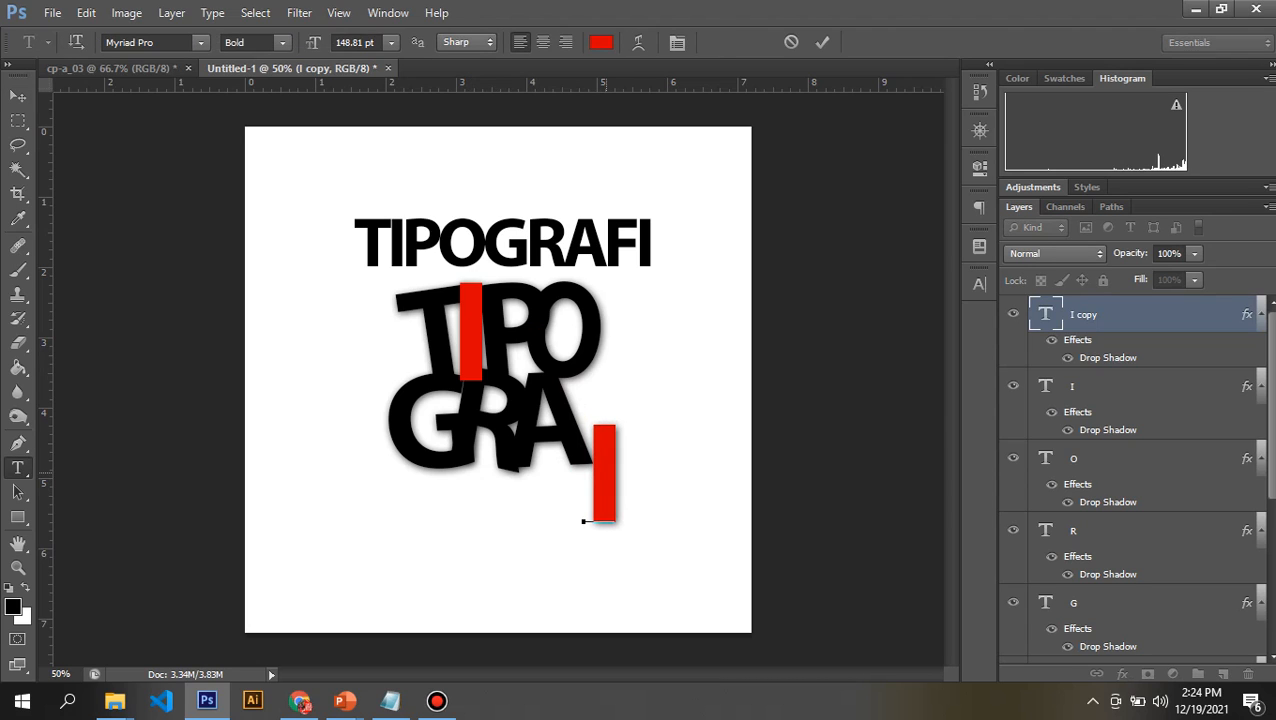
{"action": "key", "text": "BackSpace"}
{"action": "type", "text": "F"}
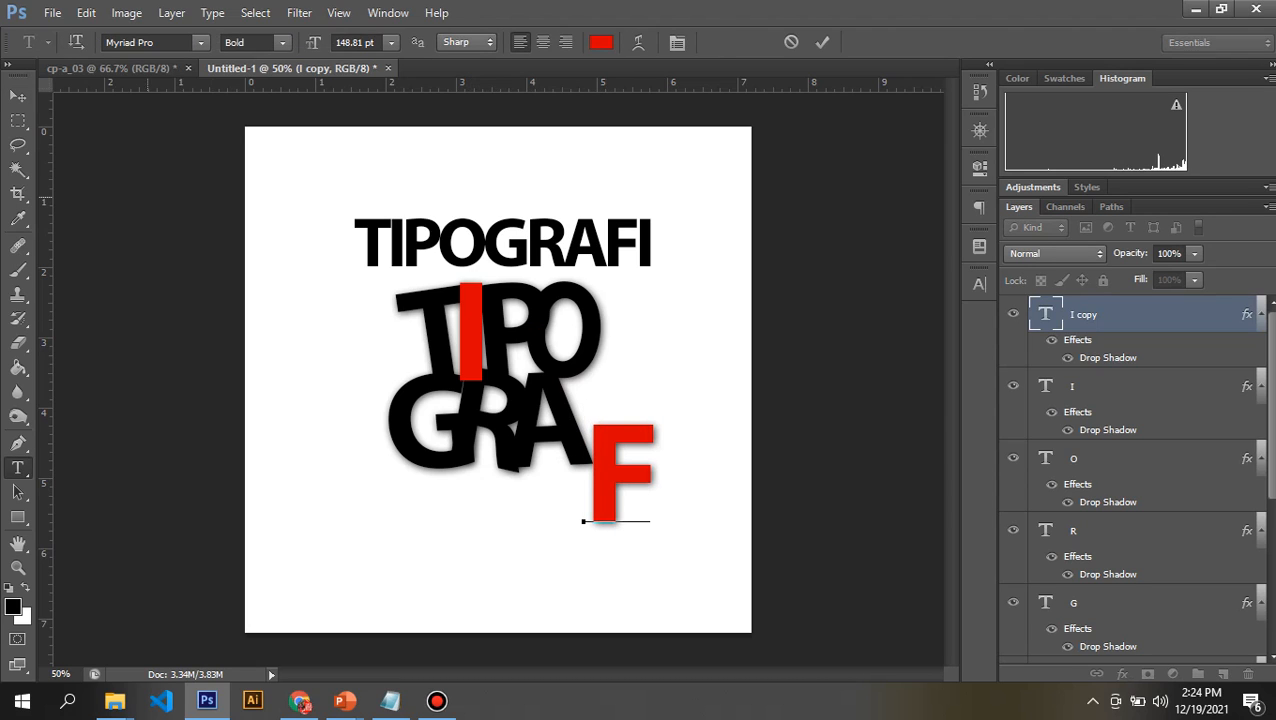
{"action": "key", "text": "ctrl+Return"}
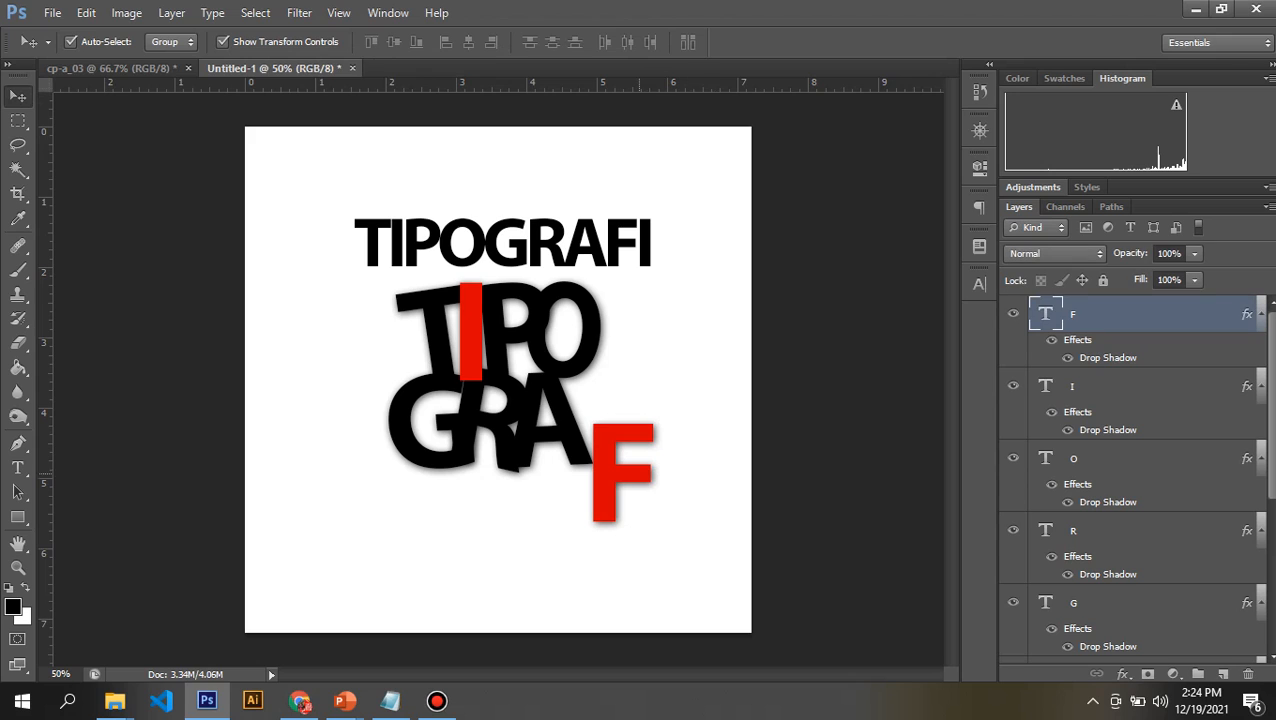
Move the red F up against the A and rotate it about 8.7° counterclockwise
{"action": "left_click_drag", "start_coordinate": [622, 473], "coordinate": [603, 420]}
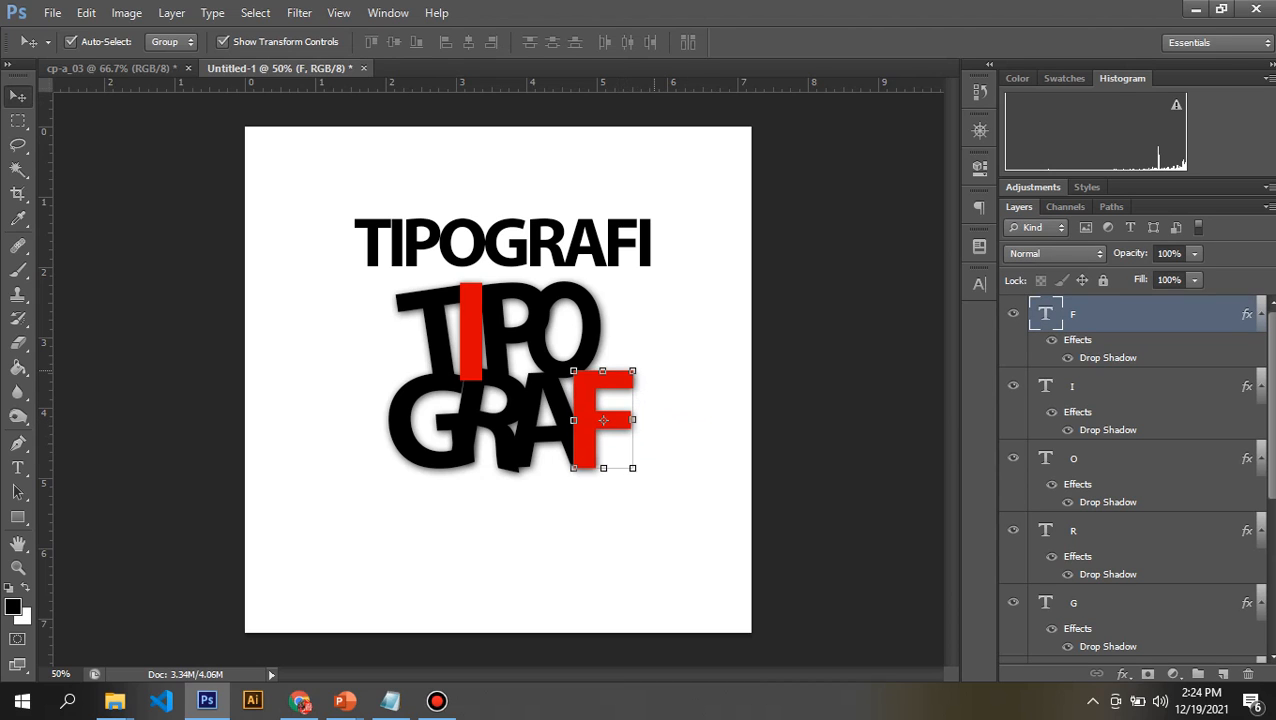
{"action": "left_click_drag", "start_coordinate": [654, 371], "coordinate": [649, 362]}
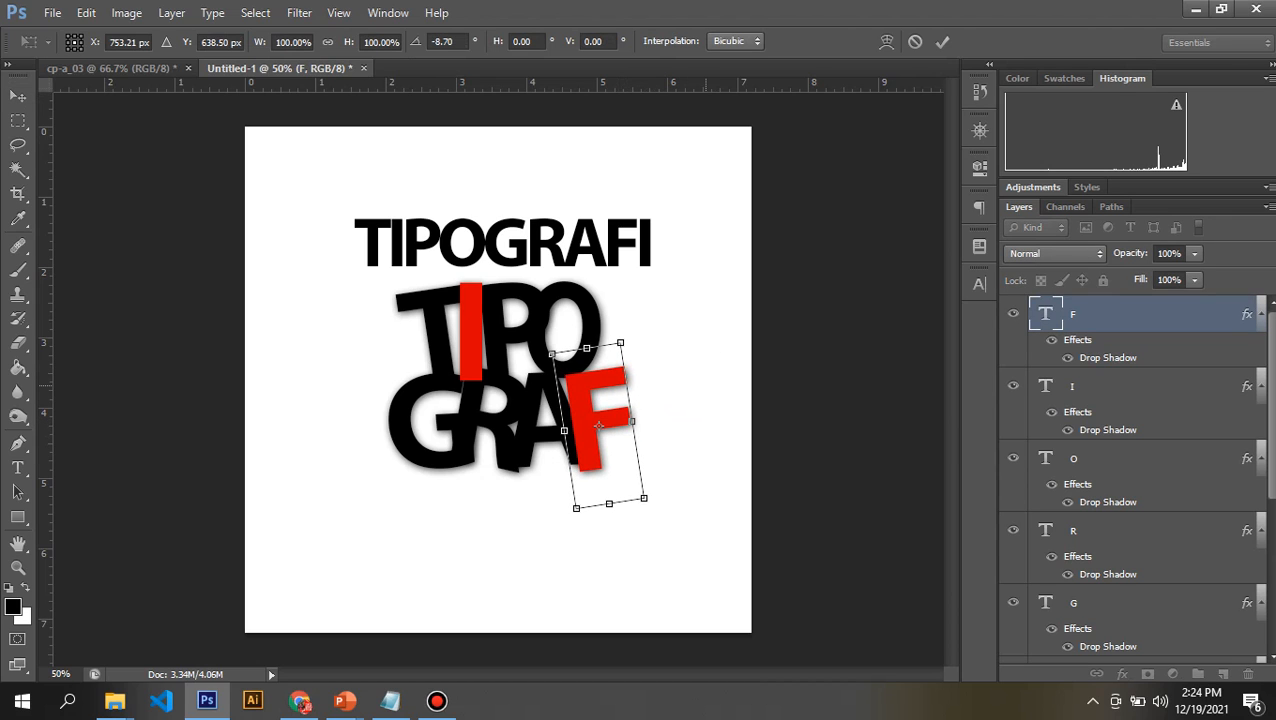
{"action": "key", "text": "Return"}
Duplicate the black A to the right of the red F and change the copy's text to "I"
{"action": "left_click", "coordinate": [567, 558]}
{"action": "left_click_drag", "start_coordinate": [540, 423], "coordinate": [641, 423]}
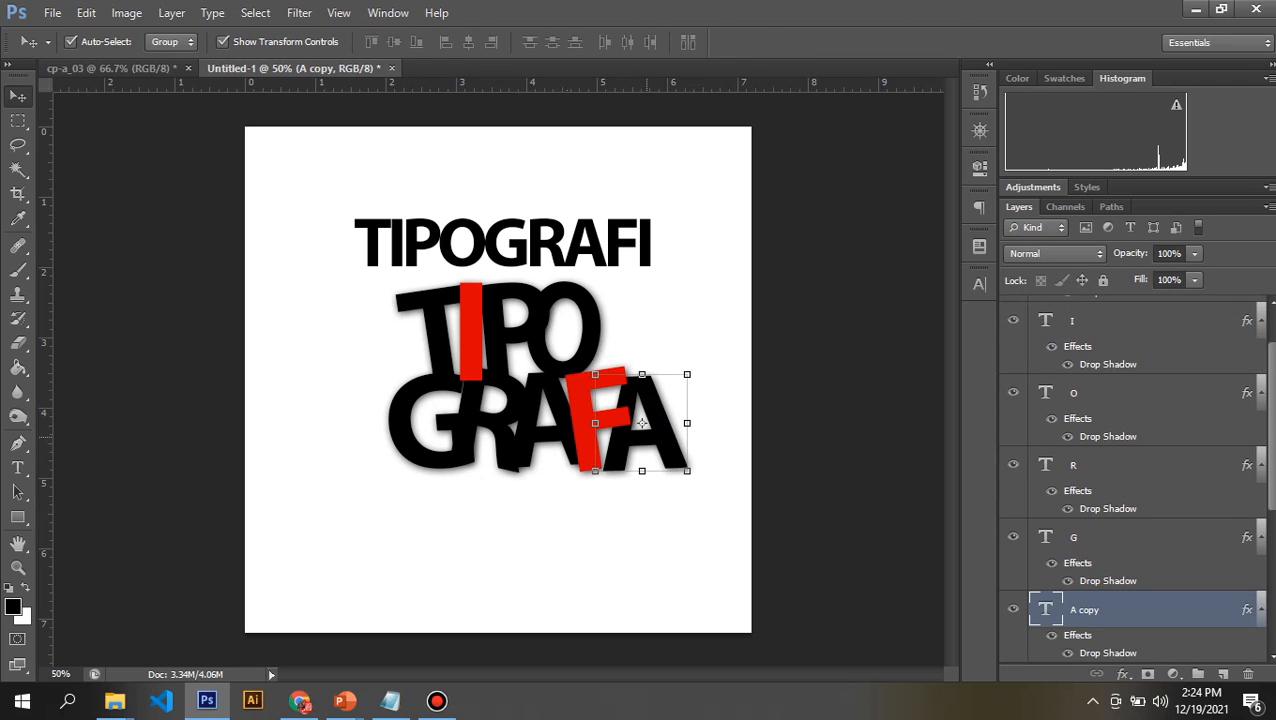
{"action": "key", "text": "t"}
{"action": "left_click", "coordinate": [662, 437]}
{"action": "key", "text": "ctrl+a"}
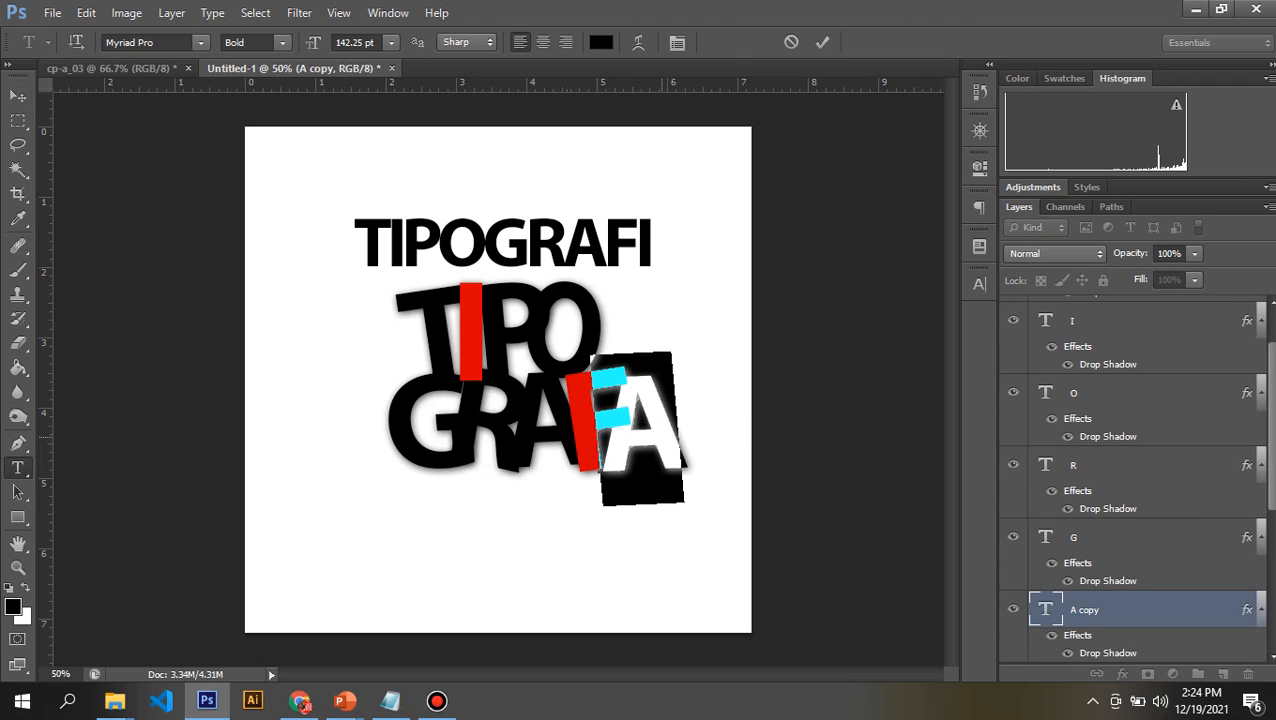
{"action": "type", "text": "I"}
{"action": "key", "text": "ctrl+Return"}
{"action": "key", "text": "v"}
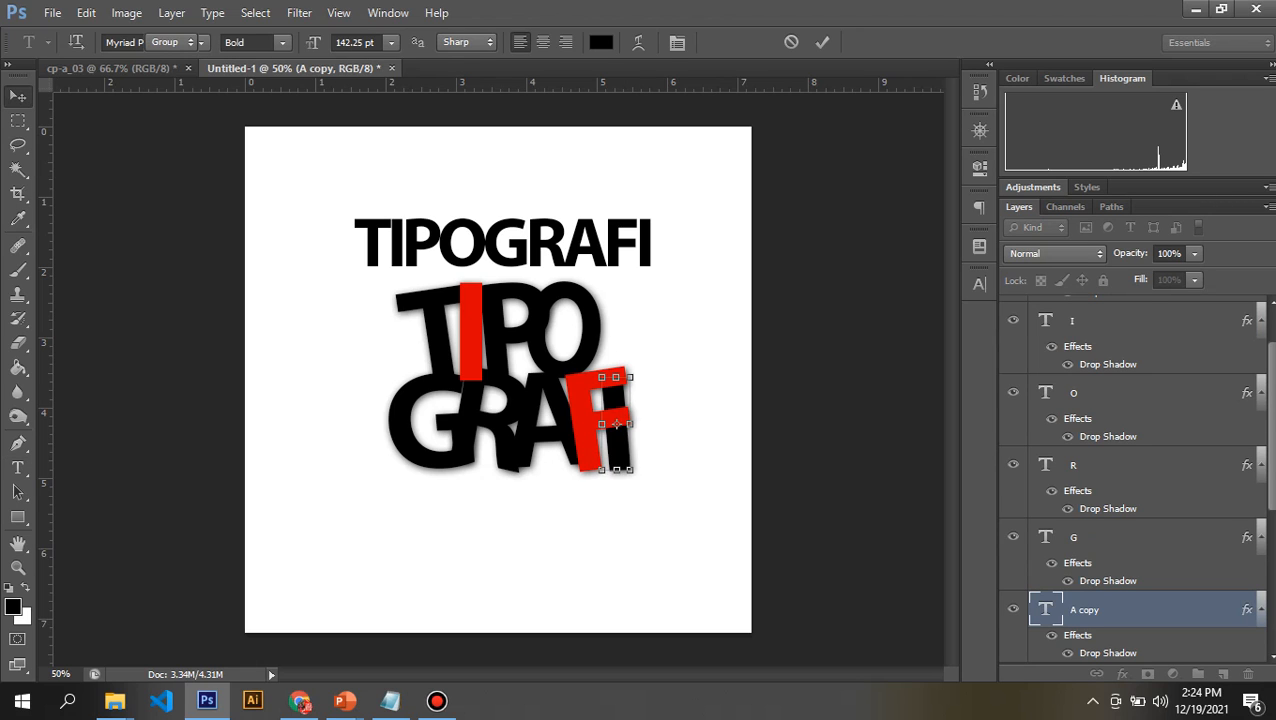
Shift the red F slightly left, place the black I close beside it and rotate the I about 12.3° clockwise
{"action": "left_click_drag", "start_coordinate": [617, 424], "coordinate": [617, 465]}
{"action": "left_click", "coordinate": [662, 452]}
{"action": "right_click", "coordinate": [631, 445]}
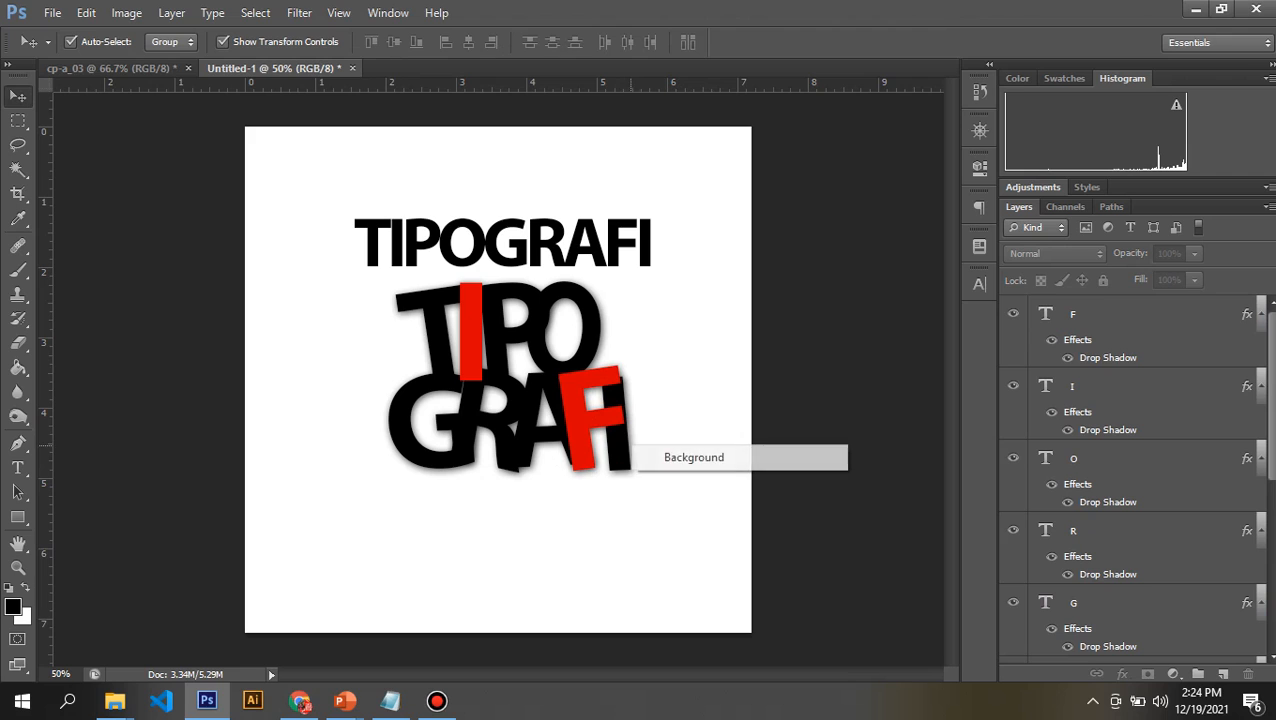
{"action": "right_click", "coordinate": [612, 450]}
{"action": "left_click", "coordinate": [650, 484]}
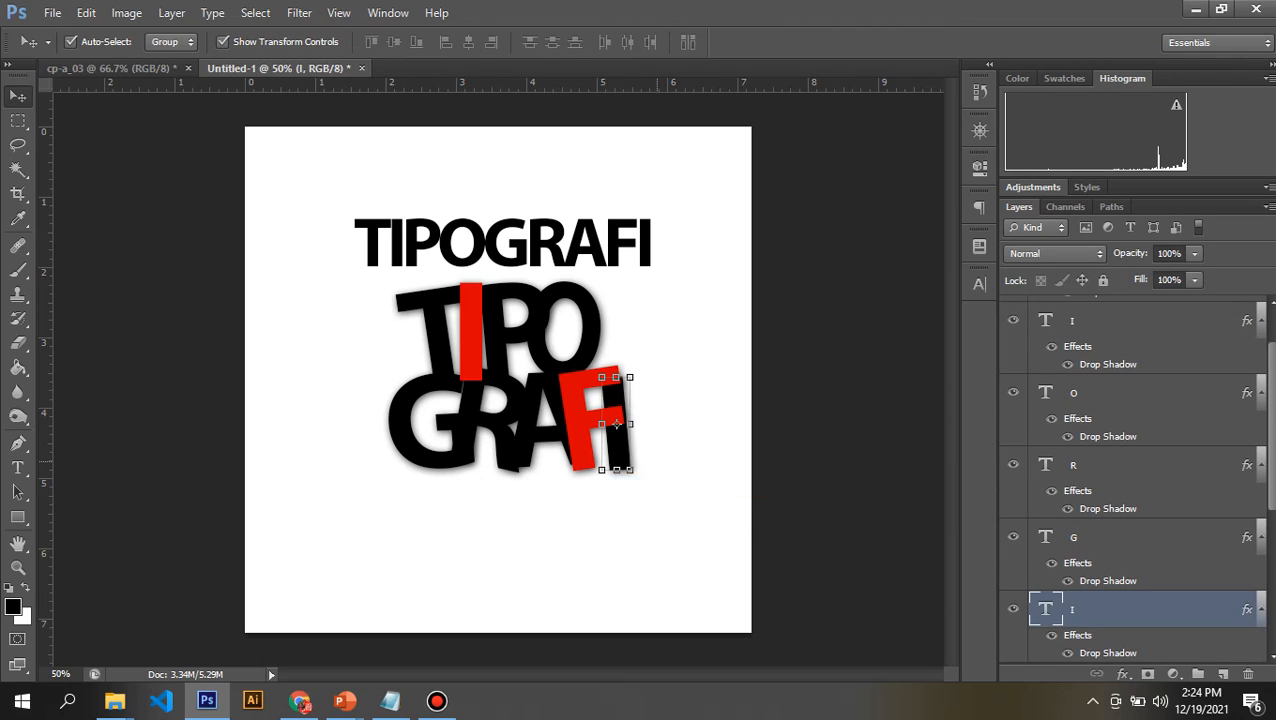
{"action": "left_click_drag", "start_coordinate": [616, 424], "coordinate": [628, 424]}
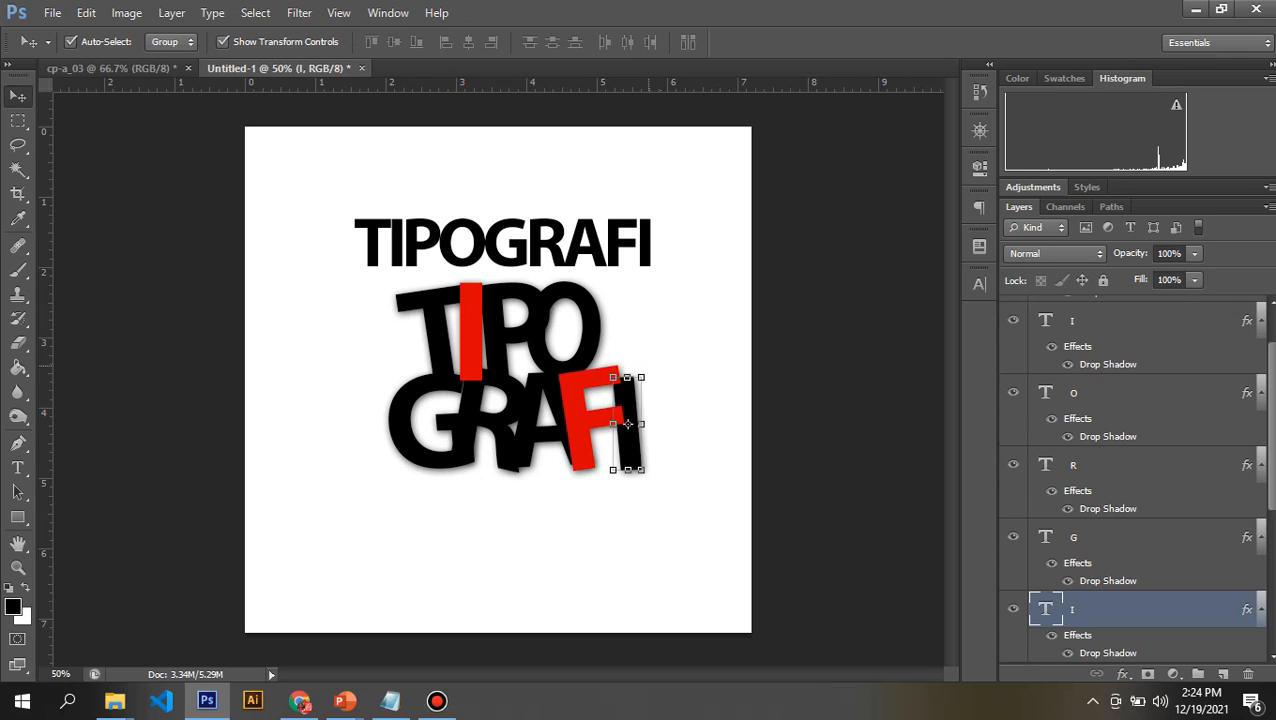
{"action": "left_click_drag", "start_coordinate": [656, 366], "coordinate": [673, 376]}
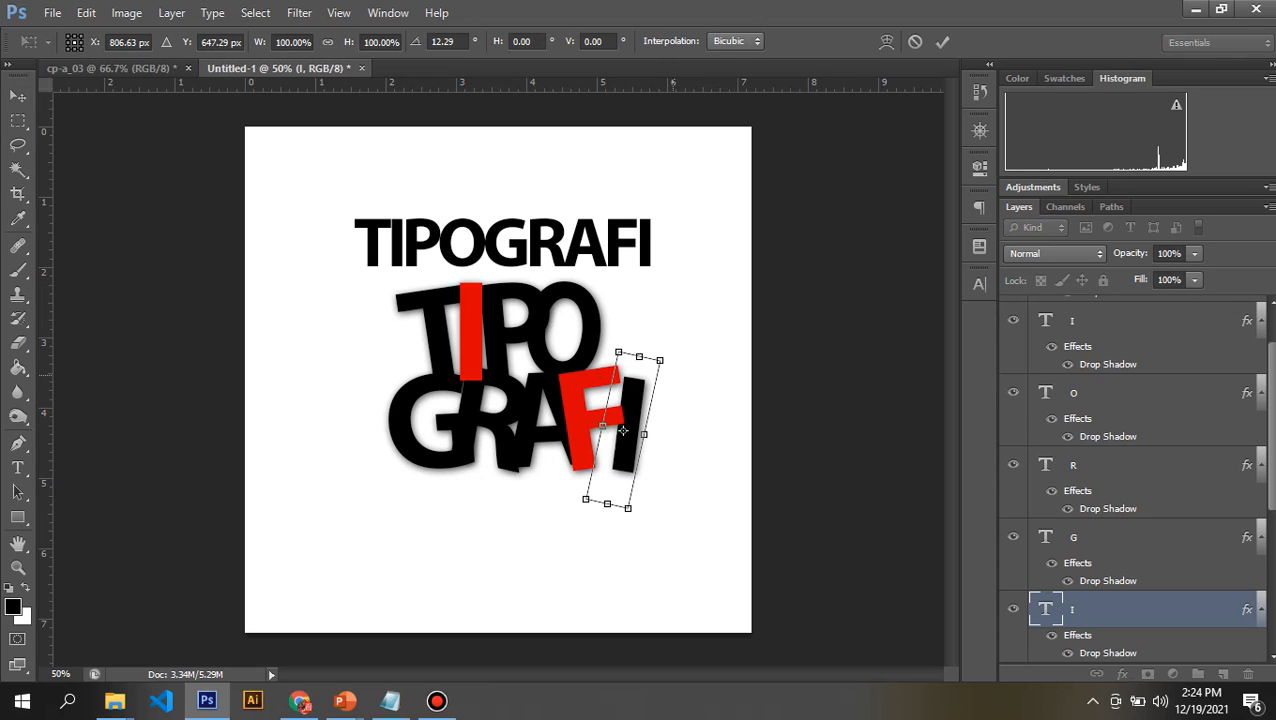
{"action": "key", "text": "Return"}
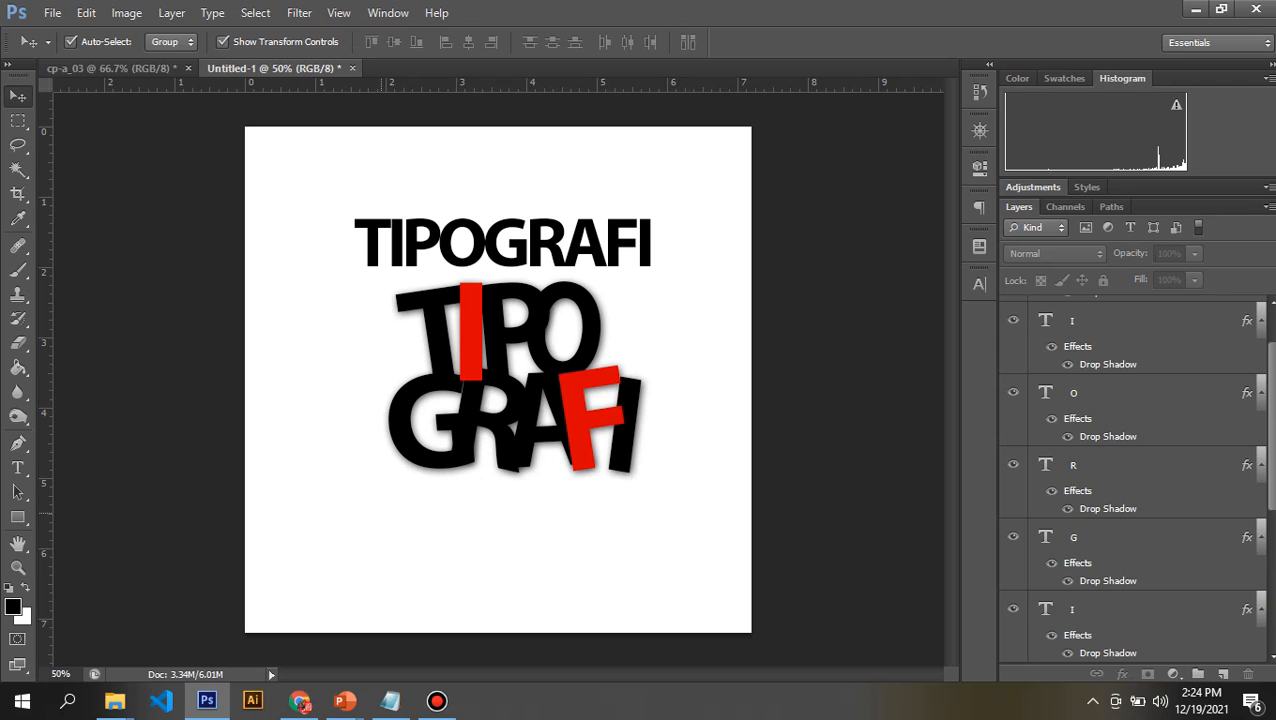
Move all the letters of the two-row lettering together slightly to the left under the heading
{"action": "left_click_drag", "start_coordinate": [379, 513], "coordinate": [698, 313]}
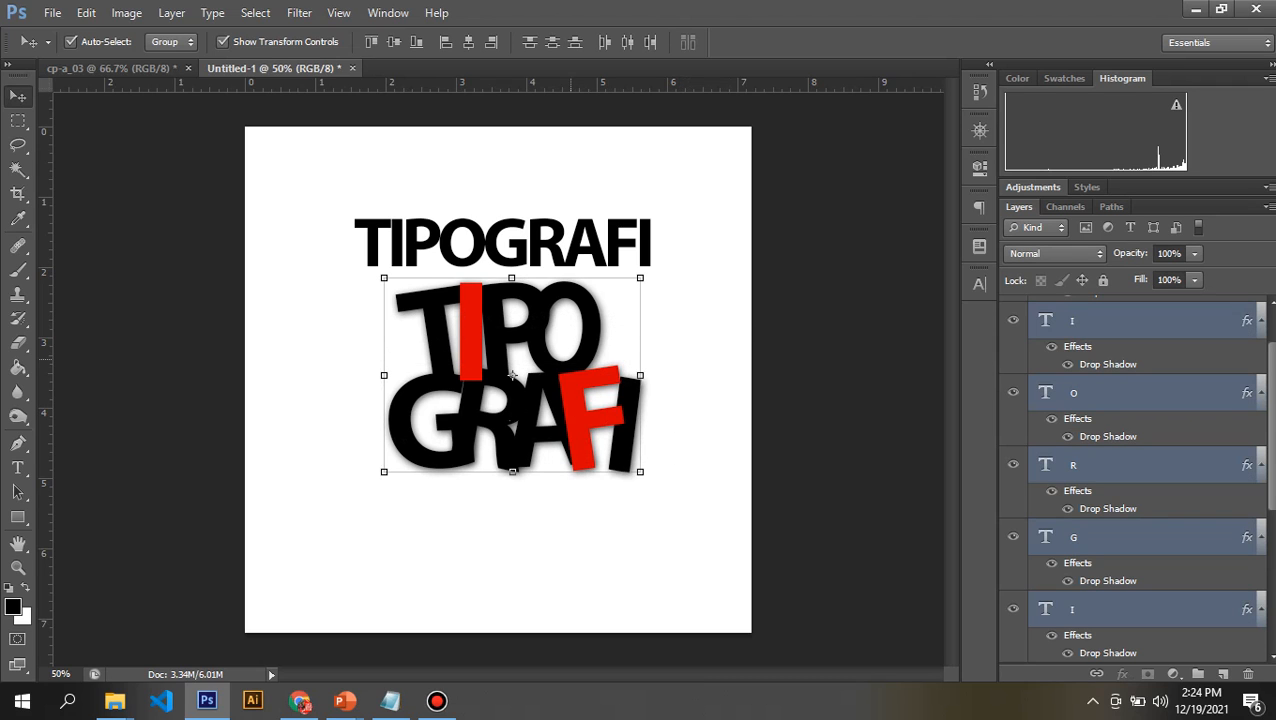
{"action": "left_click_drag", "start_coordinate": [512, 375], "coordinate": [502, 375]}
{"action": "left_click", "coordinate": [686, 412]}
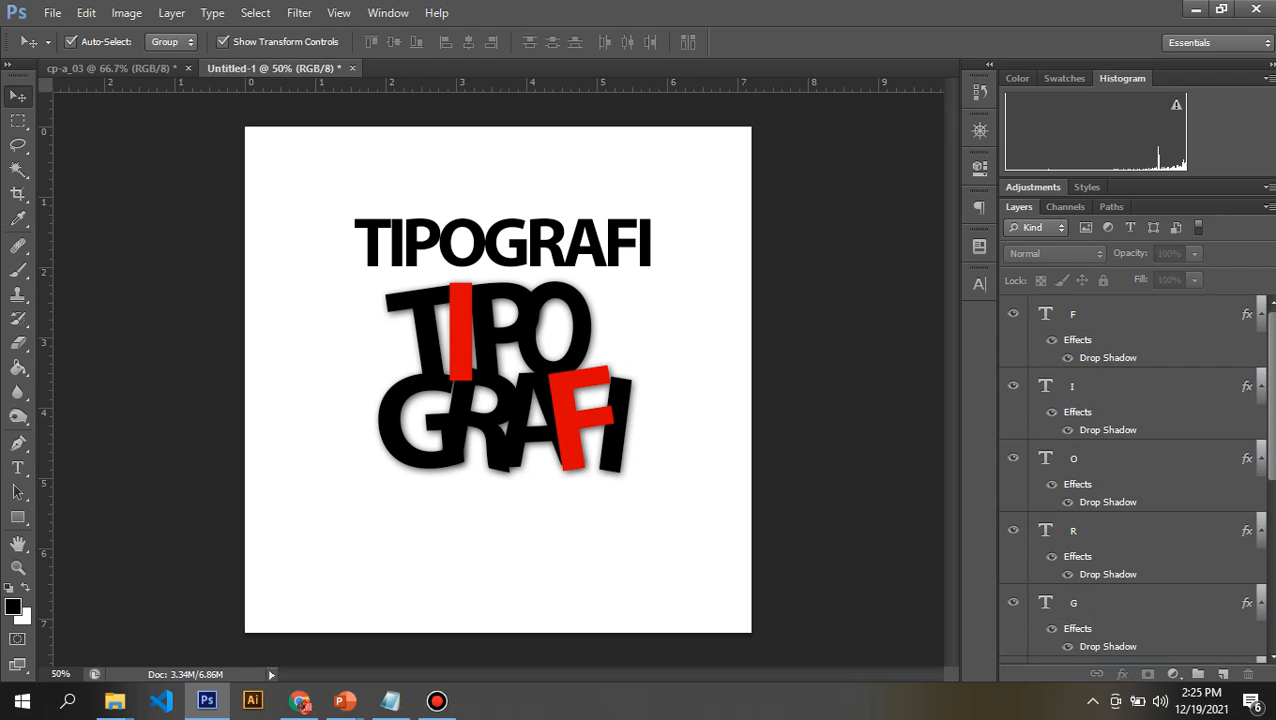
Group all the individual letter layers of the two-row lettering and nudge the group slightly down
{"action": "left_click_drag", "start_coordinate": [313, 307], "coordinate": [640, 470]}
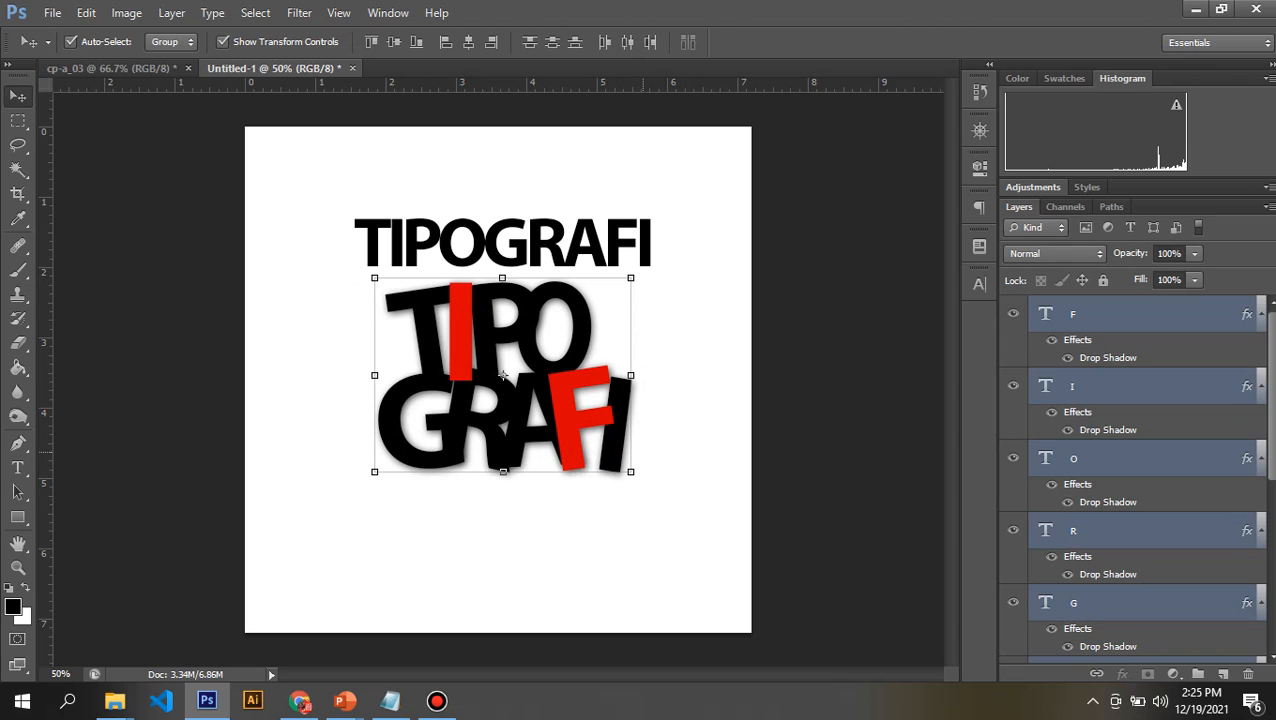
{"action": "right_click", "coordinate": [1113, 314]}
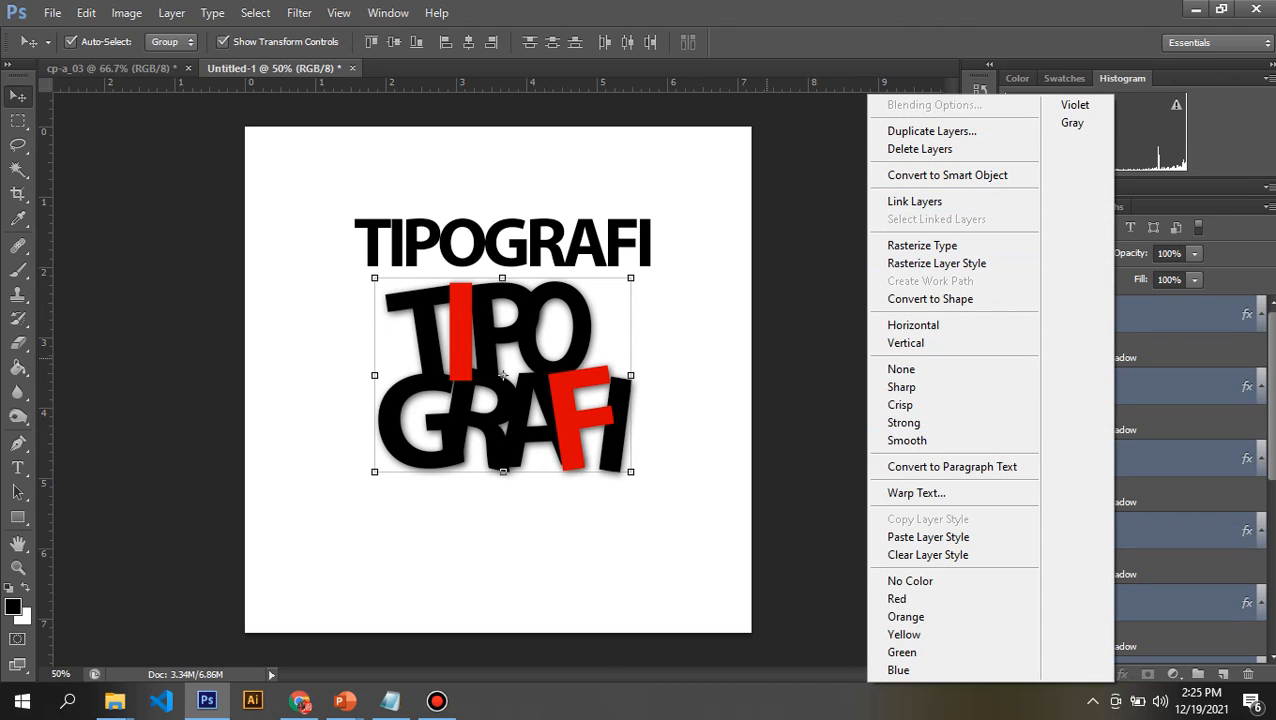
{"action": "key", "text": "Escape"}
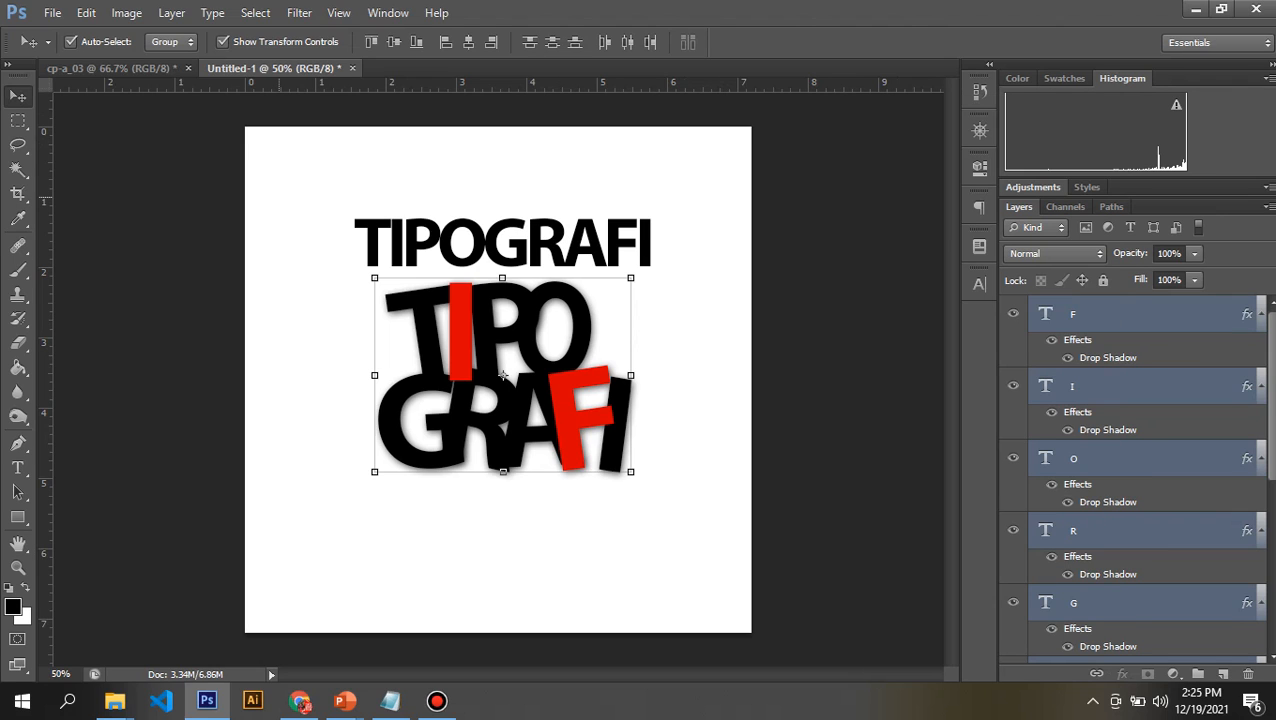
{"action": "key", "text": "ctrl+g"}
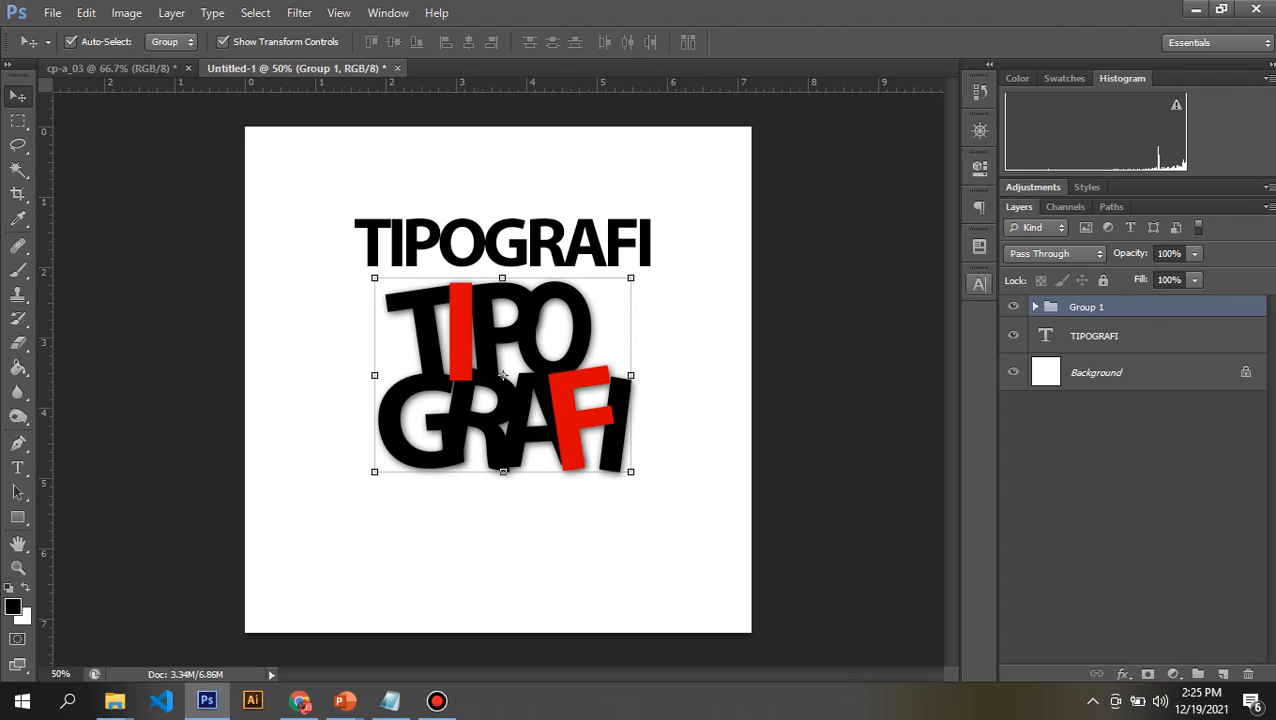
{"action": "left_click", "coordinate": [536, 368]}
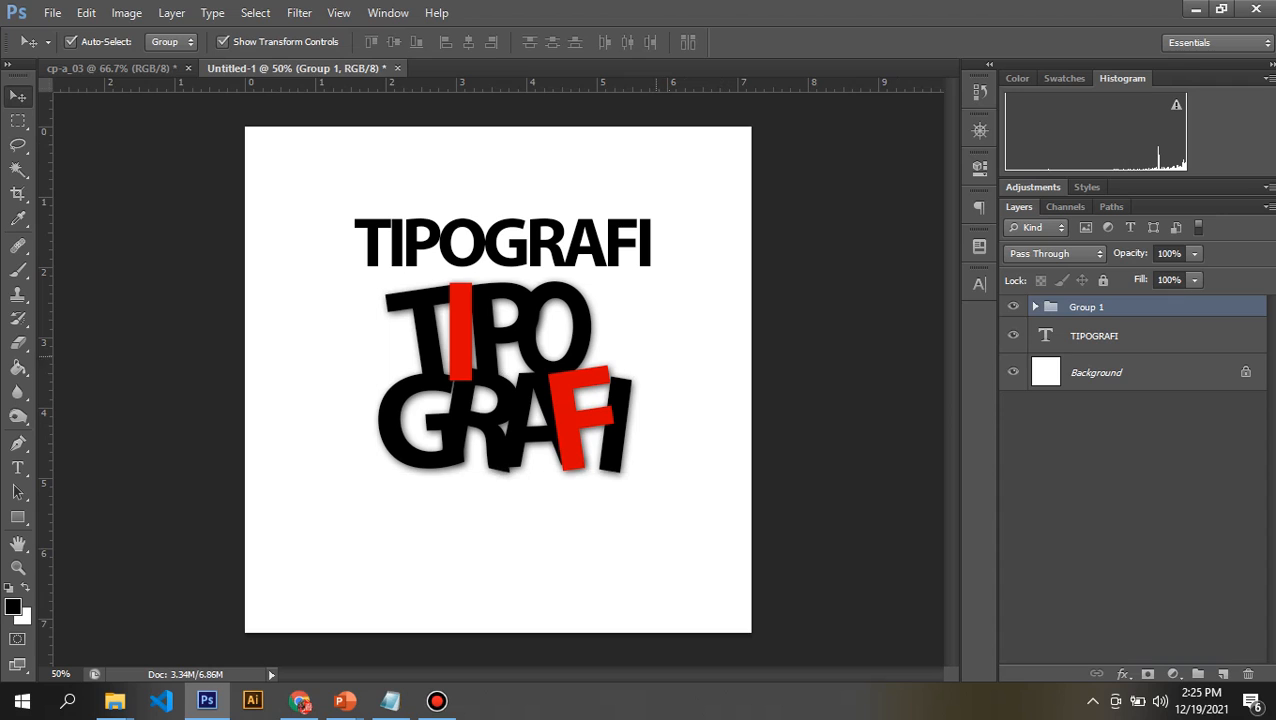
{"action": "mouse_move", "coordinate": [536, 376]}
{"action": "left_mouse_down"}
{"action": "mouse_move", "coordinate": [521, 365]}
{"action": "mouse_move", "coordinate": [536, 379]}
{"action": "left_mouse_up"}
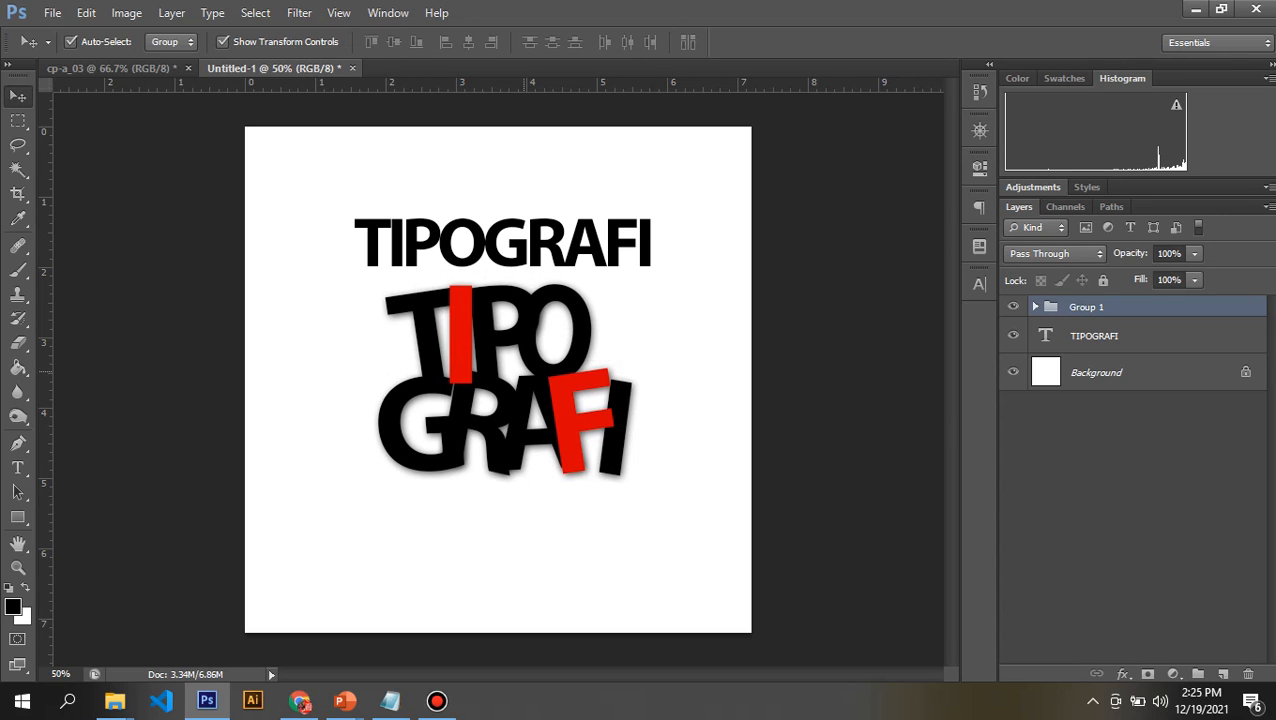
{"action": "left_click", "coordinate": [688, 256]}
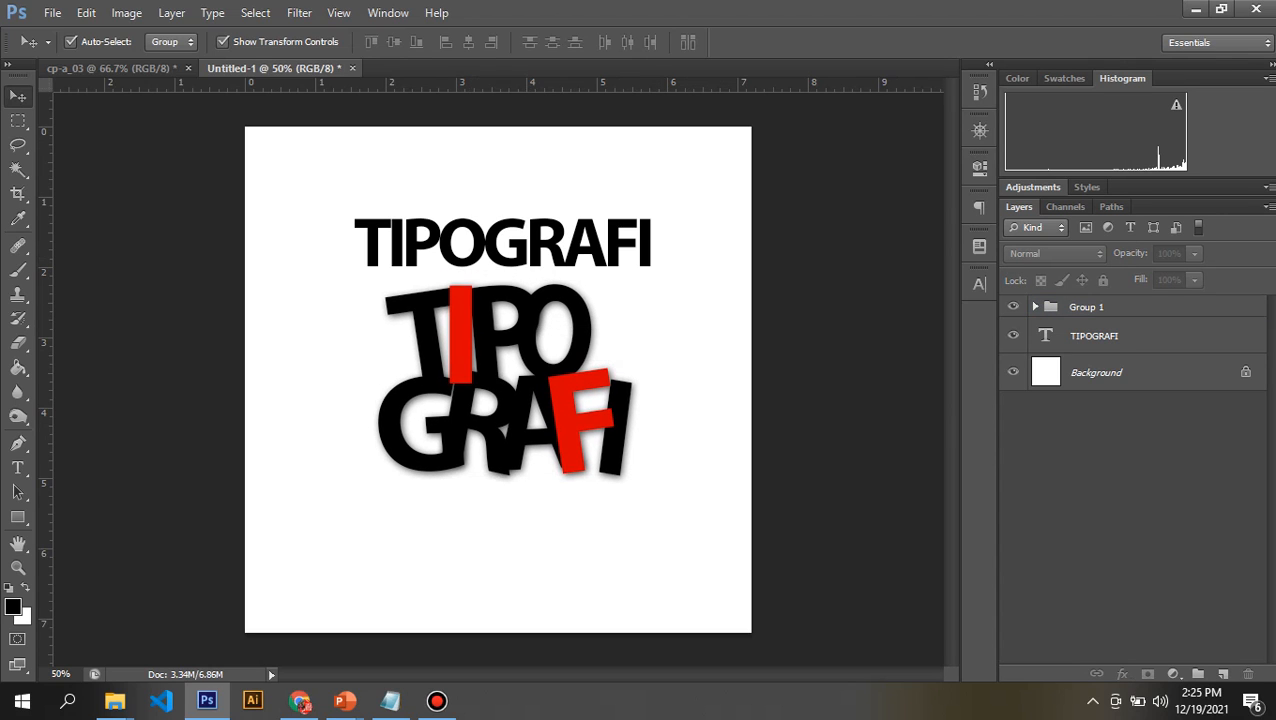
Center the lettering group and the TIPOGRAFI heading horizontally on the Background layer
{"action": "left_click", "coordinate": [503, 378]}
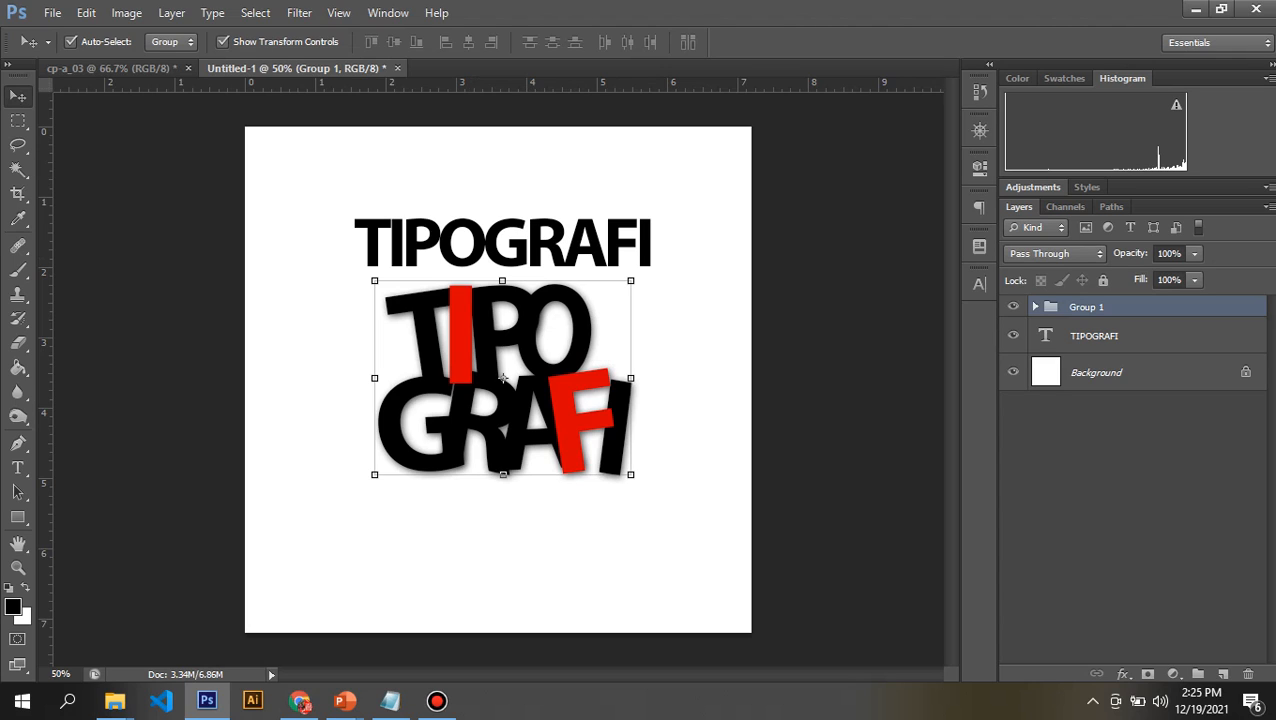
{"action": "left_click", "coordinate": [1100, 336], "text": "shift"}
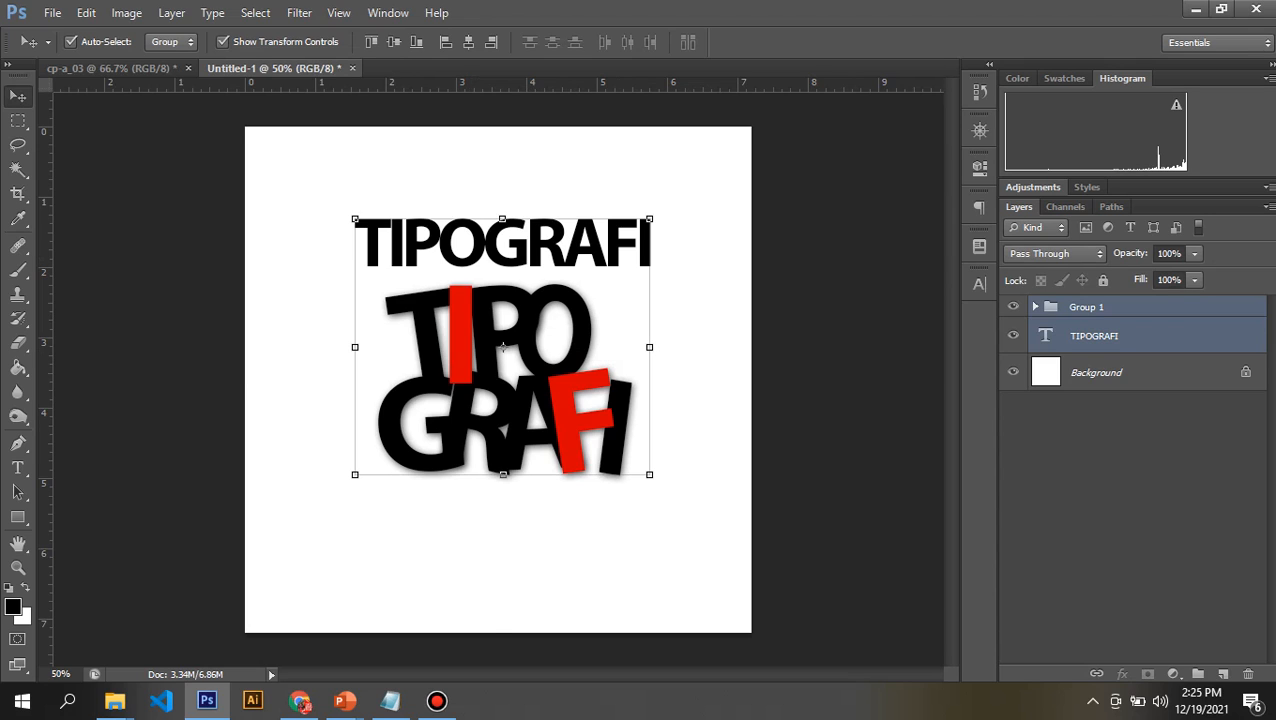
{"action": "left_click", "coordinate": [1100, 372], "text": "shift"}
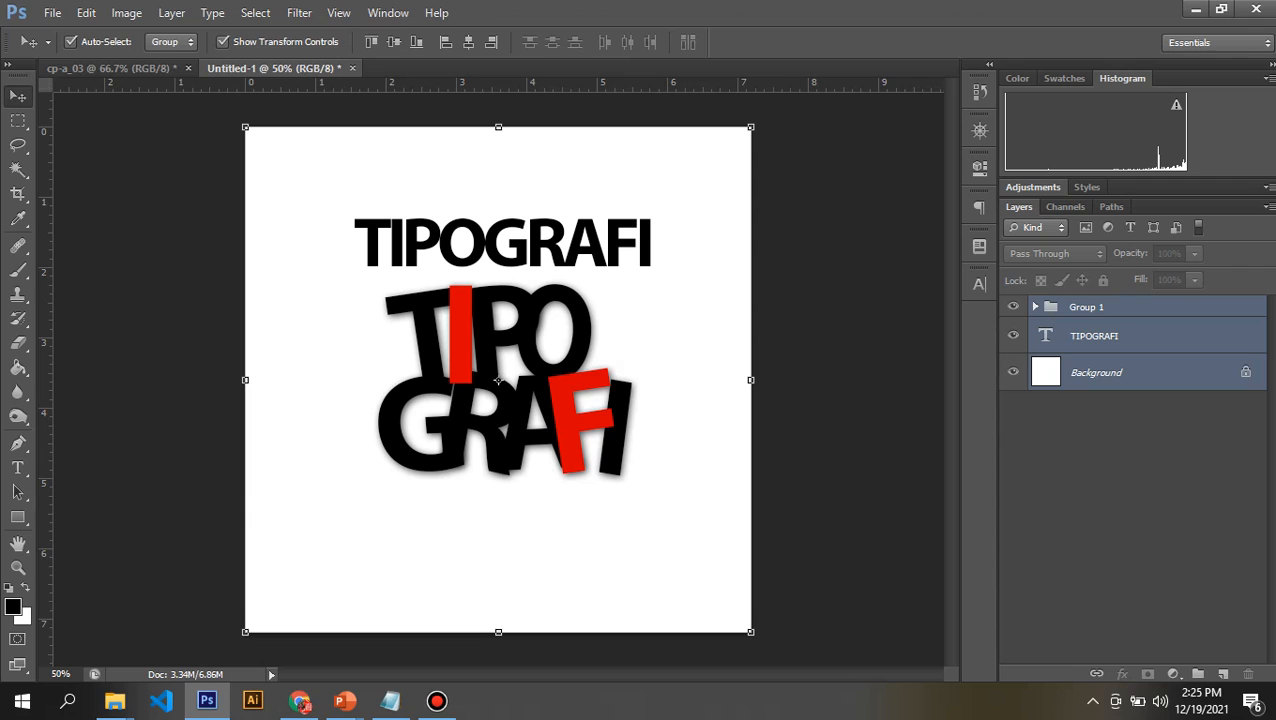
{"action": "left_click", "coordinate": [468, 41]}
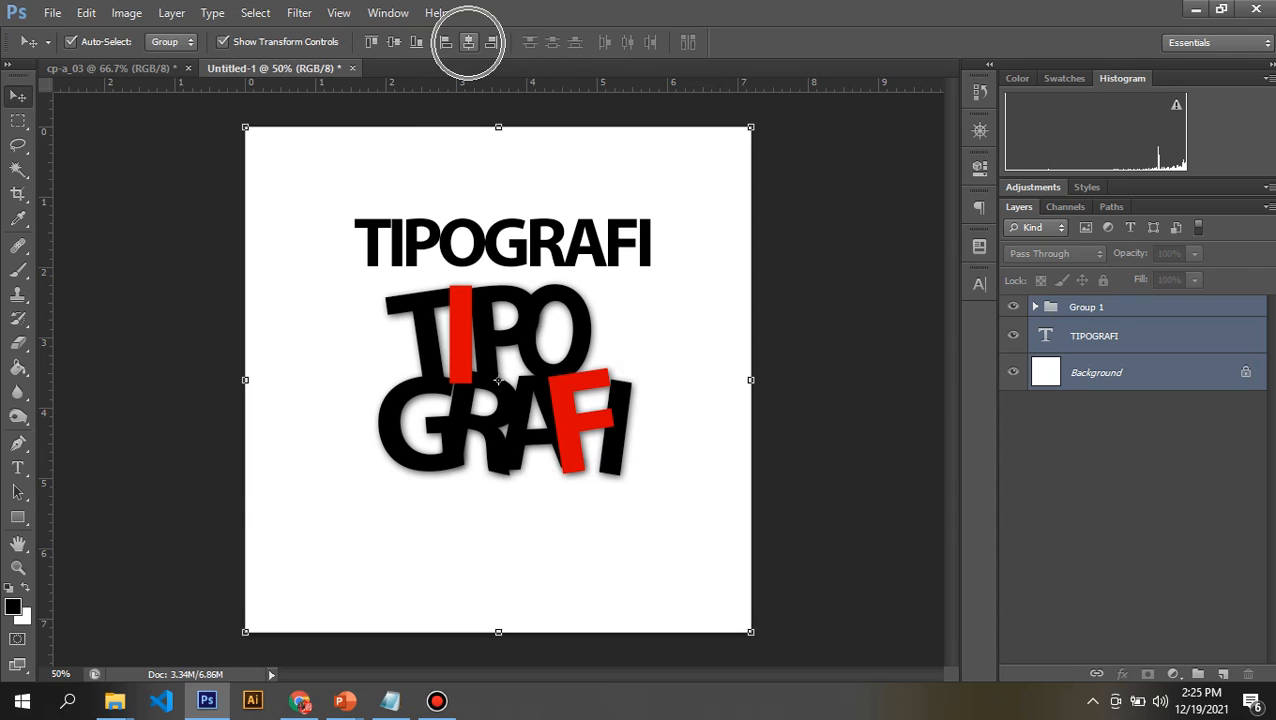
{"action": "left_click", "coordinate": [468, 41]}
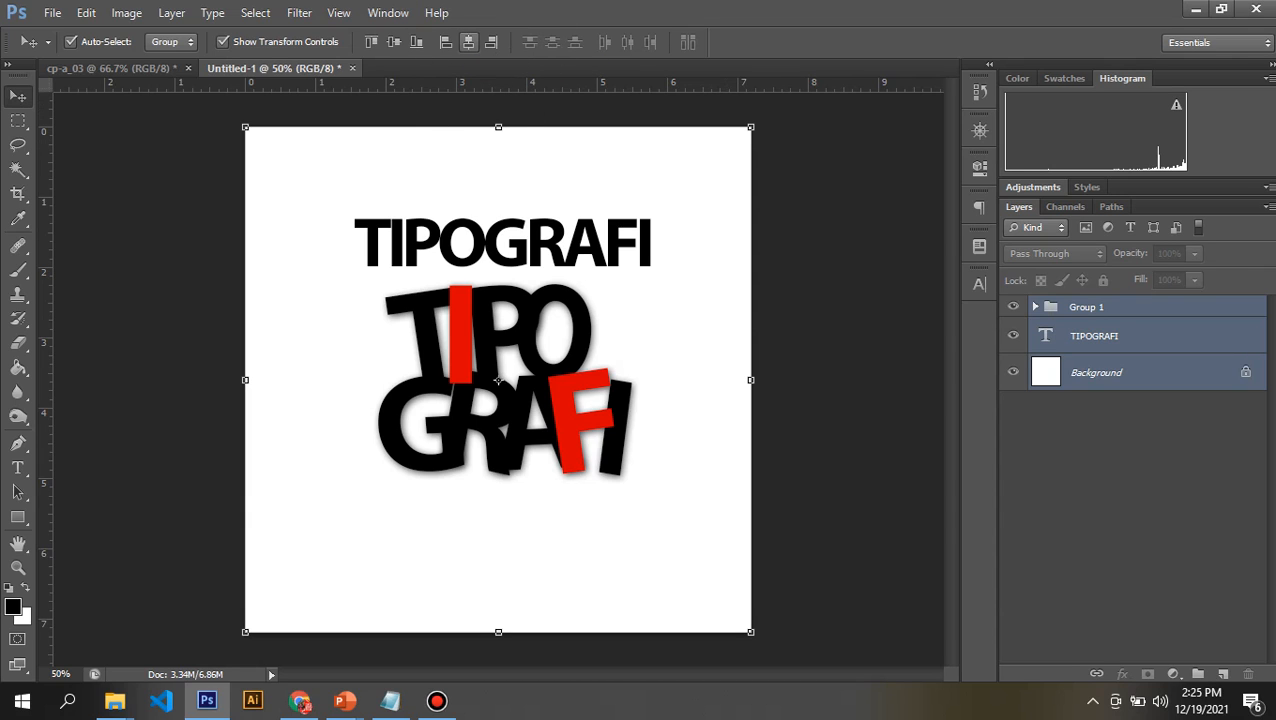
{"action": "left_click", "coordinate": [530, 180]}
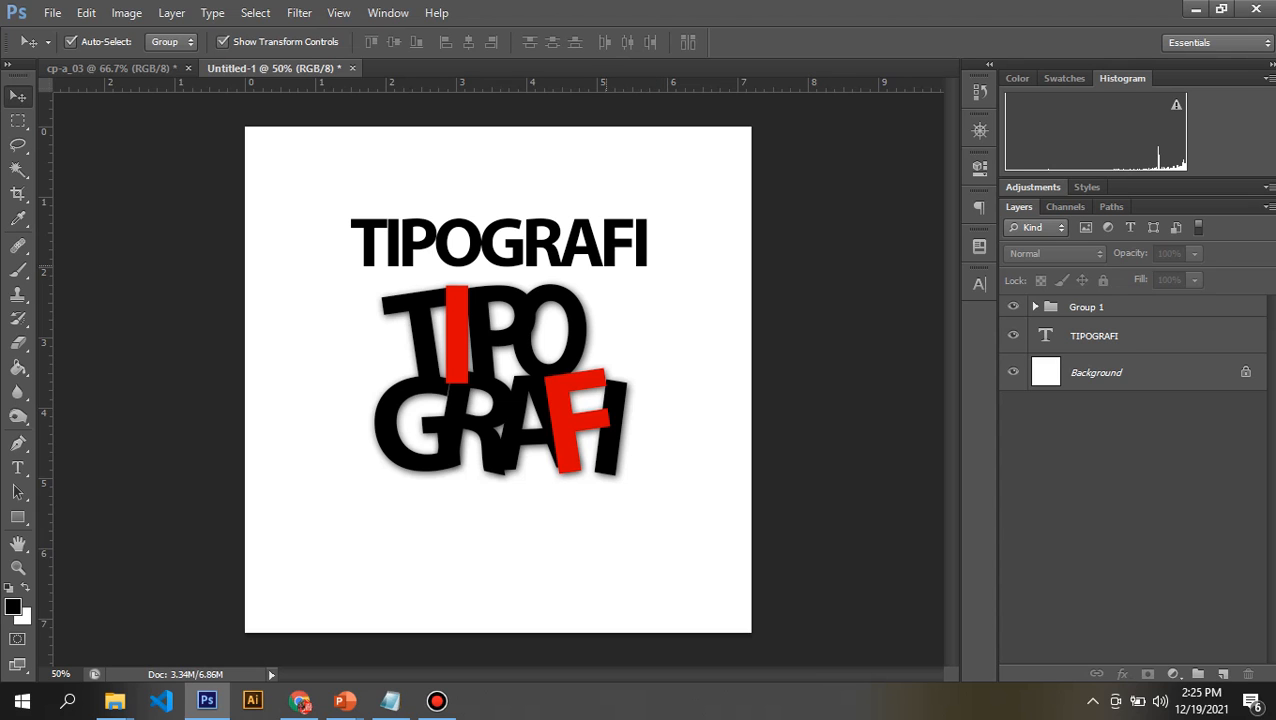
Duplicate the TIPOGRAFI heading straight down below the lettering and replace the copy's text with "Setiap font memiliki"
{"action": "left_click_drag", "start_coordinate": [548, 245], "coordinate": [550, 528]}
{"action": "key", "text": "t"}
{"action": "left_click", "coordinate": [525, 523]}
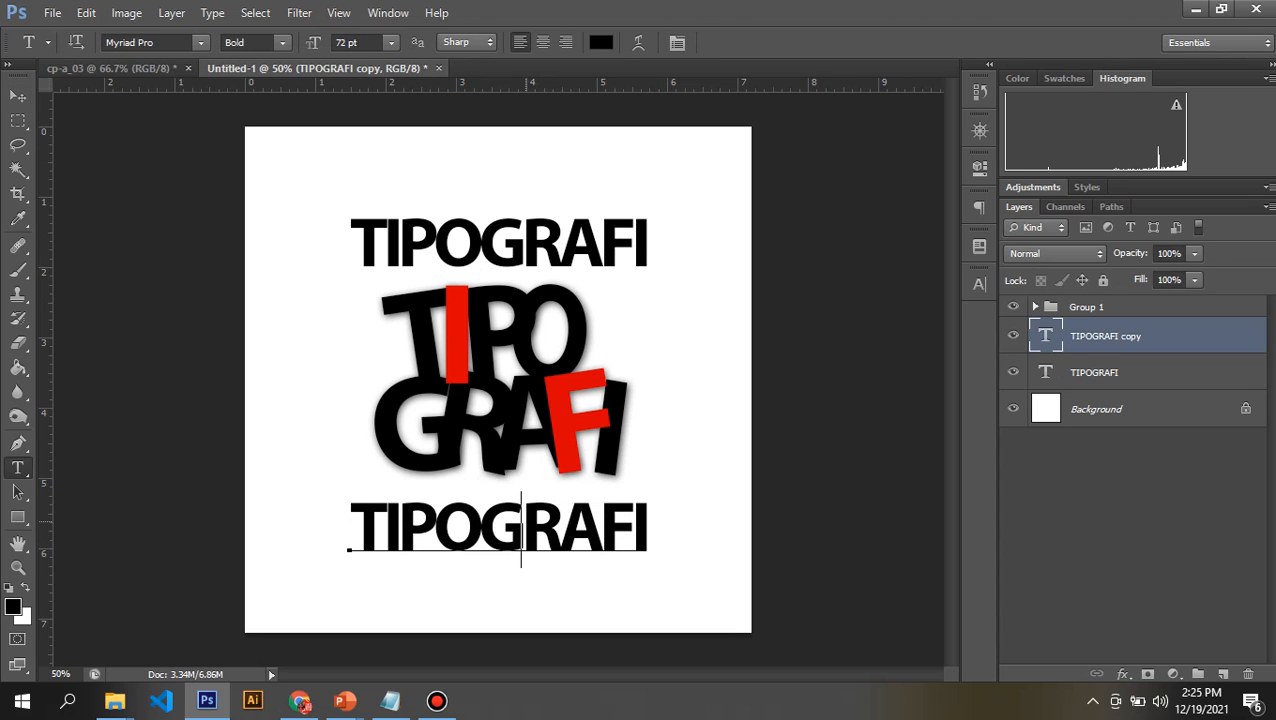
{"action": "key", "text": "ctrl+a"}
{"action": "type", "text": "Set"}
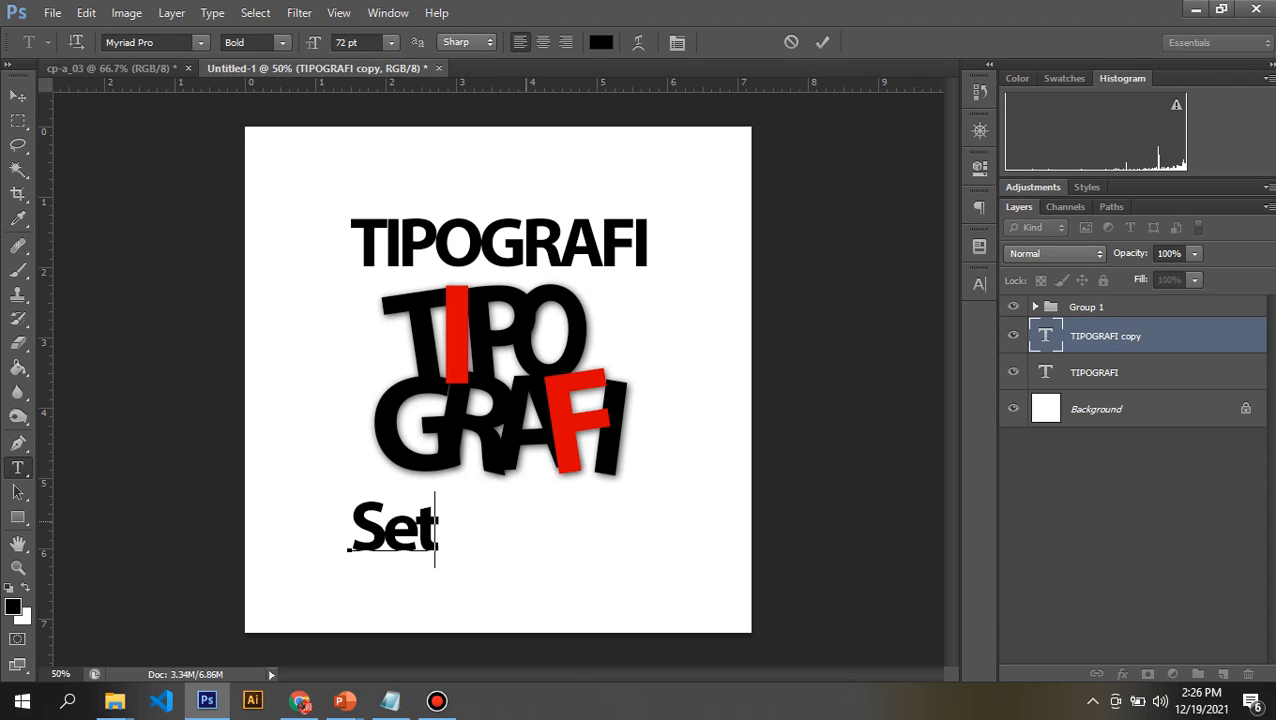
{"action": "type", "text": "iap font"}
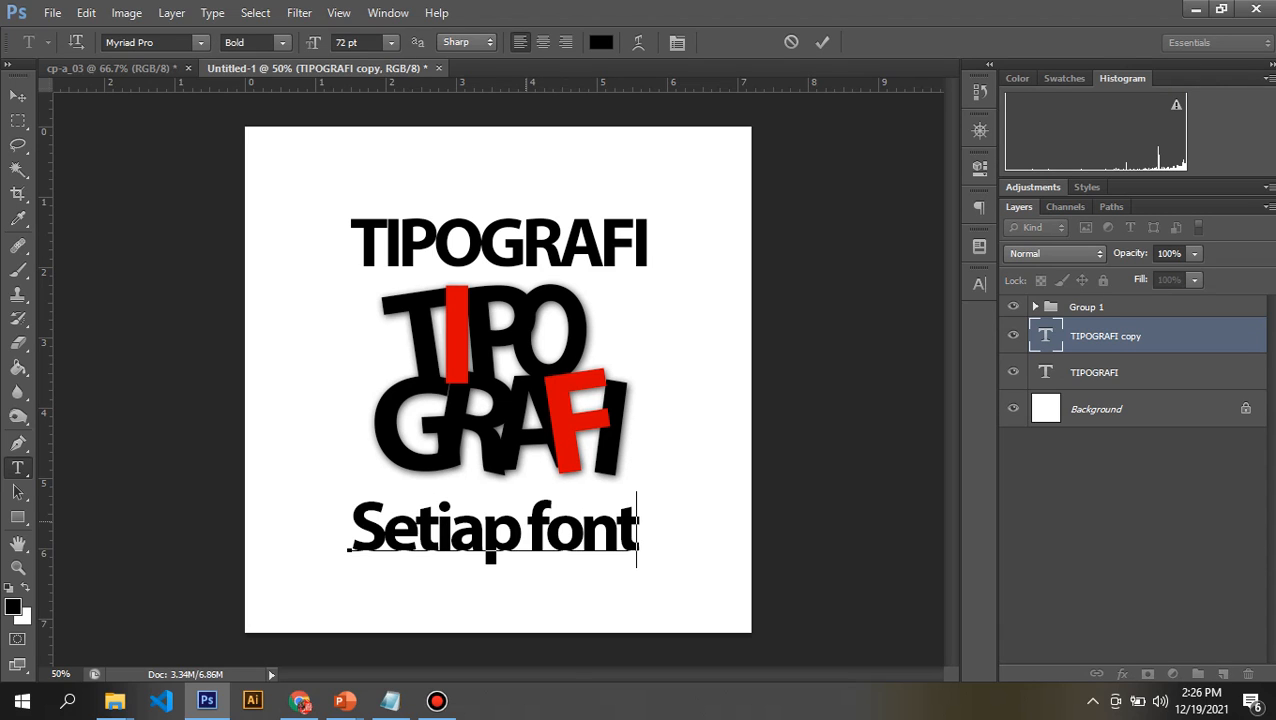
{"action": "type", "text": " mem"}
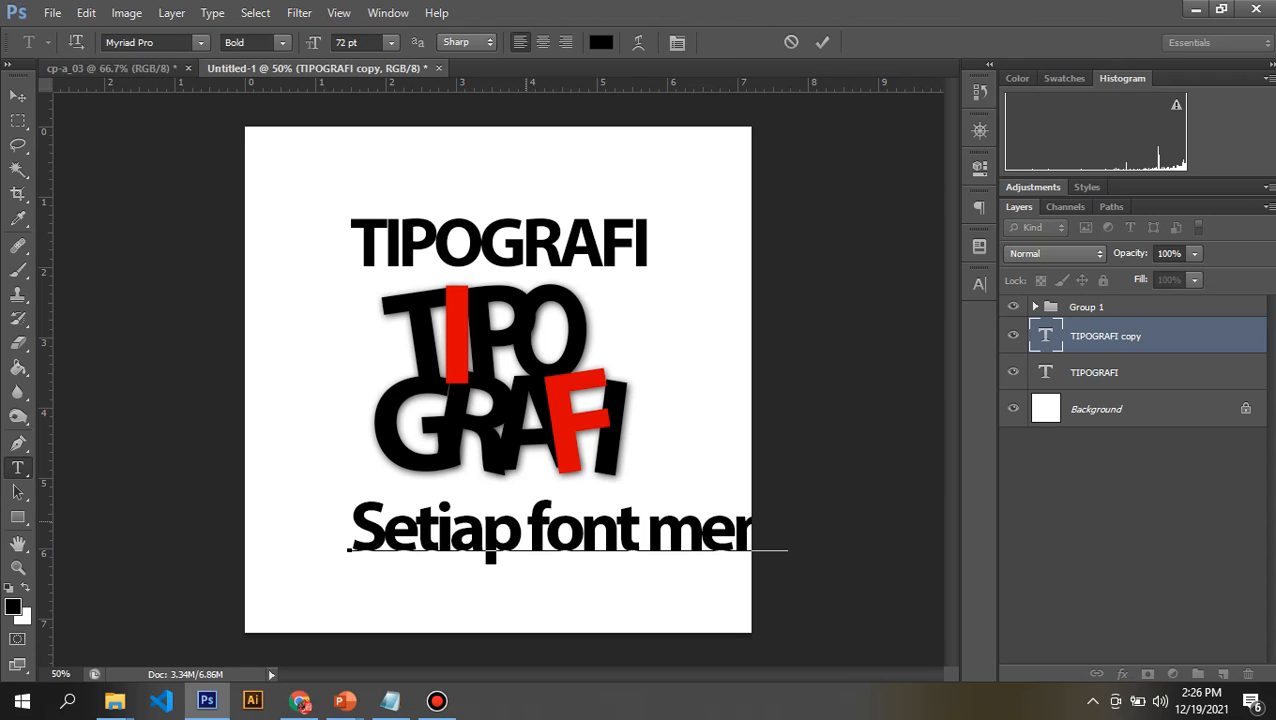
{"action": "type", "text": "iliki"}
Add a second line reading "Nyawa dan Arti" to the text below the lettering
{"action": "key", "text": "Return"}
{"action": "type", "text": "Nyada"}
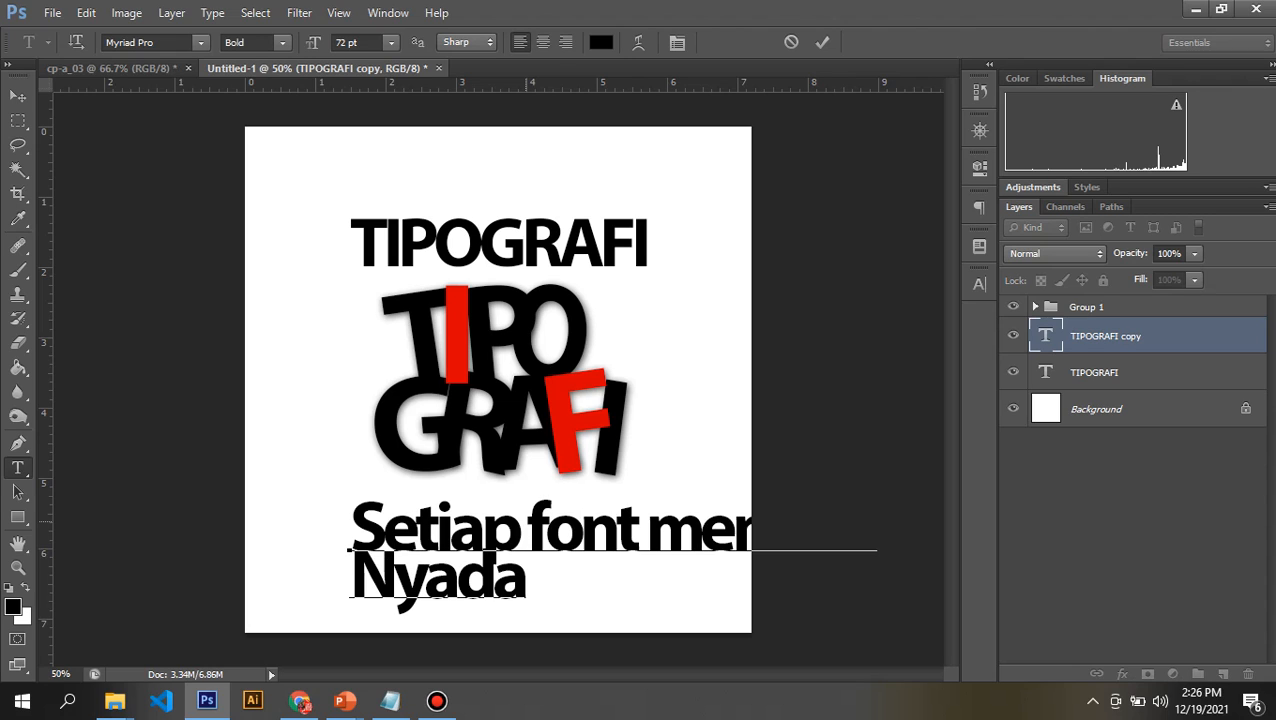
{"action": "key", "text": "BackSpace"}
{"action": "type", "text": "w"}
{"action": "key", "text": "BackSpace"}
{"action": "key", "text": "BackSpace"}
{"action": "type", "text": "wa"}
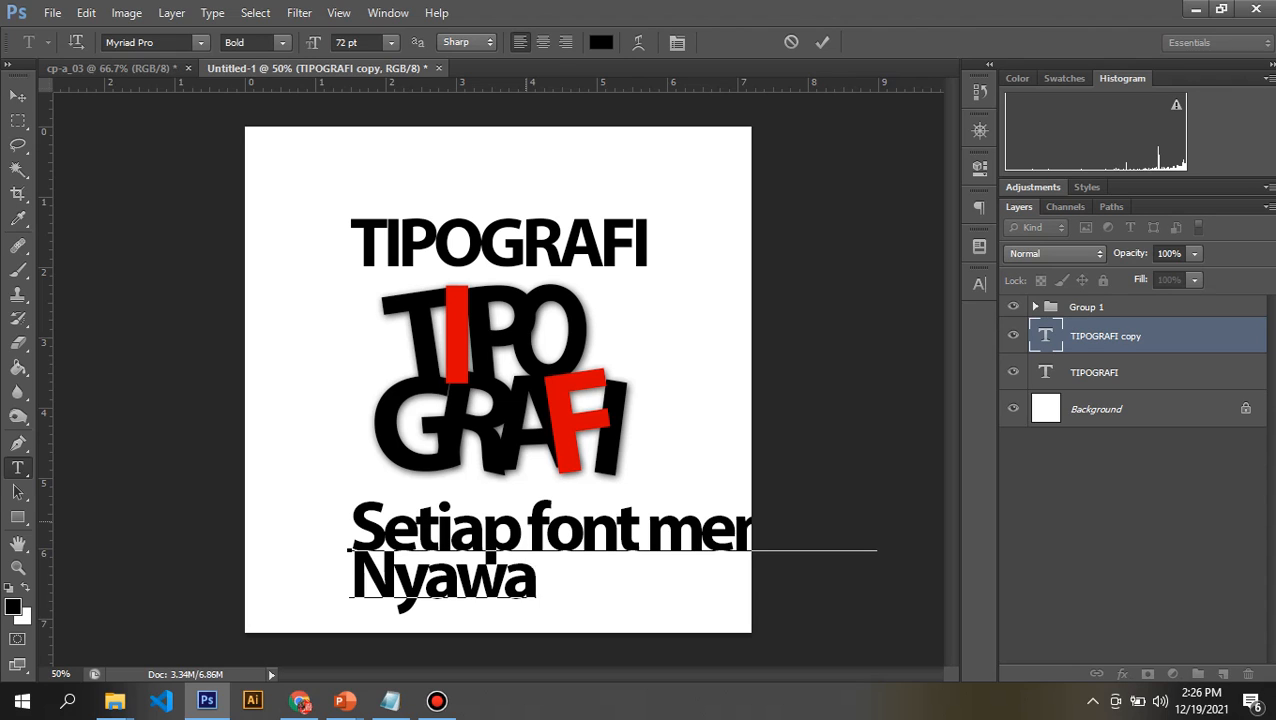
{"action": "type", "text": " dan Arti"}
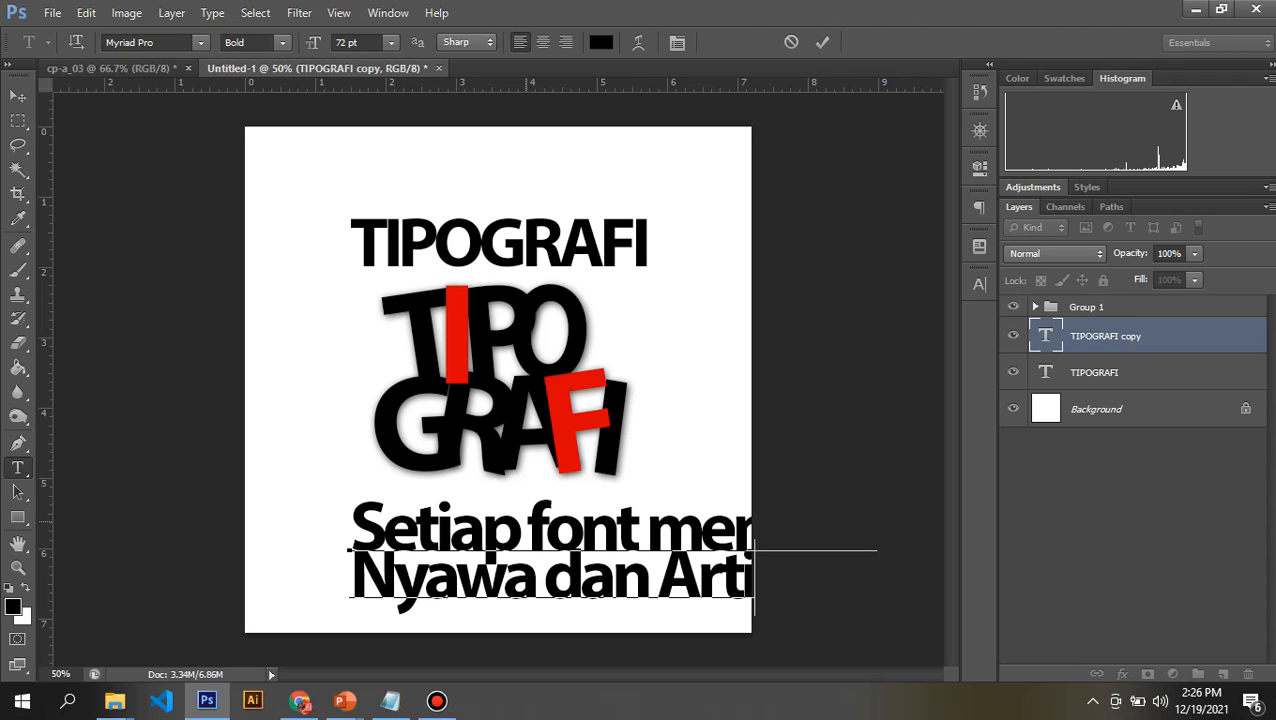
Center-align both lines of the "Setiap font memiliki Nyawa dan Arti" text and commit the edit
{"action": "key", "text": "ctrl+a"}
{"action": "left_click", "coordinate": [393, 575]}
{"action": "left_click_drag", "start_coordinate": [393, 575], "coordinate": [350, 534]}
{"action": "key", "text": "ctrl+a"}
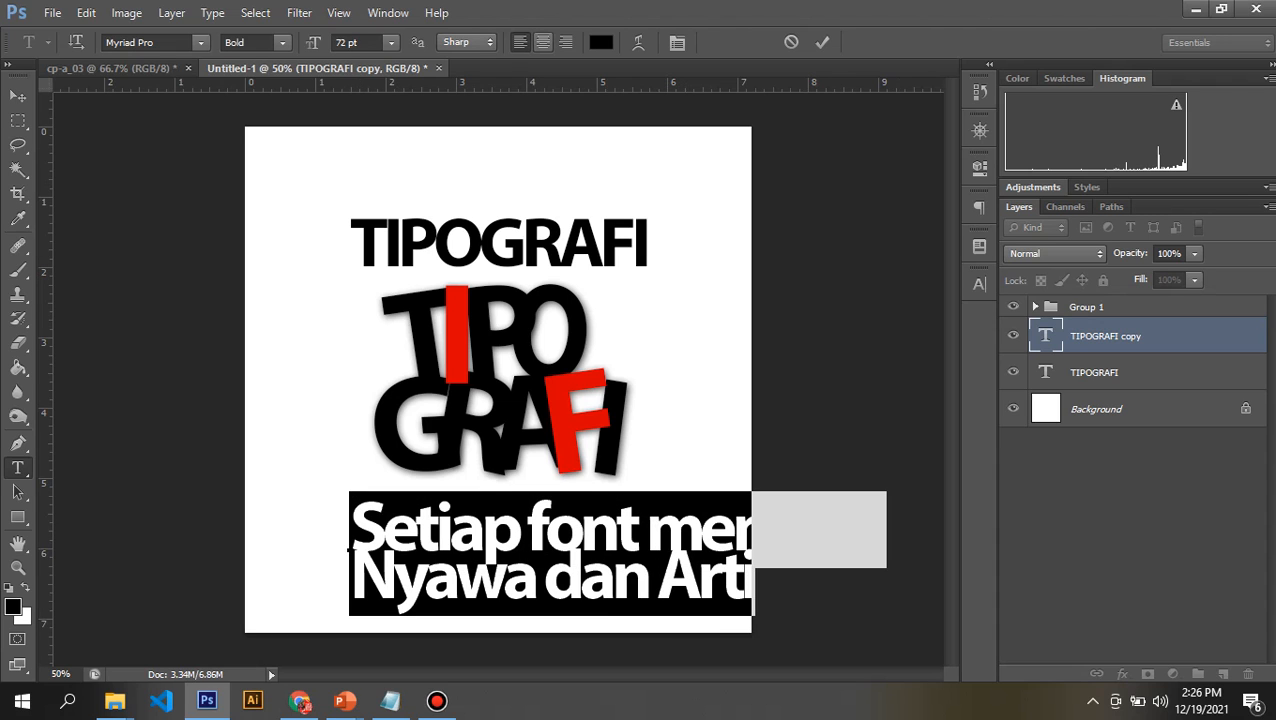
{"action": "left_click", "coordinate": [542, 42]}
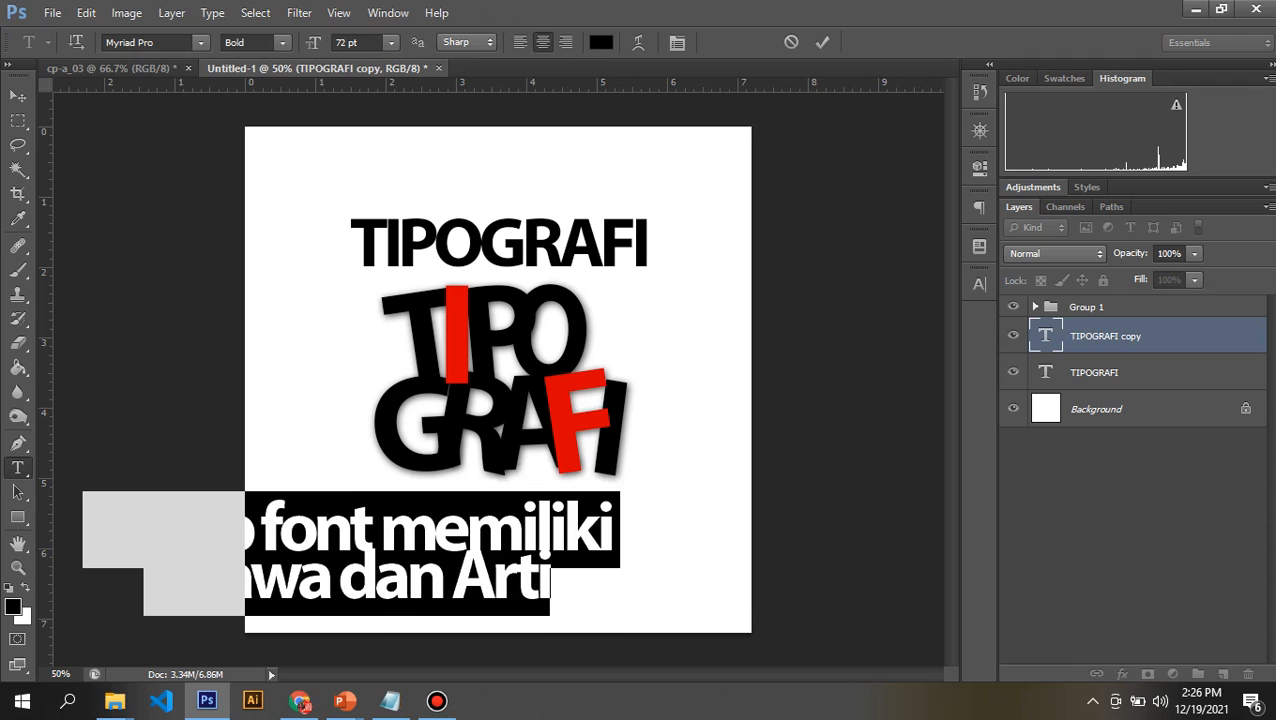
{"action": "left_click", "coordinate": [17, 95]}
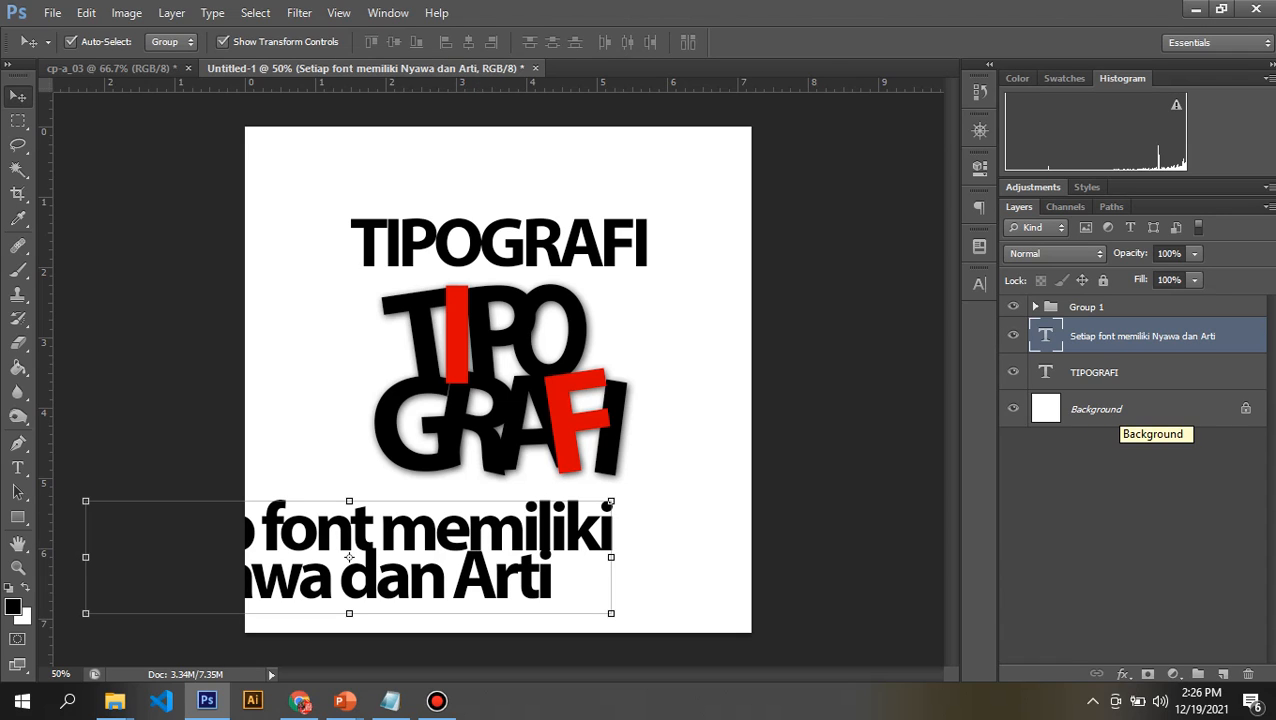
Center the "Setiap font memiliki Nyawa dan Arti" text layer horizontally on the Background layer
{"action": "left_click", "coordinate": [1096, 409], "text": "ctrl"}
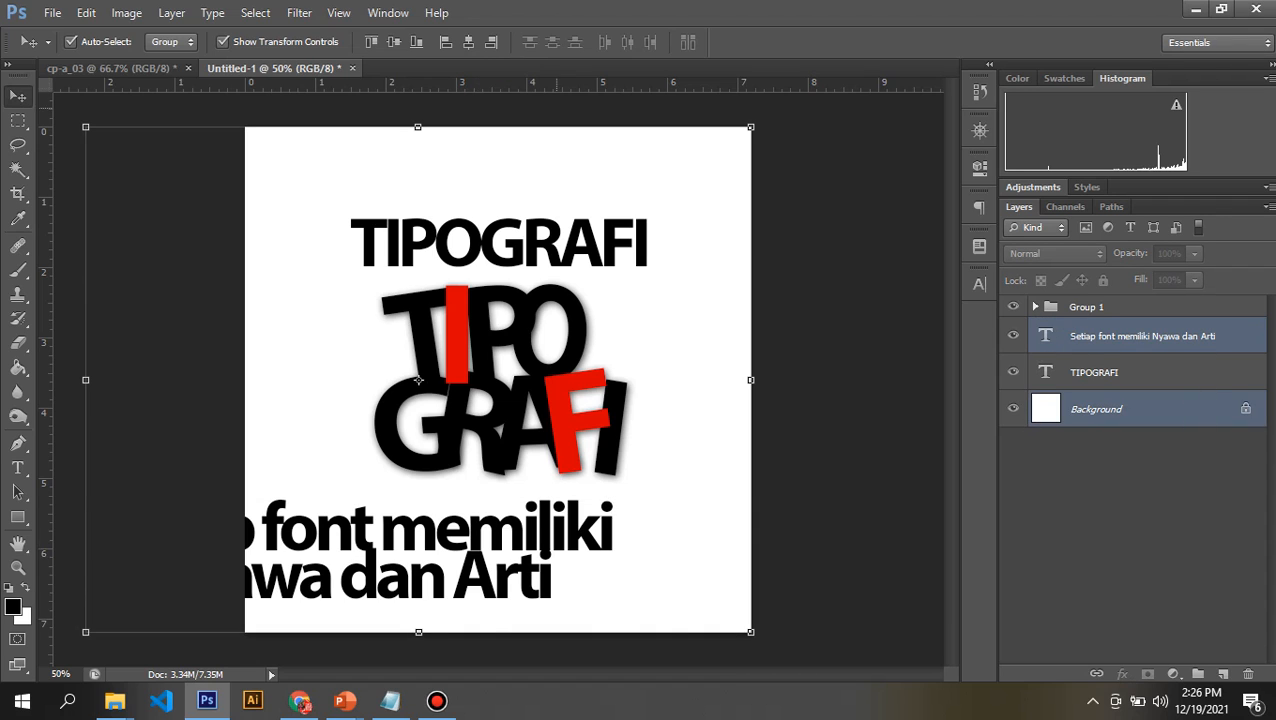
{"action": "left_click", "coordinate": [468, 41]}
{"action": "left_click", "coordinate": [1142, 336]}
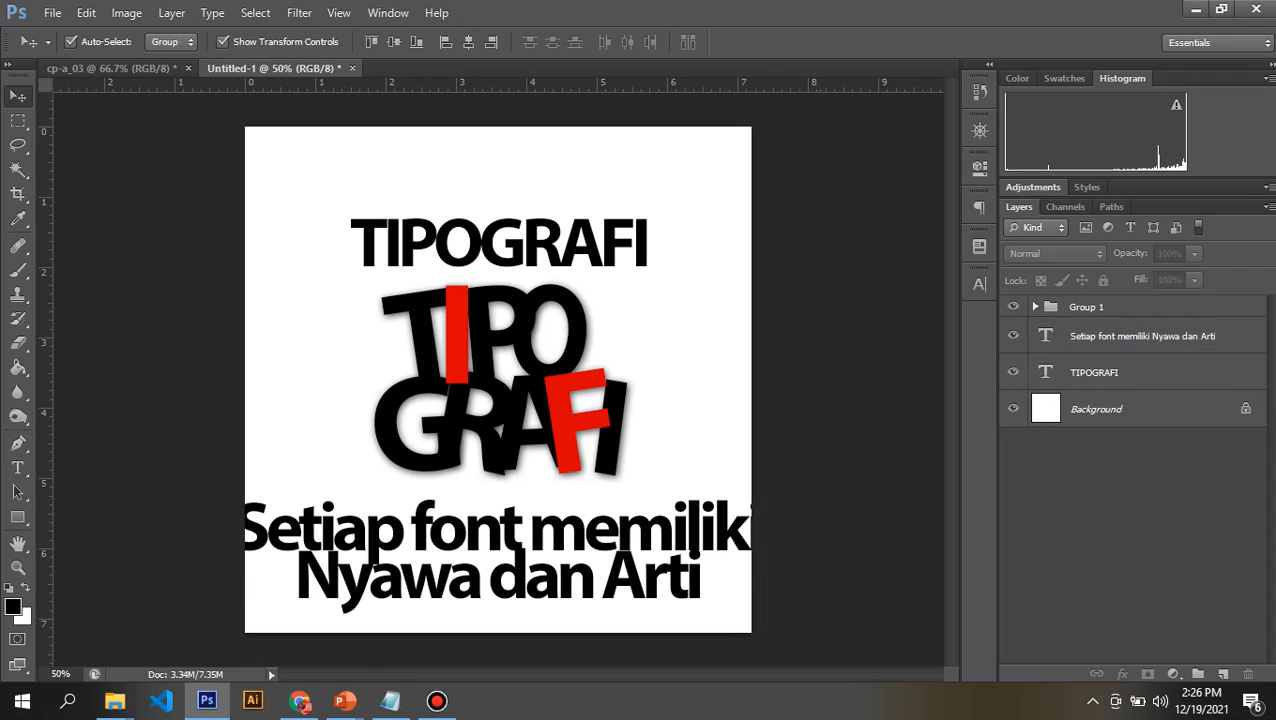
Scale the "Setiap font memiliki Nyawa dan Arti" tagline down to about 61% and place it just below the lettering
{"action": "left_click_drag", "start_coordinate": [760, 501], "coordinate": [629, 486]}
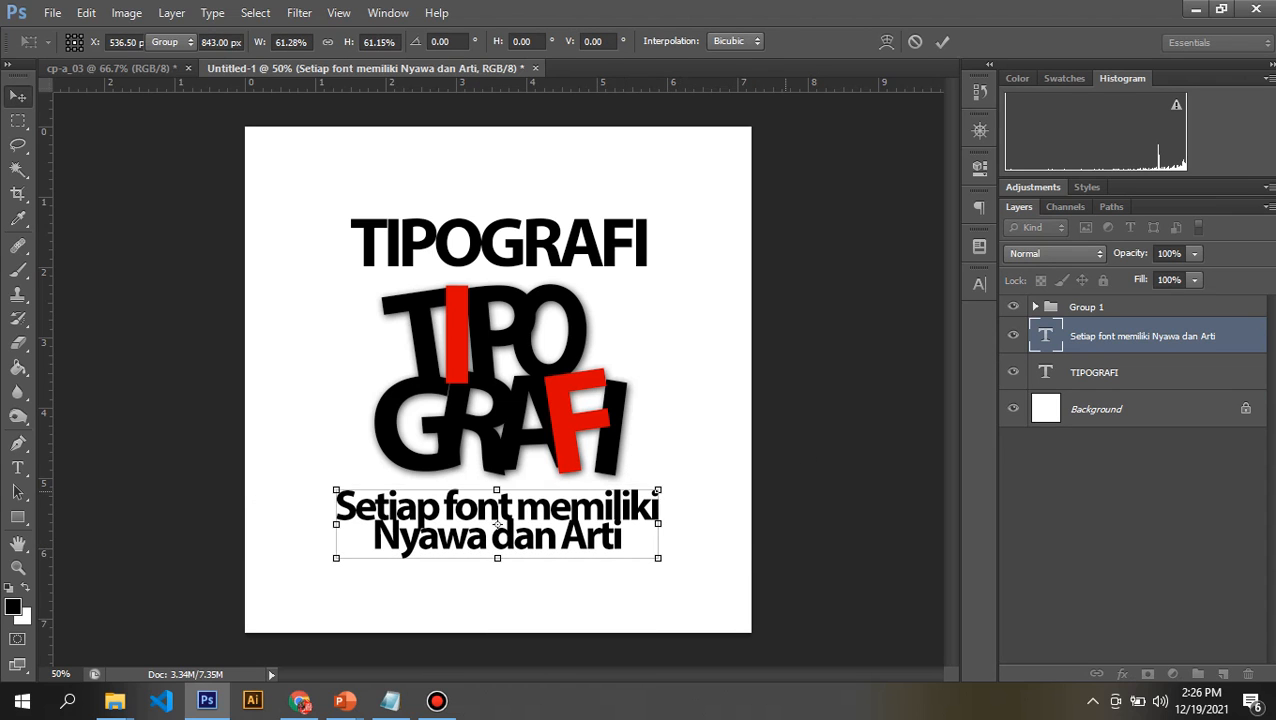
{"action": "key", "text": "Return"}
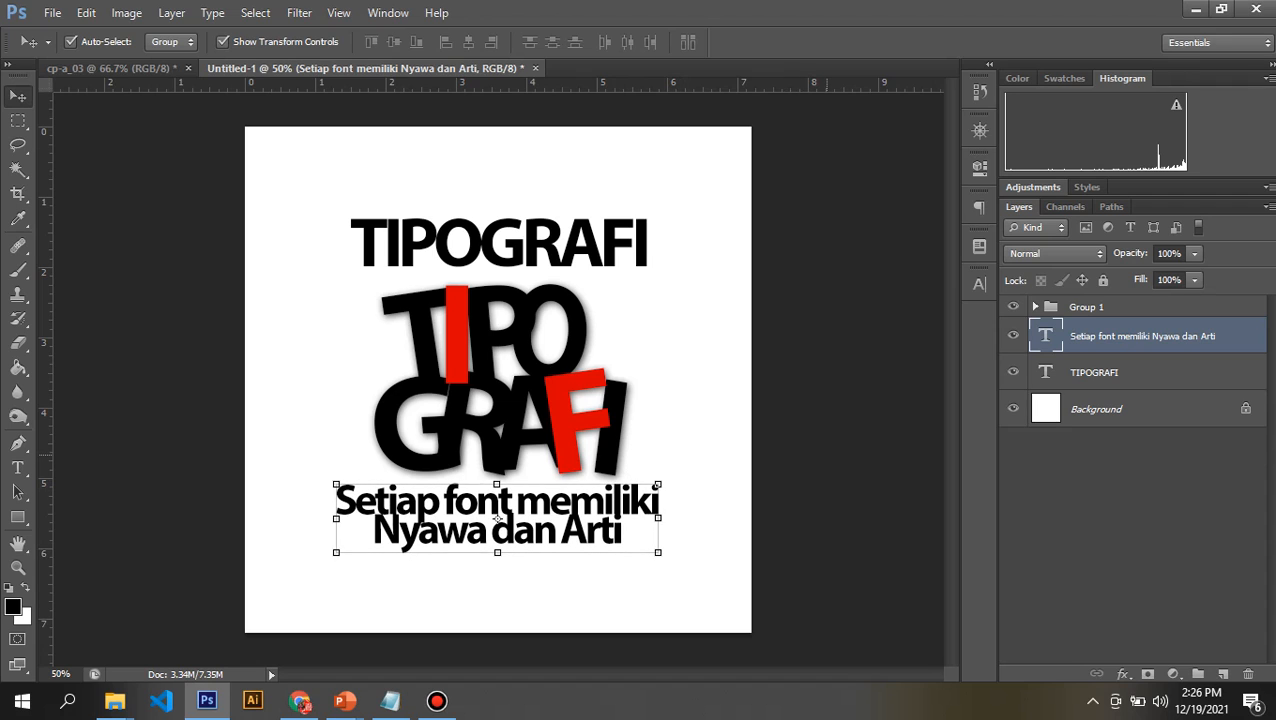
{"action": "left_click", "coordinate": [498, 378]}
{"action": "left_click", "coordinate": [724, 398]}
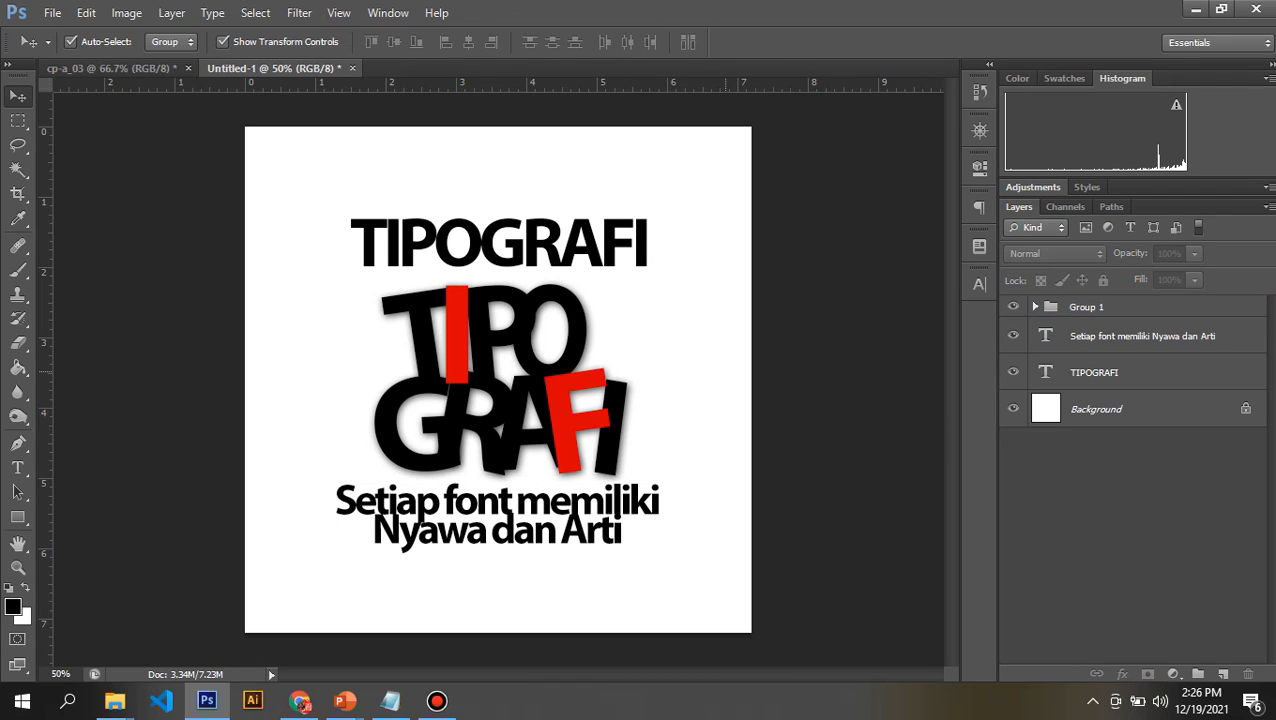
Nudge the black and red TIPOGRAFI lettering group slightly upward, away from the tagline
{"action": "left_click", "coordinate": [600, 398]}
{"action": "key", "text": "Up"}
{"action": "key", "text": "Up"}
{"action": "key", "text": "Up"}
{"action": "key", "text": "Up"}
{"action": "key", "text": "Up"}
{"action": "key", "text": "Up"}
{"action": "key", "text": "Up"}
{"action": "key", "text": "Up"}
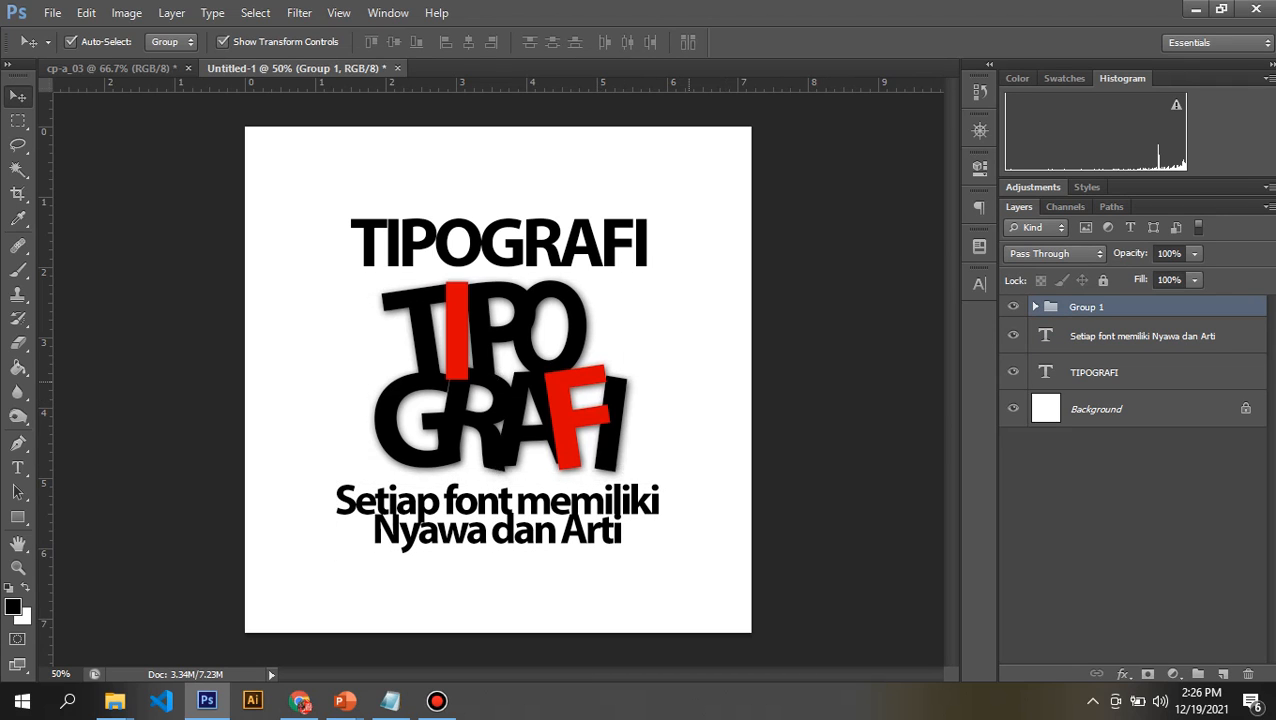
{"action": "left_click", "coordinate": [668, 345]}
Nudge the plain TIPOGRAFI heading slightly upward above the lettering group
{"action": "left_click", "coordinate": [614, 246]}
{"action": "key", "text": "Up"}
{"action": "key", "text": "Up"}
{"action": "key", "text": "Up"}
{"action": "key", "text": "Up"}
{"action": "left_click", "coordinate": [684, 285]}
Nudge the lettering group a little further up to even out its spacing between the heading and the tagline
{"action": "left_click", "coordinate": [575, 325]}
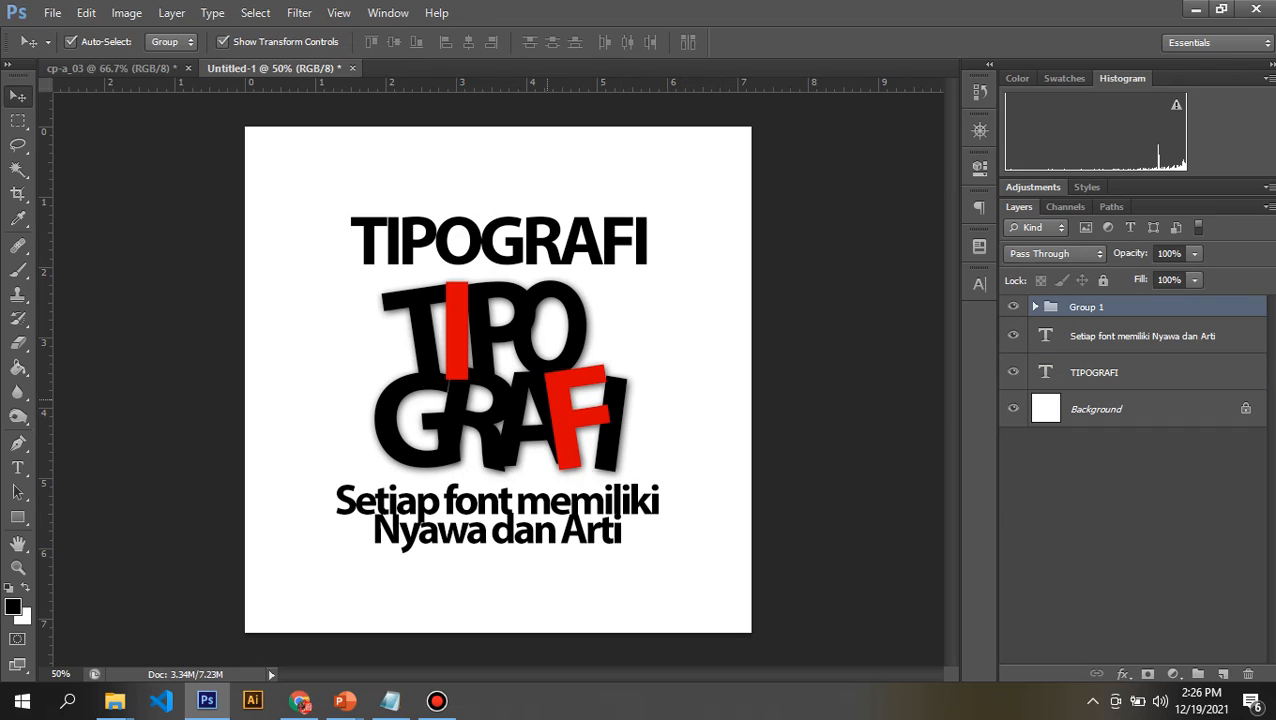
{"action": "key", "text": "Up"}
{"action": "key", "text": "Up"}
{"action": "key", "text": "Up"}
{"action": "key", "text": "Up"}
{"action": "key", "text": "Up"}
{"action": "key", "text": "Up"}
{"action": "left_click", "coordinate": [680, 295]}
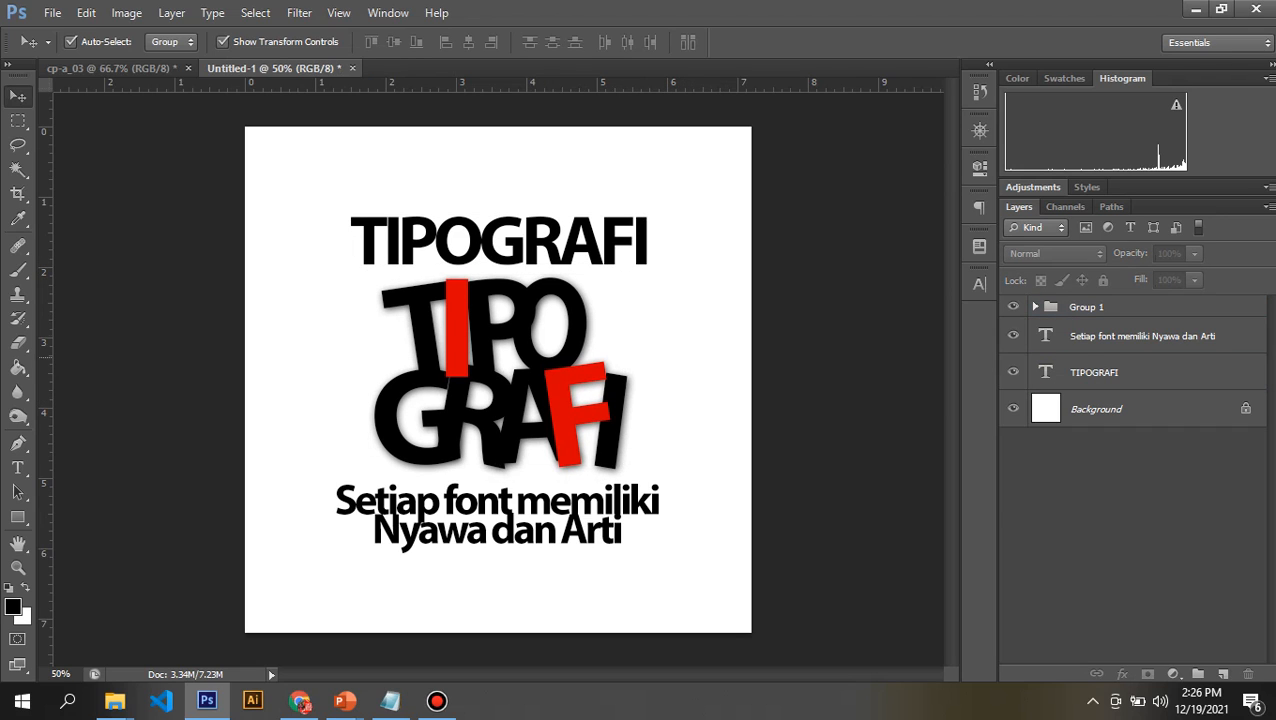
{"action": "left_click", "coordinate": [532, 502]}
{"action": "left_click", "coordinate": [701, 421]}
Draw a thin black vertical rectangle about 10 × 310 px near the canvas's upper-left corner
{"action": "key", "text": "u"}
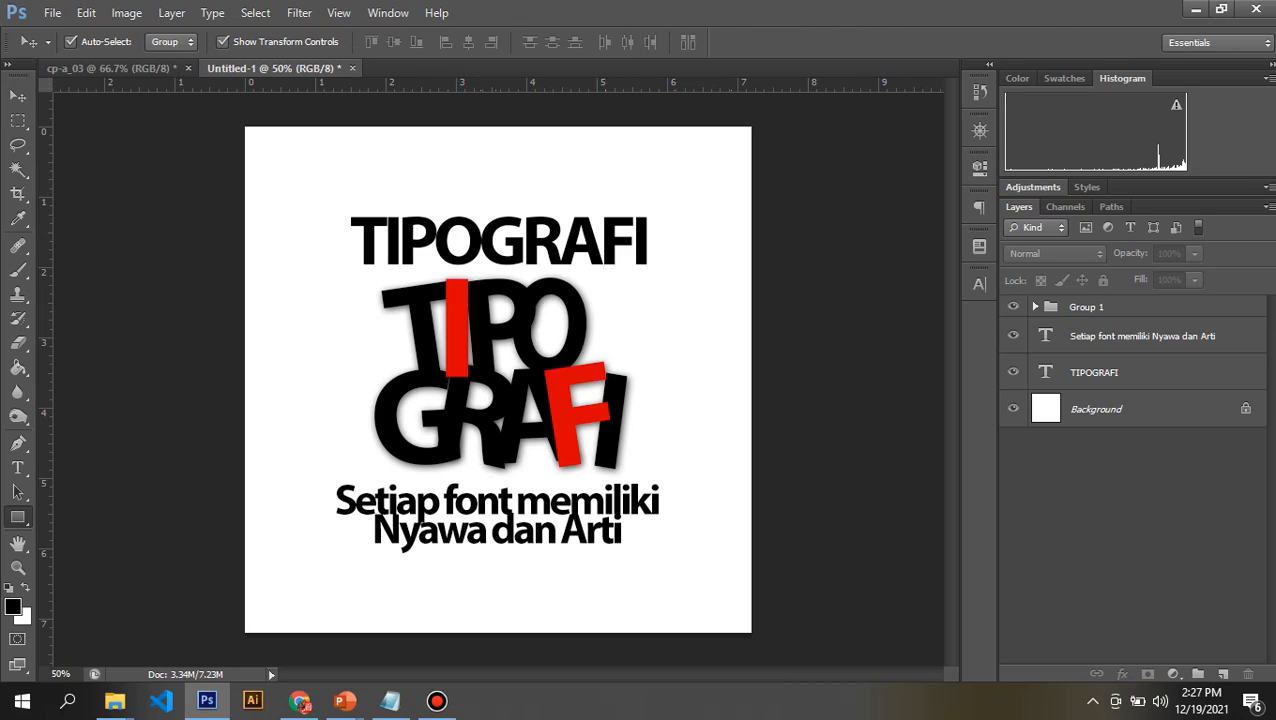
{"action": "left_click_drag", "start_coordinate": [278, 157], "coordinate": [283, 302]}
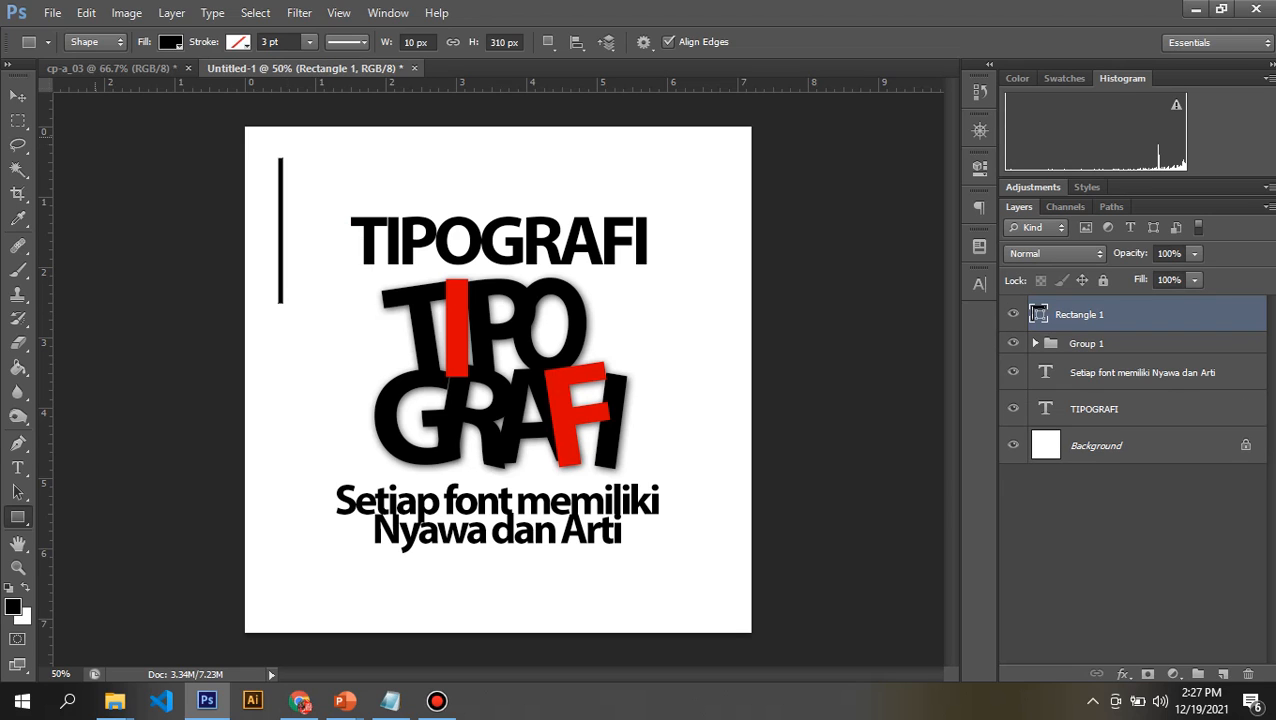
{"action": "left_click", "coordinate": [18, 96]}
{"action": "left_click", "coordinate": [100, 200]}
Draw a short black horizontal rectangle about 78 × 16 px beside the upper end of the vertical bar
{"action": "left_click", "coordinate": [18, 517]}
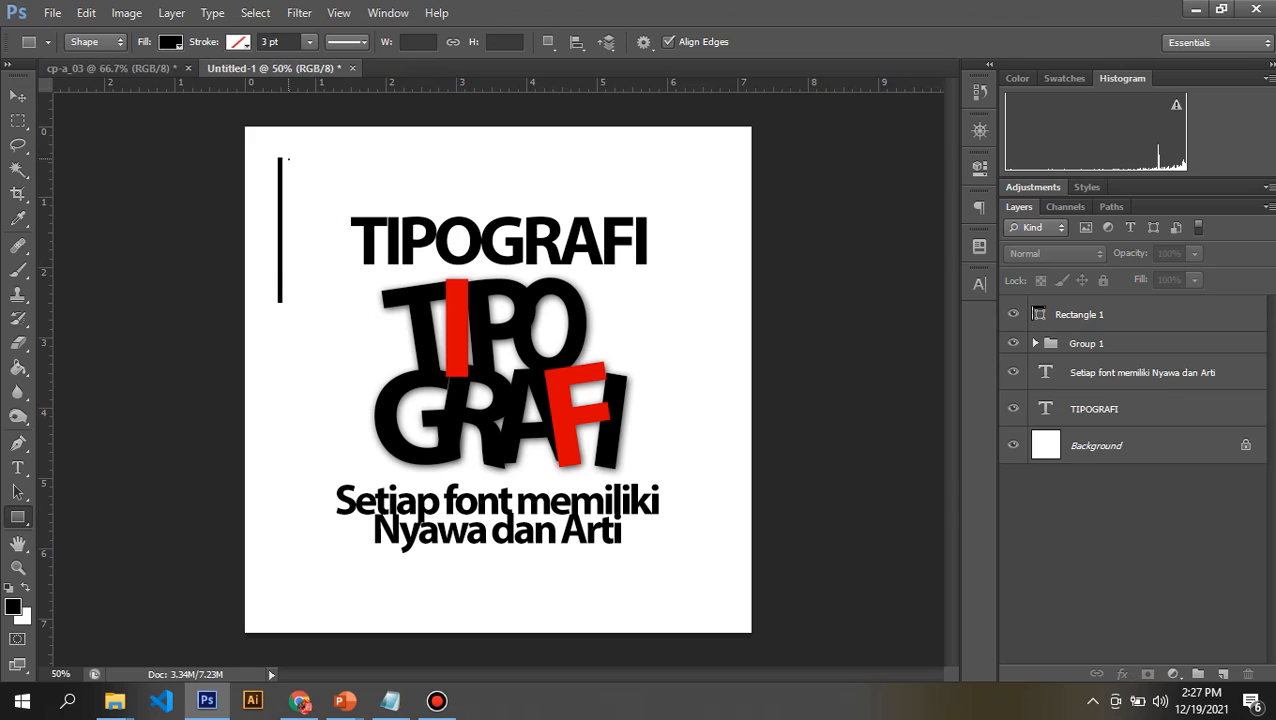
{"action": "left_click_drag", "start_coordinate": [288, 158], "coordinate": [325, 166]}
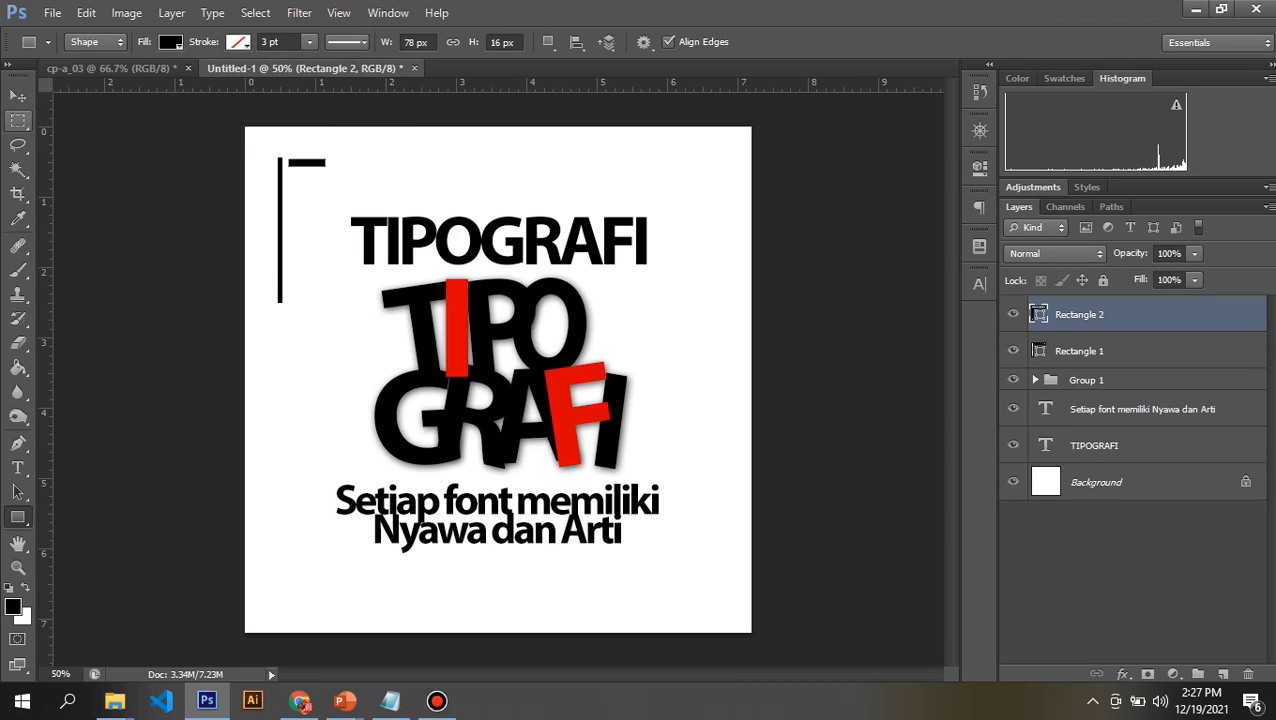
{"action": "left_click", "coordinate": [18, 96]}
{"action": "left_click", "coordinate": [150, 197]}
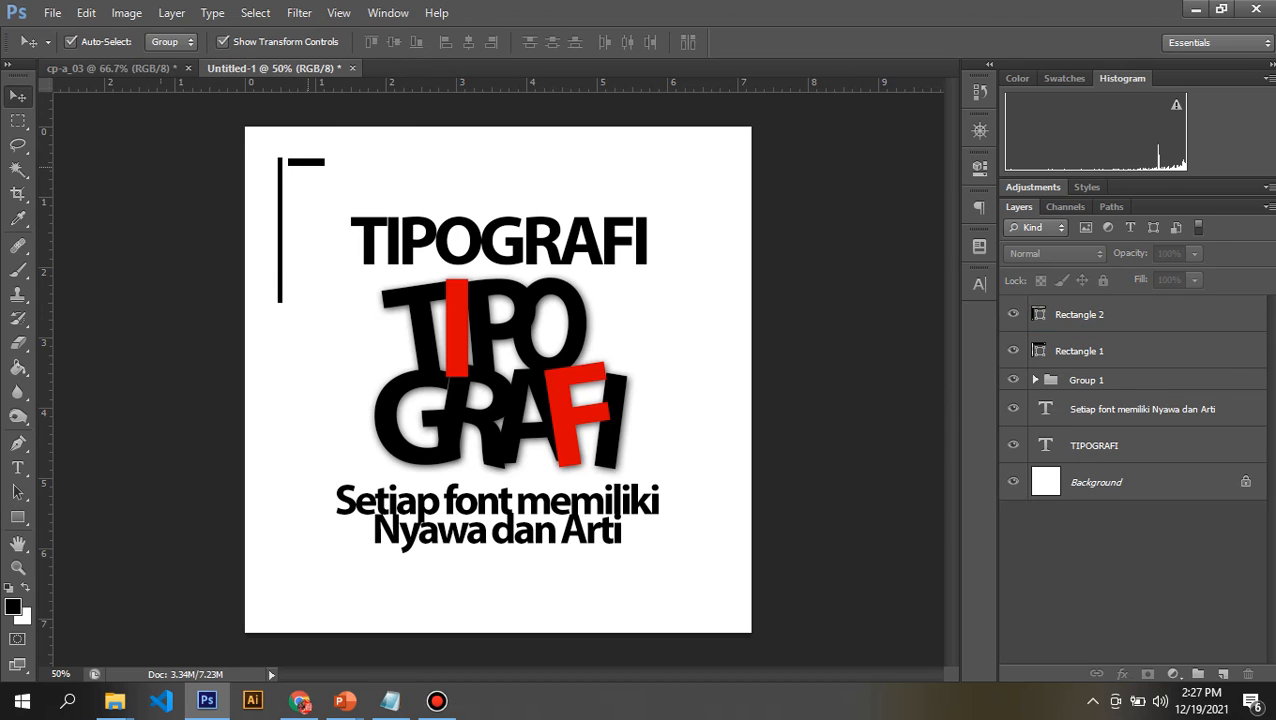
Duplicate the short horizontal bar beside itself, and copy both short bars and the vertical bar to the canvas's lower-right corner
{"action": "left_click_drag", "start_coordinate": [306, 162], "coordinate": [671, 604]}
{"action": "left_click", "coordinate": [340, 188]}
{"action": "key", "text": "ctrl+z"}
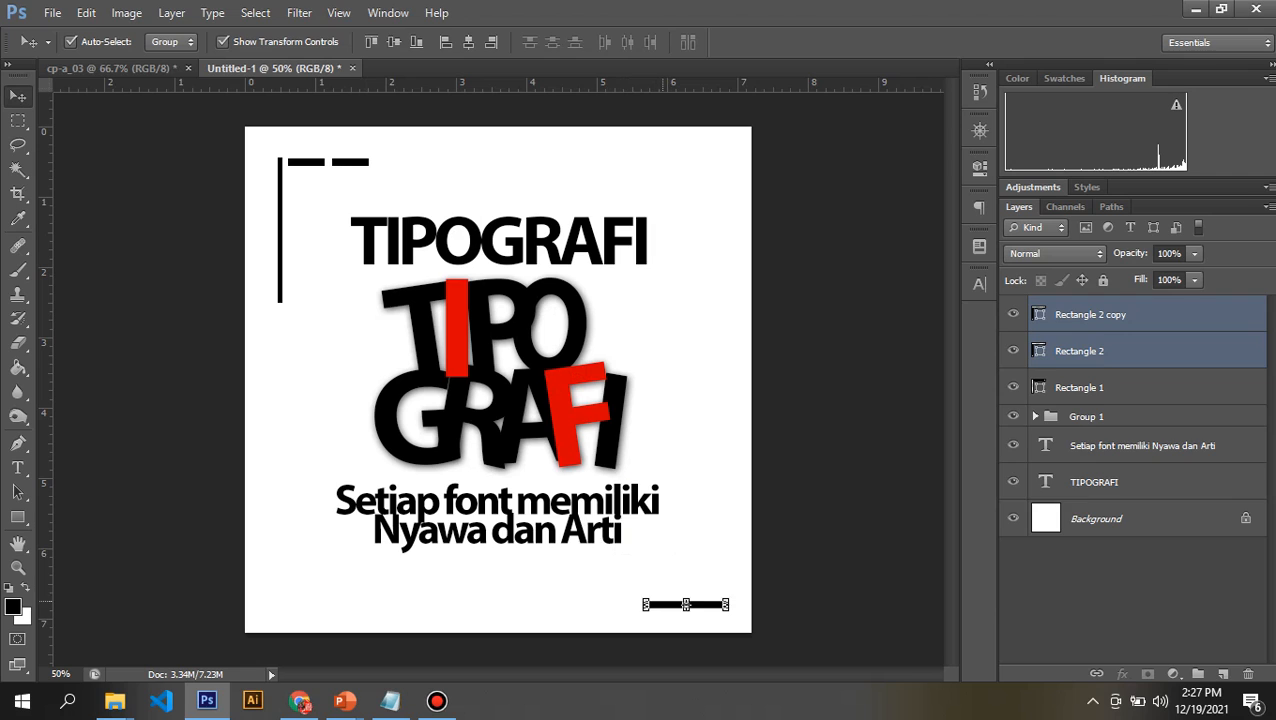
{"action": "left_click", "coordinate": [860, 553]}
{"action": "left_click_drag", "start_coordinate": [280, 240], "coordinate": [716, 526]}
{"action": "left_click", "coordinate": [813, 497]}
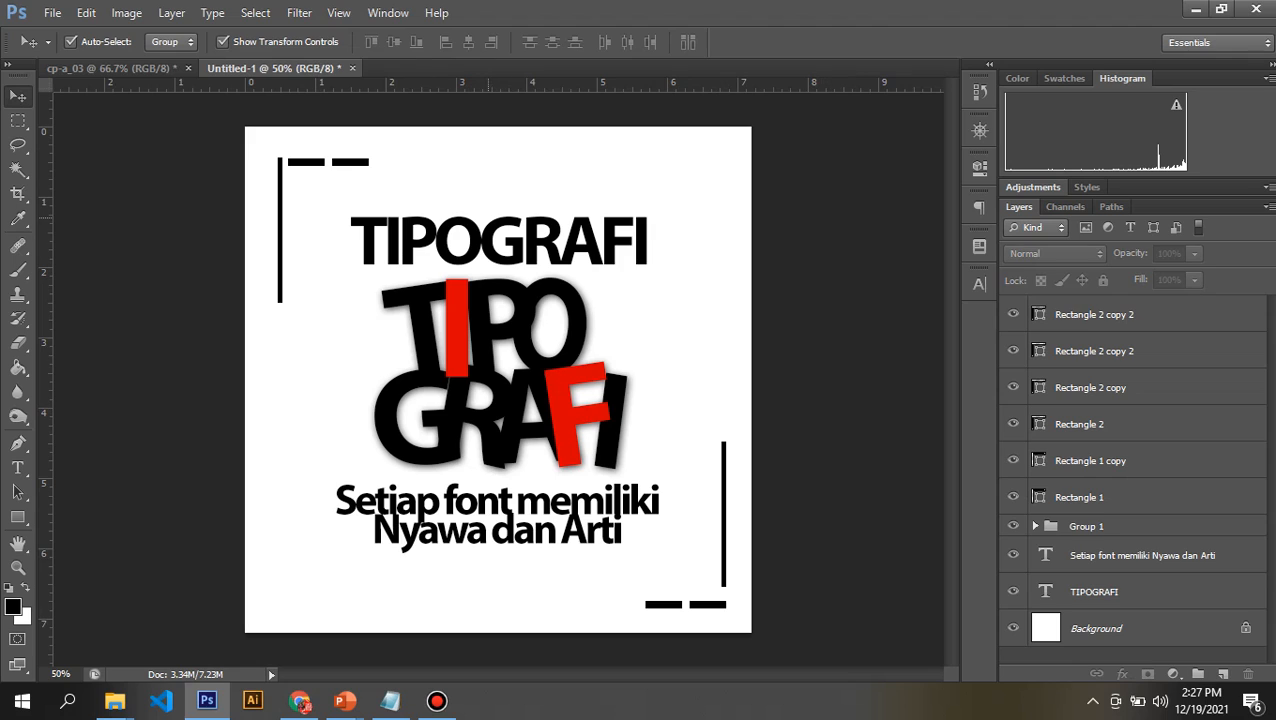
{"action": "left_click", "coordinate": [488, 243]}
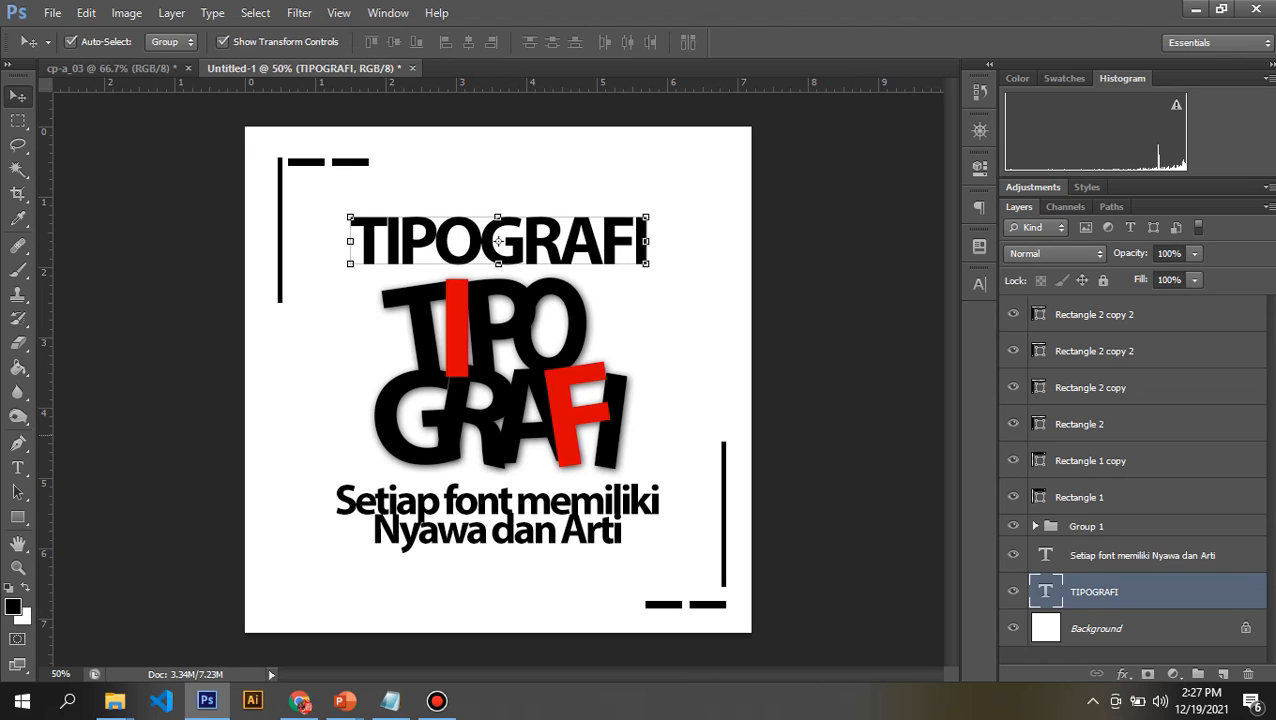
{"action": "left_click", "coordinate": [868, 449]}
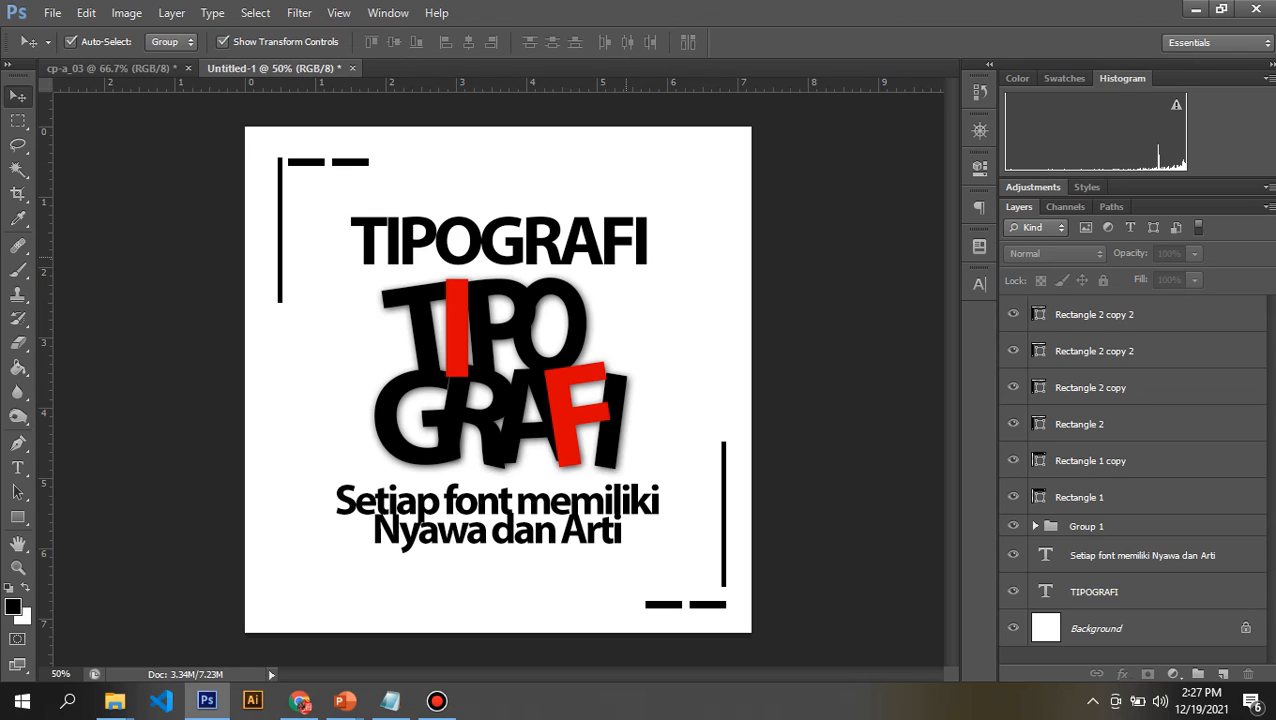
{"action": "left_click", "coordinate": [497, 241]}
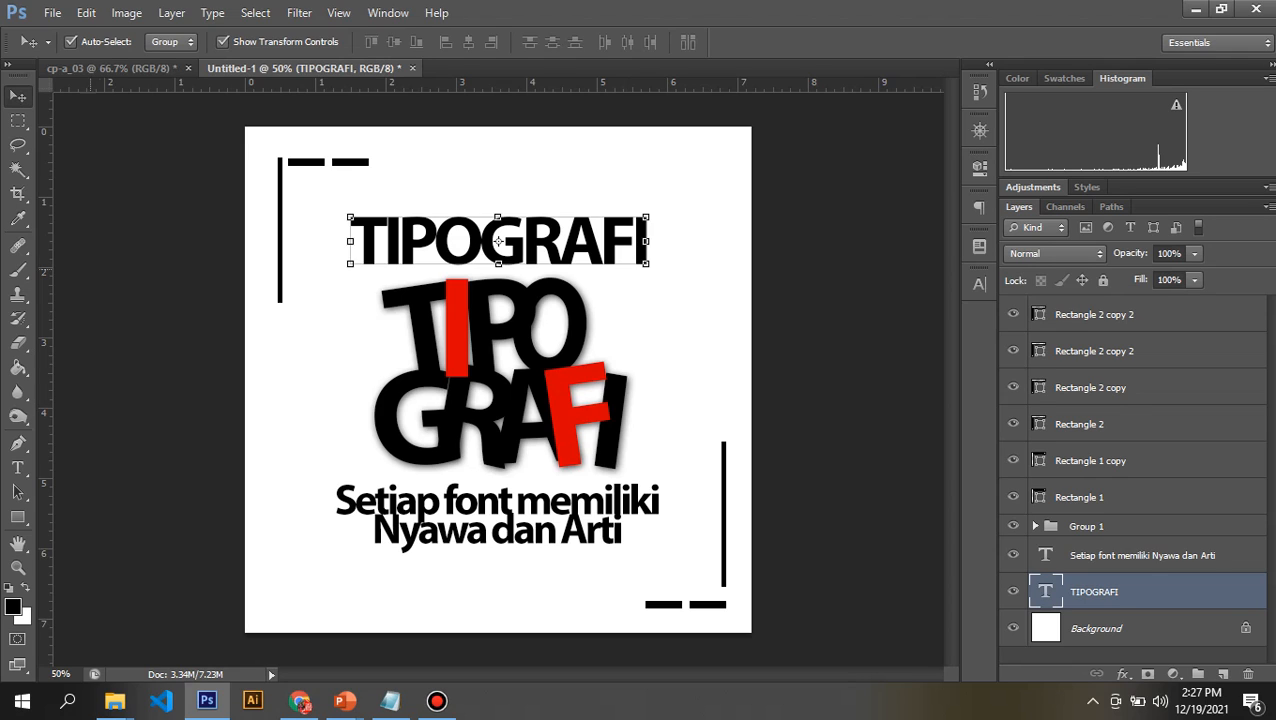
{"action": "key", "text": "t"}
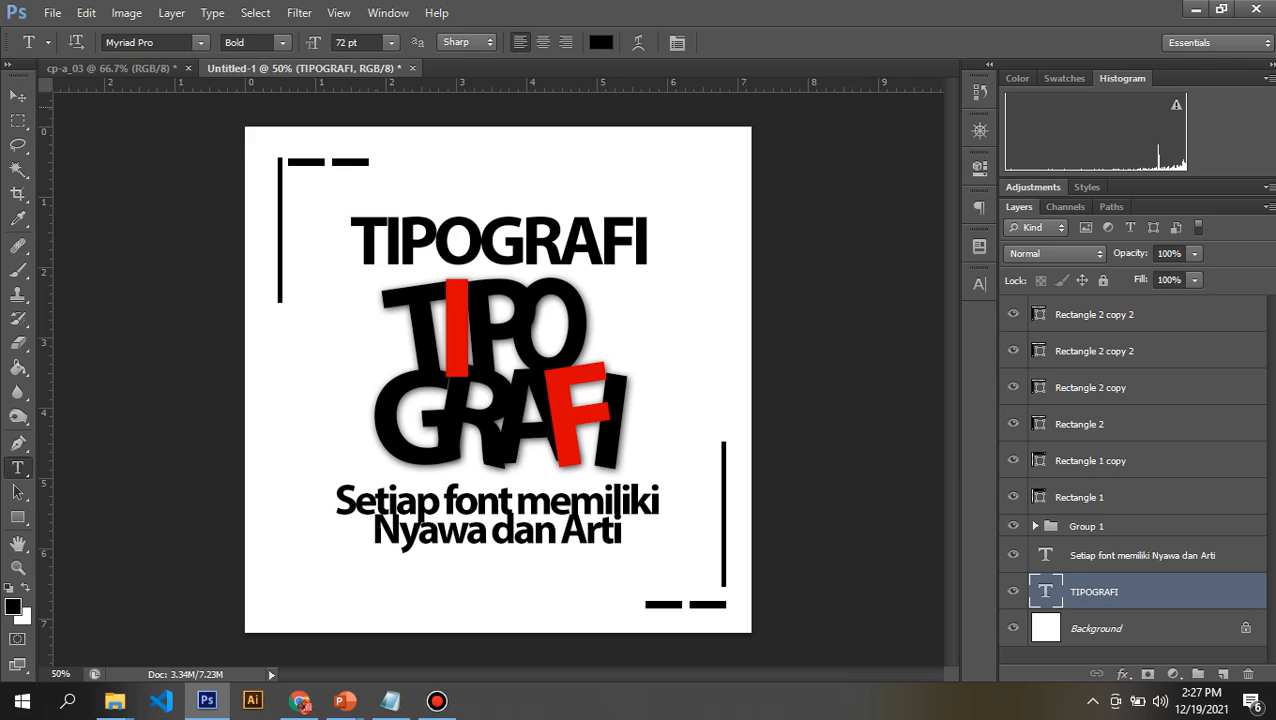
{"action": "key", "text": "v"}
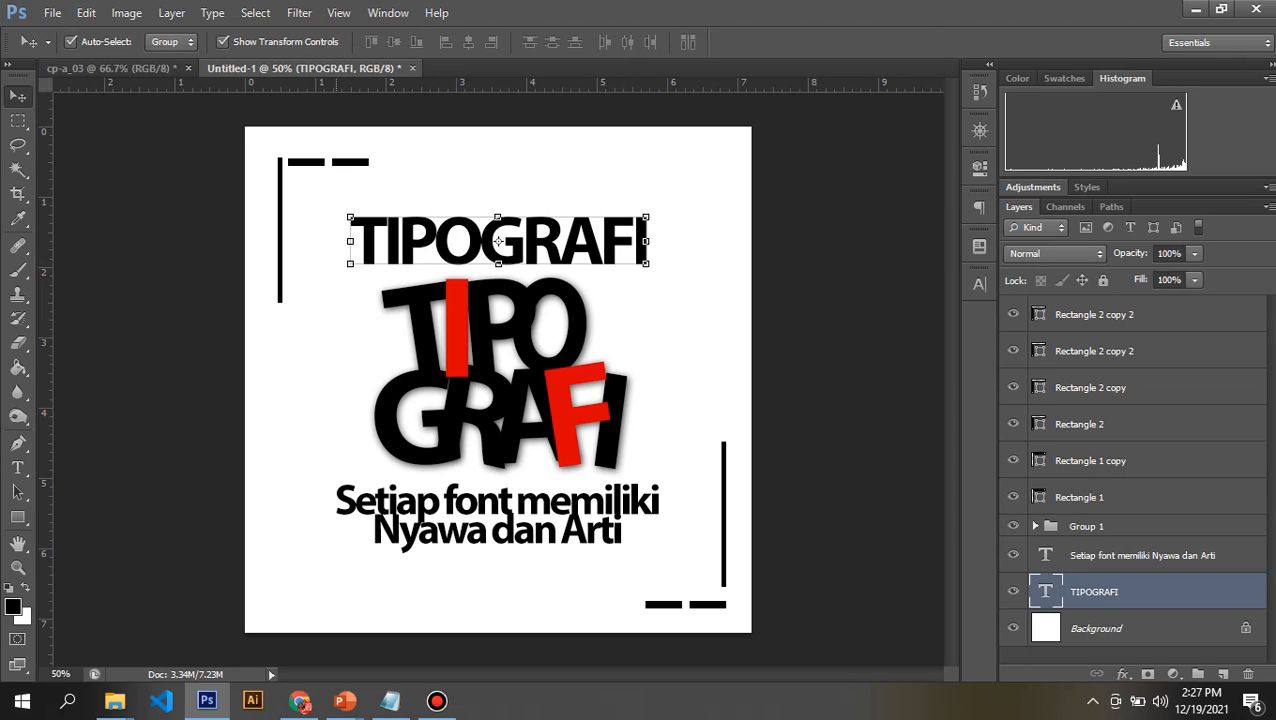
{"action": "left_click", "coordinate": [400, 243]}
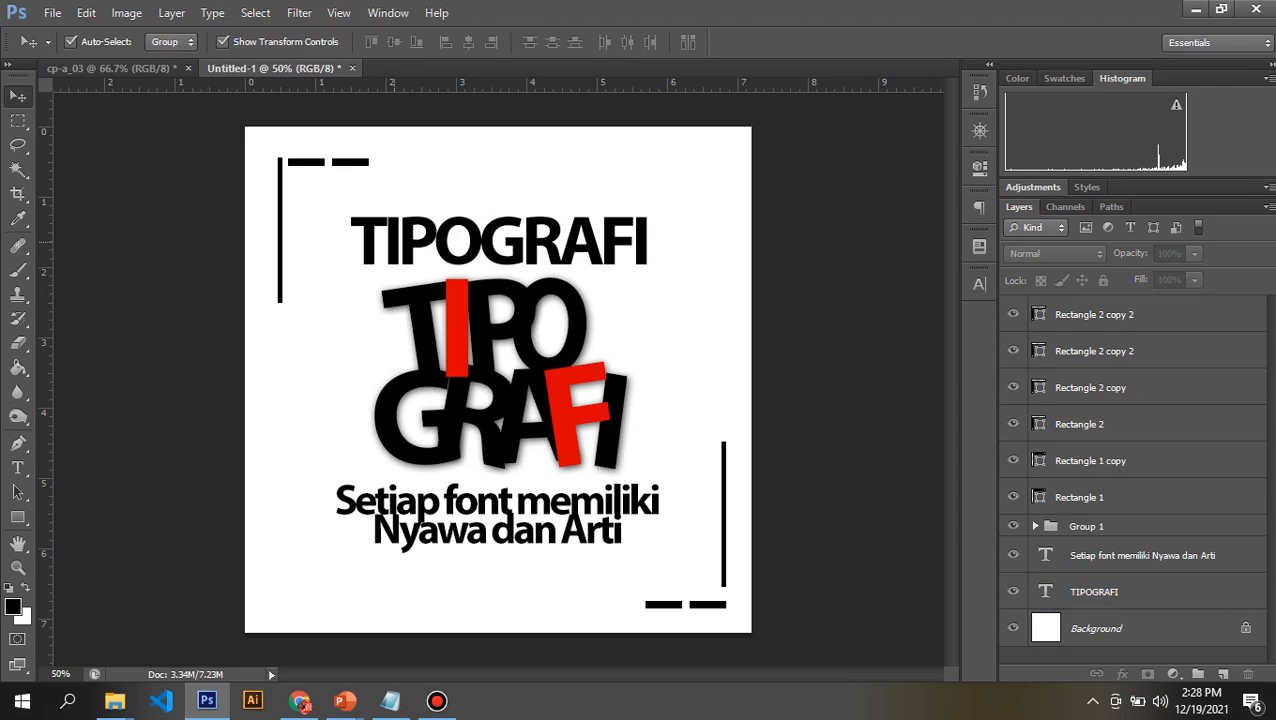
Change the text color of the TIPOGRAFI heading to dark grey #3e3e3e
{"action": "left_click", "coordinate": [391, 243]}
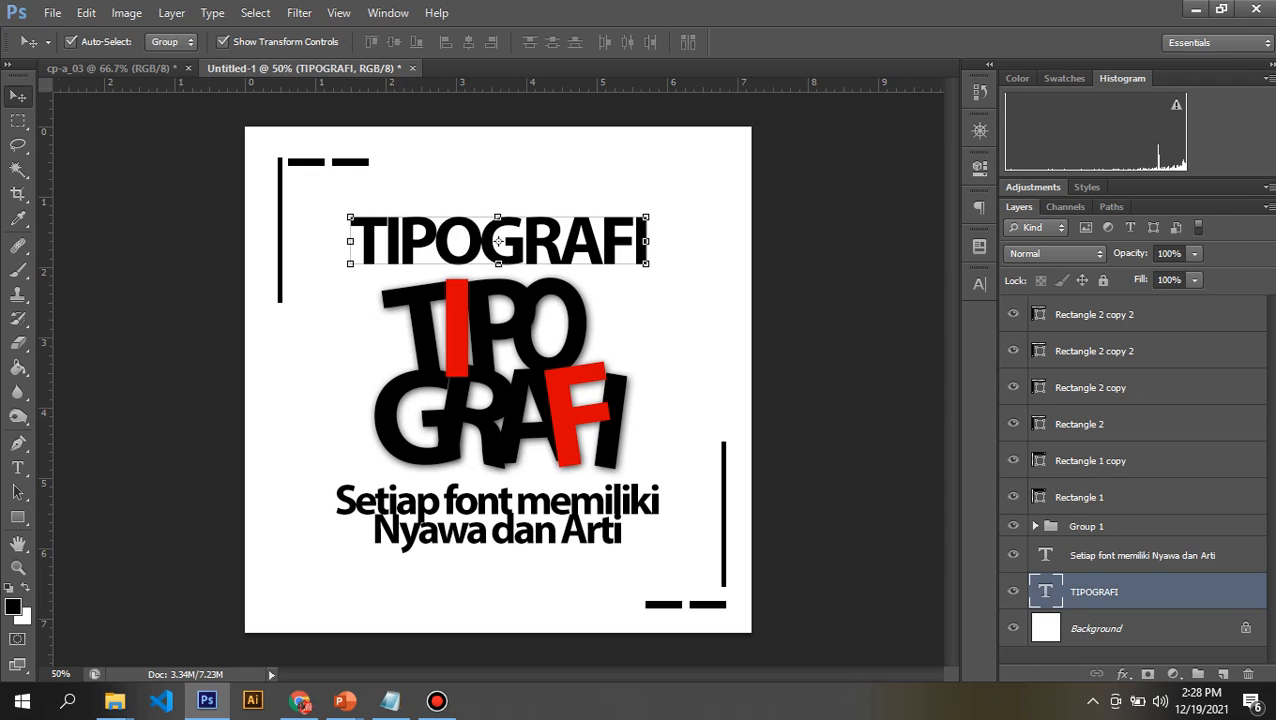
{"action": "key", "text": "t"}
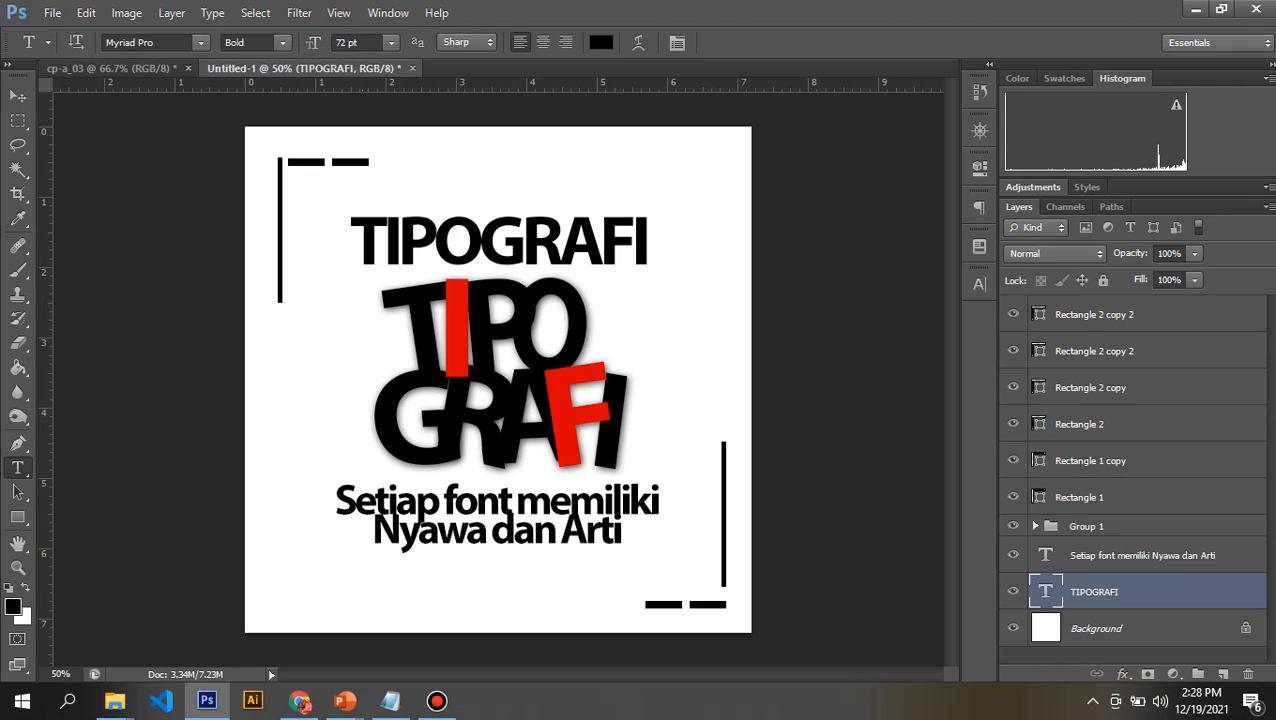
{"action": "left_click", "coordinate": [601, 42]}
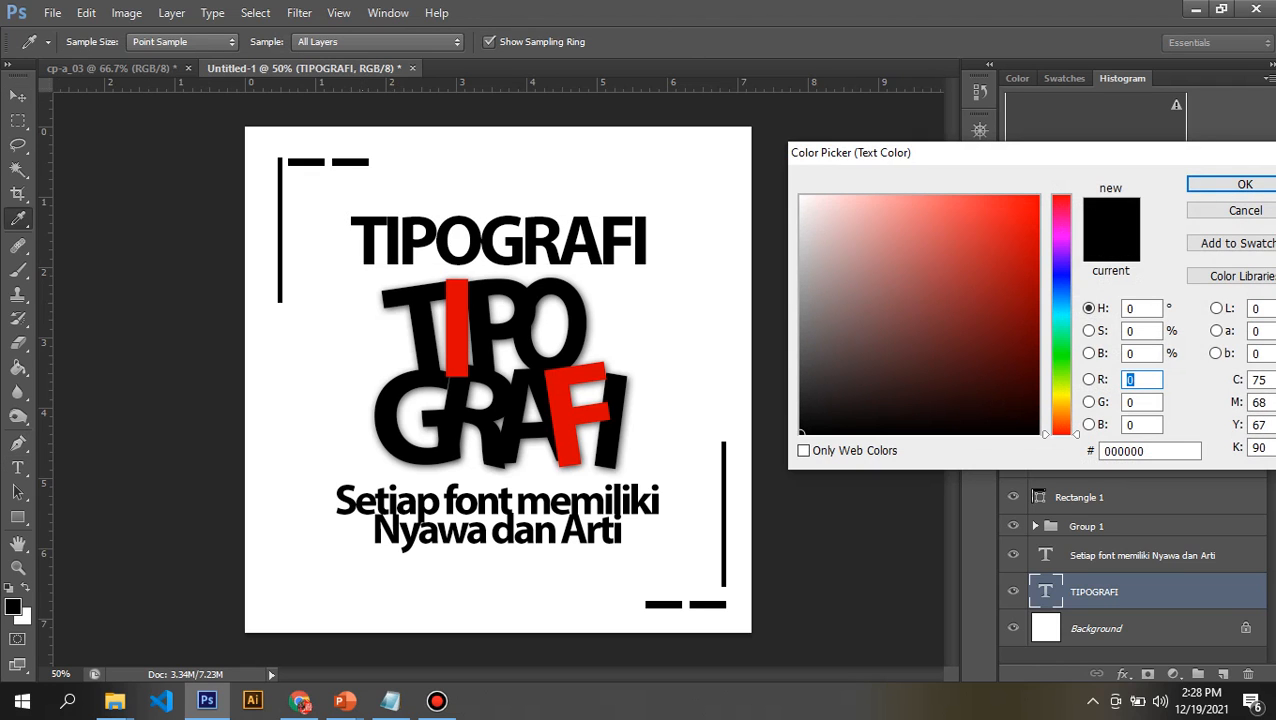
{"action": "left_click", "coordinate": [1032, 267]}
{"action": "mouse_move", "coordinate": [1032, 267]}
{"action": "left_mouse_down"}
{"action": "mouse_move", "coordinate": [1036, 203]}
{"action": "mouse_move", "coordinate": [853, 196]}
{"action": "mouse_move", "coordinate": [1005, 275]}
{"action": "mouse_move", "coordinate": [801, 316]}
{"action": "mouse_move", "coordinate": [801, 376]}
{"action": "left_mouse_up"}
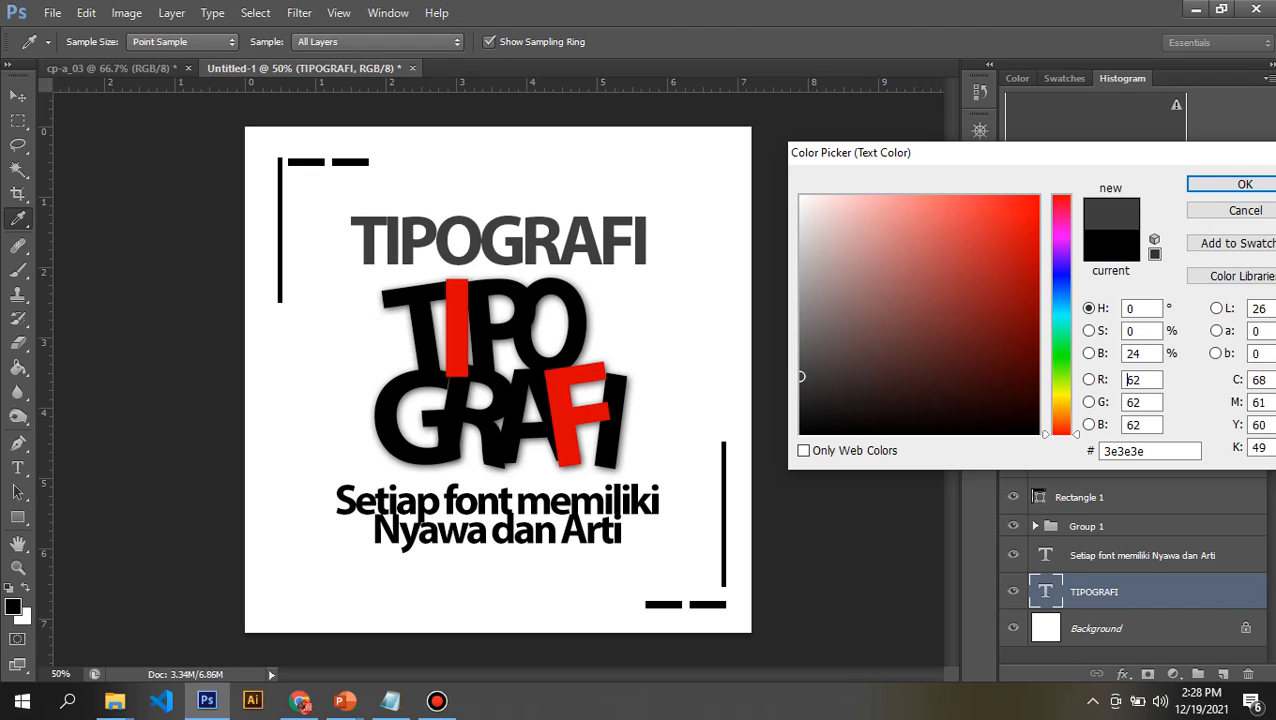
{"action": "key", "text": "Return"}
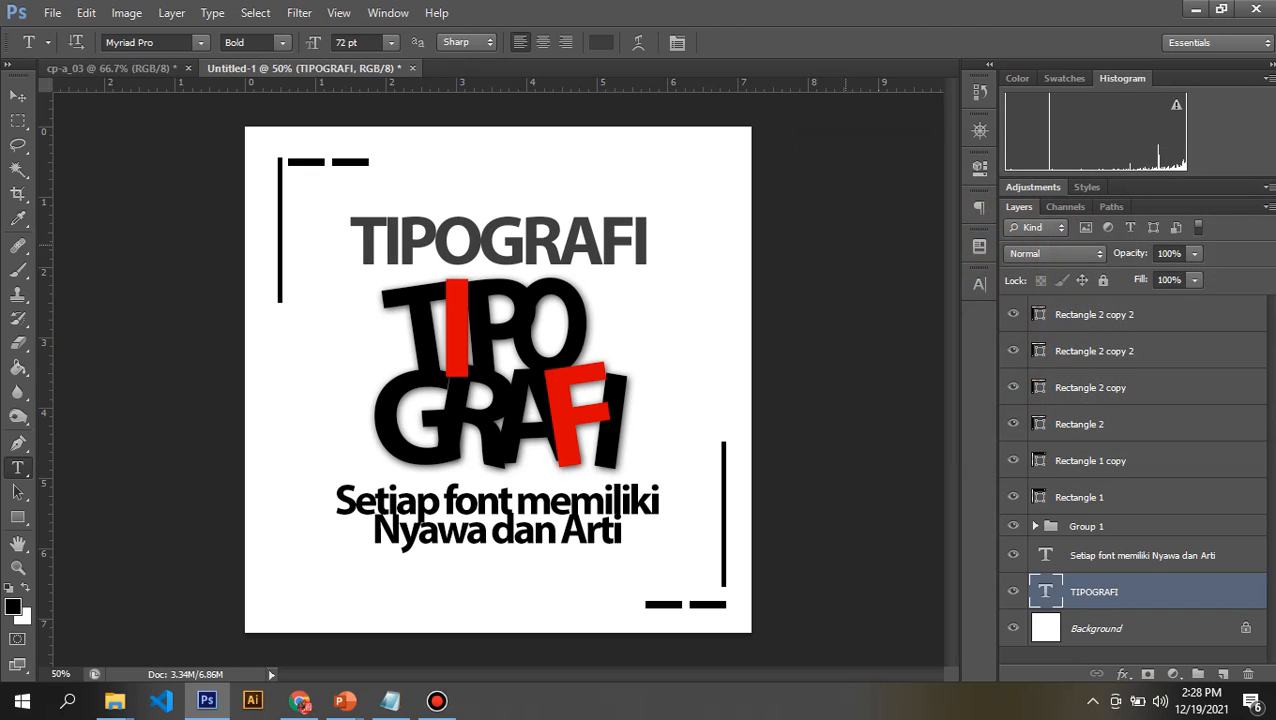
{"action": "left_click", "coordinate": [18, 96]}
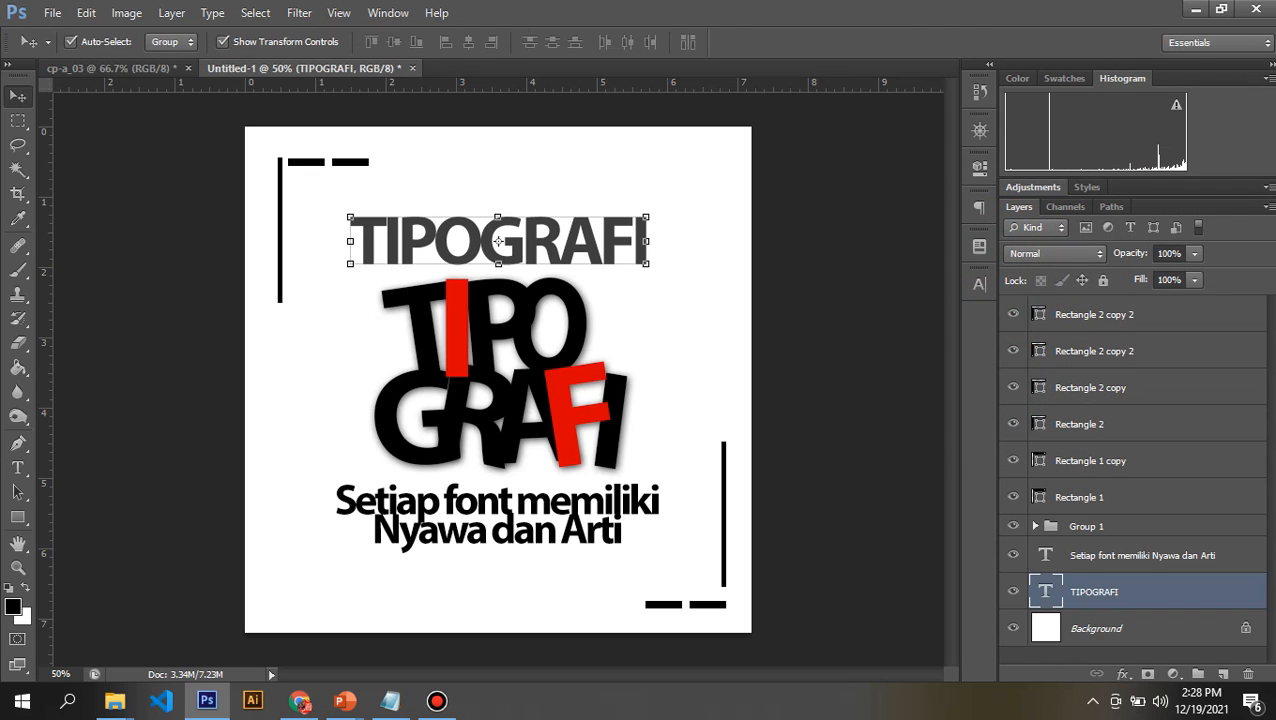
{"action": "left_click", "coordinate": [140, 241]}
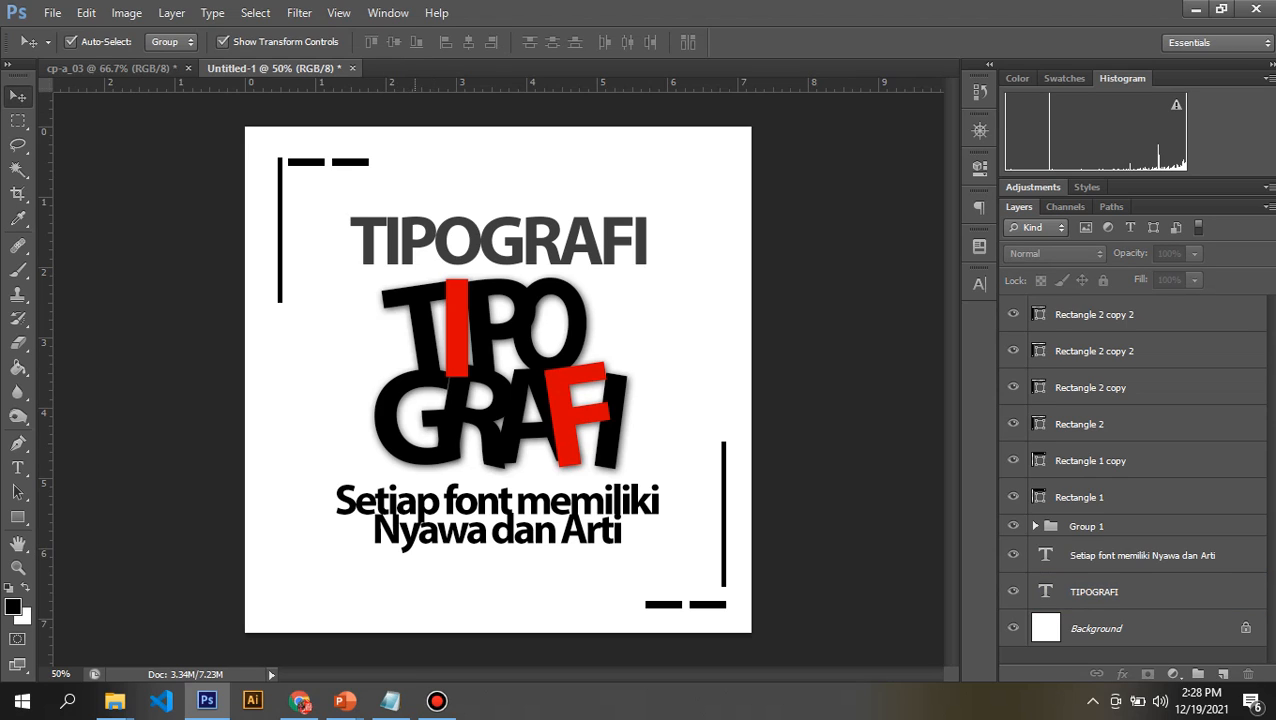
{"action": "left_click", "coordinate": [438, 510]}
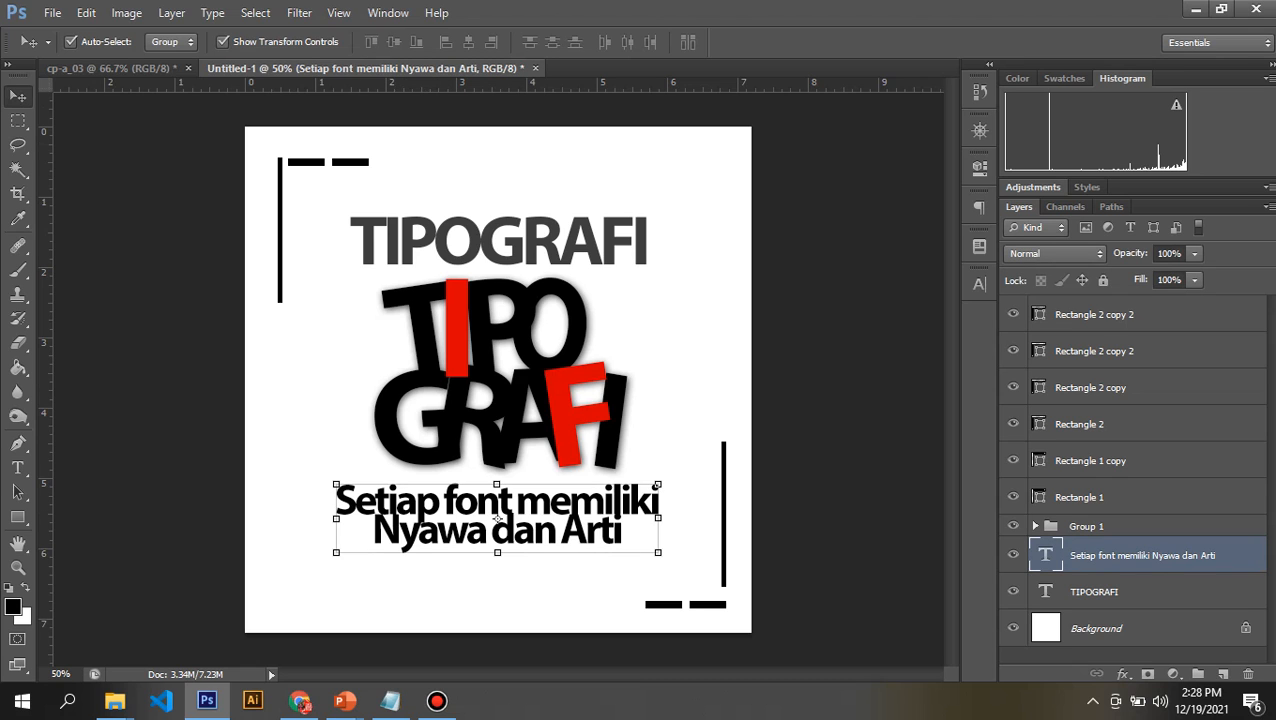
{"action": "key", "text": "alt+l"}
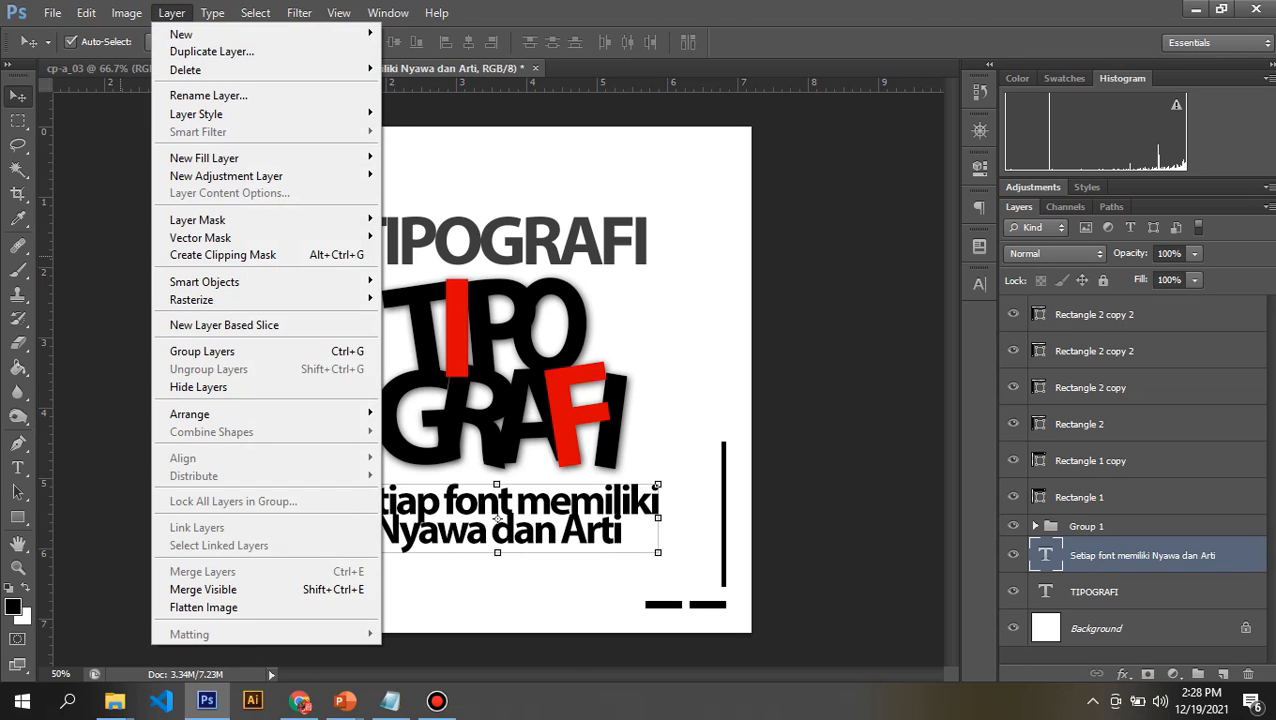
{"action": "key", "text": "Escape"}
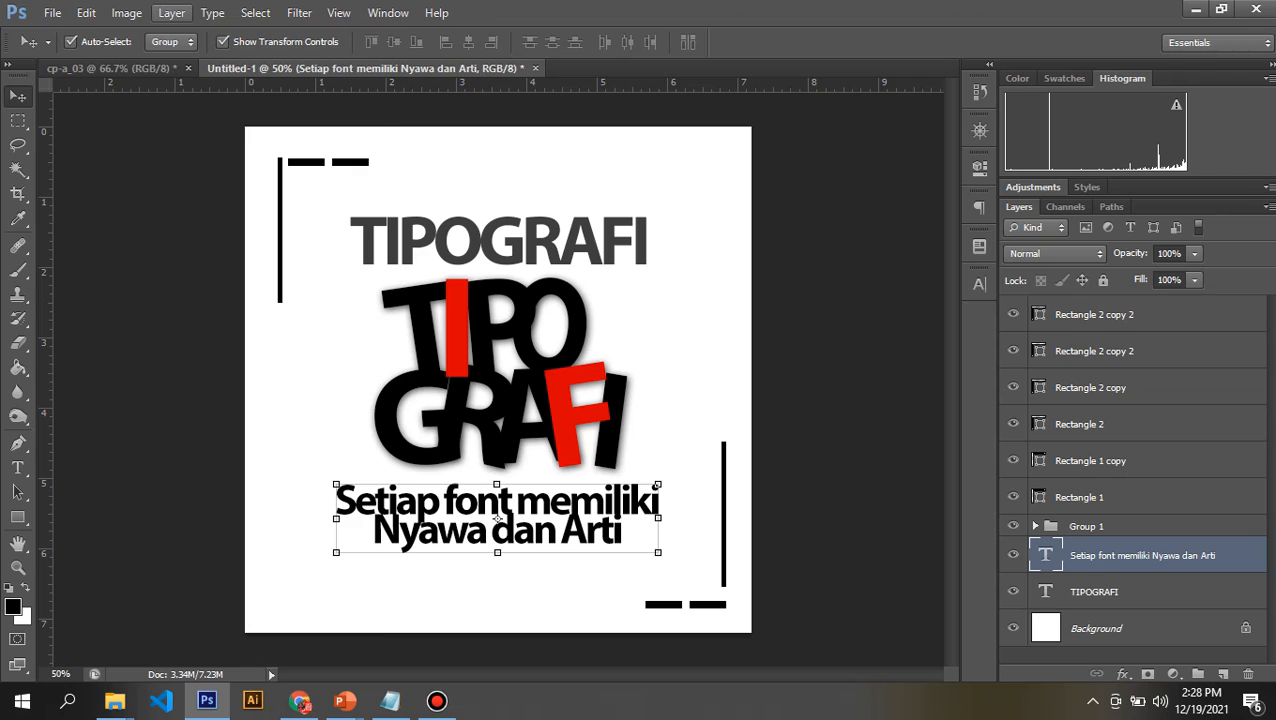
{"action": "left_click", "coordinate": [171, 12]}
{"action": "left_click", "coordinate": [171, 12]}
{"action": "left_click", "coordinate": [396, 475]}
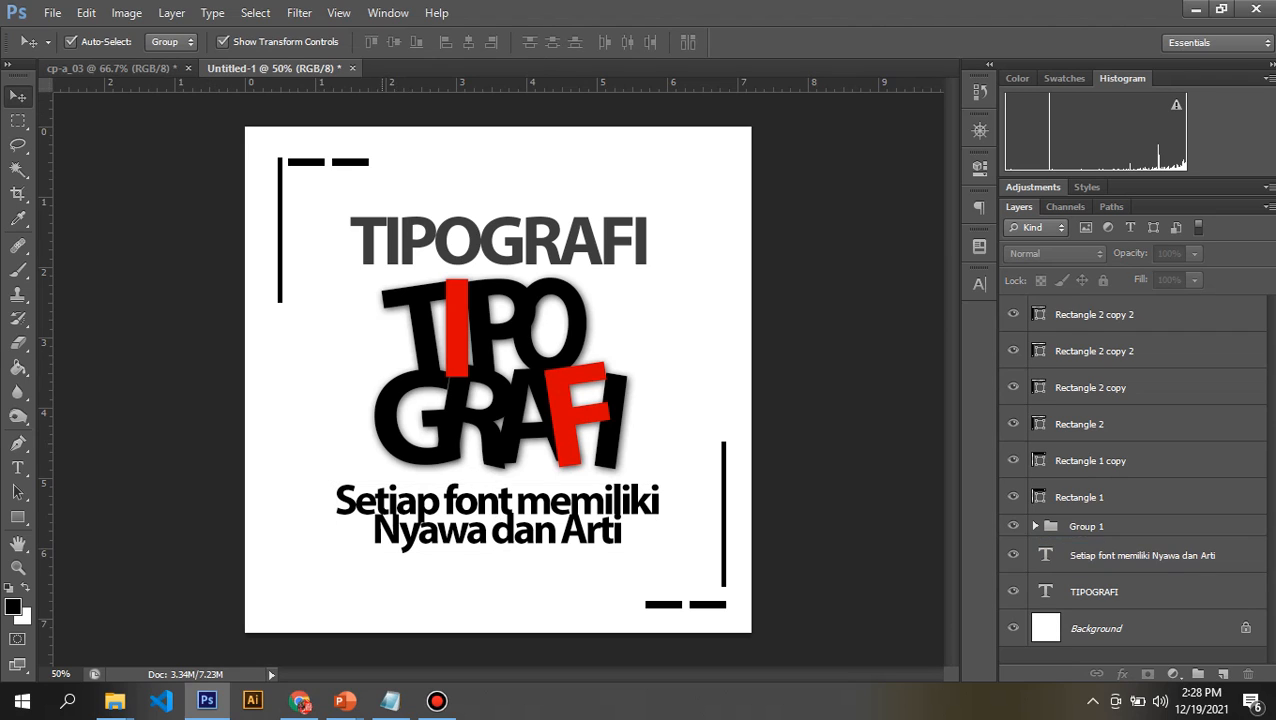
{"action": "left_click", "coordinate": [402, 504]}
{"action": "left_click", "coordinate": [406, 457]}
{"action": "left_click", "coordinate": [497, 505]}
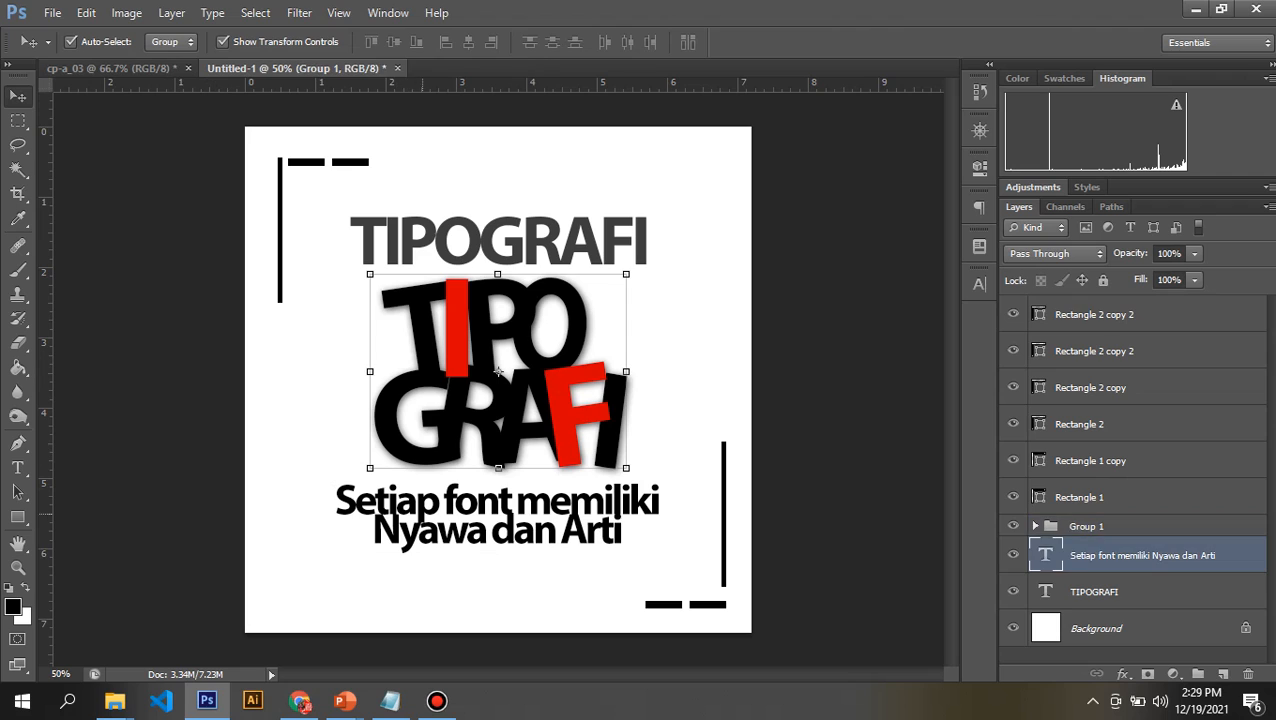
{"action": "left_click", "coordinate": [497, 241]}
Add a linear Gradient Overlay effect to the two-line tagline "Setiap font memiliki Nyawa dan Arti"
{"action": "left_click", "coordinate": [497, 518]}
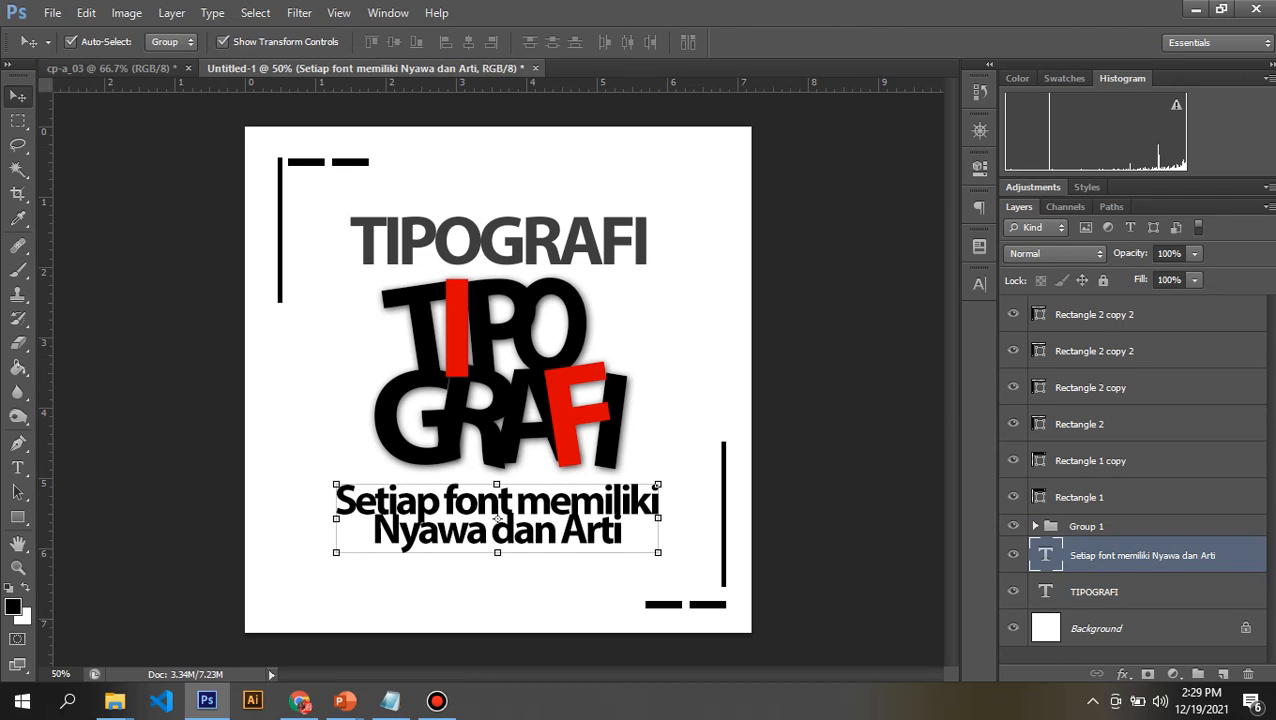
{"action": "left_click", "coordinate": [223, 42]}
{"action": "left_click", "coordinate": [171, 12]}
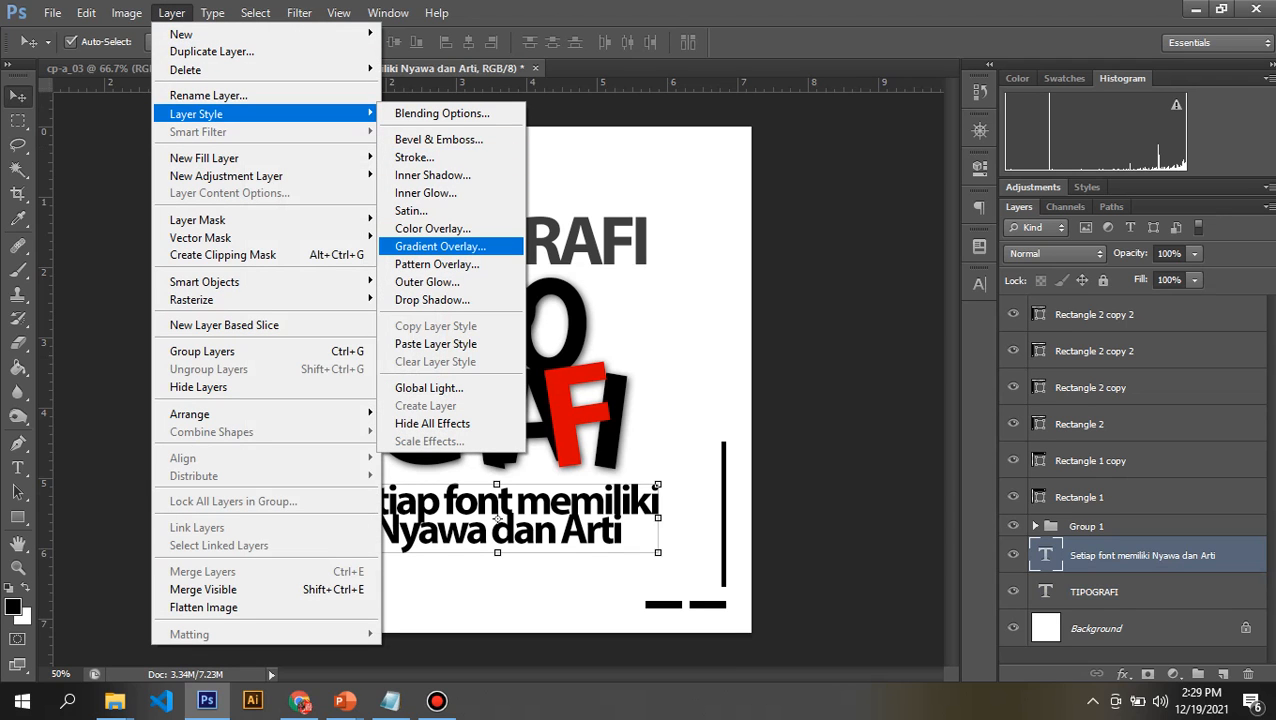
{"action": "left_click", "coordinate": [440, 246]}
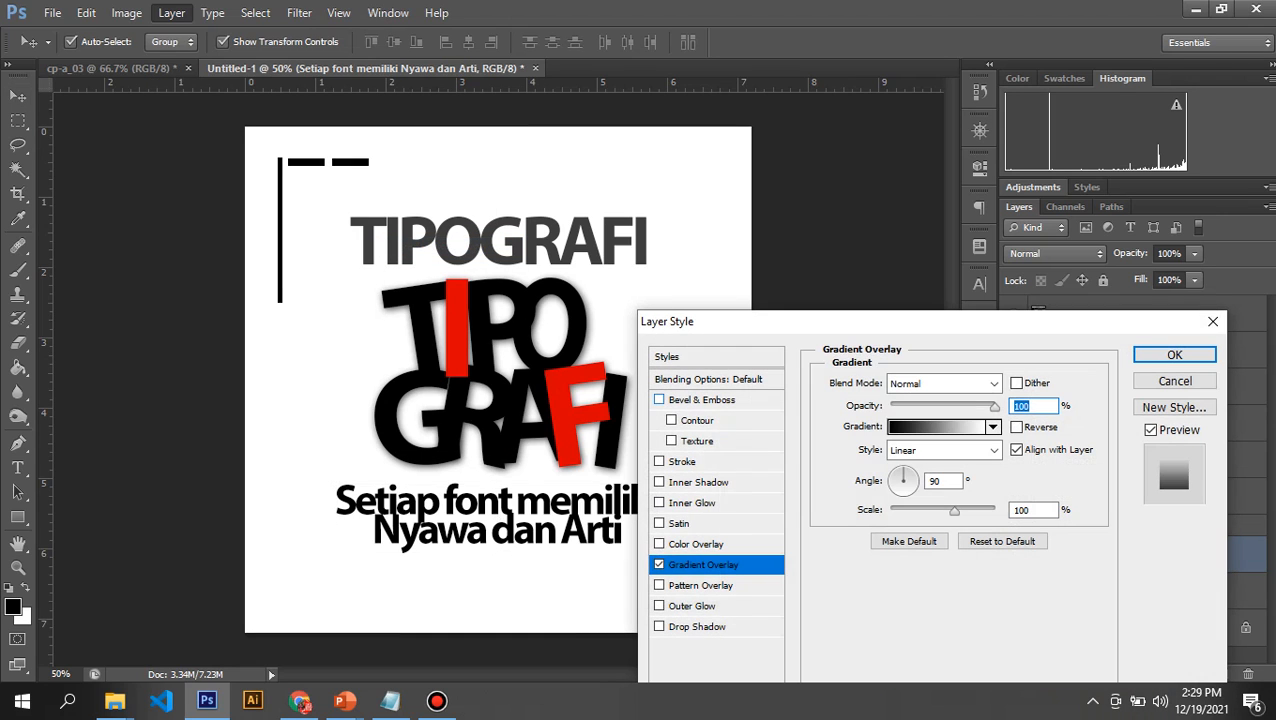
{"action": "left_click", "coordinate": [938, 426]}
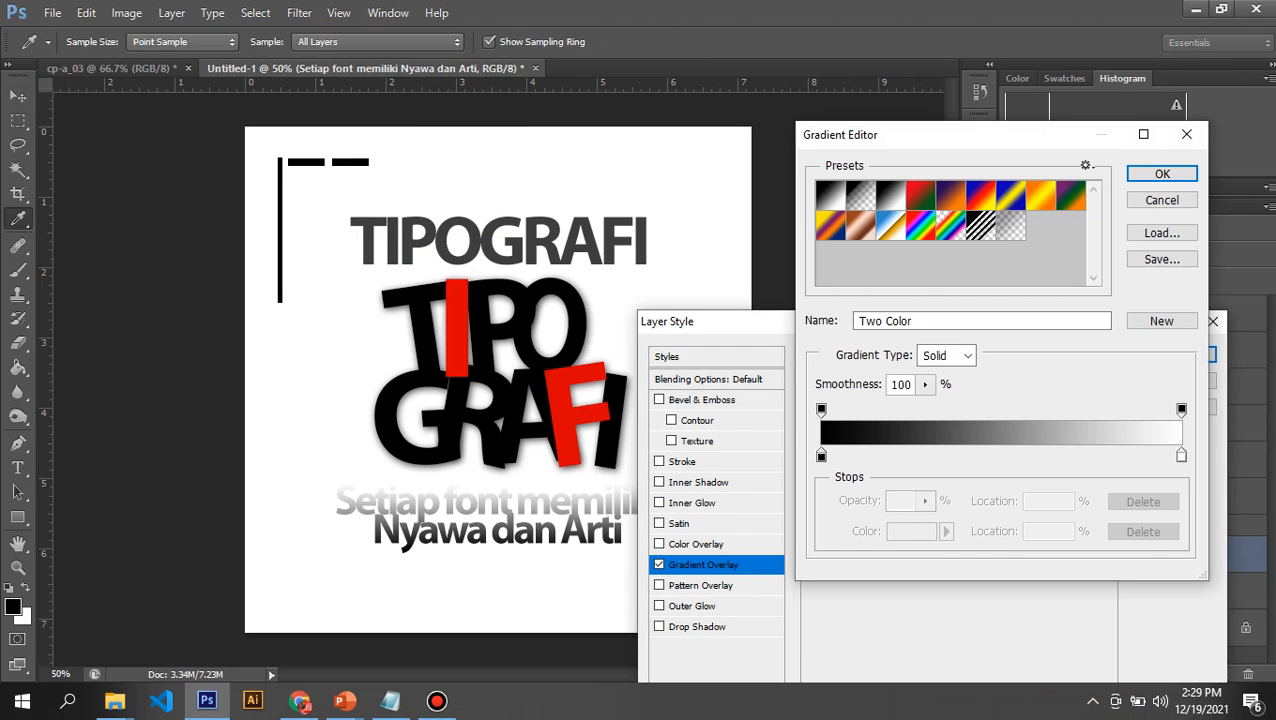
{"action": "key", "text": "Return"}
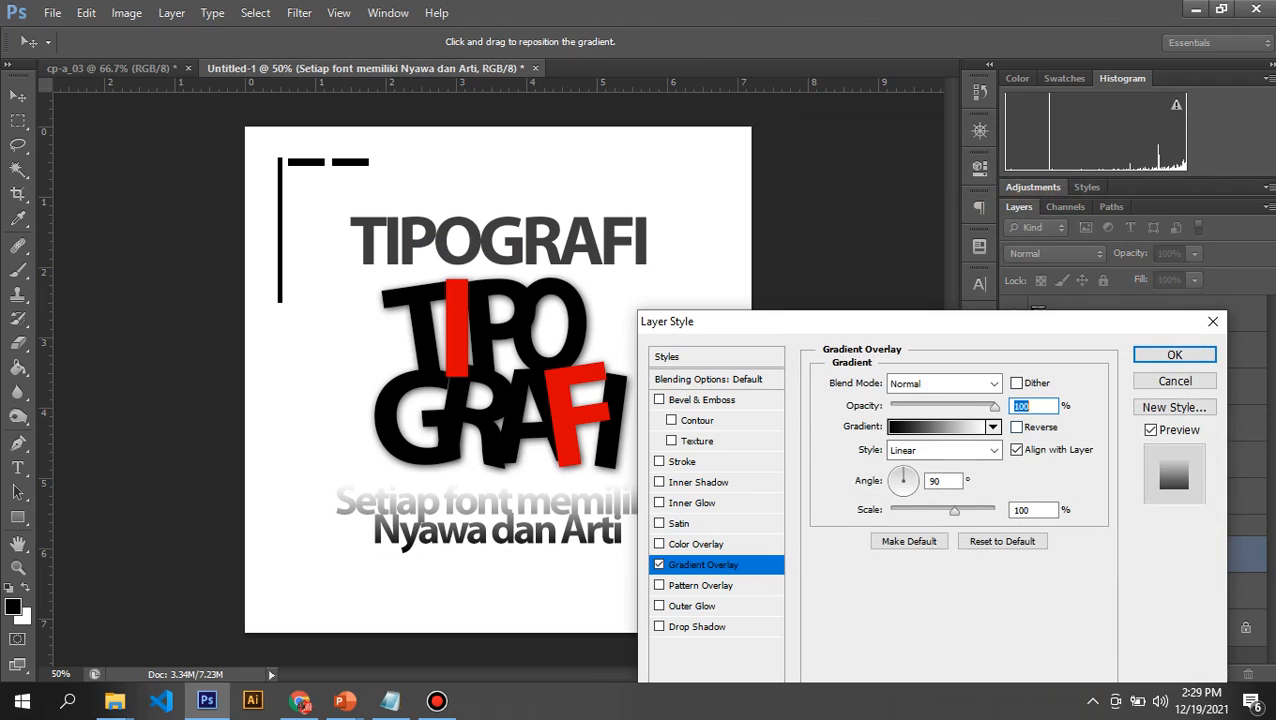
{"action": "left_click", "coordinate": [938, 427]}
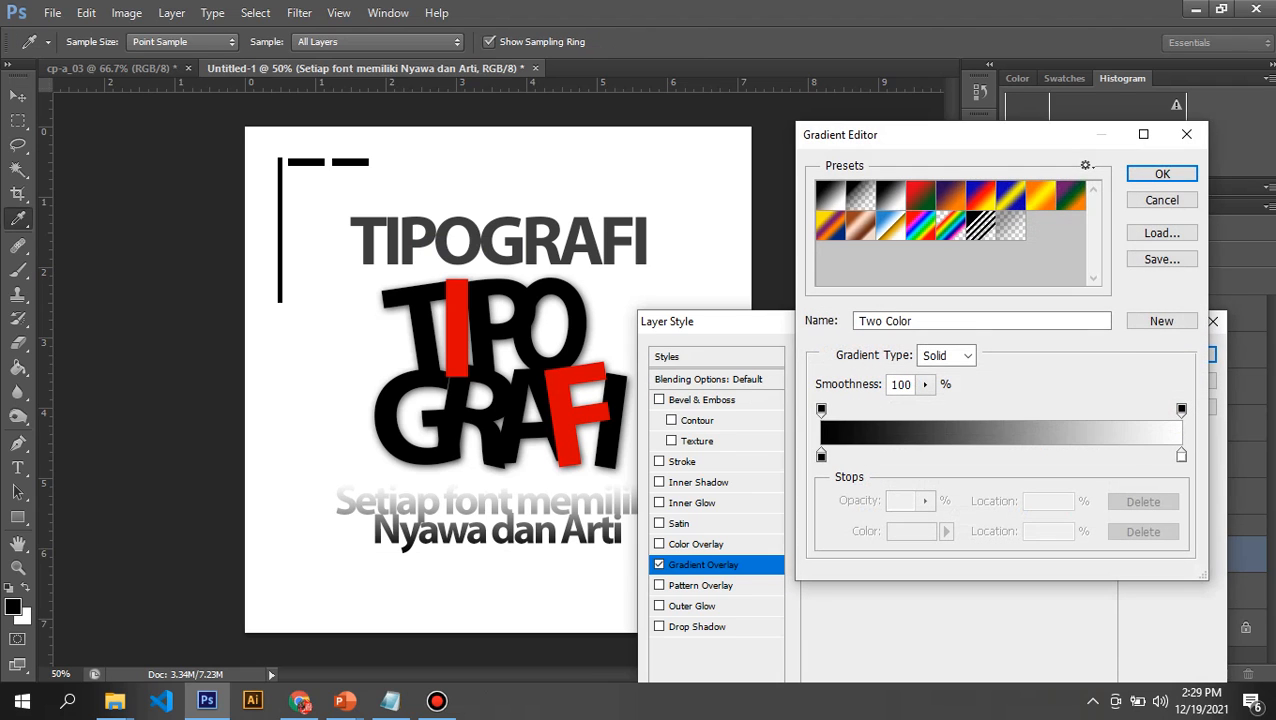
{"action": "key", "text": "Escape"}
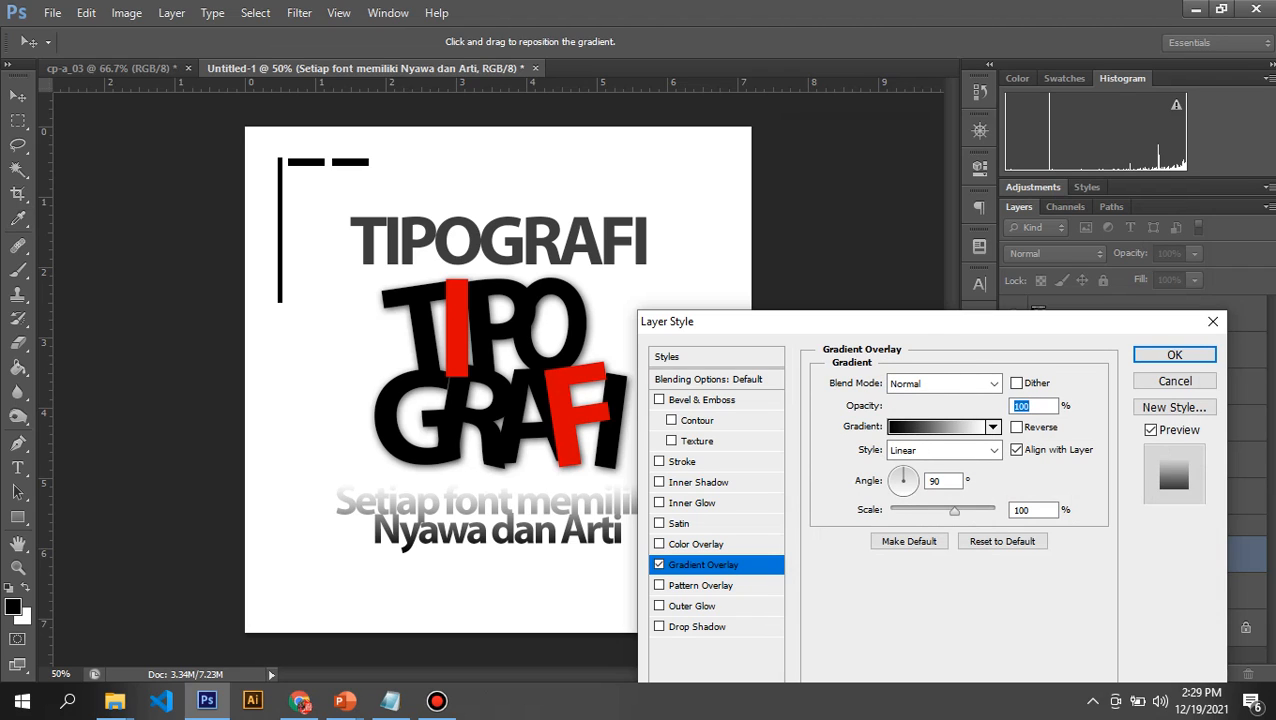
Set the black starting color stop of the tagline's gradient to dark red with a red value of 152
{"action": "left_click", "coordinate": [938, 427]}
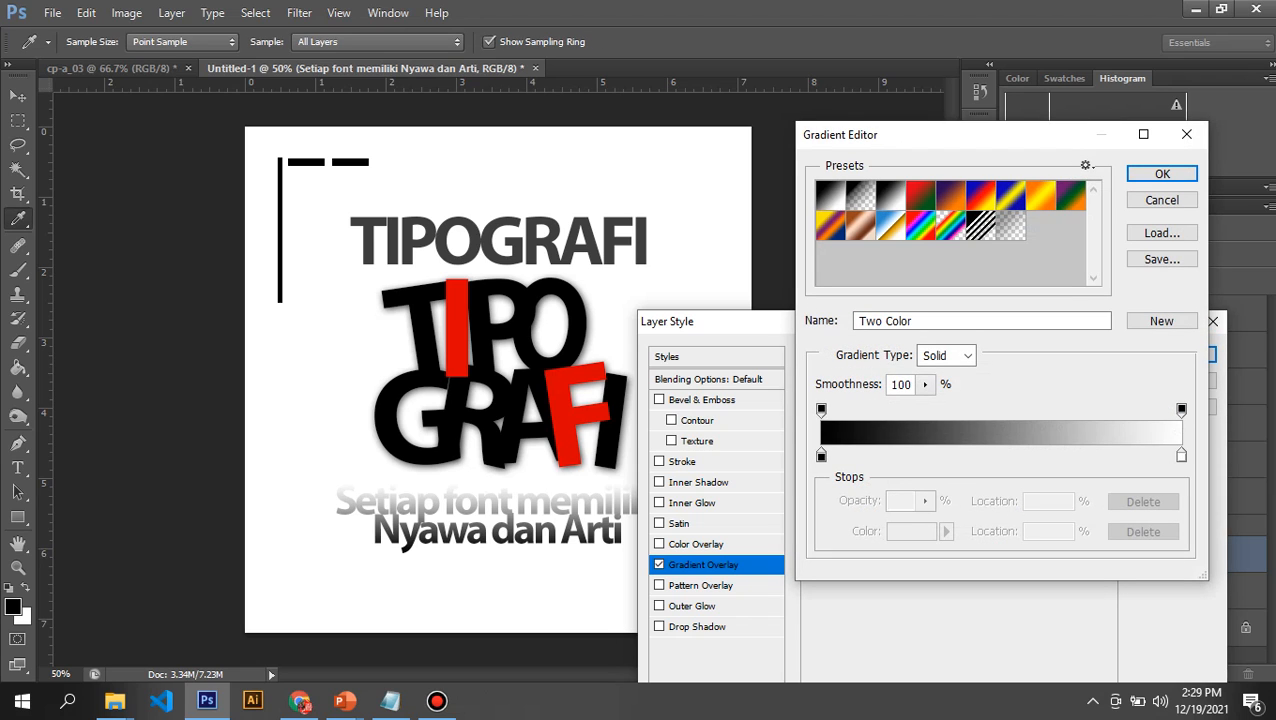
{"action": "left_click", "coordinate": [821, 456]}
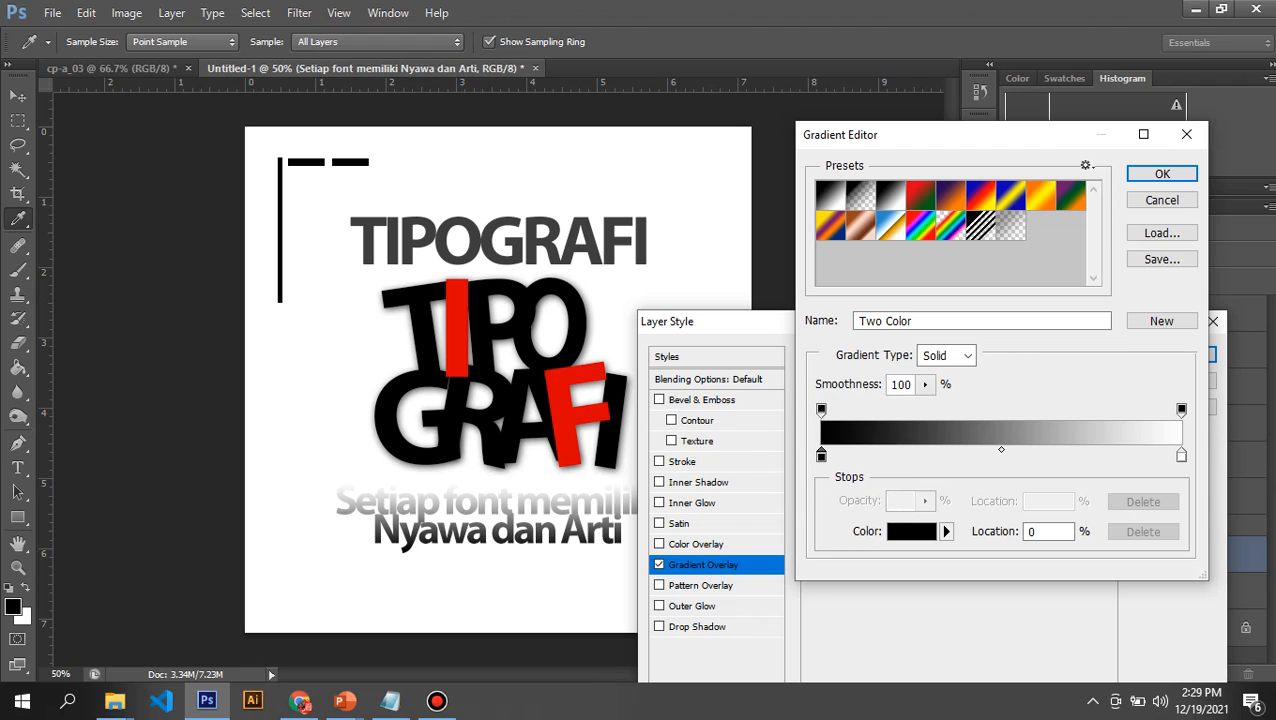
{"action": "double_click", "coordinate": [821, 456]}
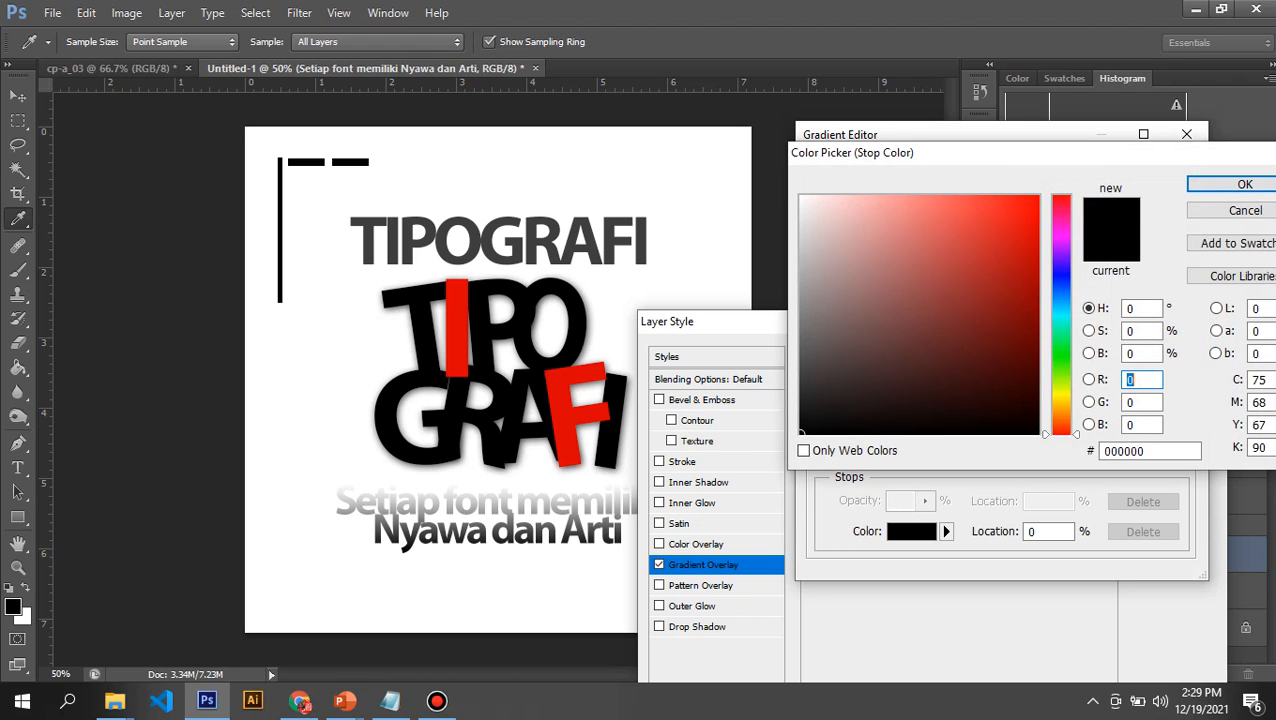
{"action": "left_click_drag", "start_coordinate": [988, 256], "coordinate": [1036, 312]}
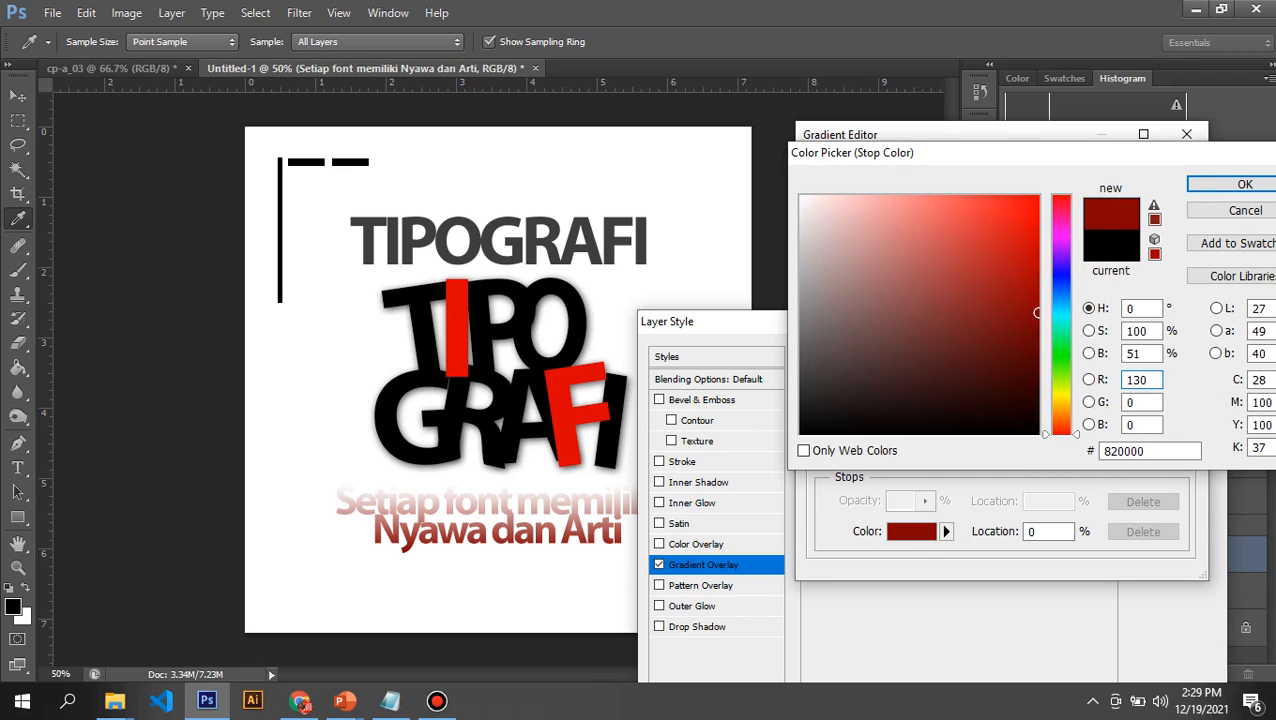
{"action": "left_click_drag", "start_coordinate": [1036, 312], "coordinate": [1036, 322]}
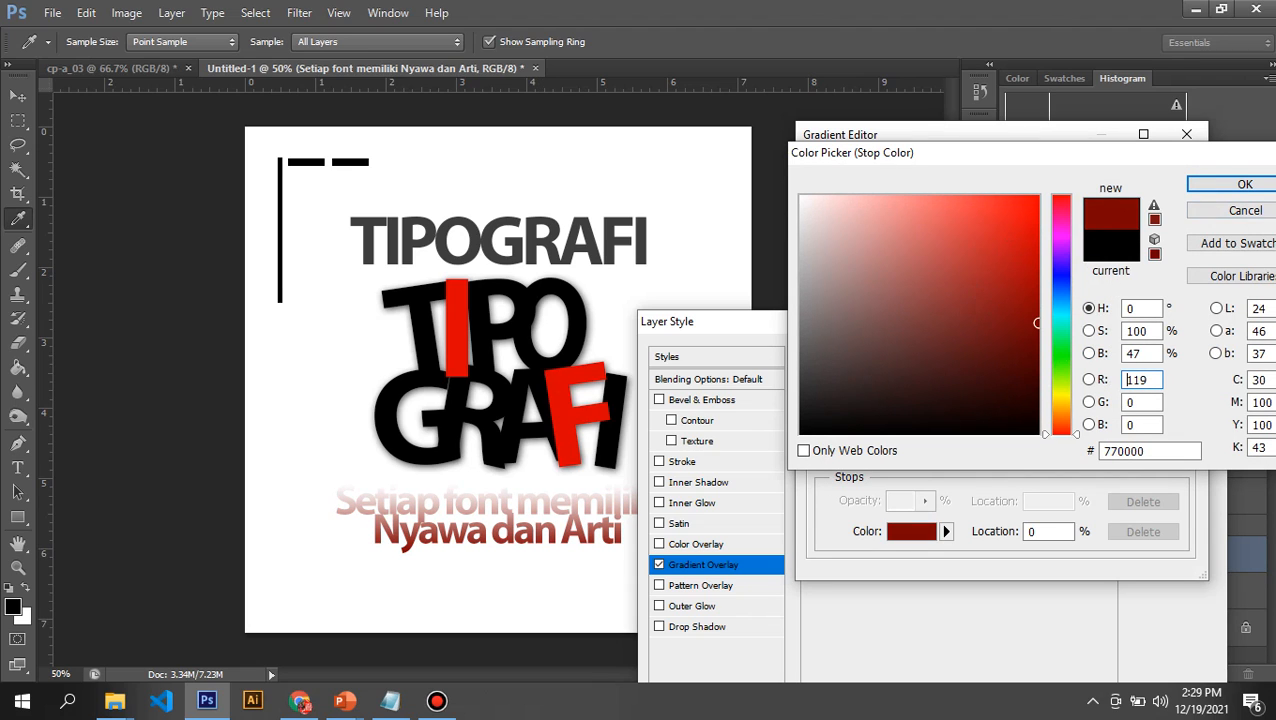
{"action": "double_click", "coordinate": [1124, 379]}
{"action": "type", "text": "152"}
{"action": "key", "text": "Return"}
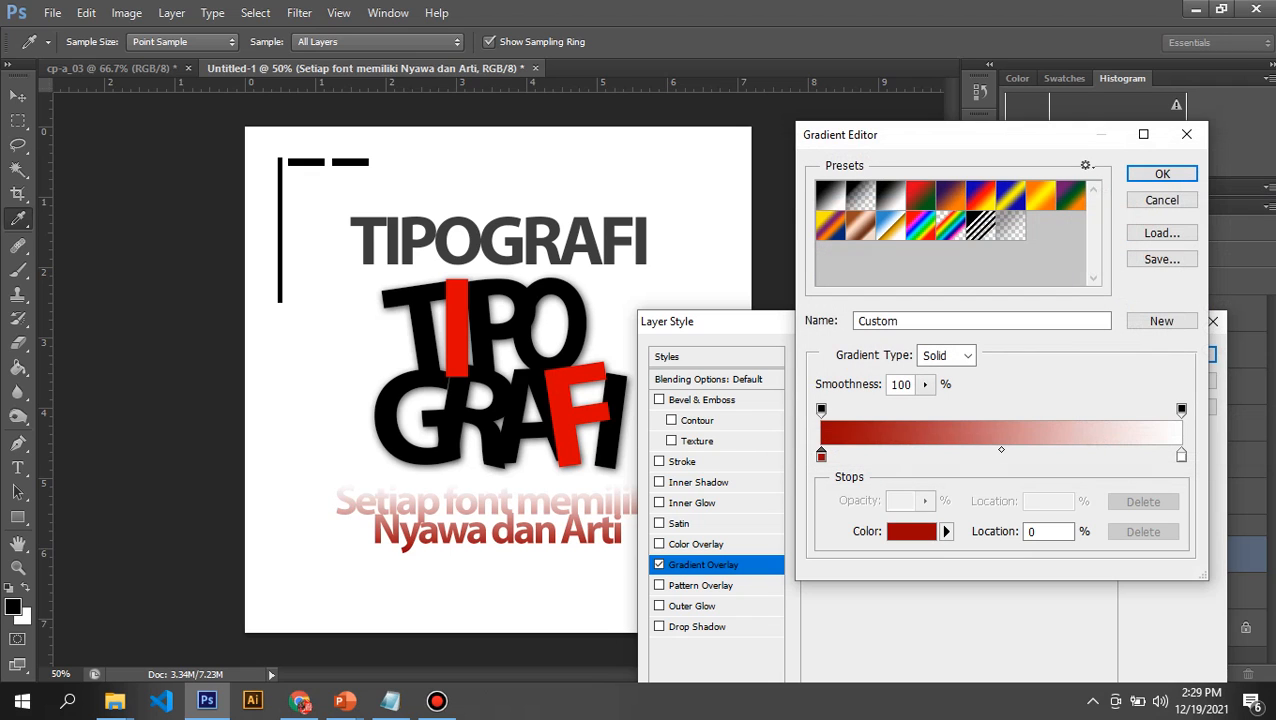
Set the white end color stop of the tagline's gradient to bright red #f20000 and accept the gradient
{"action": "left_click", "coordinate": [1181, 455]}
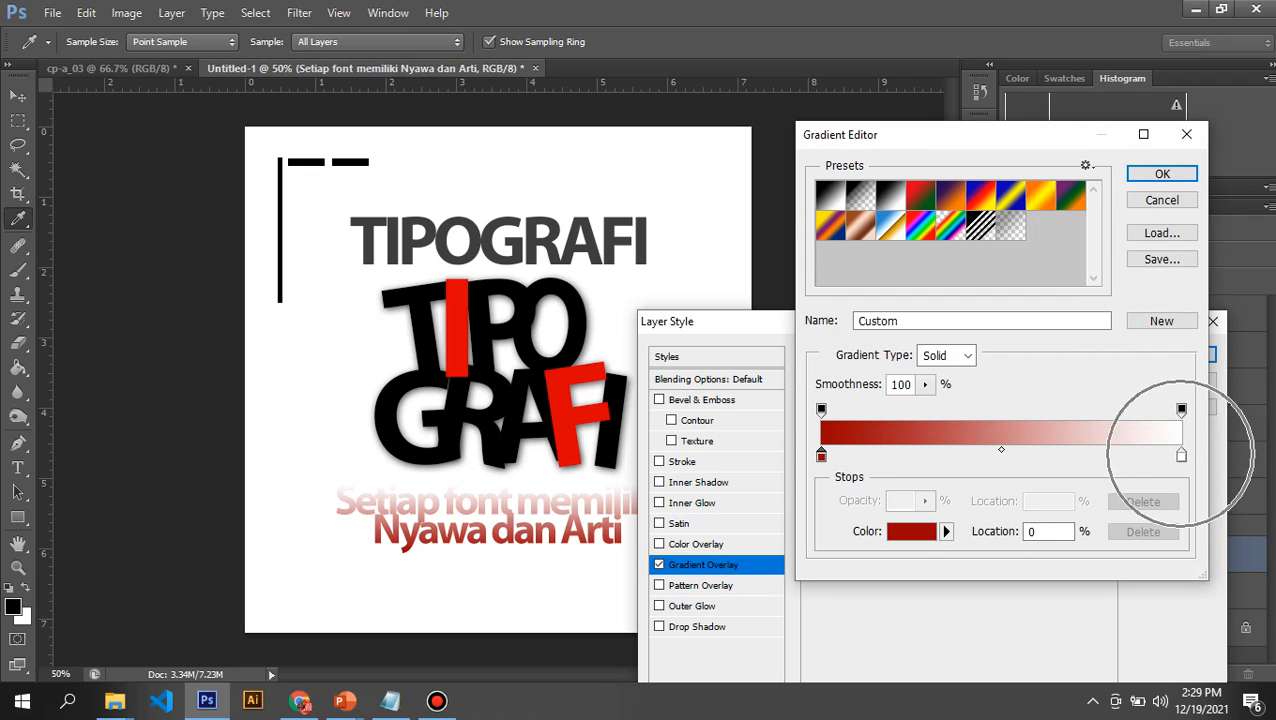
{"action": "left_click", "coordinate": [911, 532]}
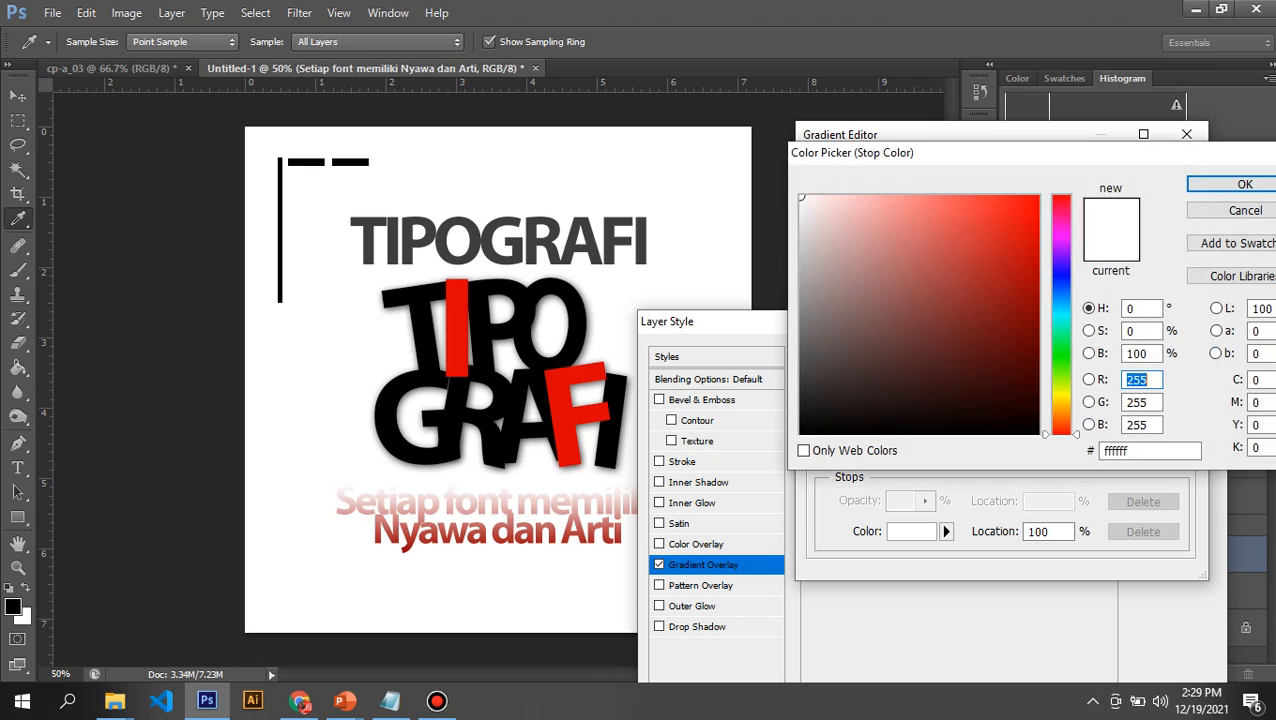
{"action": "left_click_drag", "start_coordinate": [1024, 291], "coordinate": [1039, 196]}
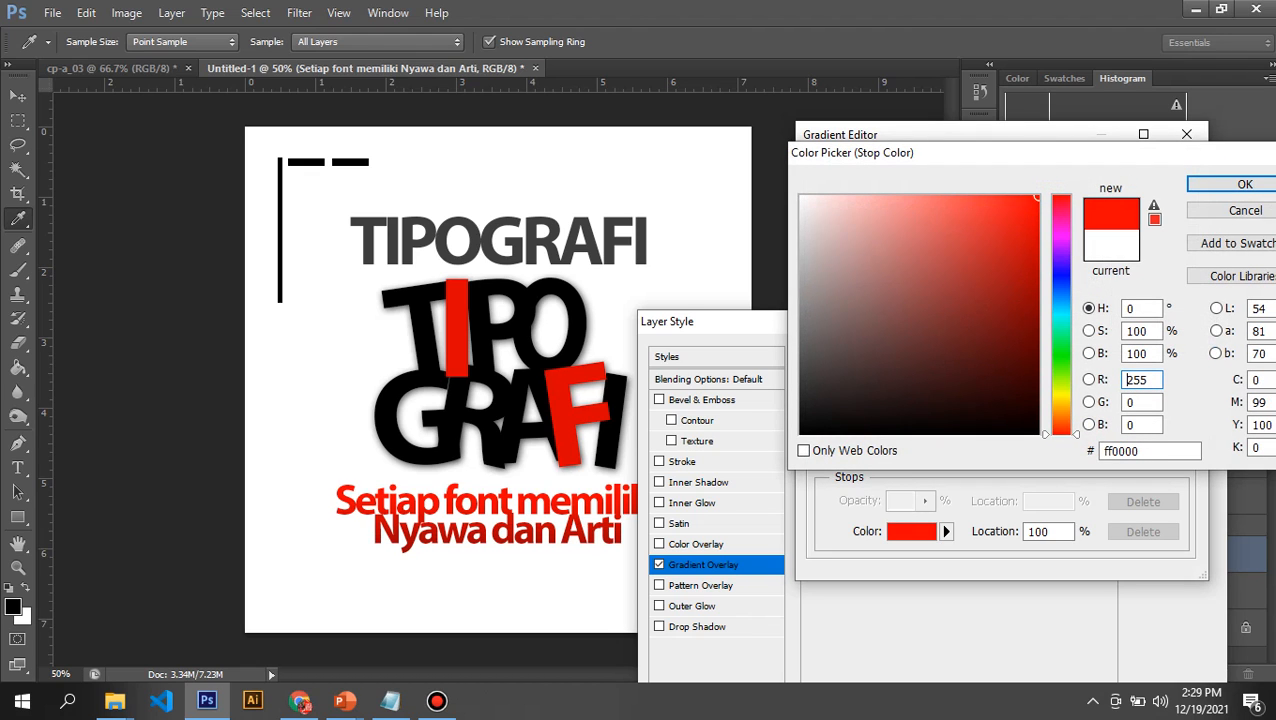
{"action": "mouse_move", "coordinate": [1036, 197]}
{"action": "left_mouse_down"}
{"action": "mouse_move", "coordinate": [1020, 213]}
{"action": "mouse_move", "coordinate": [1036, 216]}
{"action": "left_mouse_up"}
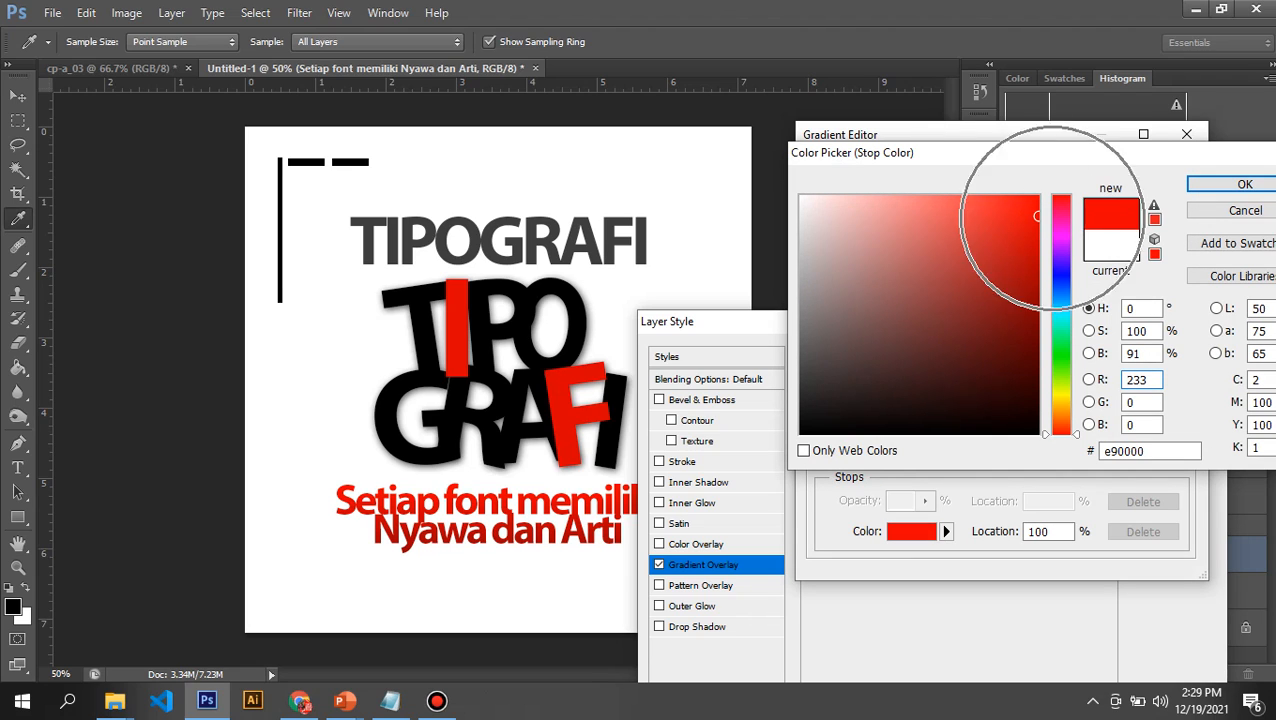
{"action": "double_click", "coordinate": [1127, 379]}
{"action": "type", "text": "242"}
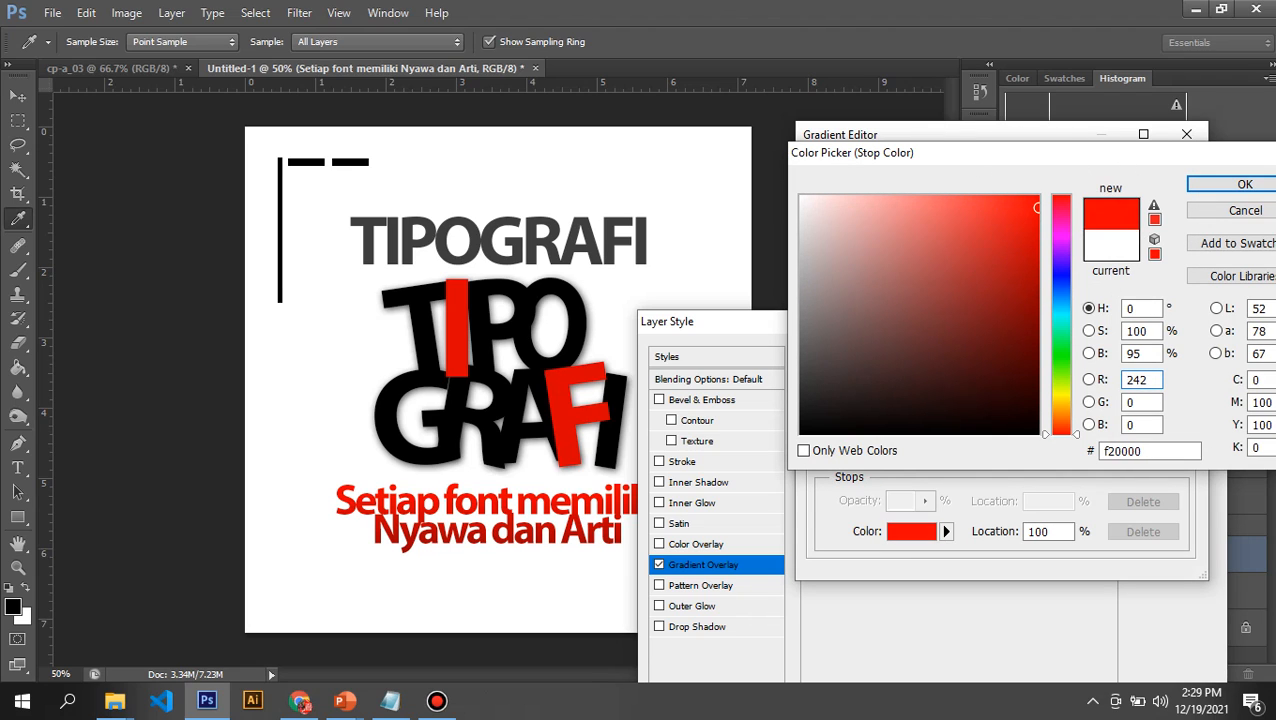
{"action": "left_click", "coordinate": [1244, 184]}
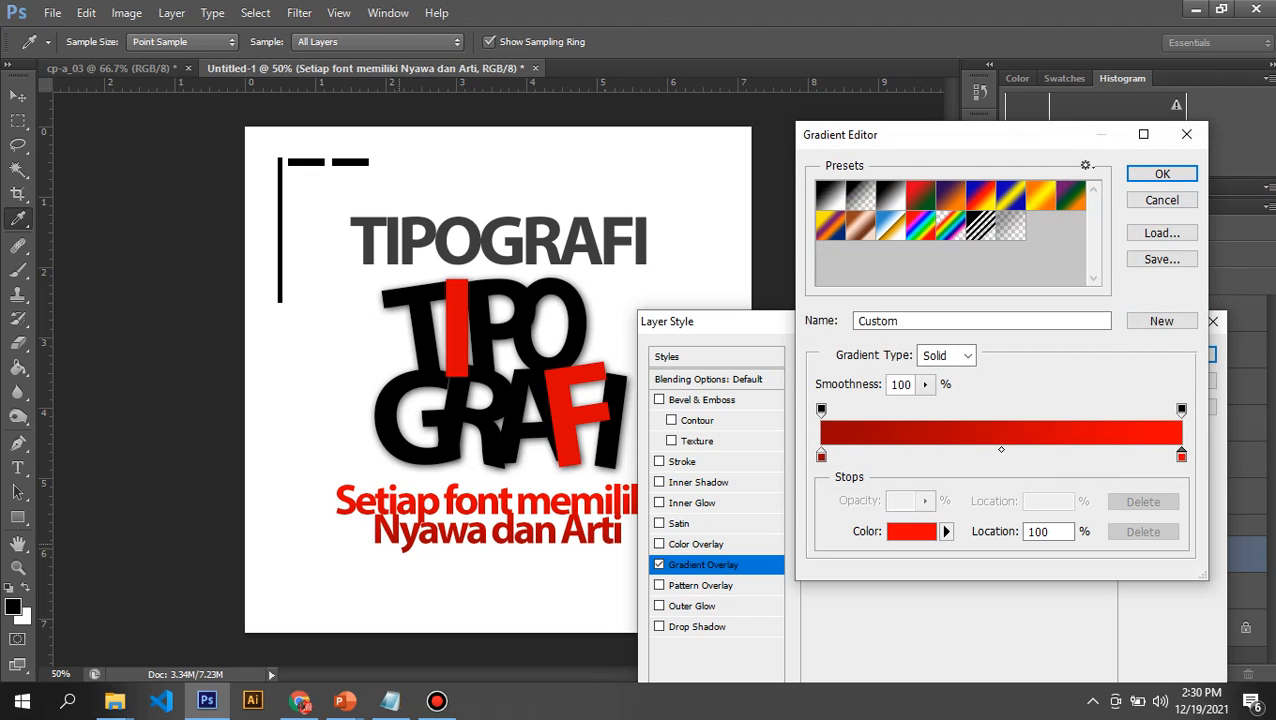
{"action": "left_click", "coordinate": [1162, 173]}
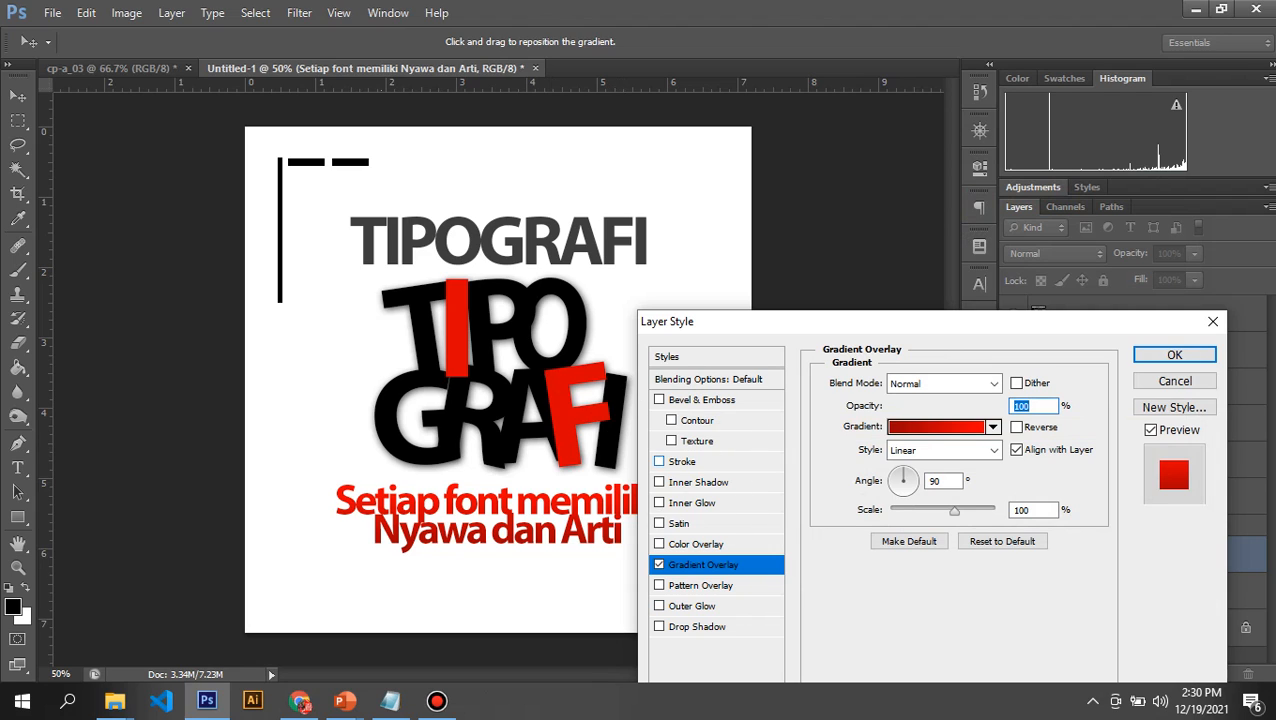
Add a white #ffffff Stroke effect around the outside of the tagline text
{"action": "left_click", "coordinate": [676, 461]}
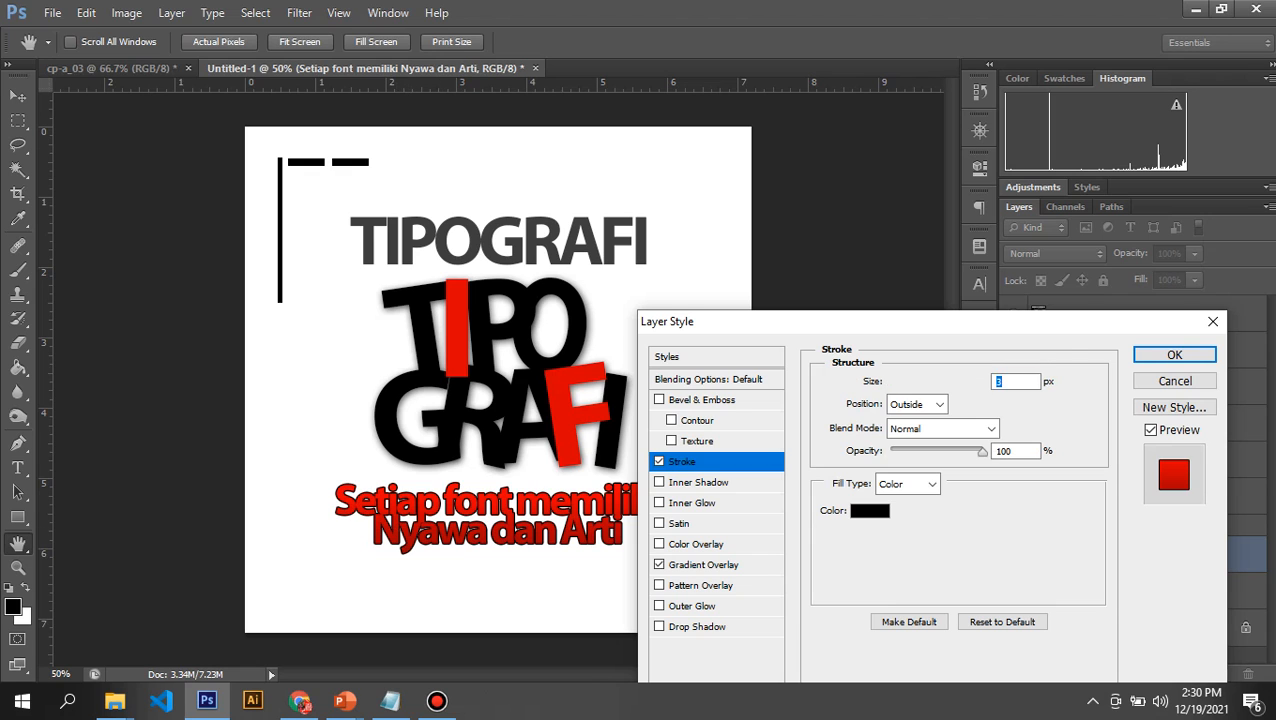
{"action": "left_click", "coordinate": [869, 510]}
{"action": "left_click", "coordinate": [801, 197]}
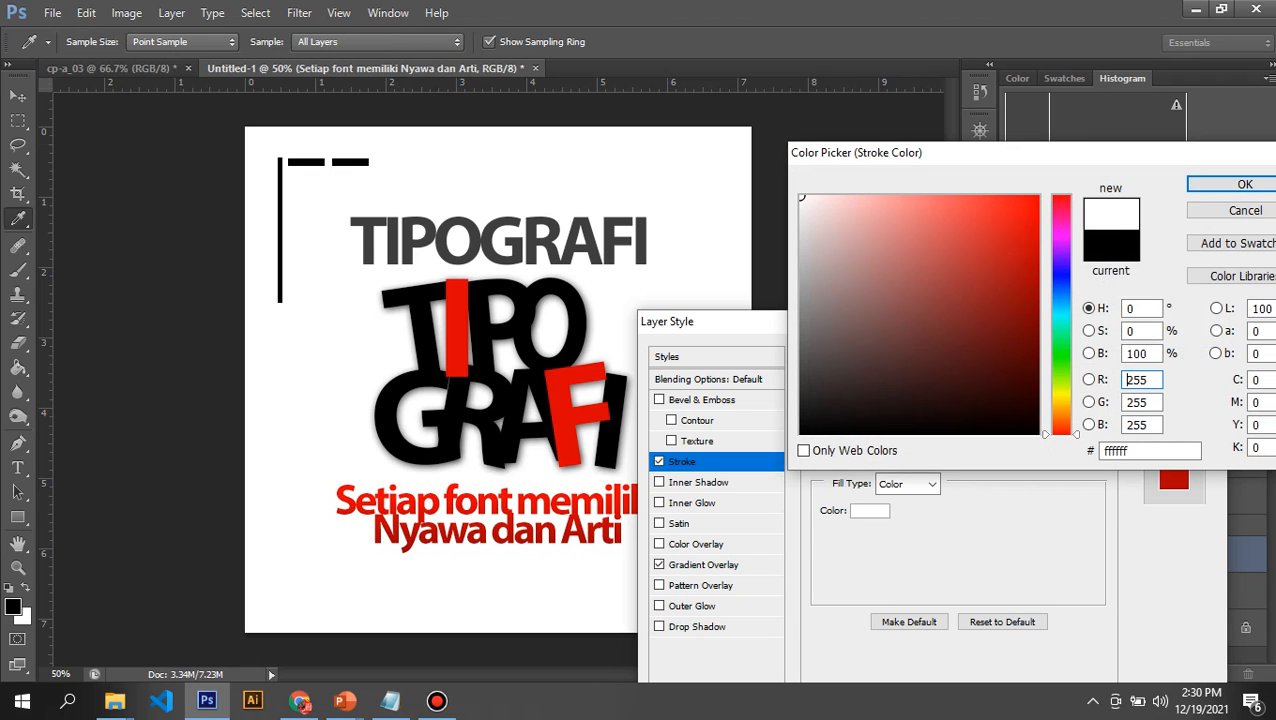
{"action": "left_click", "coordinate": [1245, 184]}
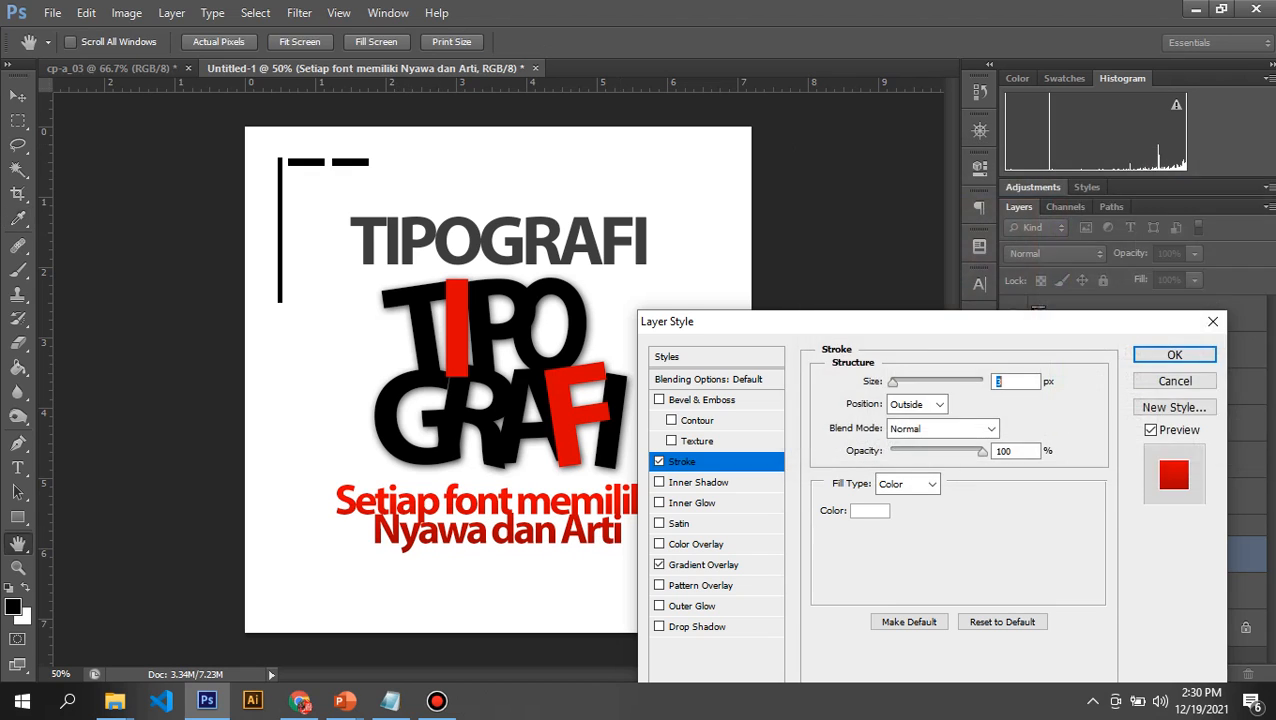
Add a drop shadow to the tagline with Normal blend mode, 100% opacity, 22% spread and 4 px size, and apply the layer effects
{"action": "left_click", "coordinate": [690, 626]}
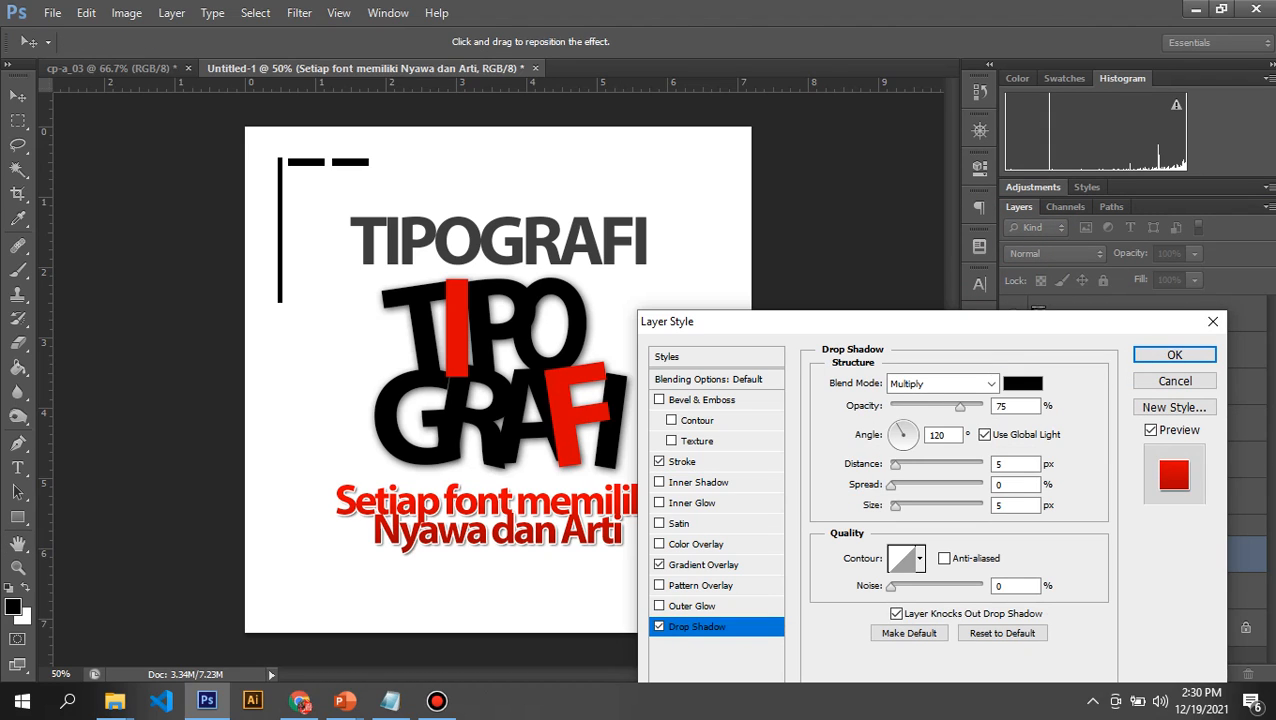
{"action": "left_click_drag", "start_coordinate": [960, 407], "coordinate": [985, 407]}
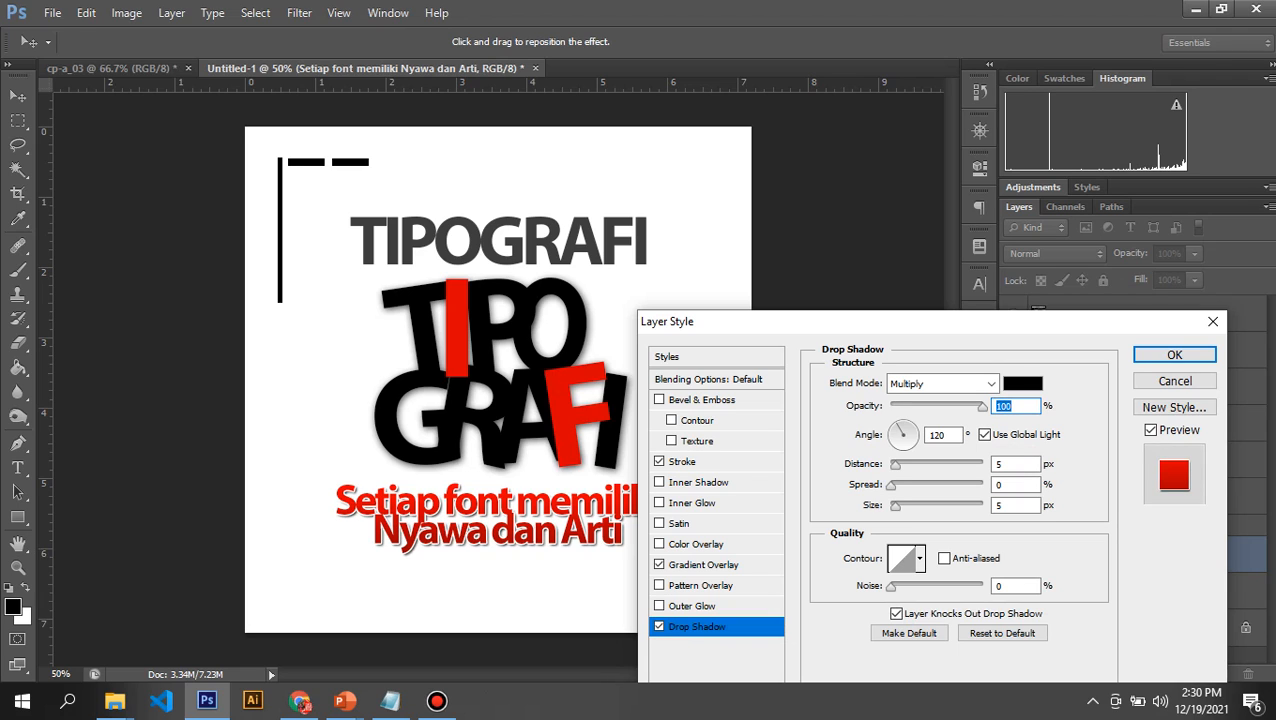
{"action": "left_click", "coordinate": [940, 383]}
{"action": "left_click", "coordinate": [935, 8]}
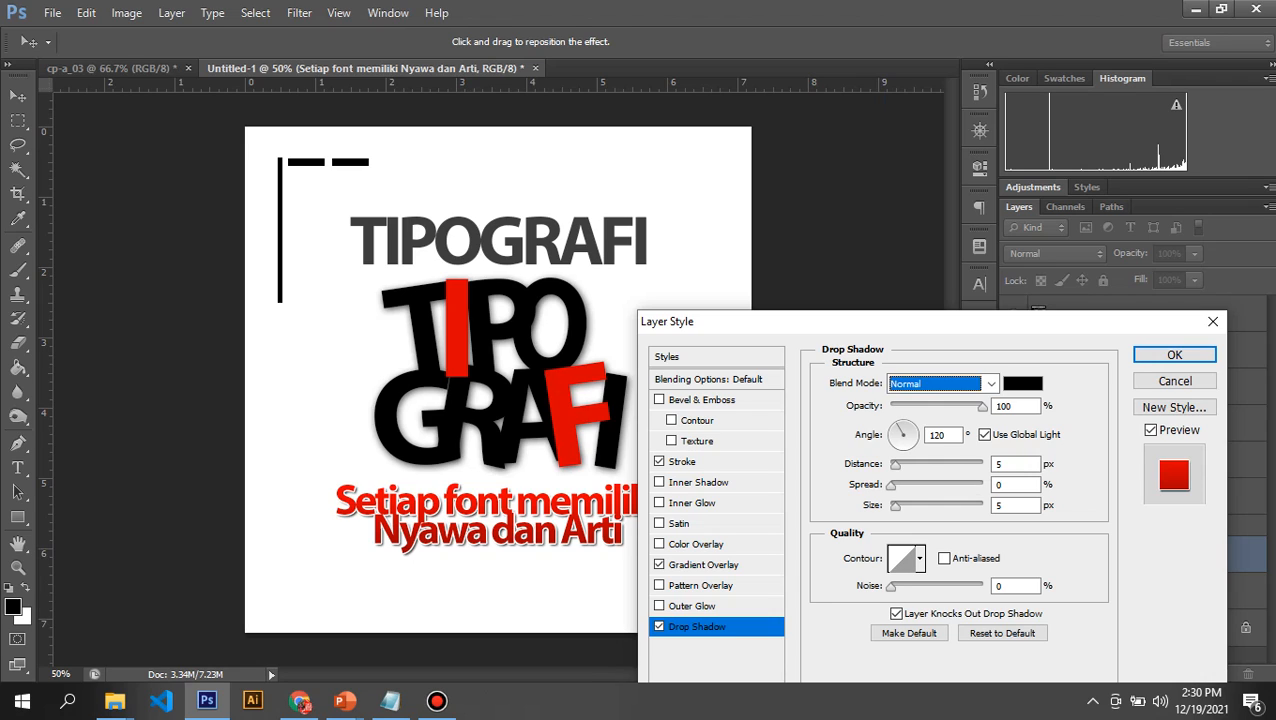
{"action": "mouse_move", "coordinate": [896, 507]}
{"action": "left_mouse_down"}
{"action": "mouse_move", "coordinate": [891, 486]}
{"action": "mouse_move", "coordinate": [911, 486]}
{"action": "mouse_move", "coordinate": [894, 507]}
{"action": "left_mouse_up"}
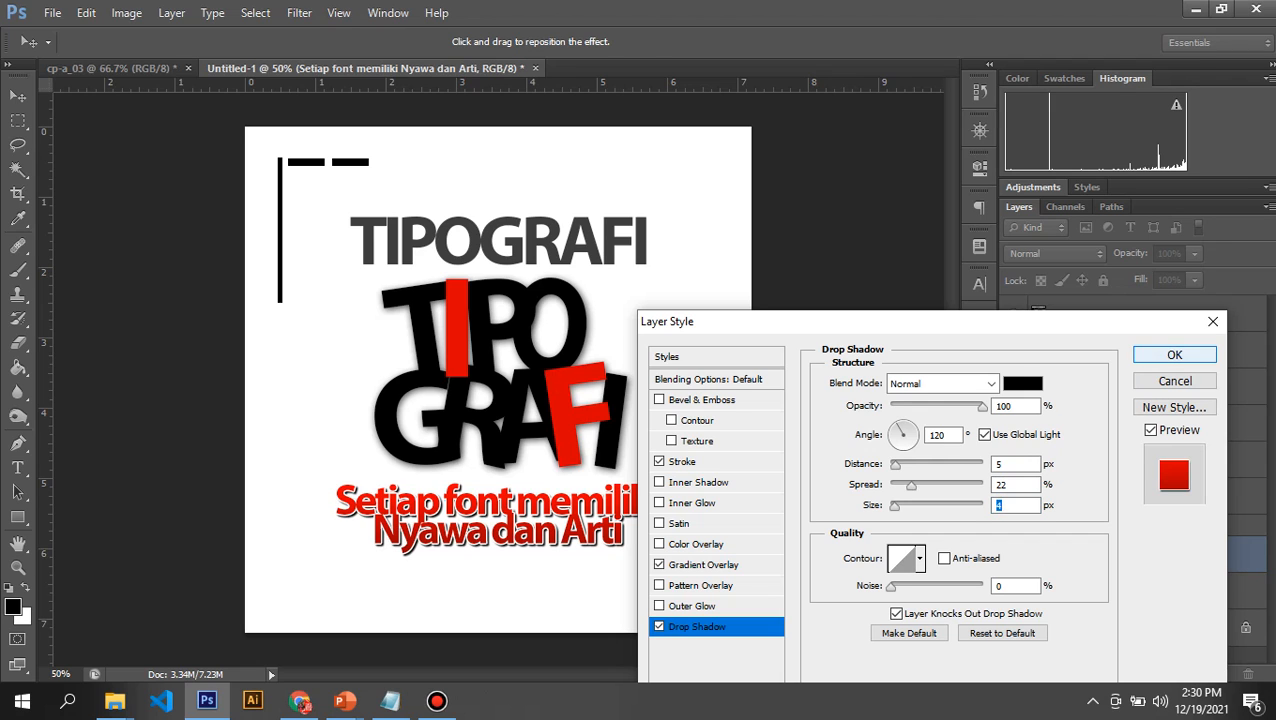
{"action": "key", "text": "Return"}
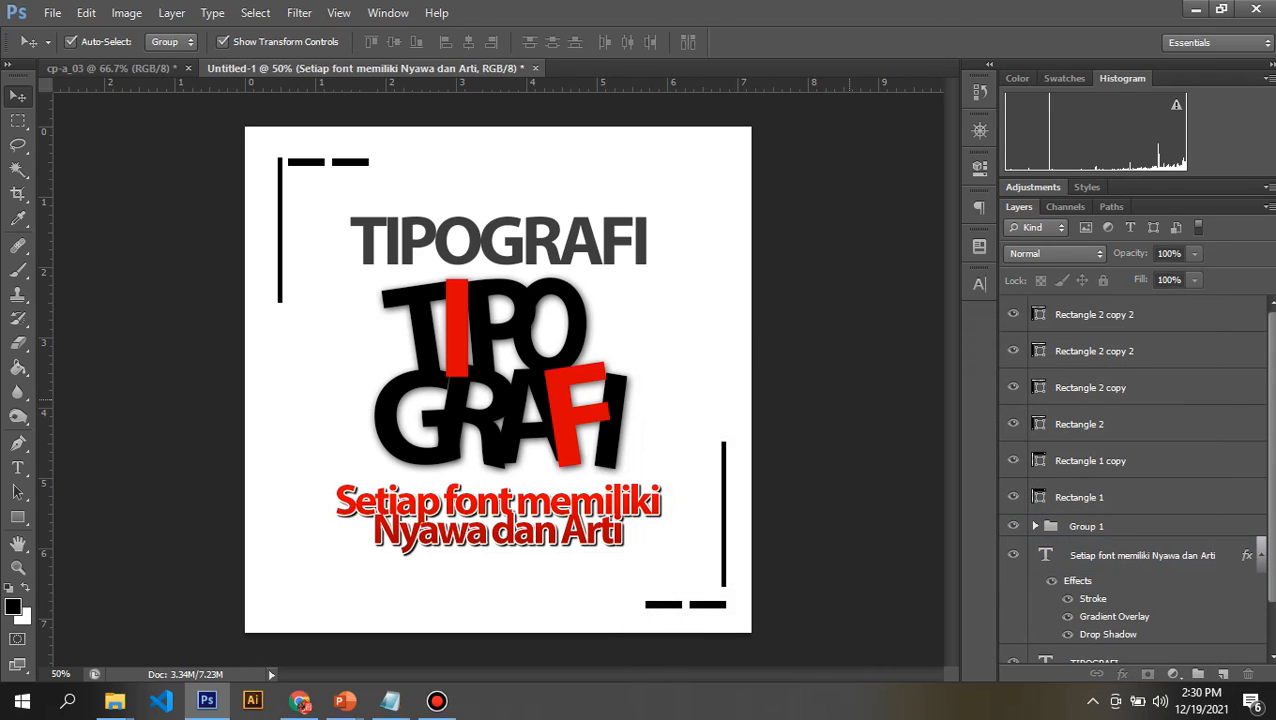
{"action": "left_click", "coordinate": [849, 399]}
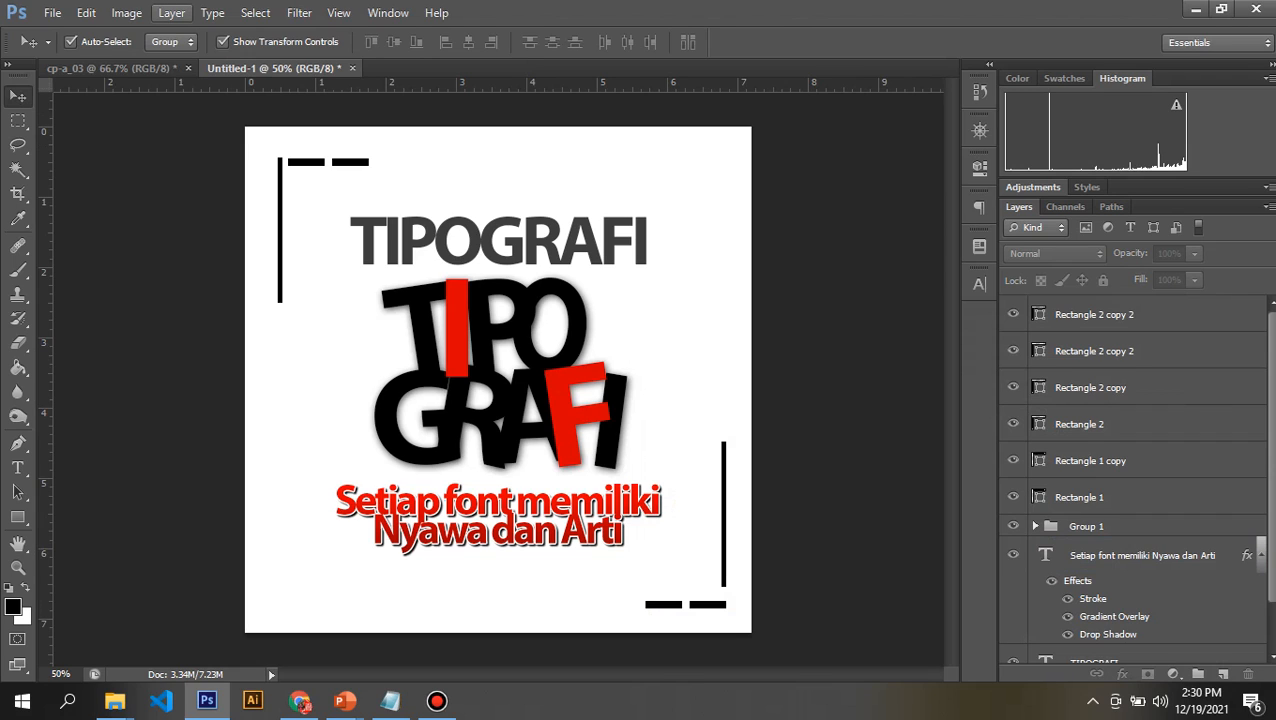
Change the text color of the letters TIPO in the TIPOGRAFI heading to dark red
{"action": "left_click", "coordinate": [497, 240]}
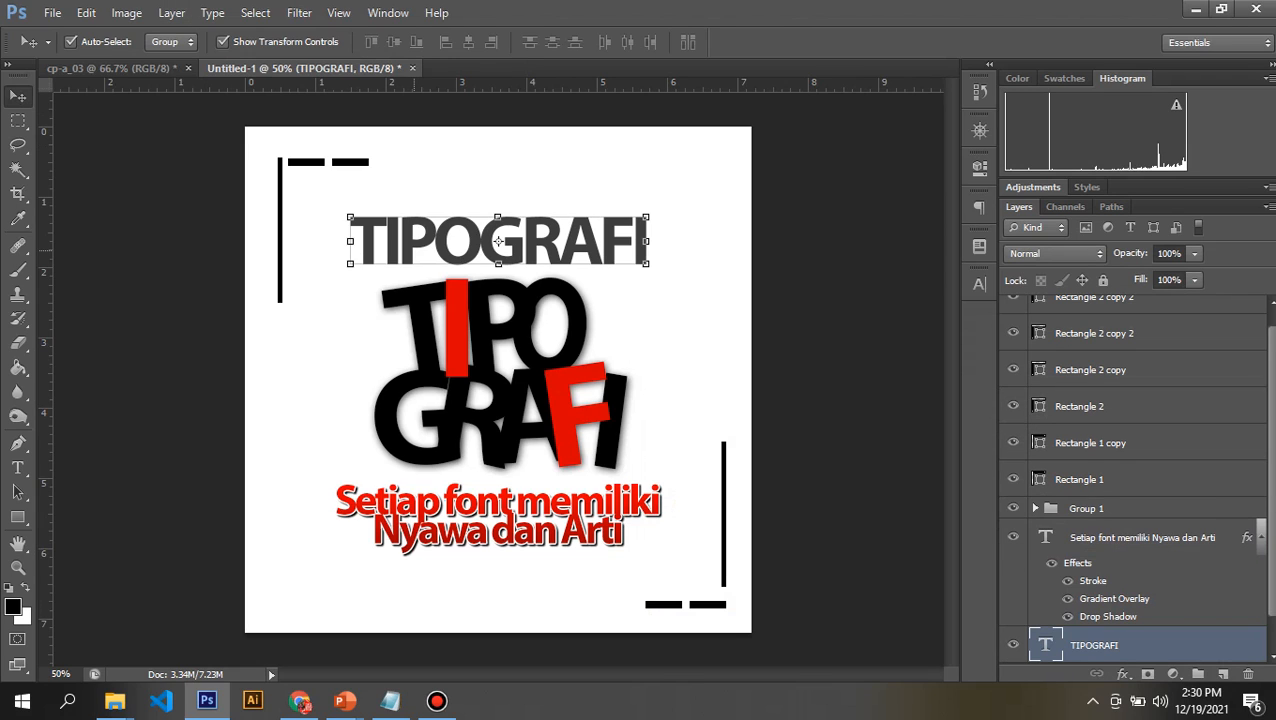
{"action": "key", "text": "t"}
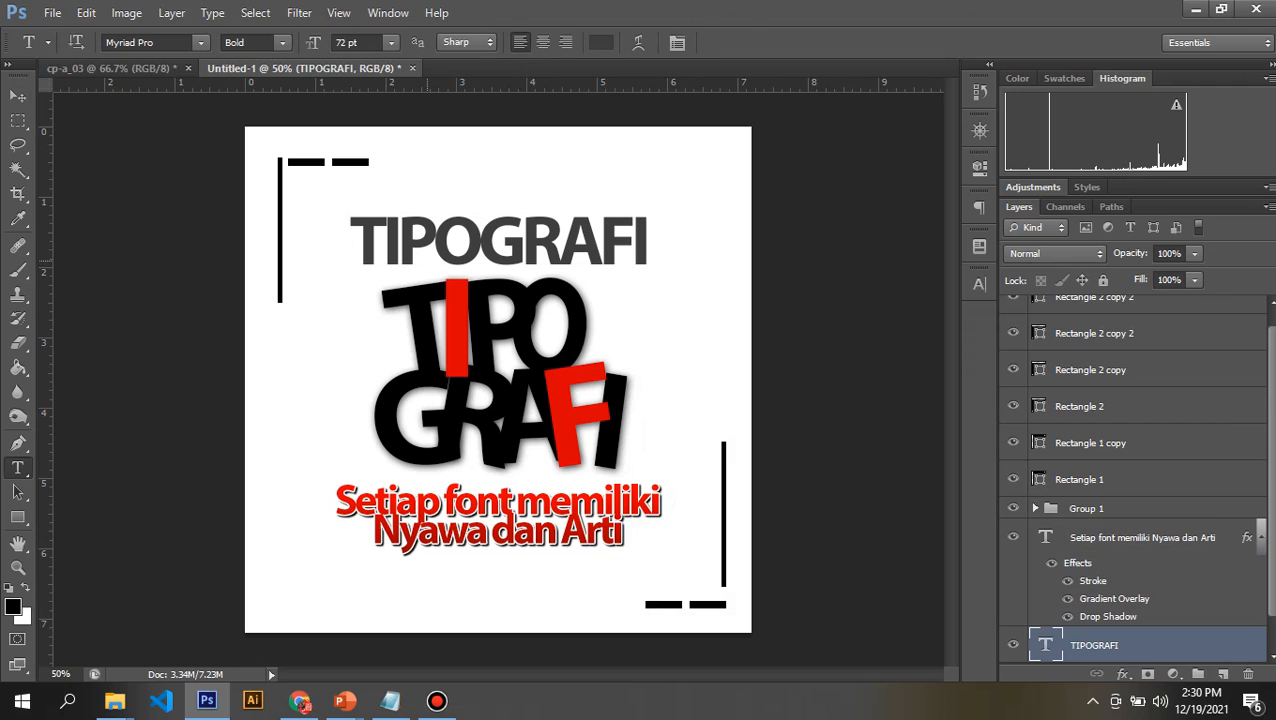
{"action": "left_click_drag", "start_coordinate": [350, 245], "coordinate": [476, 245]}
{"action": "left_click", "coordinate": [600, 42]}
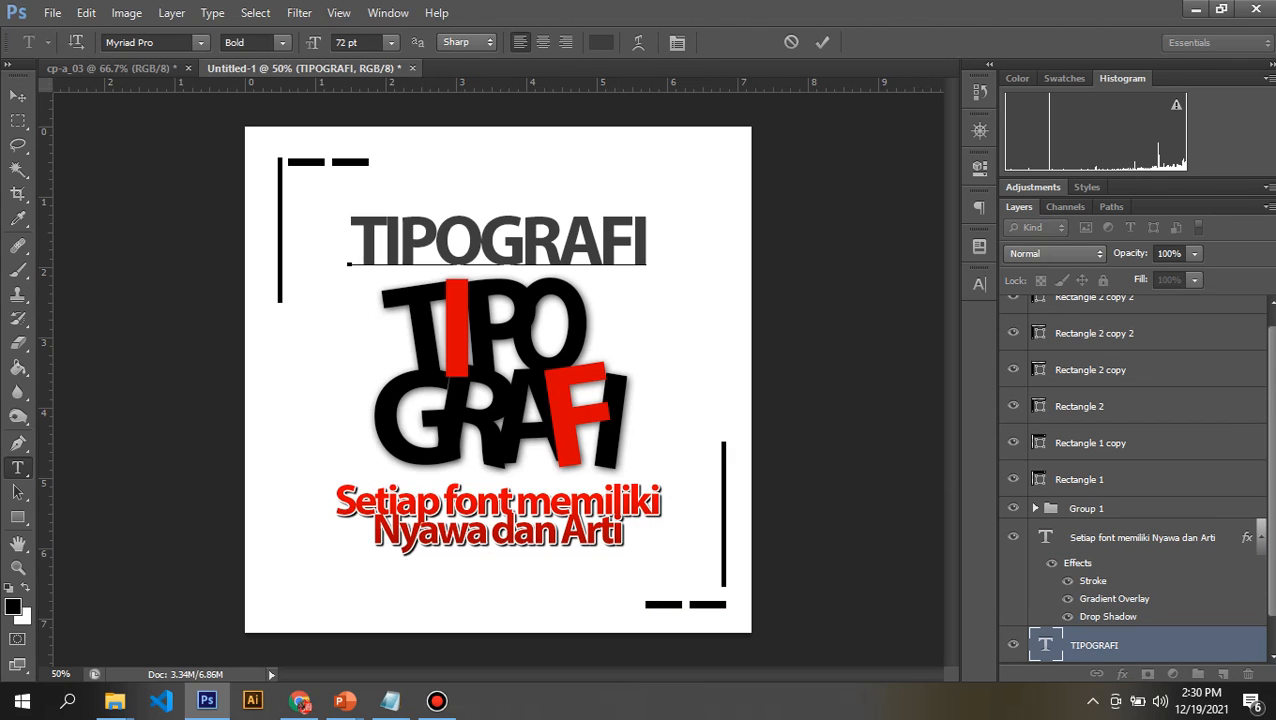
{"action": "left_click", "coordinate": [1036, 233]}
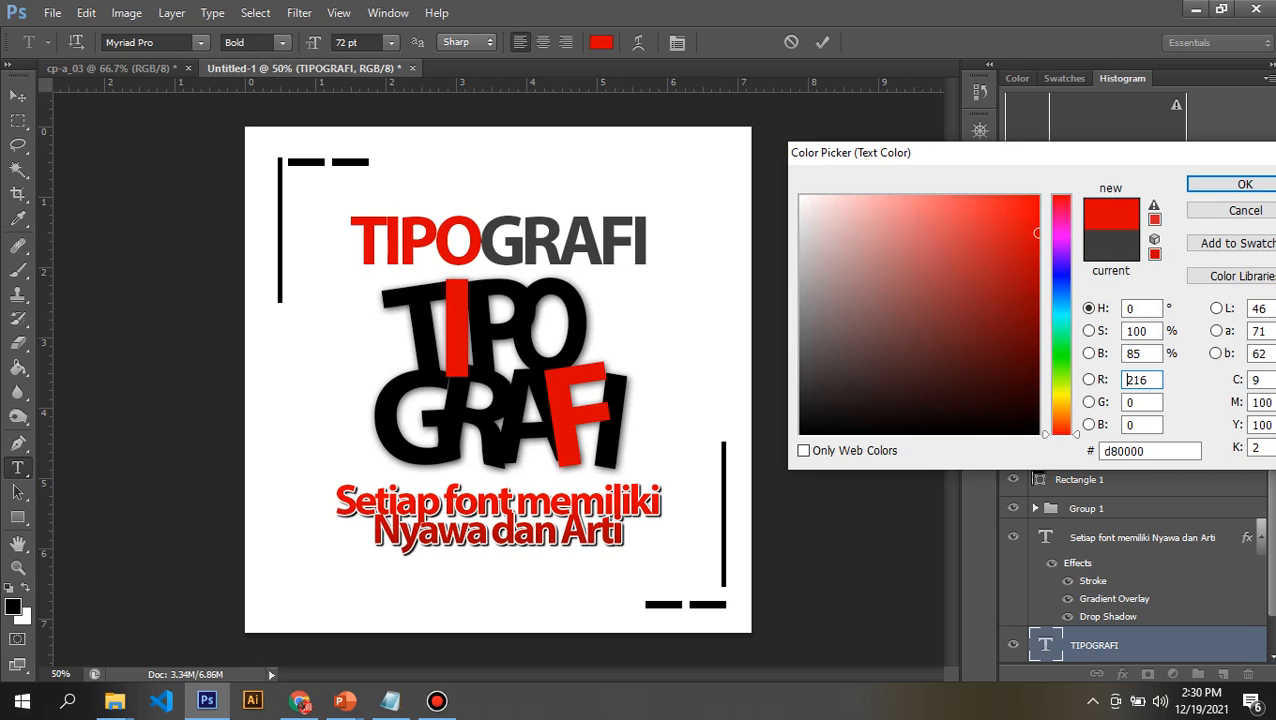
{"action": "left_click", "coordinate": [1037, 297]}
{"action": "left_click", "coordinate": [1240, 184]}
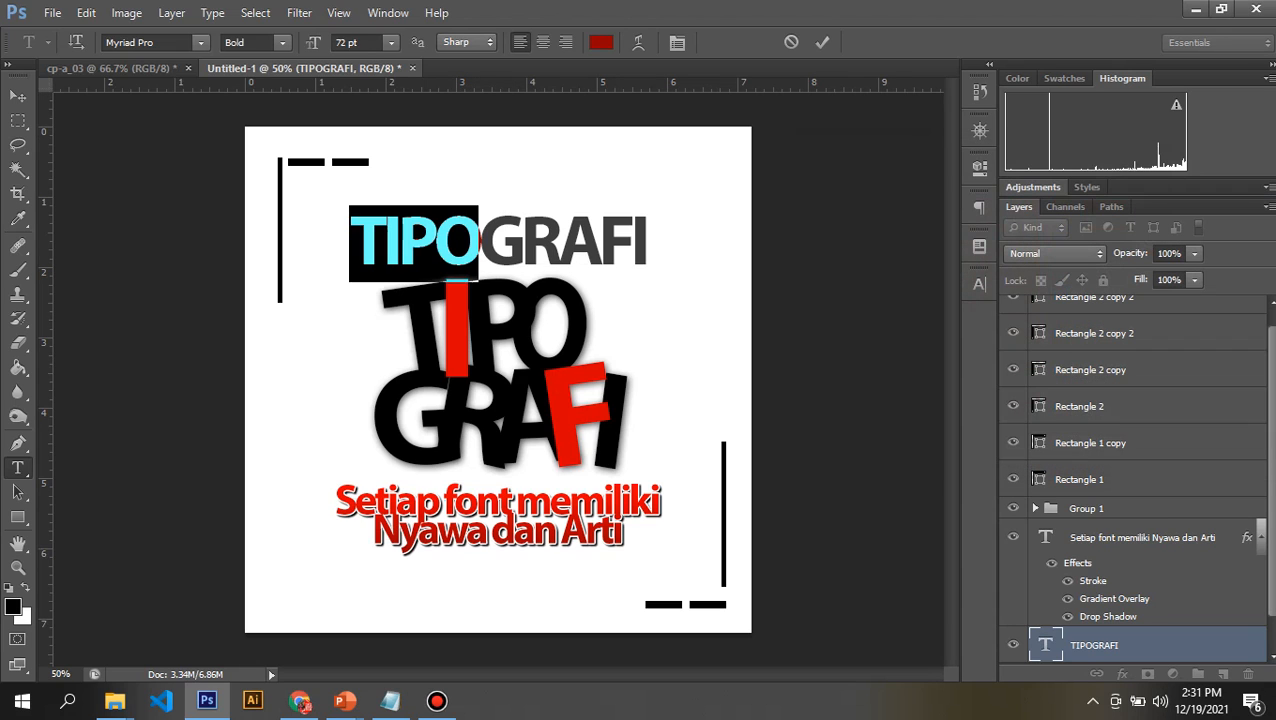
{"action": "left_click", "coordinate": [18, 96]}
{"action": "left_click", "coordinate": [490, 170]}
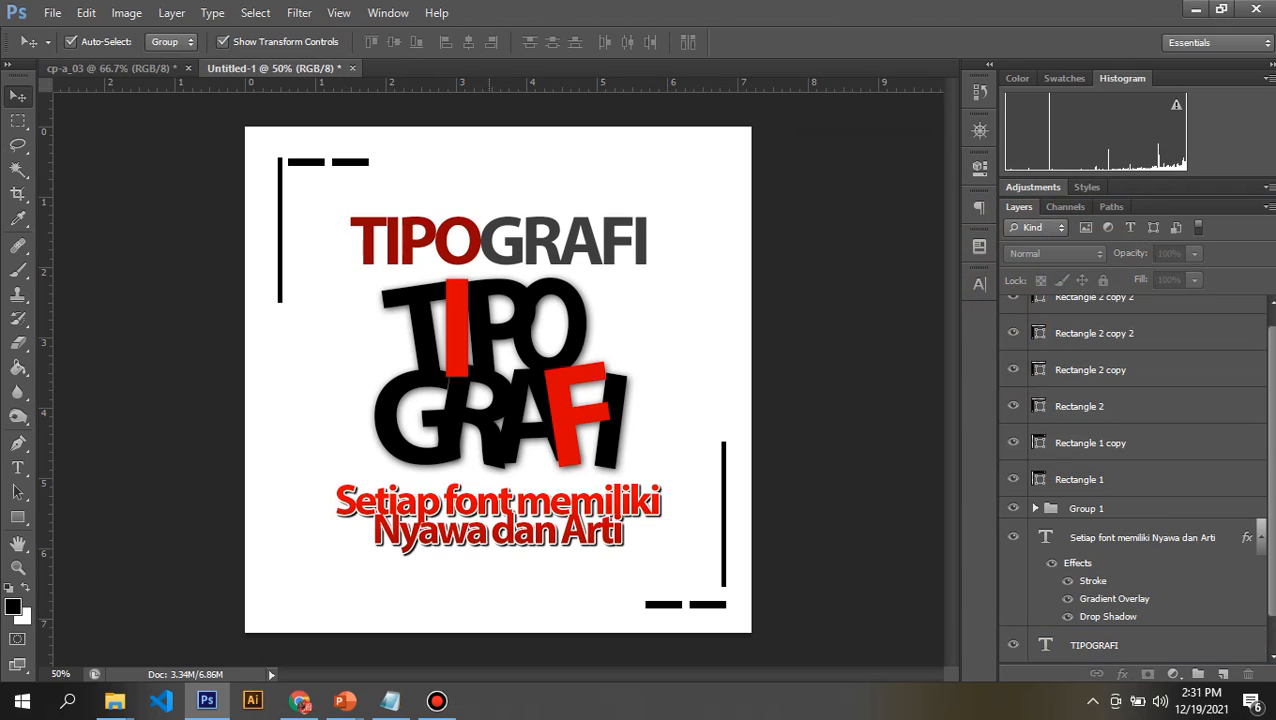
{"action": "left_click", "coordinate": [497, 515]}
{"action": "left_click", "coordinate": [171, 12]}
{"action": "mouse_move", "coordinate": [200, 113]}
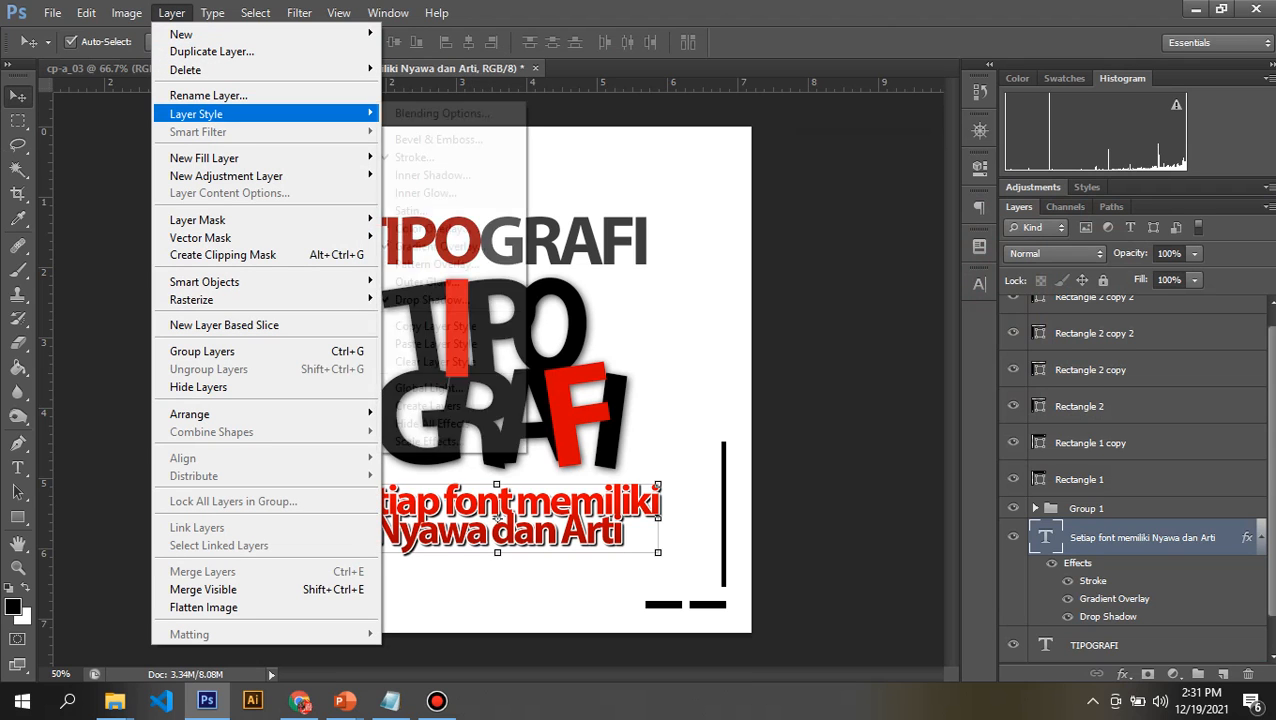
{"action": "left_click", "coordinate": [102, 285]}
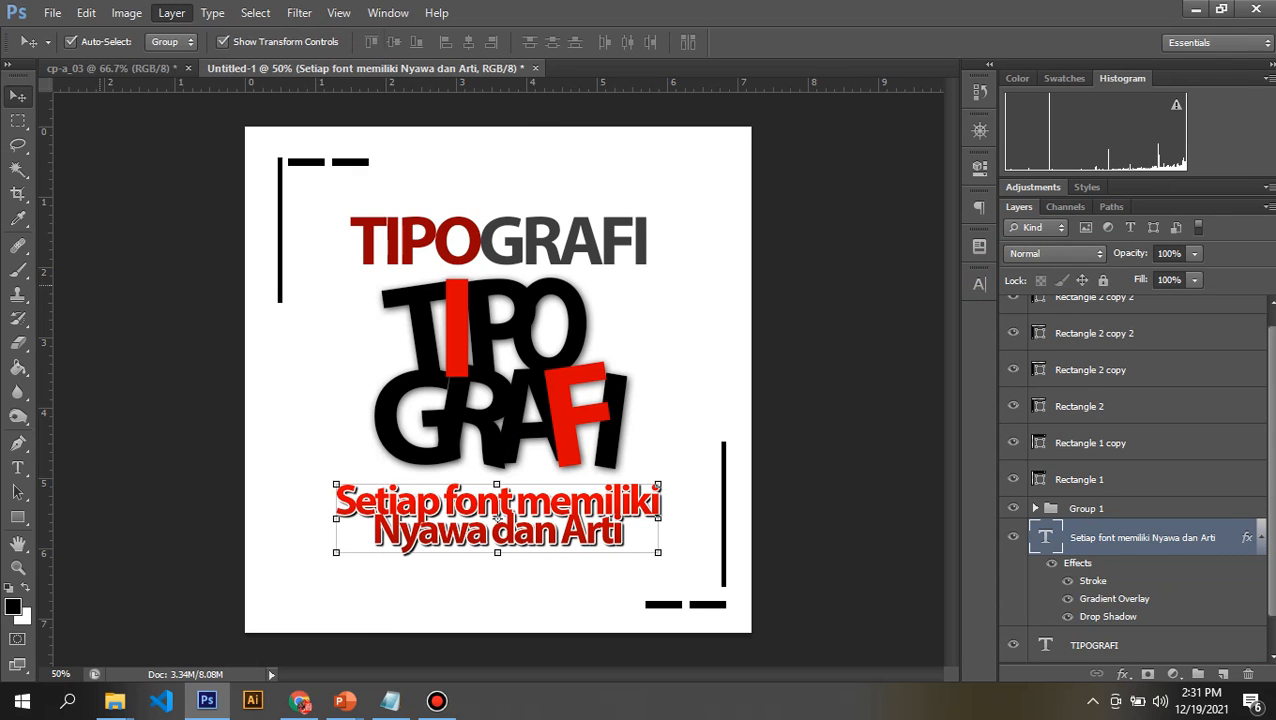